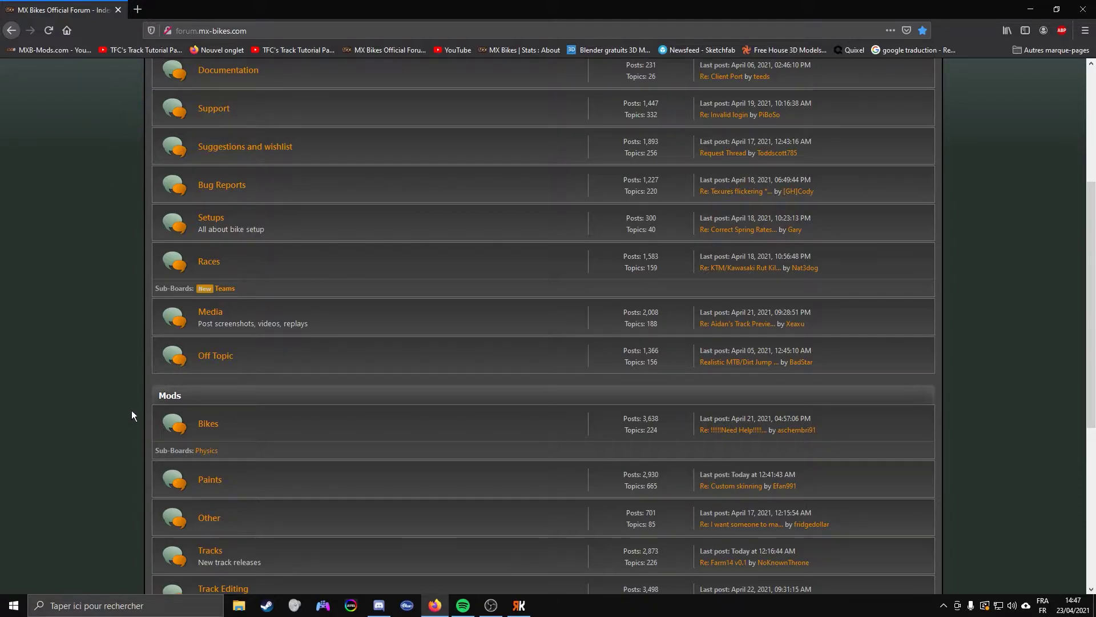
Open the MXB Track Modding Tools & Docs topic in the forum's Track Editing board.
scroll(150, 423, down, 1)
scroll(236, 436, down, 1)
scroll(237, 437, up, 3)
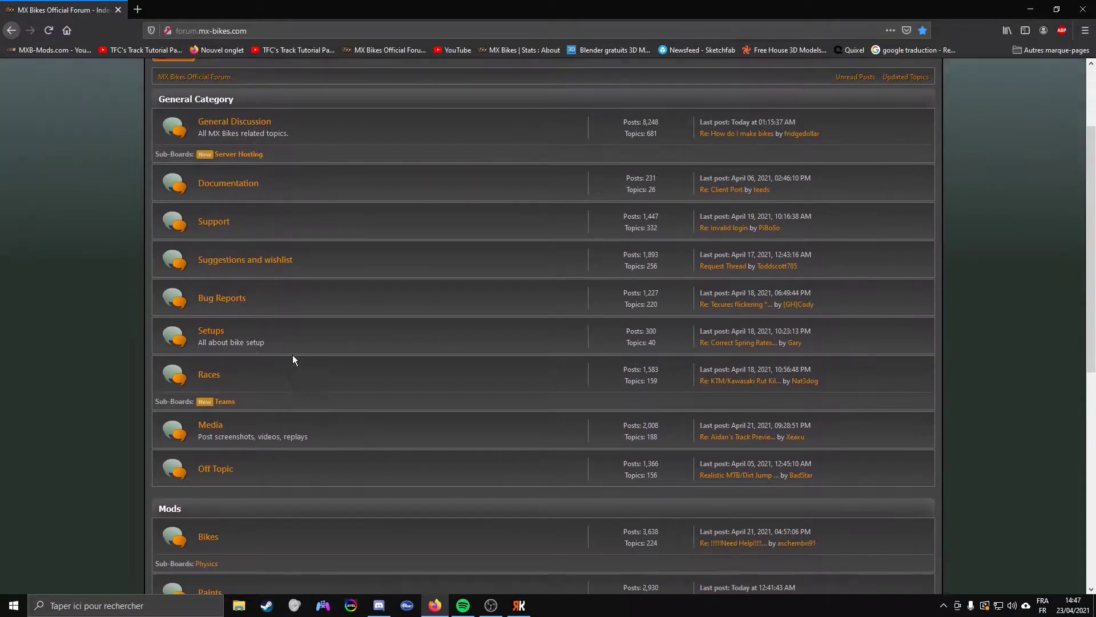
scroll(292, 357, up, 2)
scroll(293, 351, down, 6)
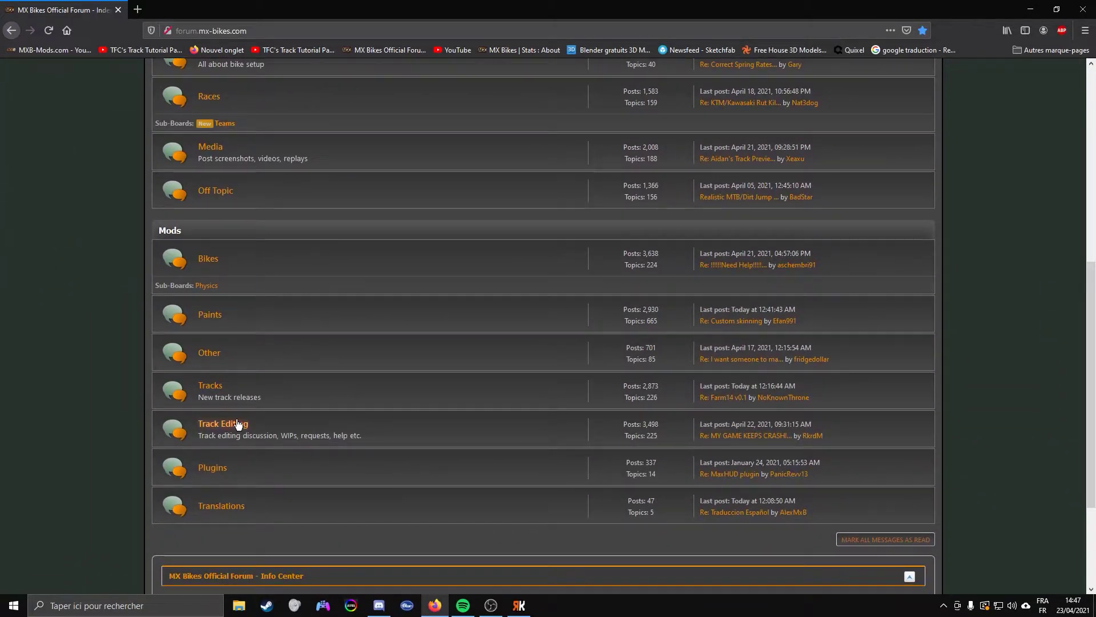
click(238, 423)
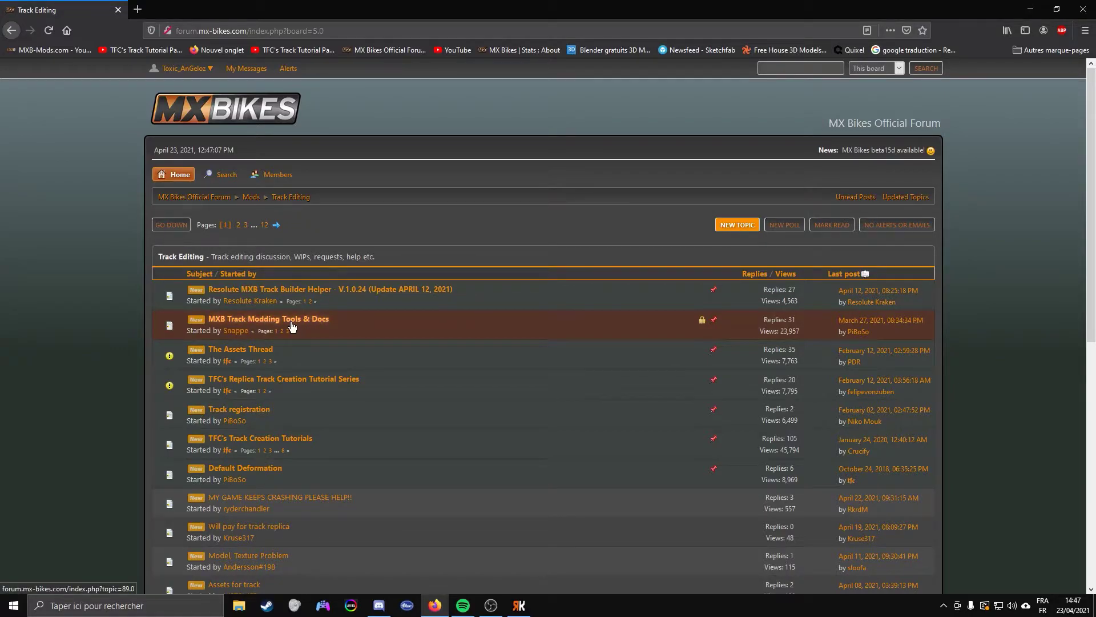
click(292, 325)
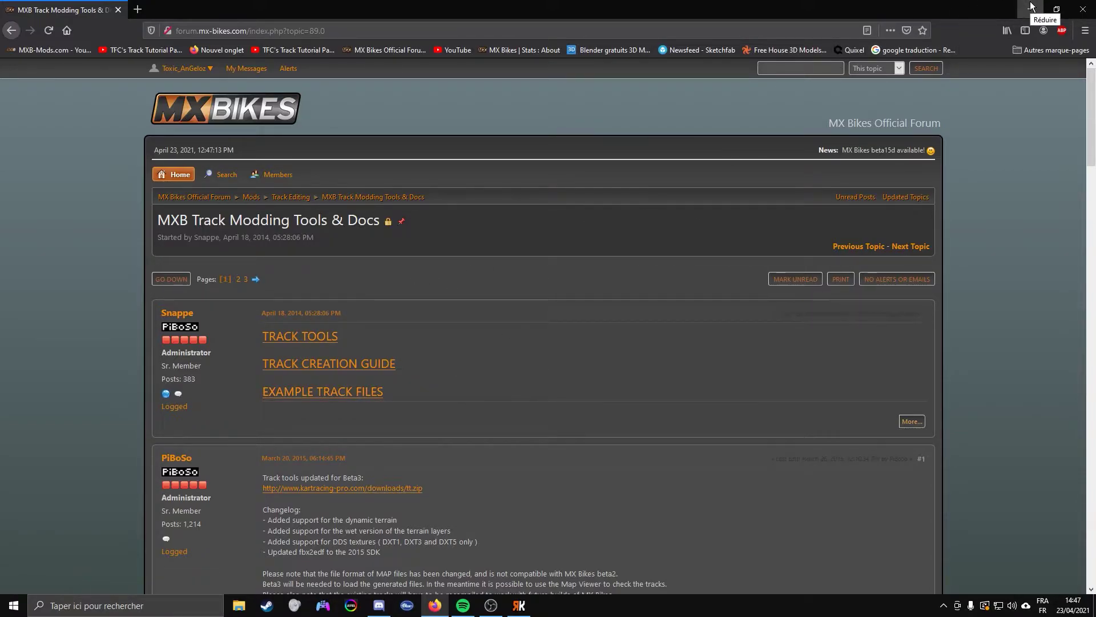
Open the Resolute MXB Track Builder Helper topic in the Track Editing board and find its MediaFire download link.
key(alt+Left)
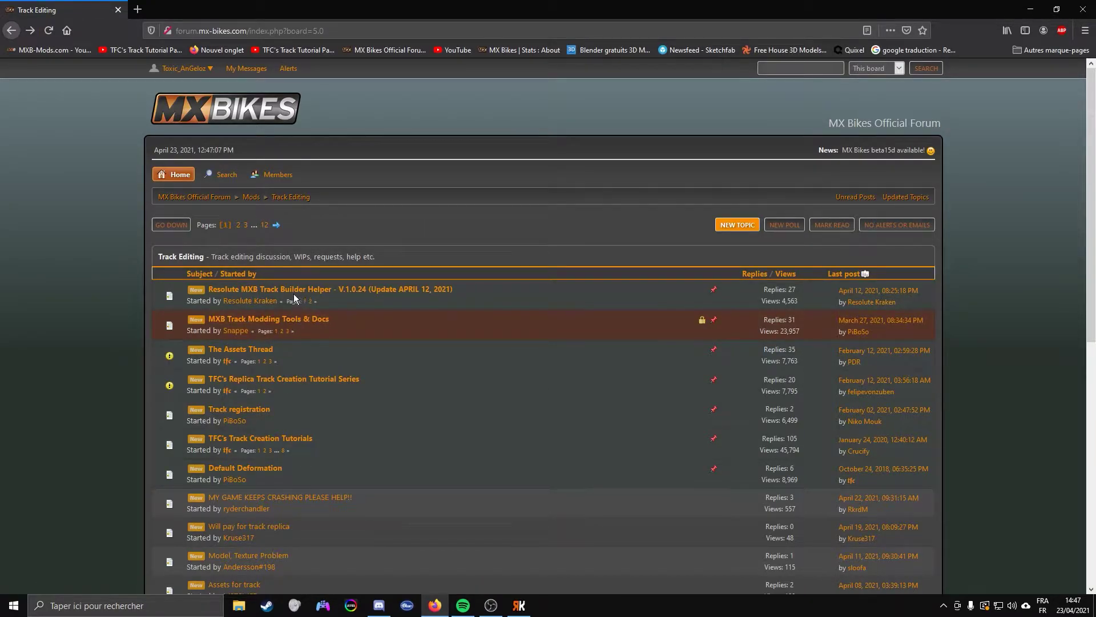
click(365, 290)
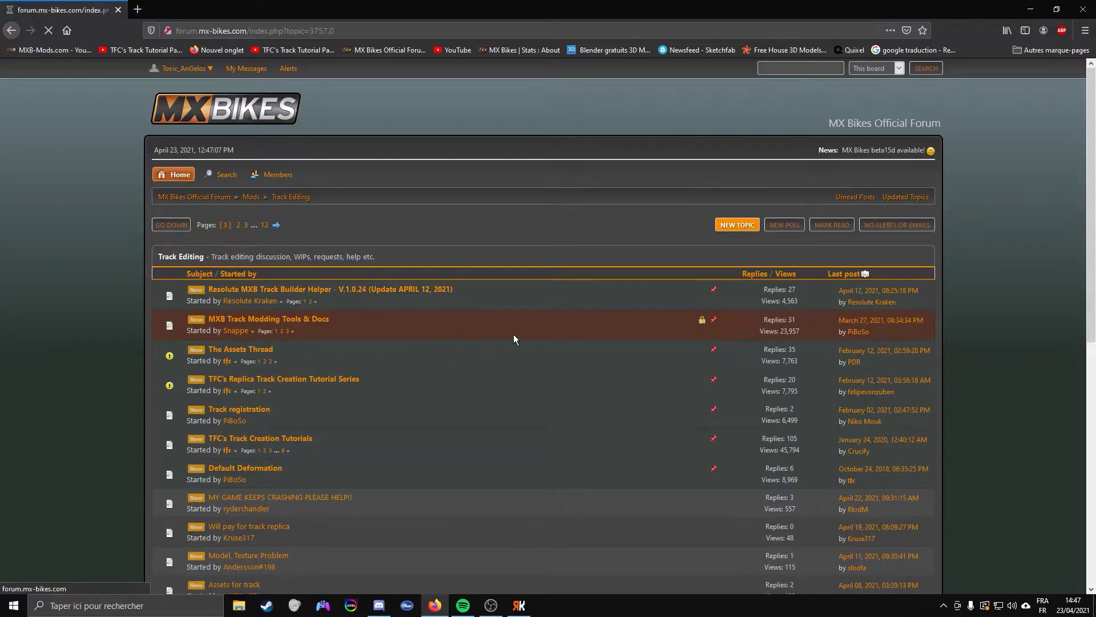
scroll(491, 371, down, 5)
scroll(499, 370, down, 6)
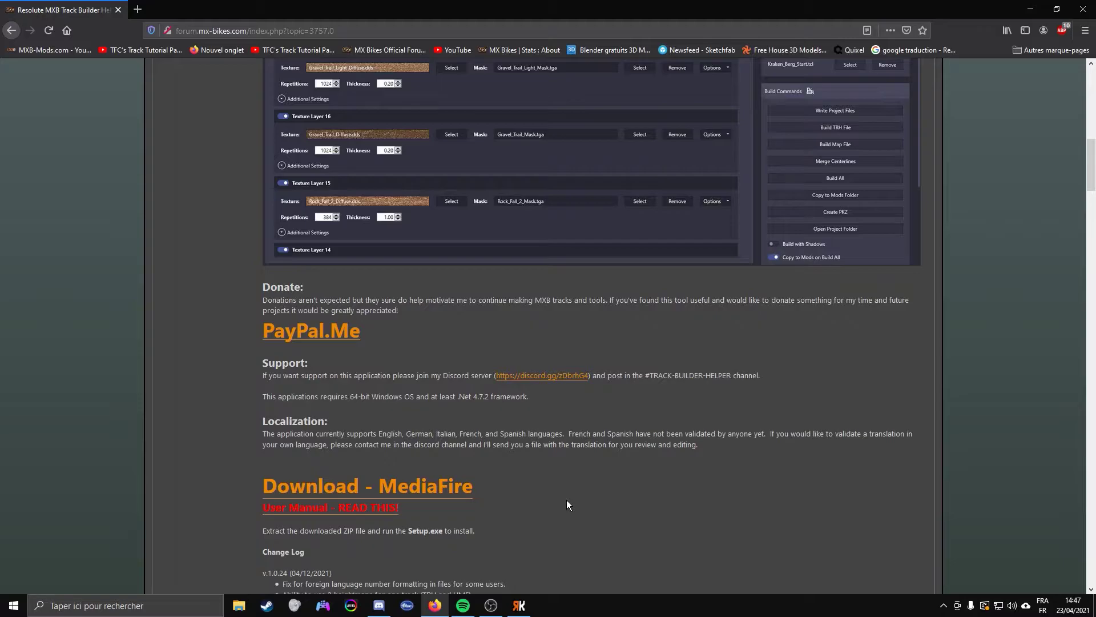
Switch to Resolute MXB Track Builder Helper and start a new track project named "Saint jean d'angély".
click(1031, 9)
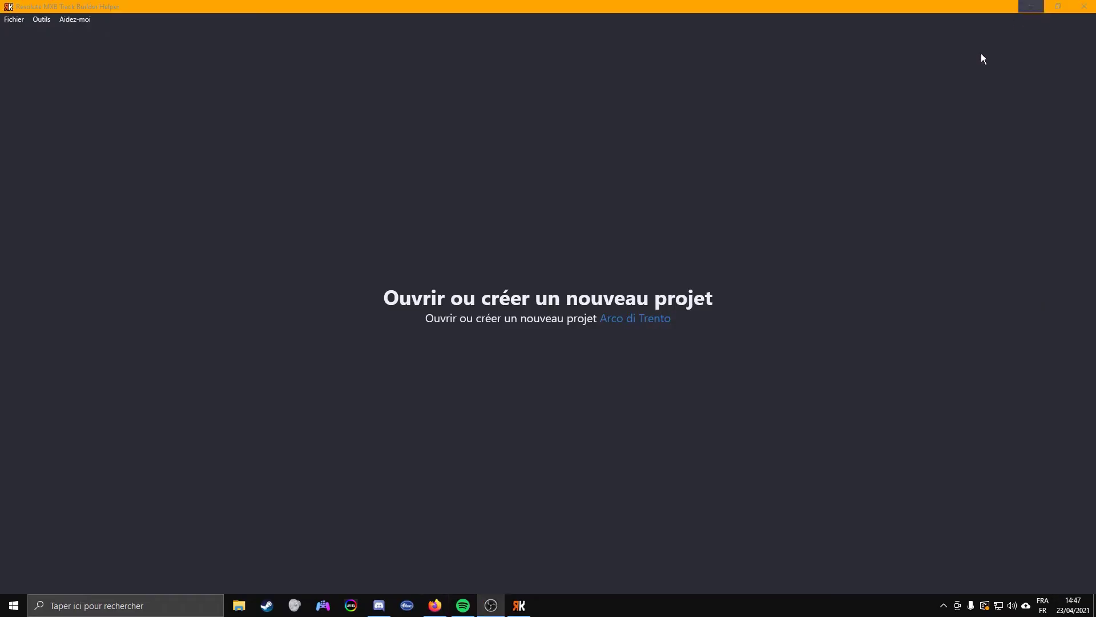
click(94, 7)
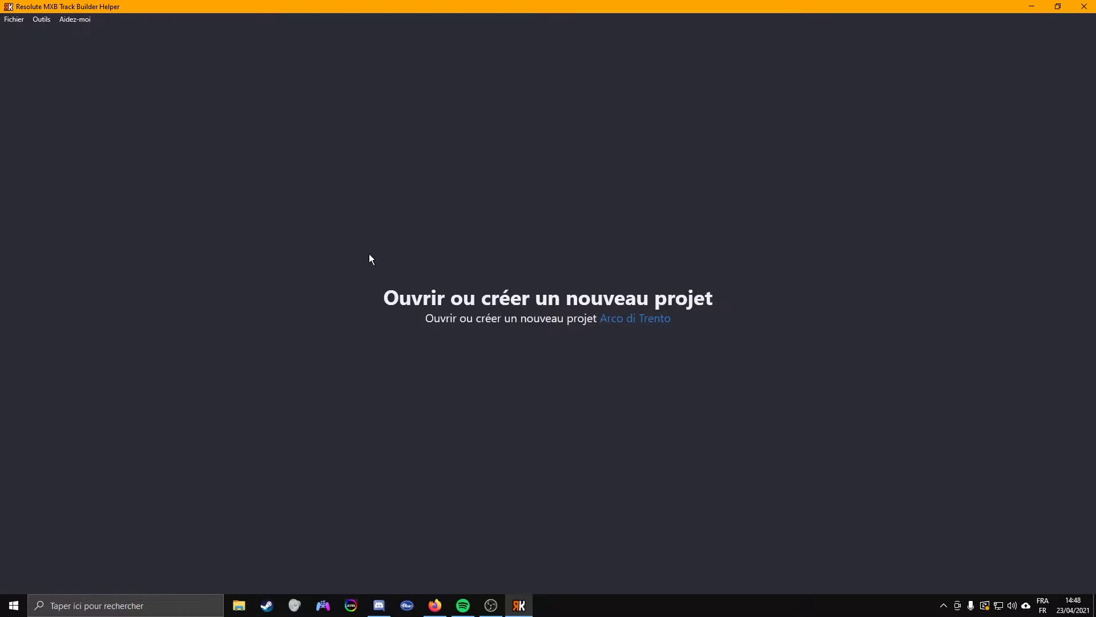
click(14, 19)
click(32, 34)
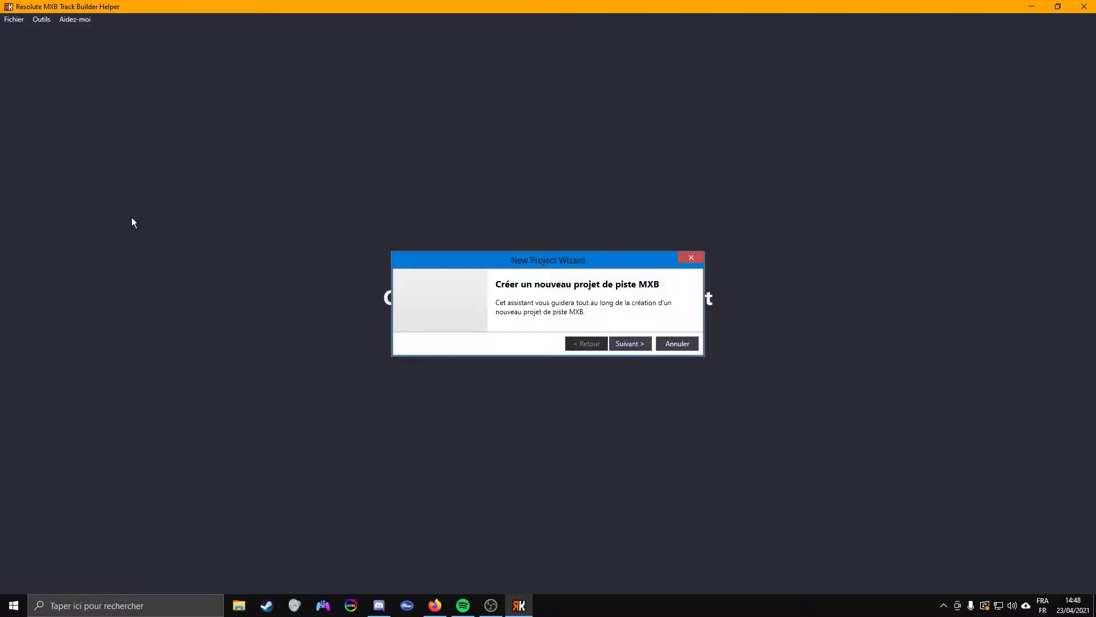
click(630, 346)
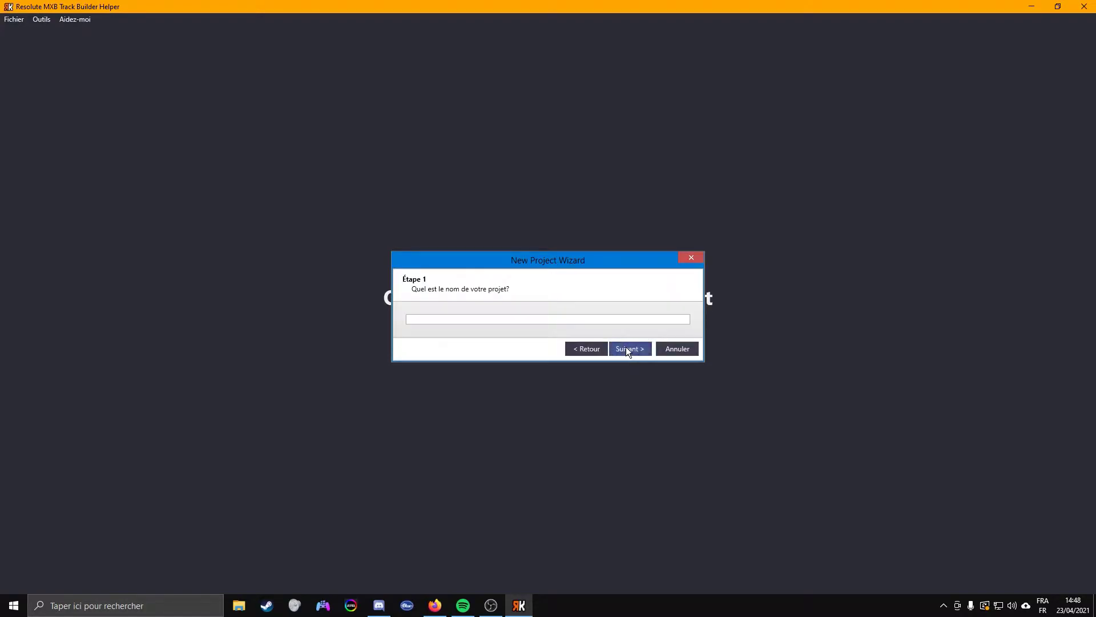
click(525, 320)
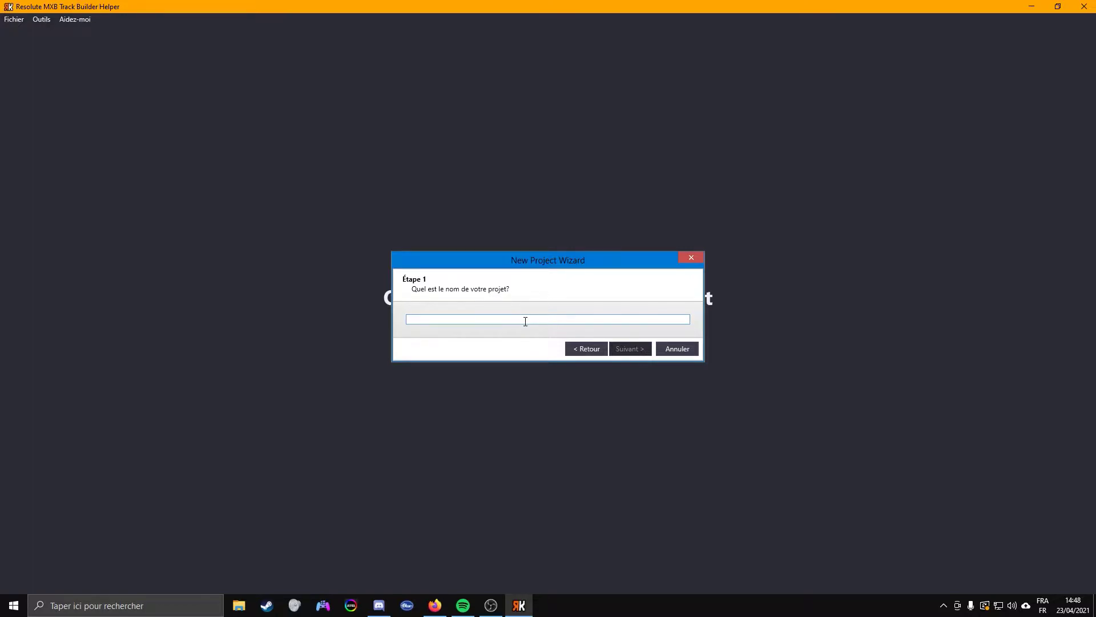
text(Saint jean d'angély)
click(636, 345)
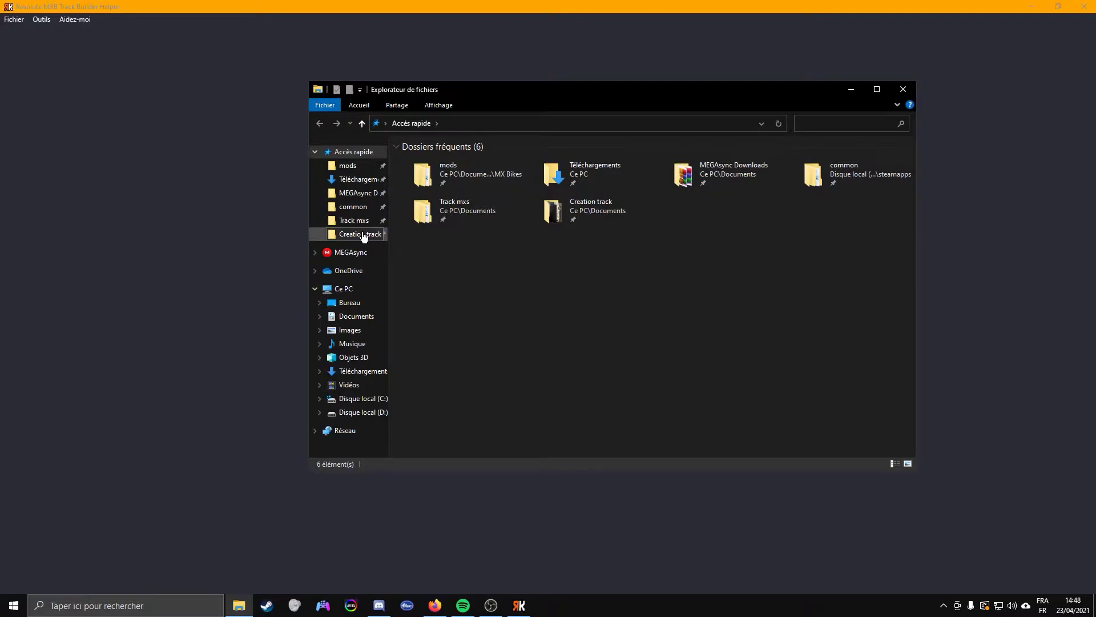
Switch to File Explorer and open the Creation track folder in Documents.
click(357, 318)
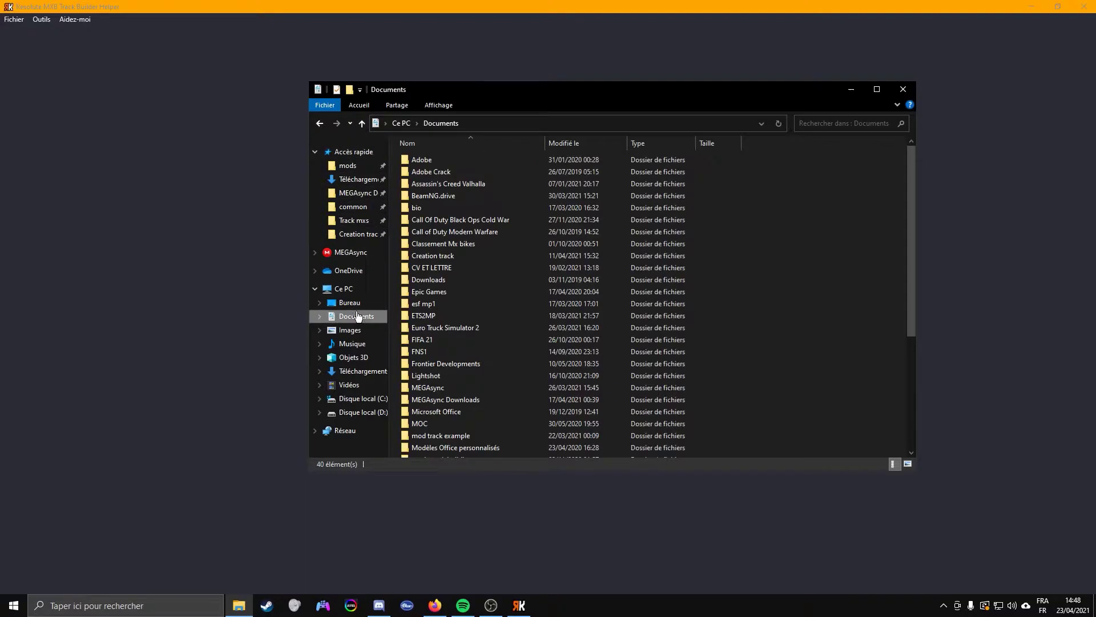
drag(910, 249, 910, 258)
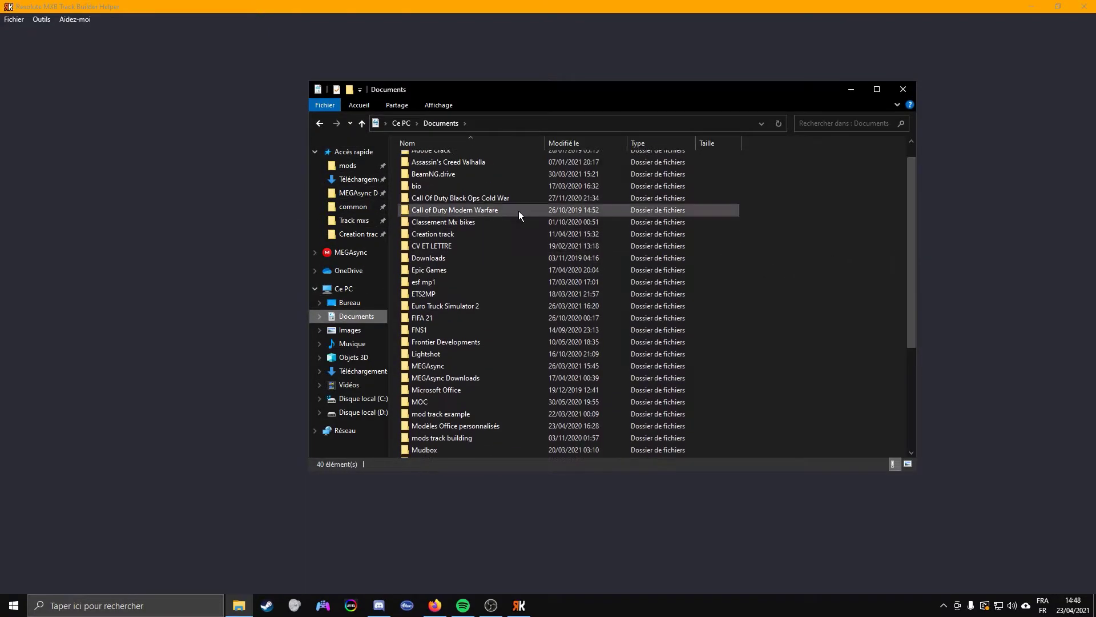
double_click(488, 233)
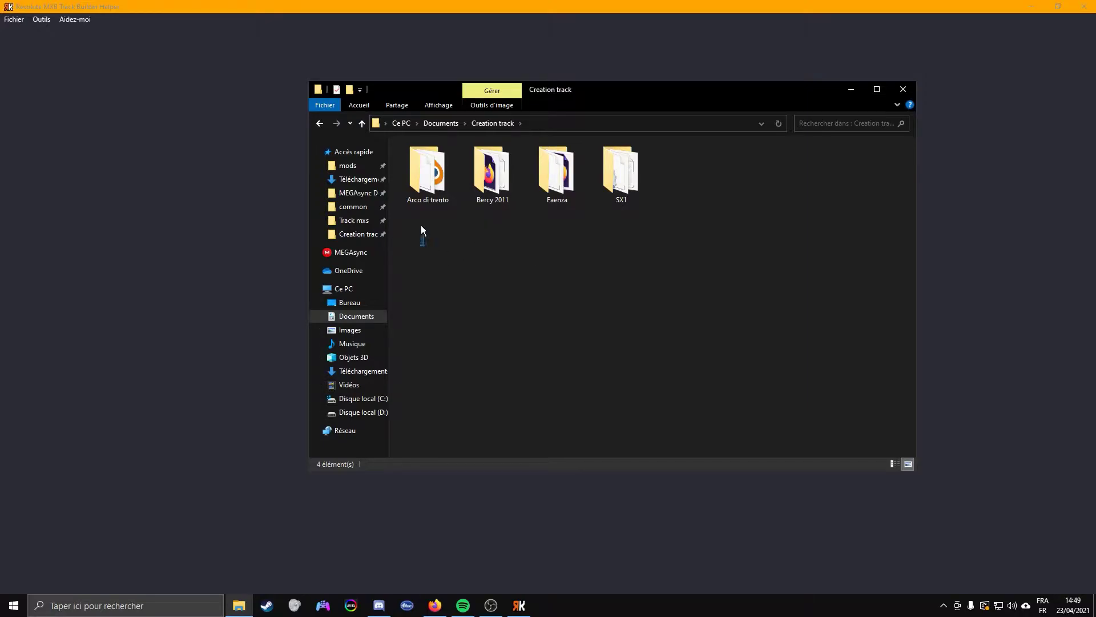
key(Down)
click(557, 171)
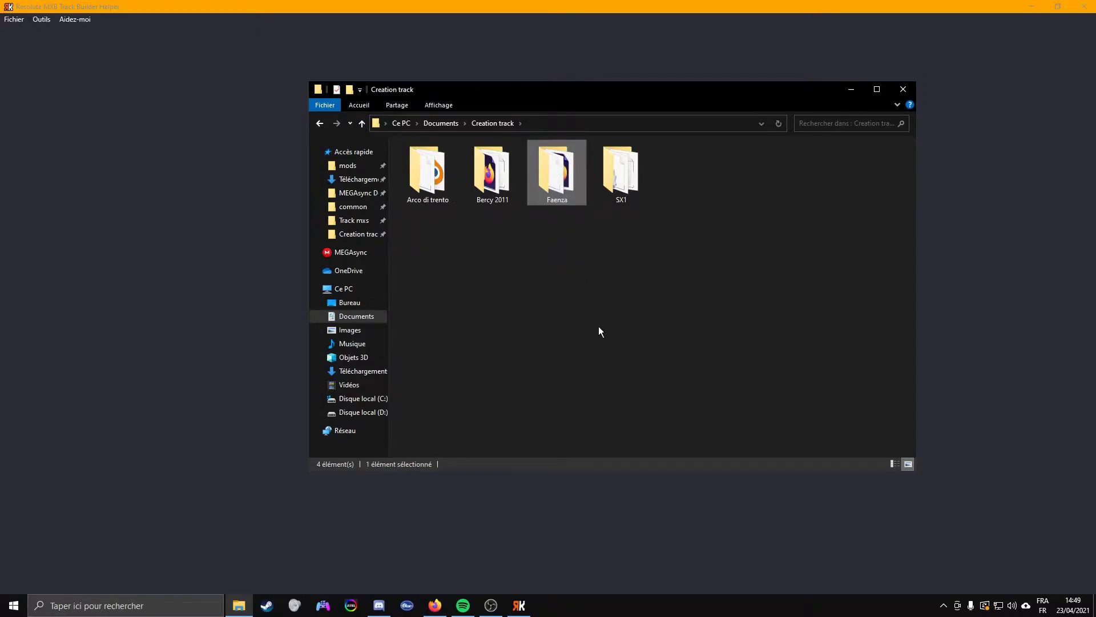
click(490, 253)
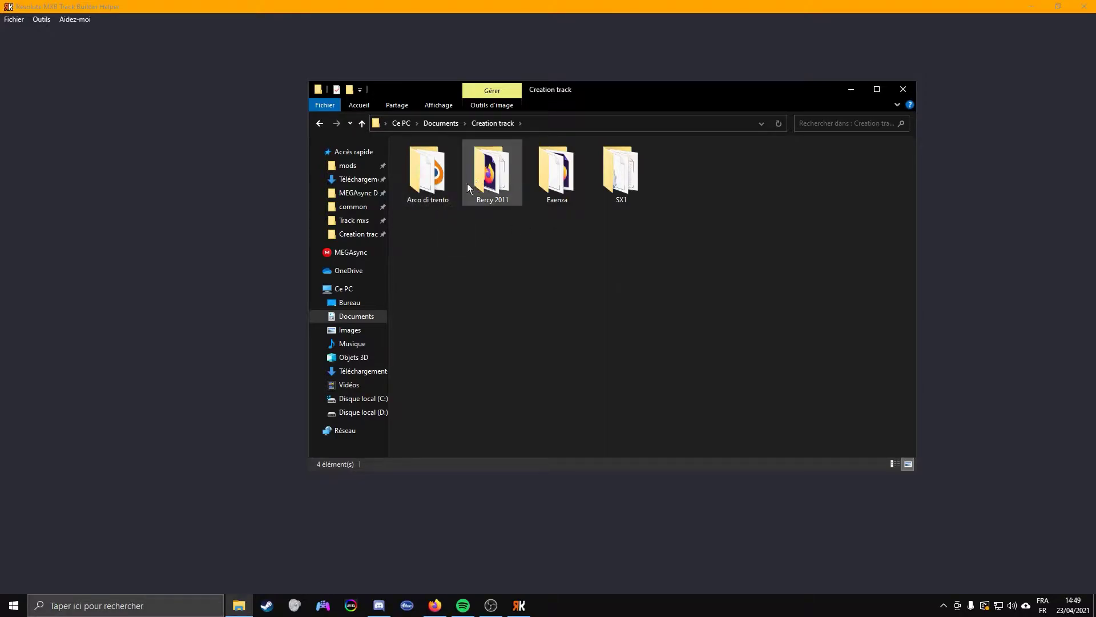
Examine the Arco di trento project folder and its Maps subfolder, and return to the Creation track folder.
mouse_move(595, 177)
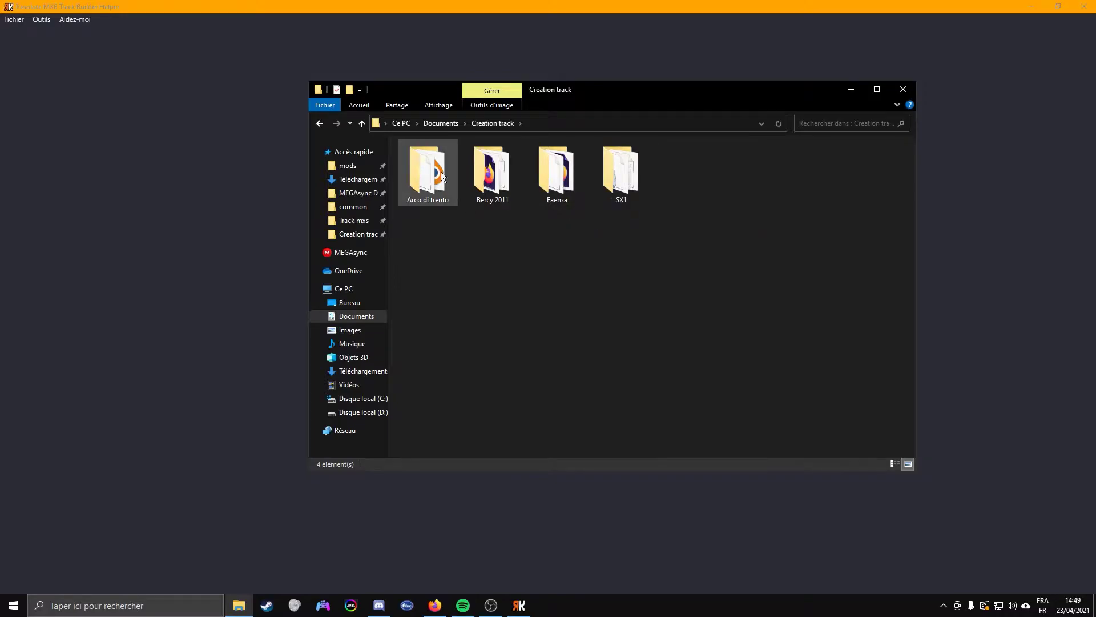
double_click(420, 152)
mouse_move(908, 203)
mouse_down()
mouse_move(923, 372)
mouse_move(912, 194)
mouse_up()
double_click(484, 167)
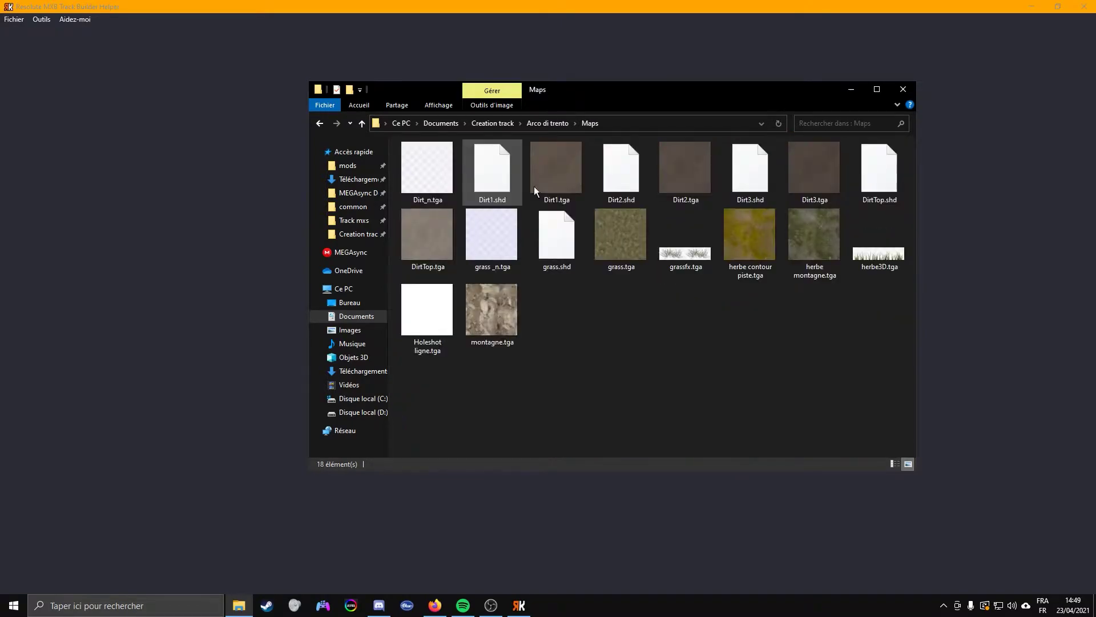
key(alt+Left)
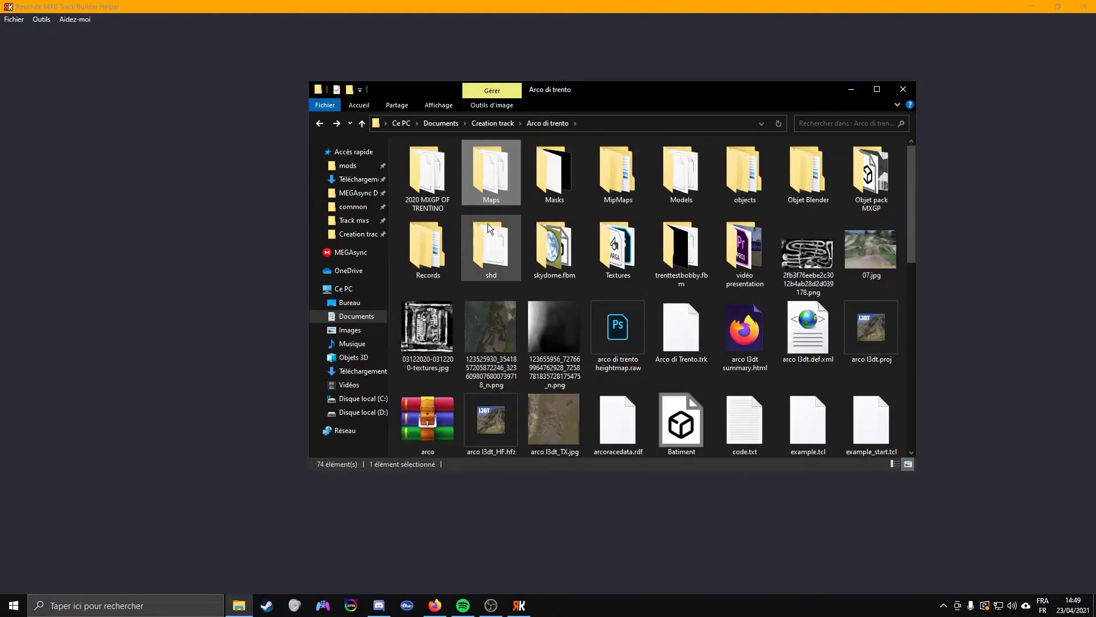
key(alt+Left)
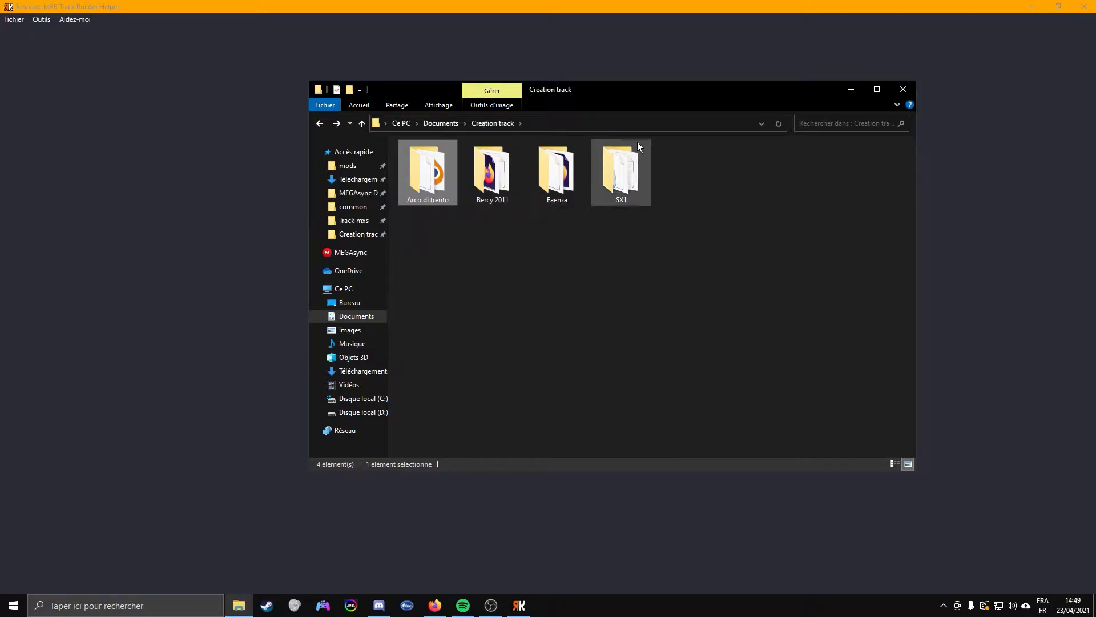
Examine the files in Arco di trento's 2020 MXGP OF TRENTINO subfolder, and return to the project wizard.
mouse_move(434, 198)
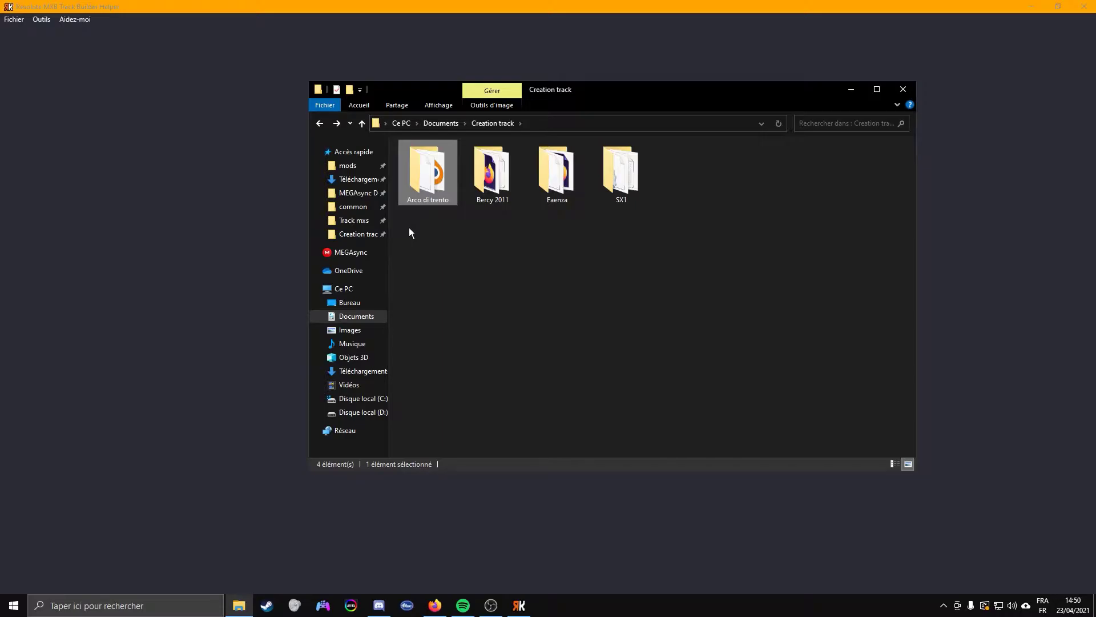
double_click(411, 181)
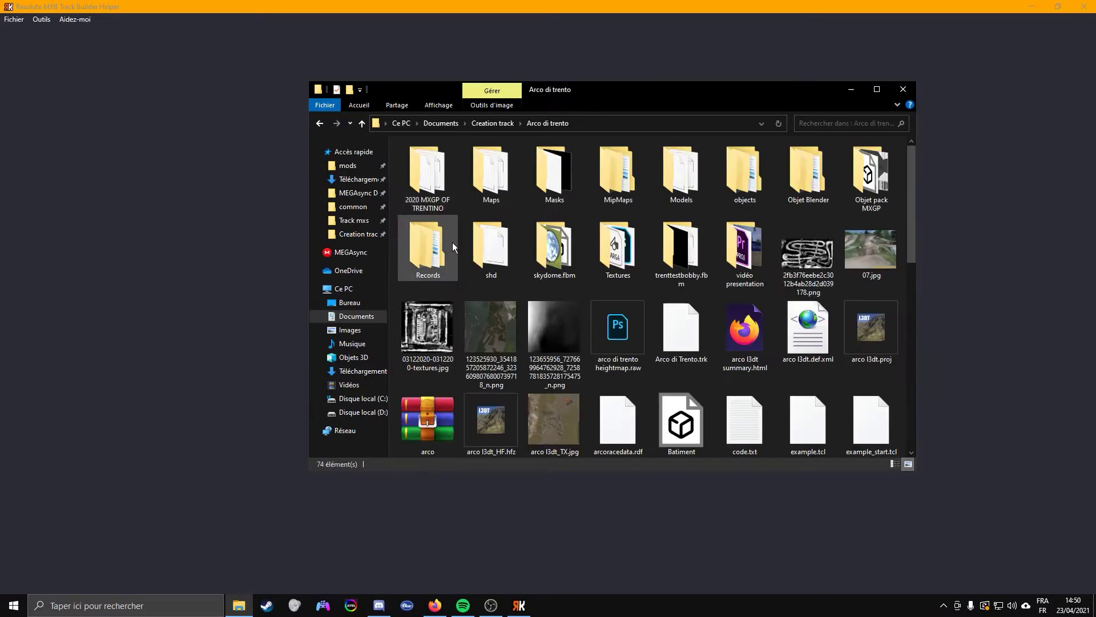
double_click(422, 196)
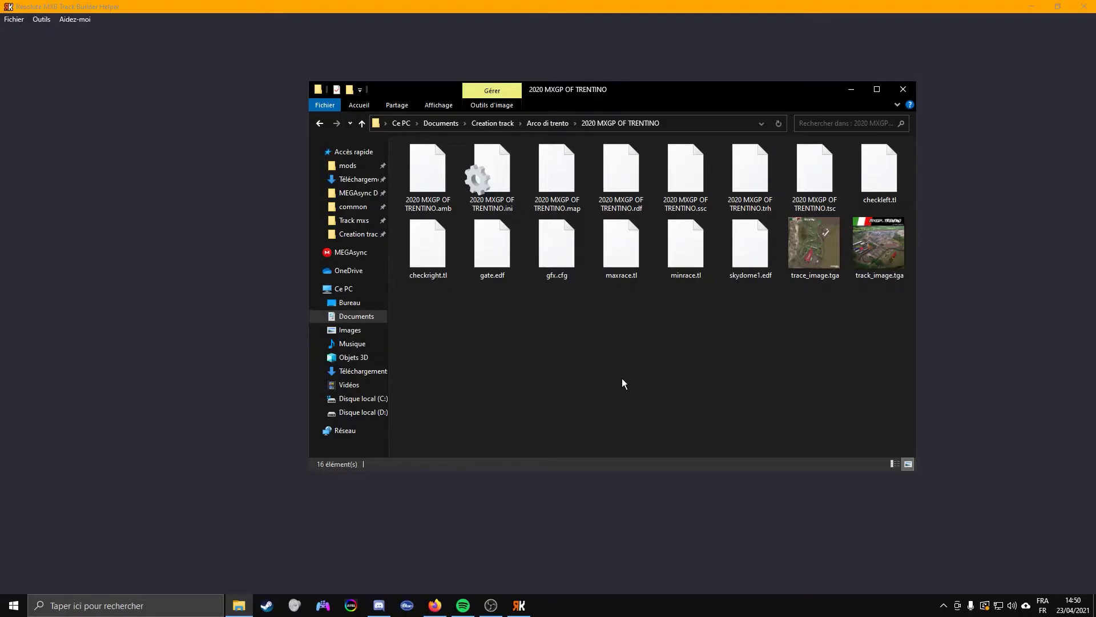
key(alt+Left)
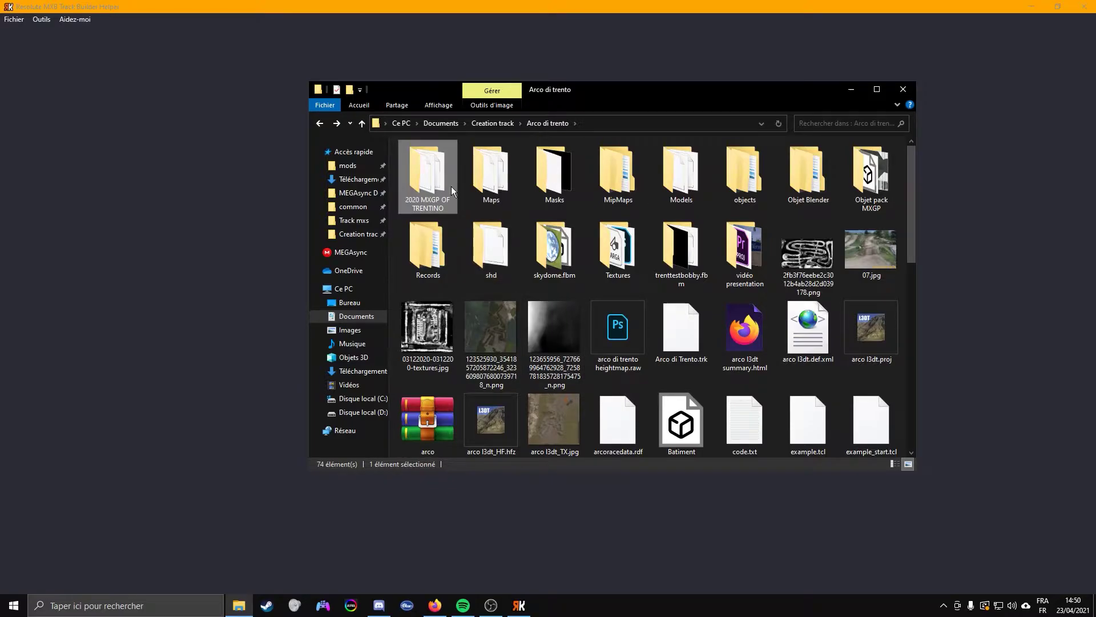
double_click(437, 172)
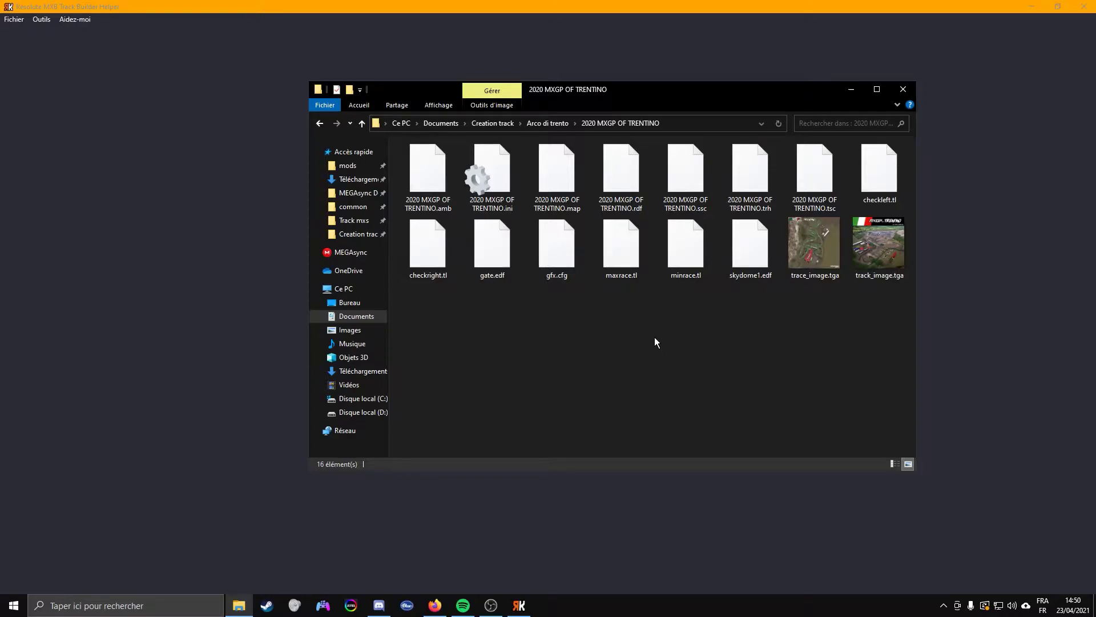
key(alt+Left)
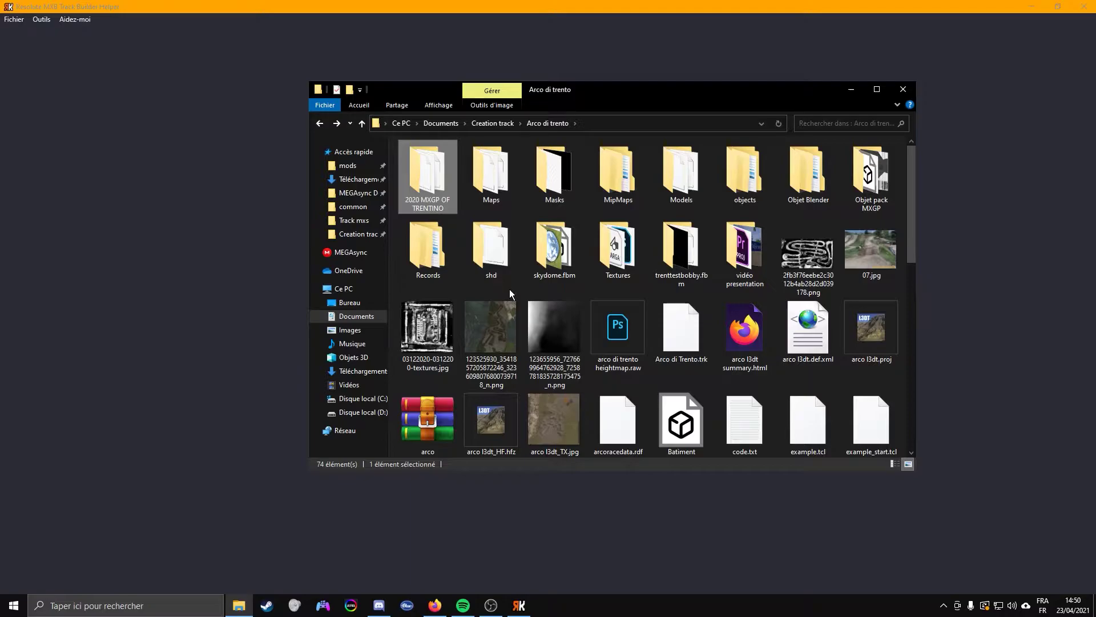
double_click(424, 200)
key(alt+Left)
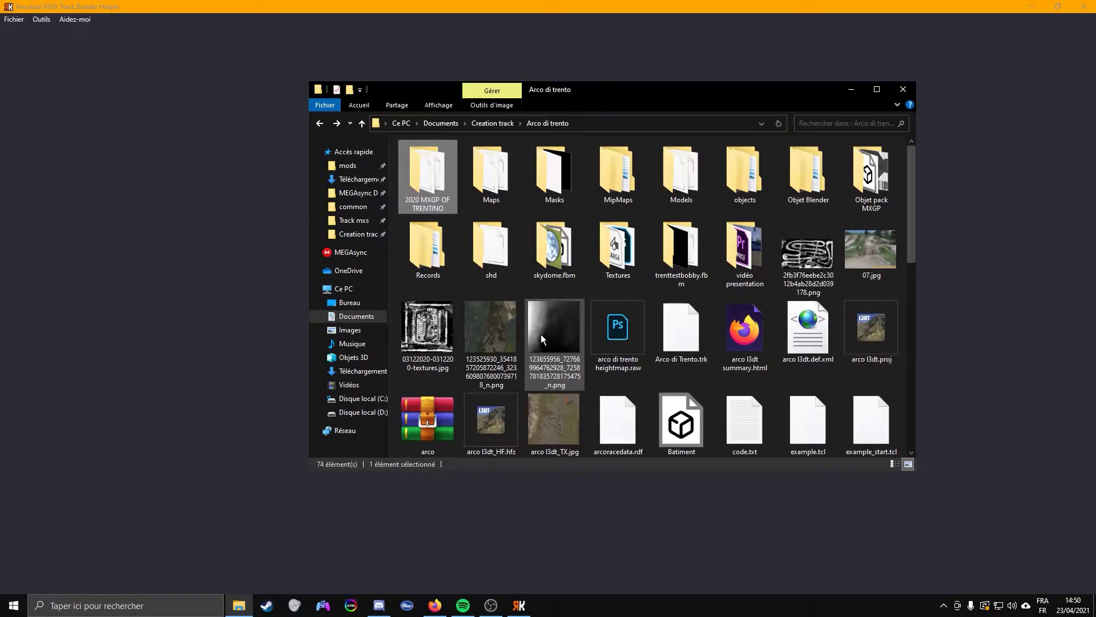
click(850, 89)
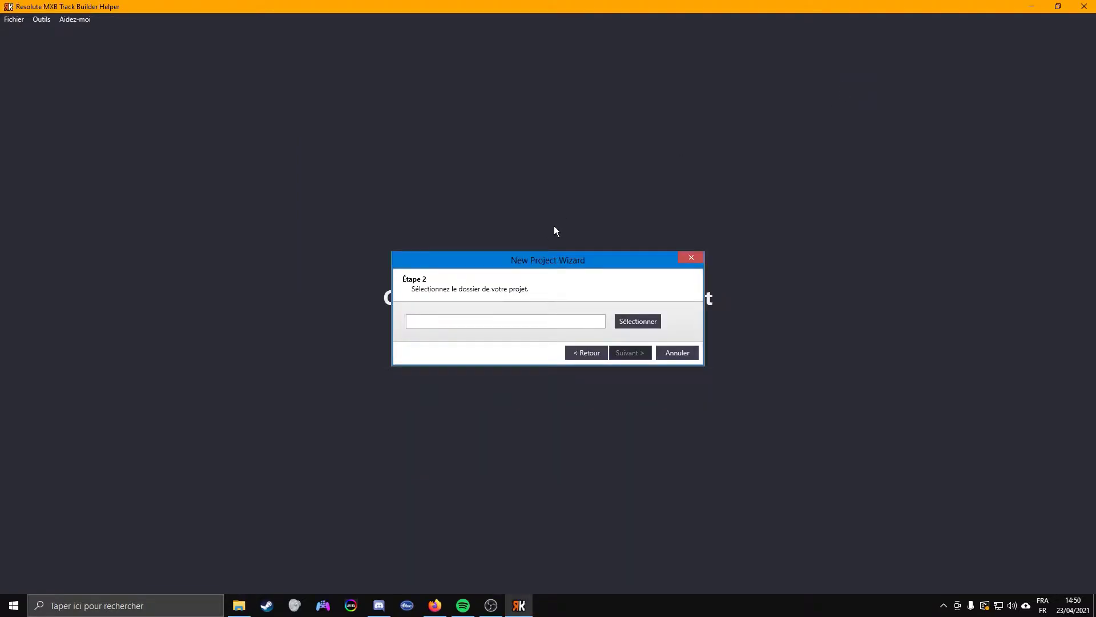
Switch to File Explorer, create a folder named "Saint jean D'angély" in Creation track, and return to the project wizard.
click(635, 322)
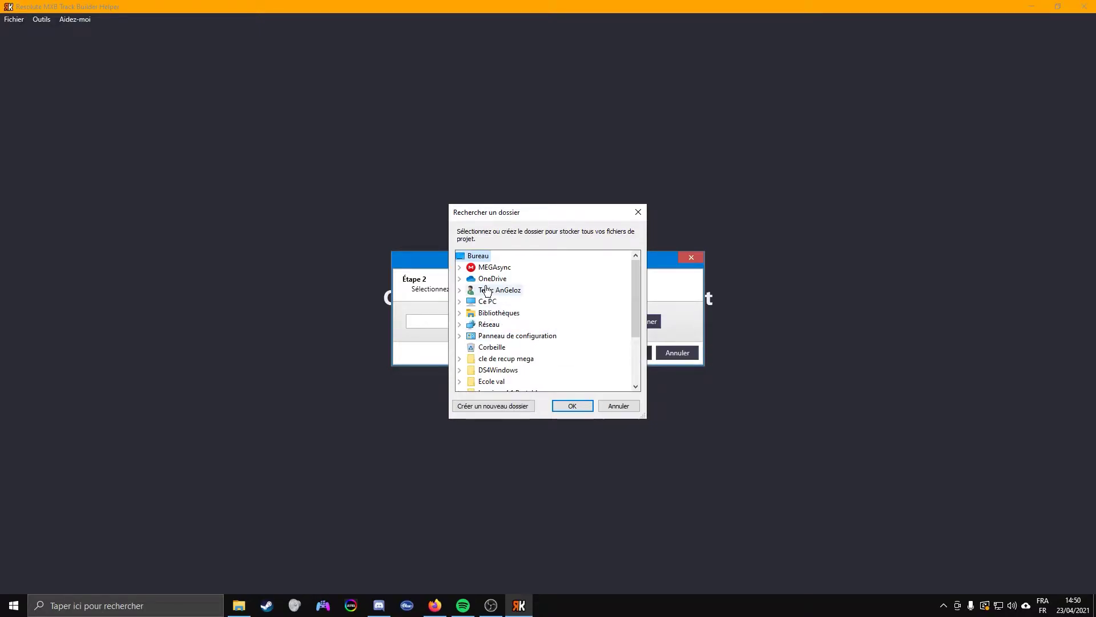
click(639, 212)
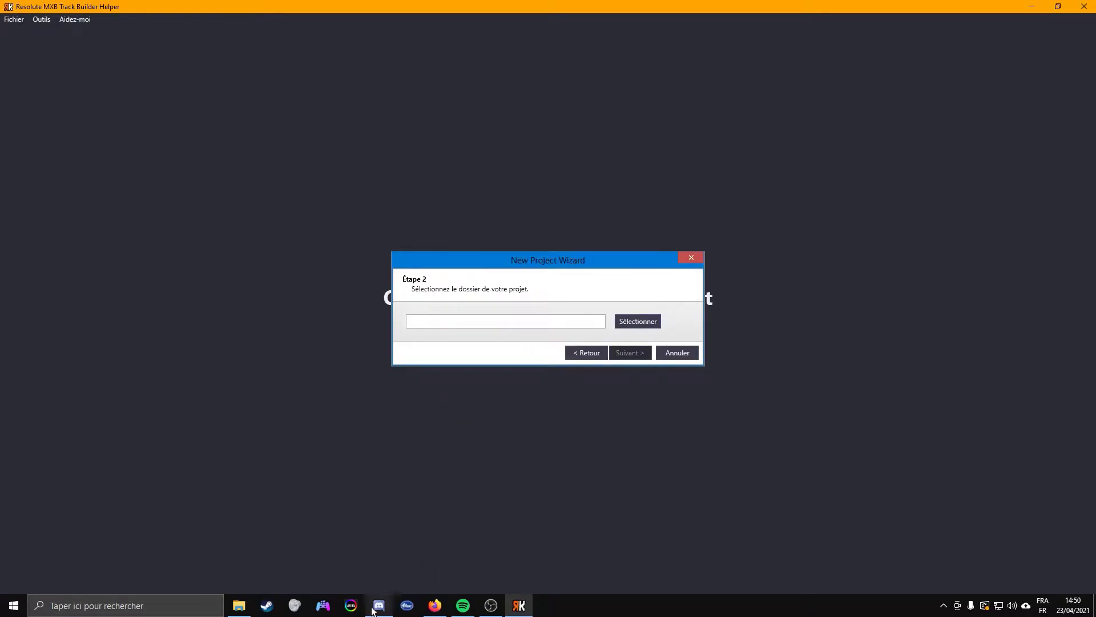
click(239, 606)
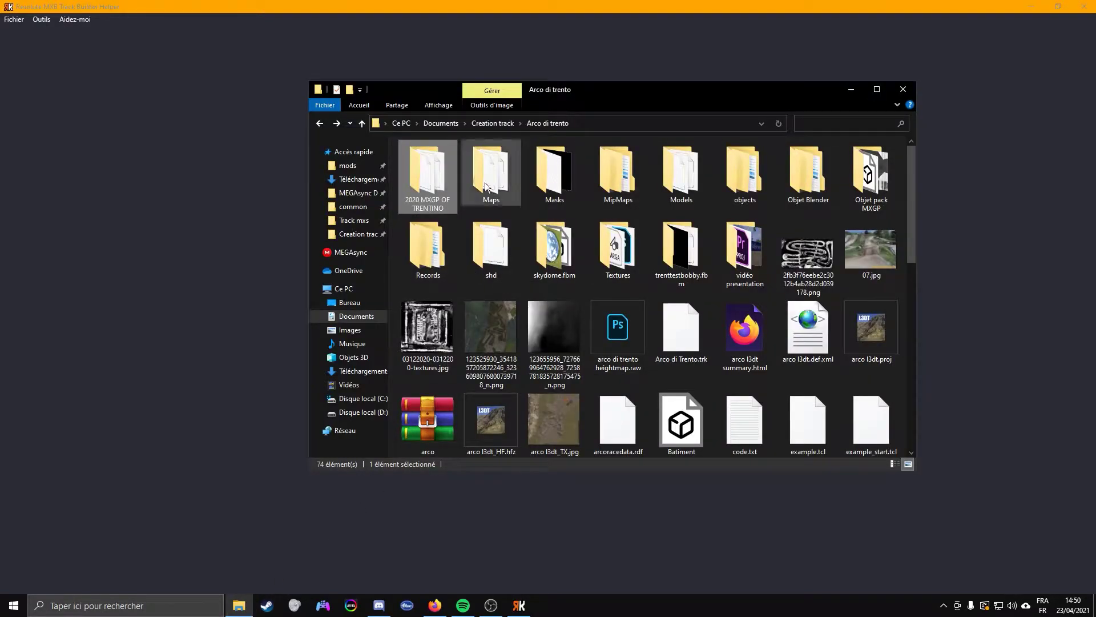
key(alt+Up)
right_click(618, 319)
mouse_move(672, 438)
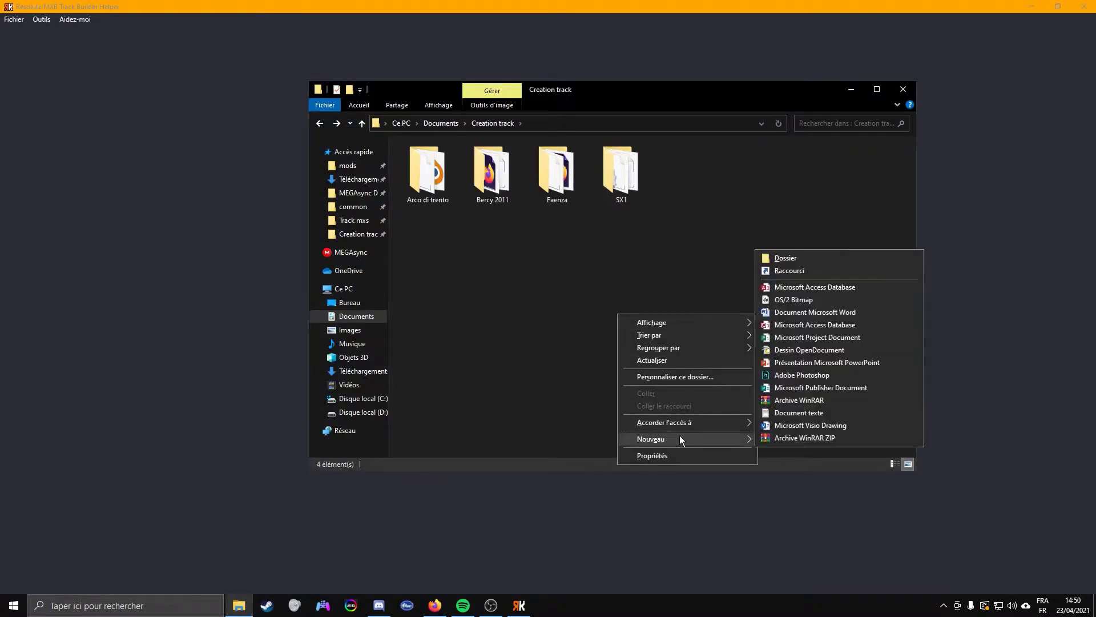
click(809, 258)
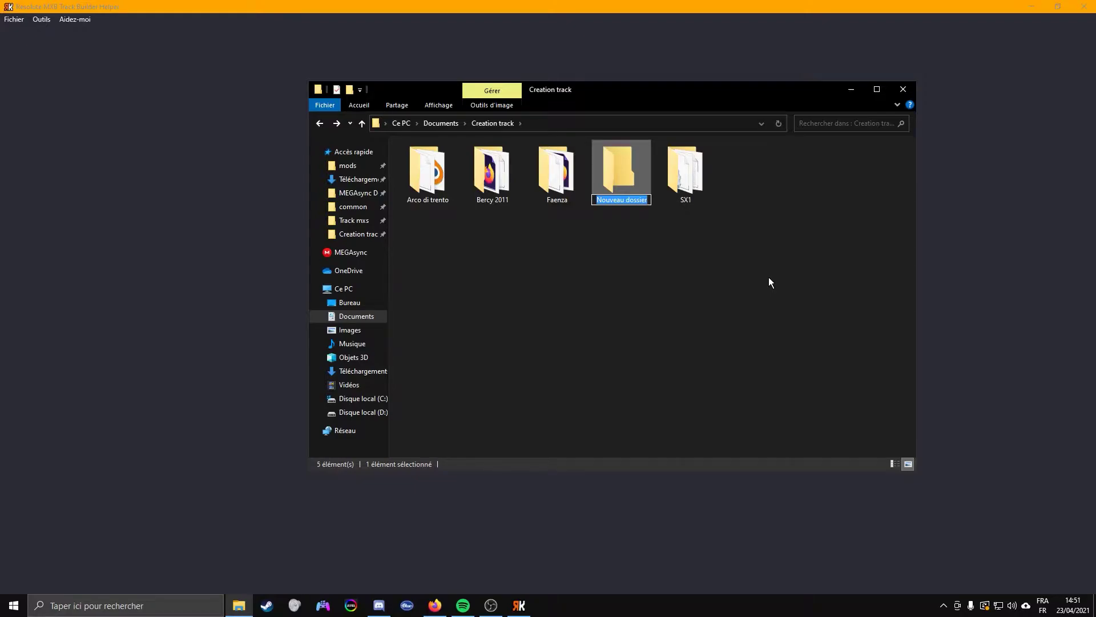
text(Saint jean D'angély)
key(Return)
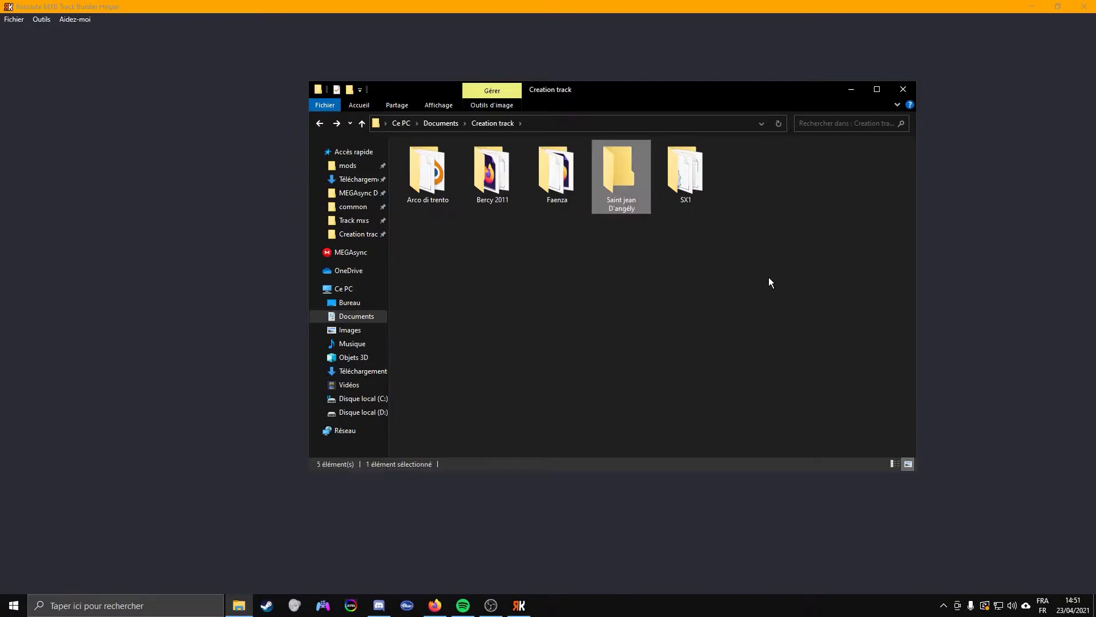
click(661, 288)
click(851, 89)
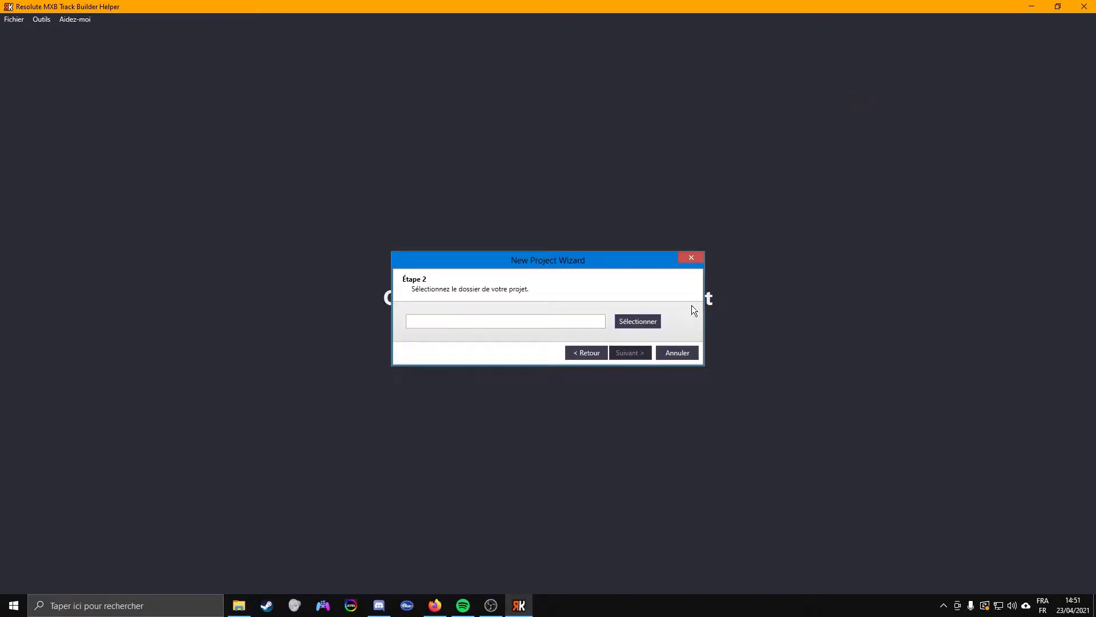
Set the project folder to Saint jean D'angély inside Documents' Creation track folder, and continue to the wizard's third step.
click(618, 321)
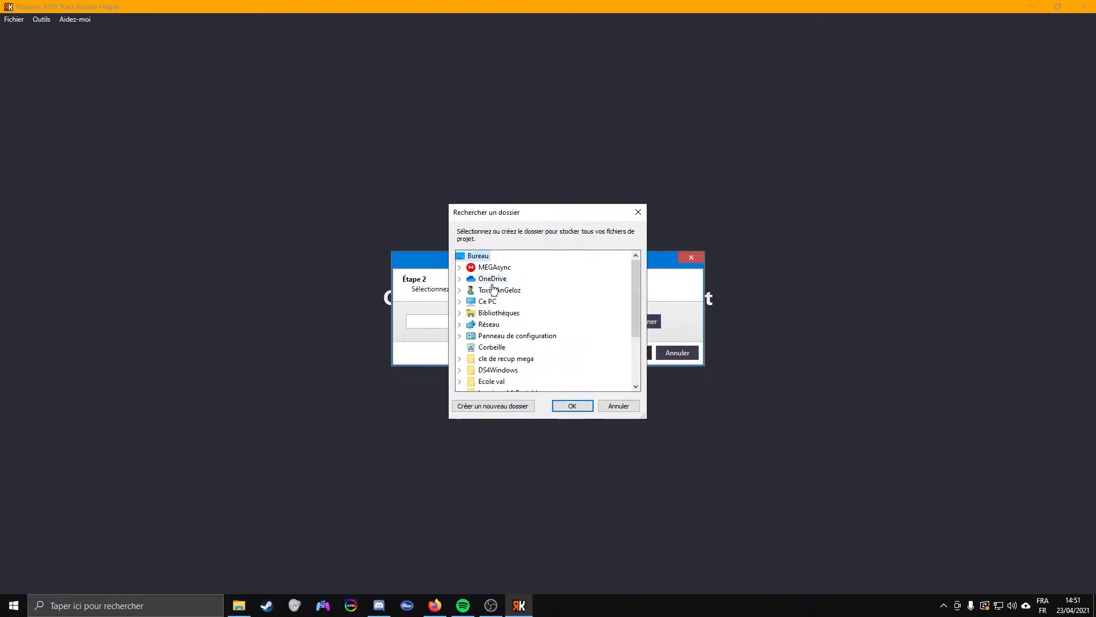
scroll(624, 362, down, 2)
scroll(618, 318, up, 2)
double_click(488, 301)
double_click(504, 301)
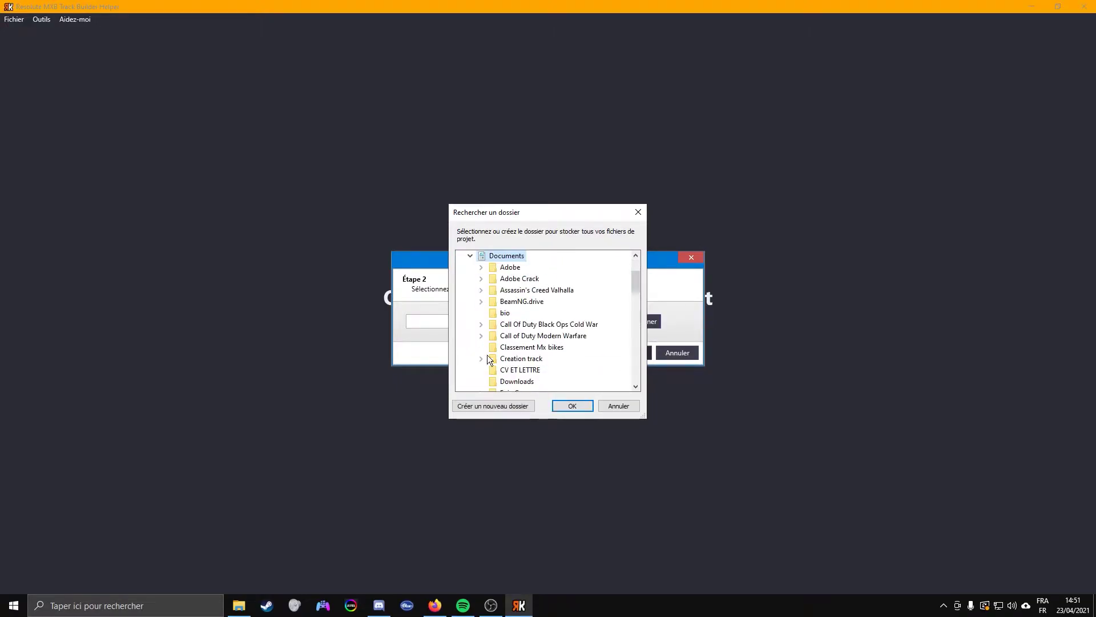
double_click(516, 358)
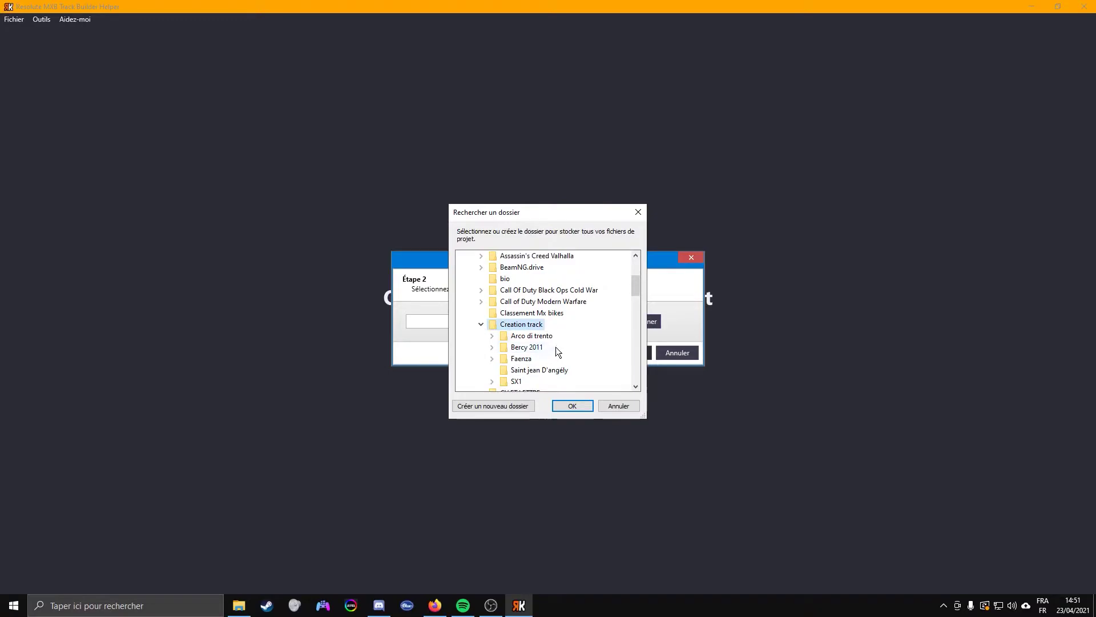
click(539, 370)
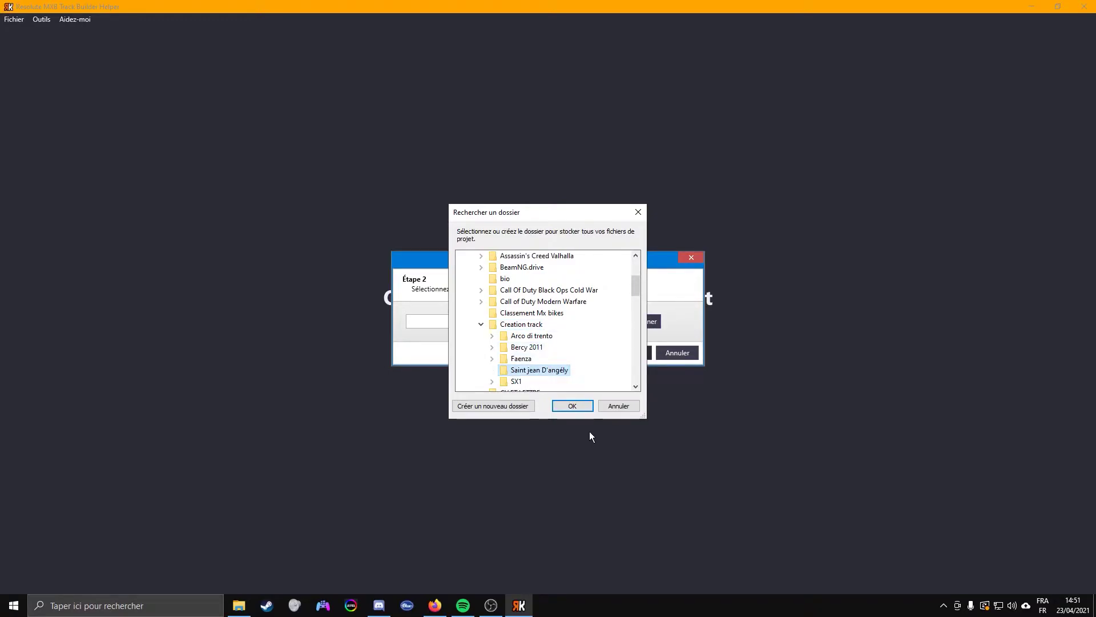
click(572, 406)
click(621, 352)
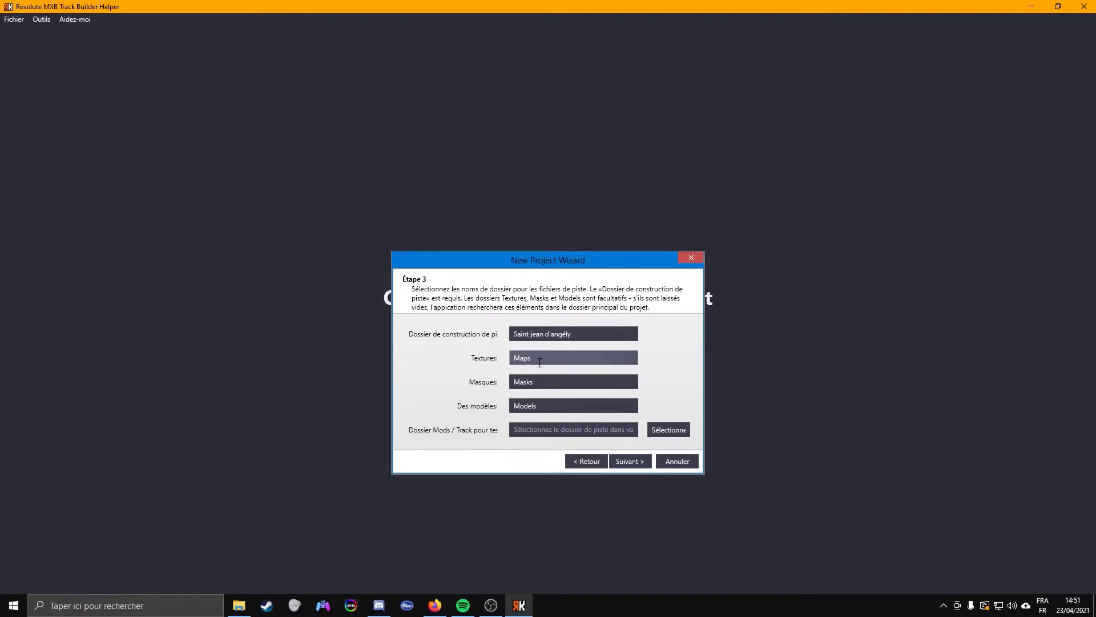
Examine Arco di trento's Maps and Masks folders in File Explorer, and return to the project wizard.
click(239, 605)
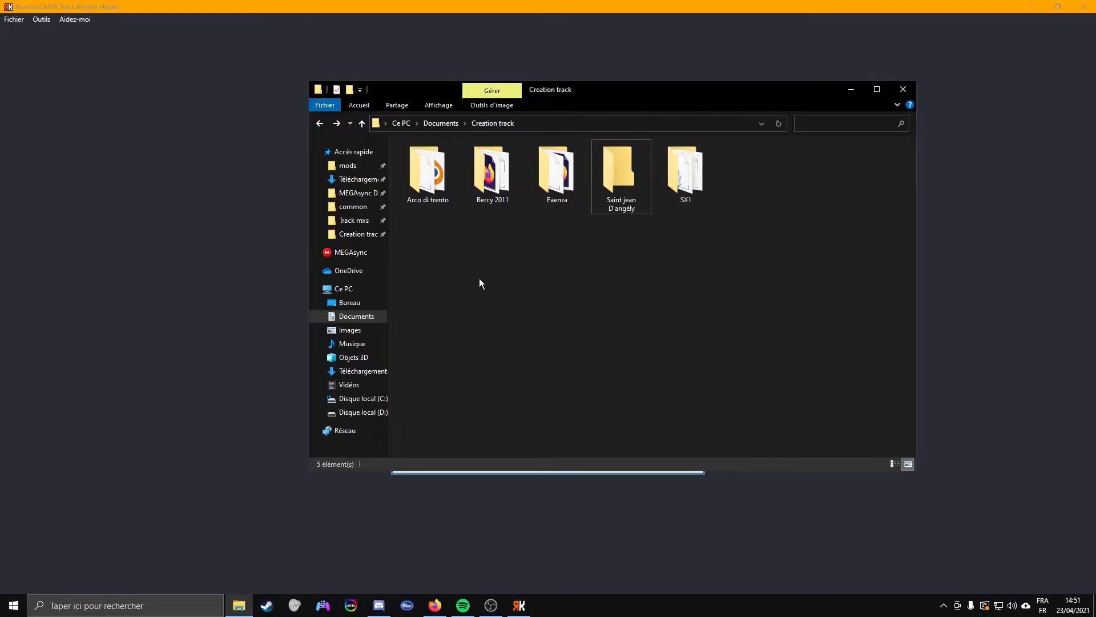
double_click(428, 171)
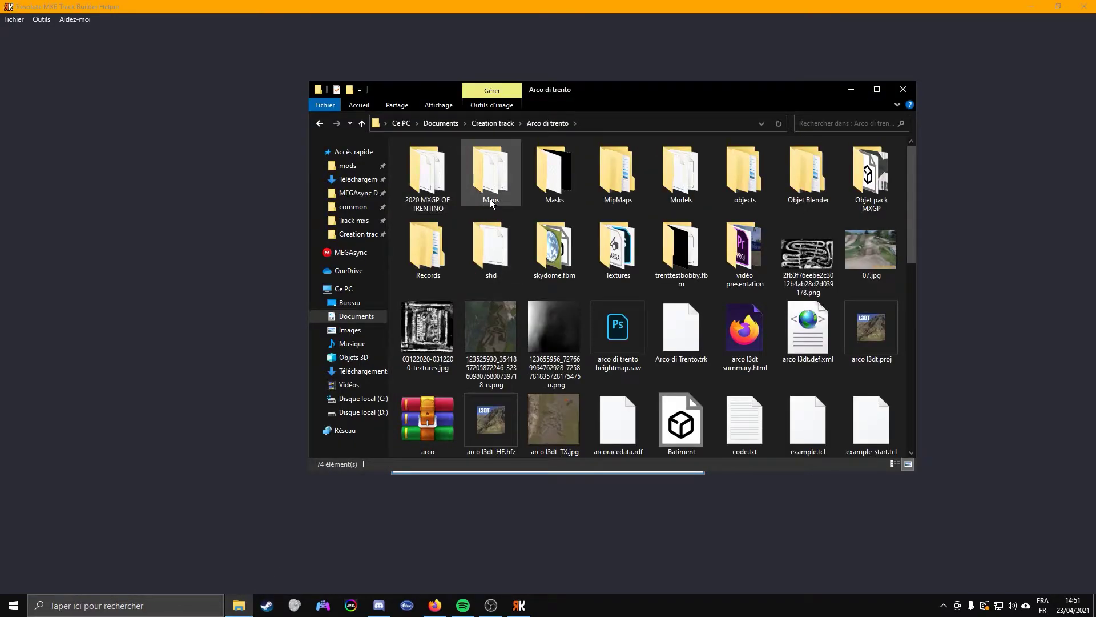
double_click(491, 197)
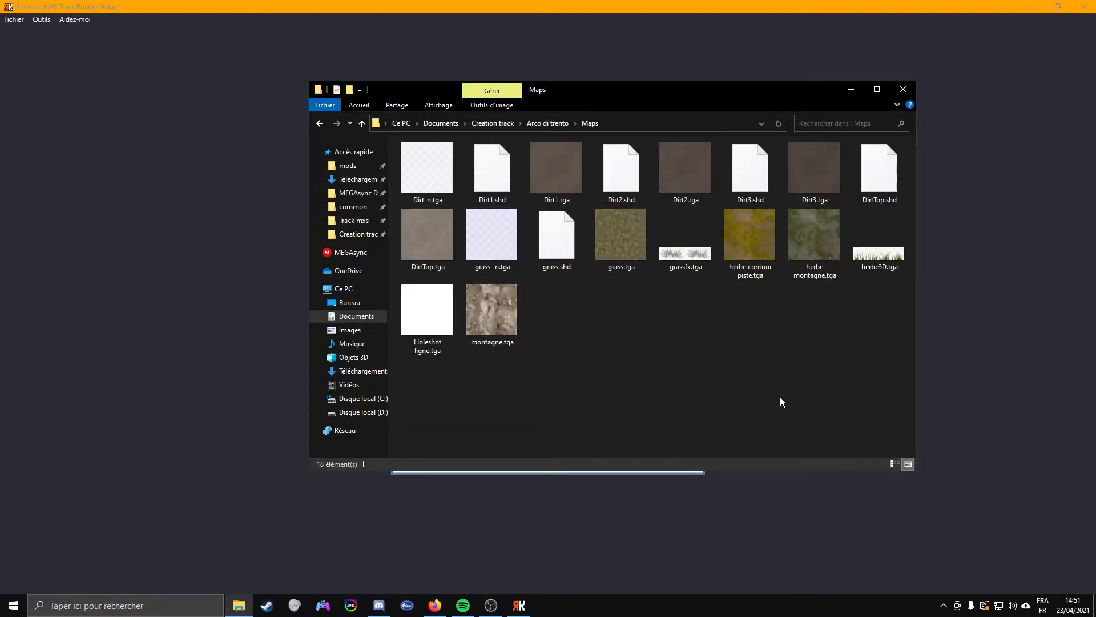
drag(434, 392, 665, 417)
key(alt+Up)
double_click(554, 174)
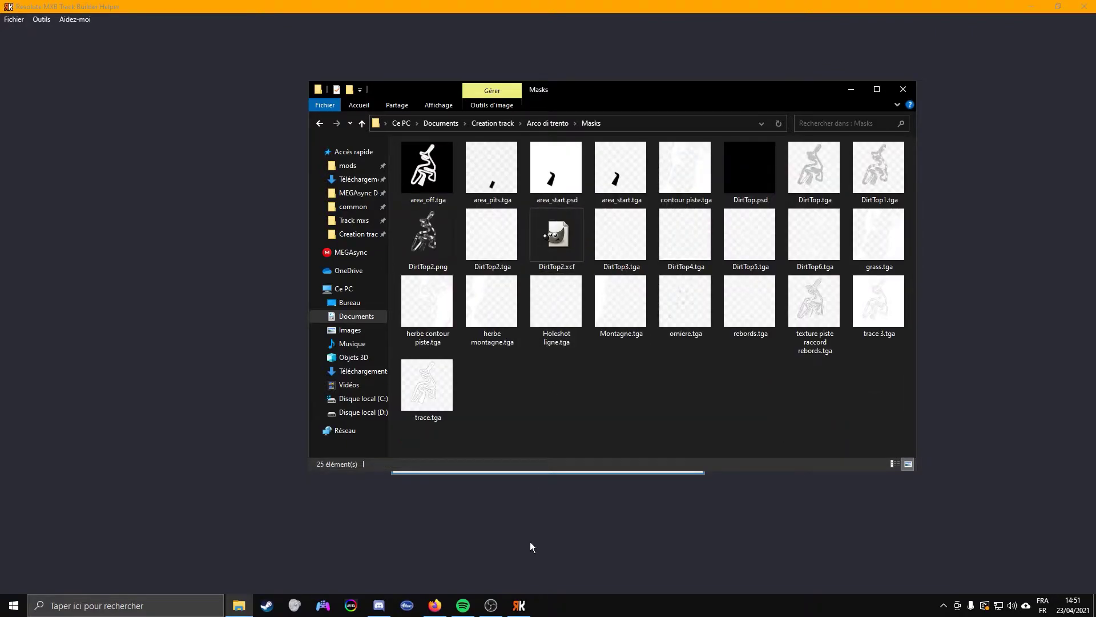
click(530, 541)
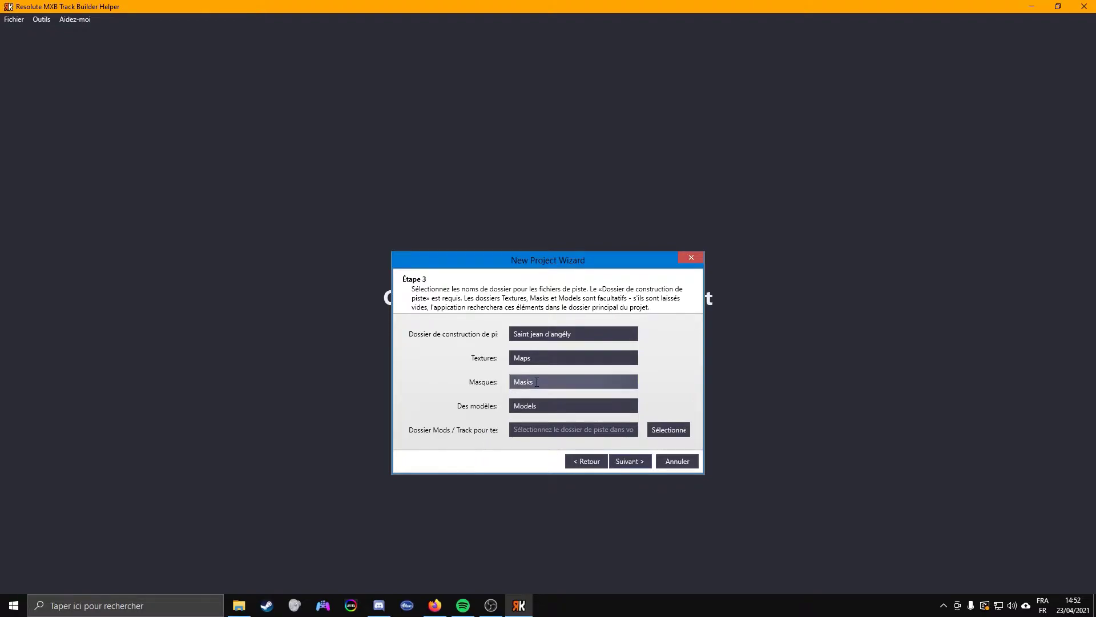
Set the Mods/Track test folder to motocross under PiBoSo's tracks folder, keep the default subfolder names, and finish creating the project.
click(543, 404)
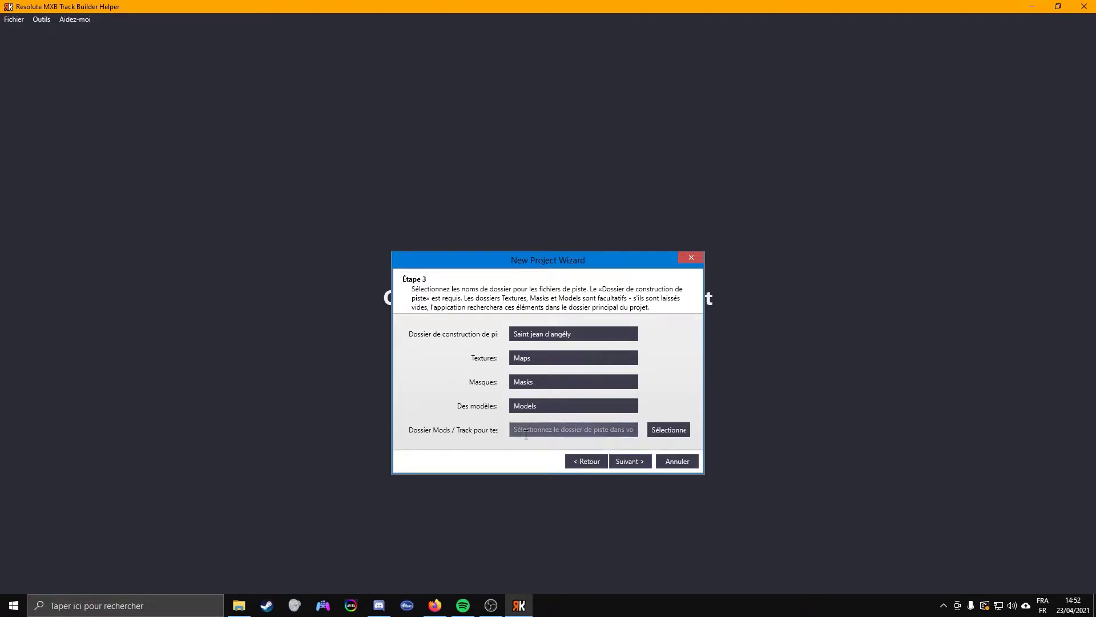
click(656, 432)
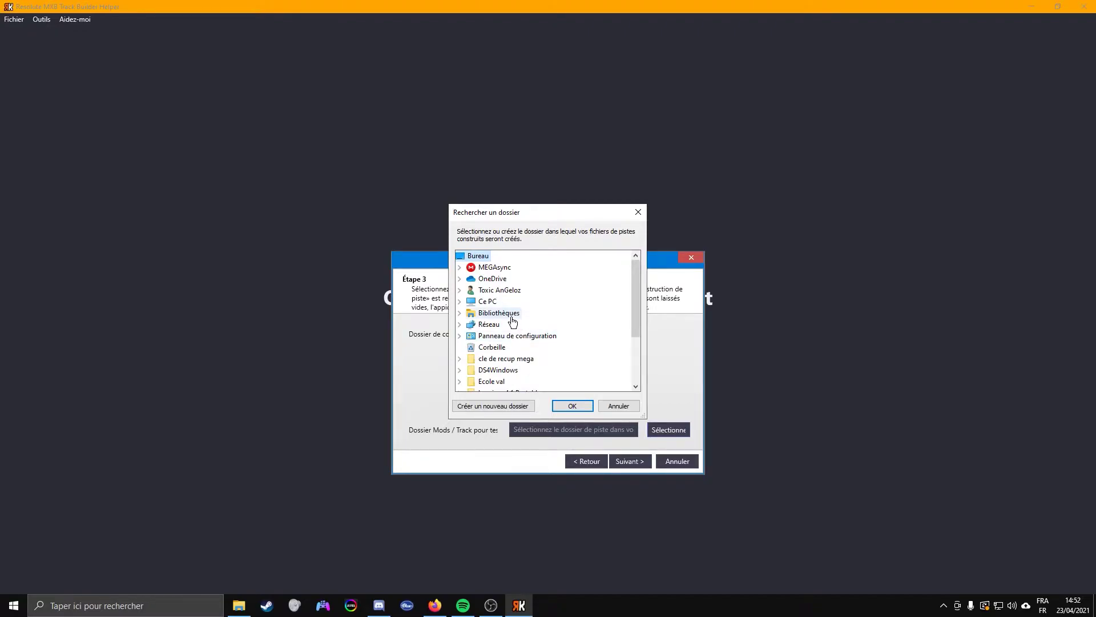
click(489, 302)
click(517, 302)
scroll(562, 334, down, 10)
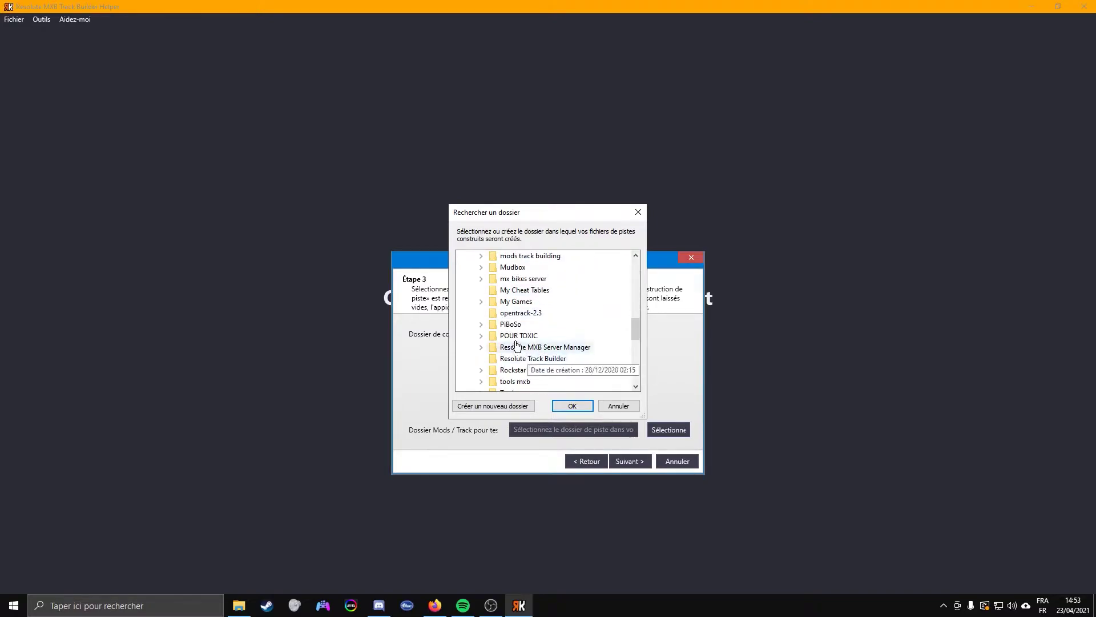
click(505, 323)
click(530, 358)
click(540, 325)
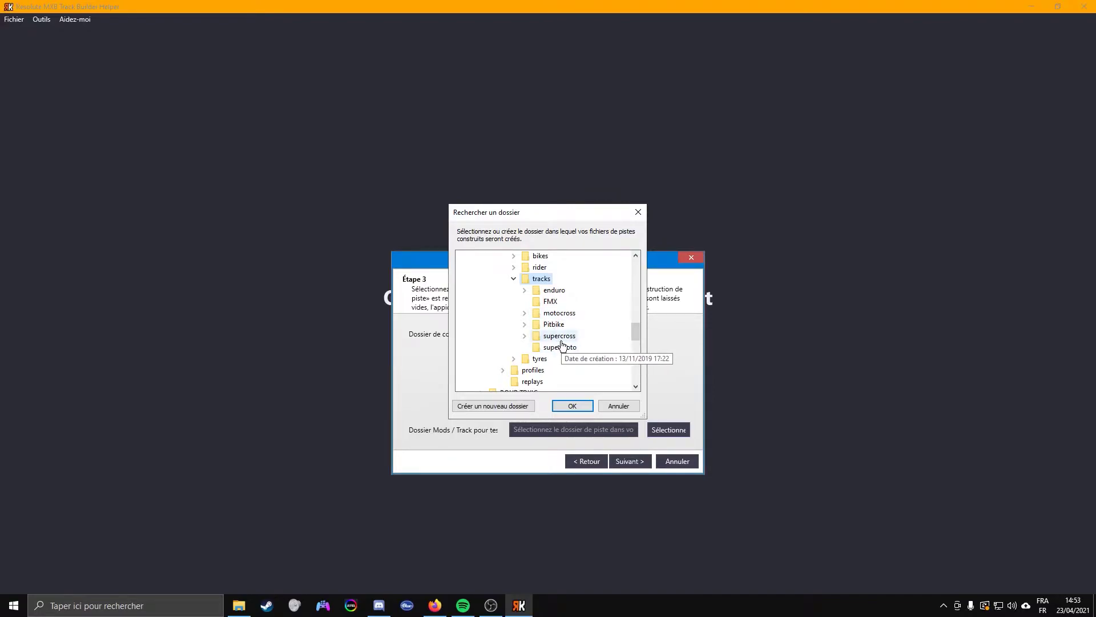
double_click(553, 313)
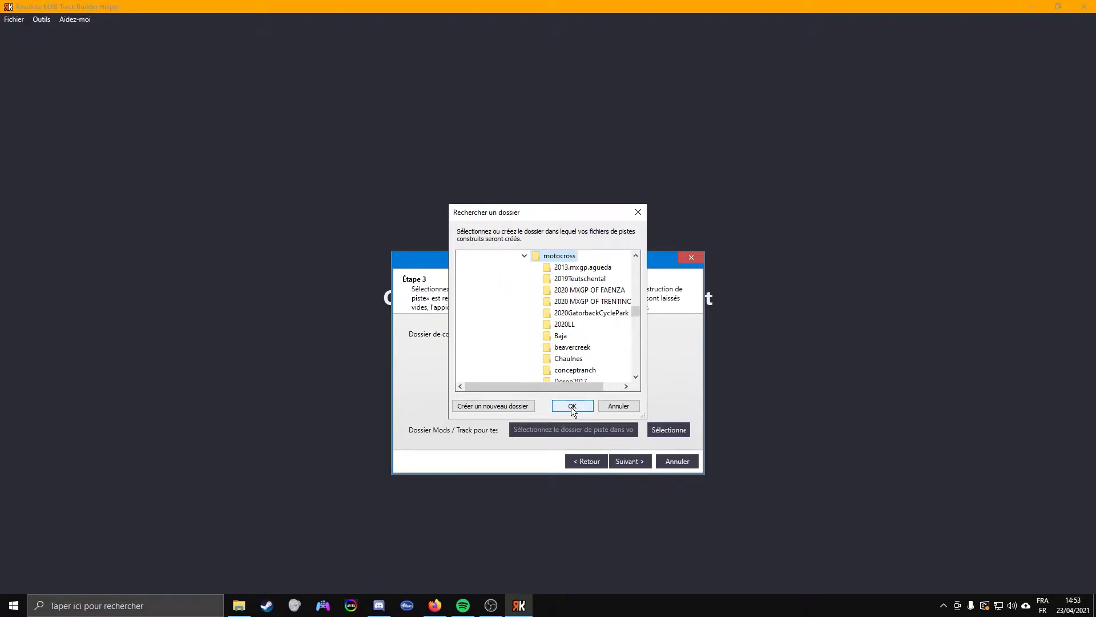
click(571, 407)
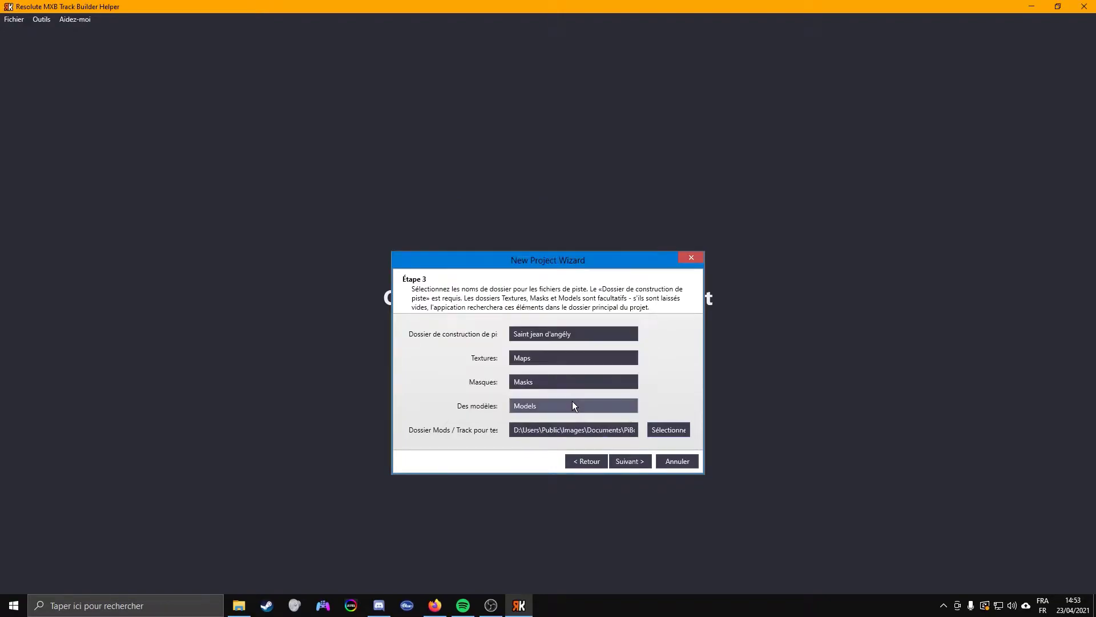
click(629, 461)
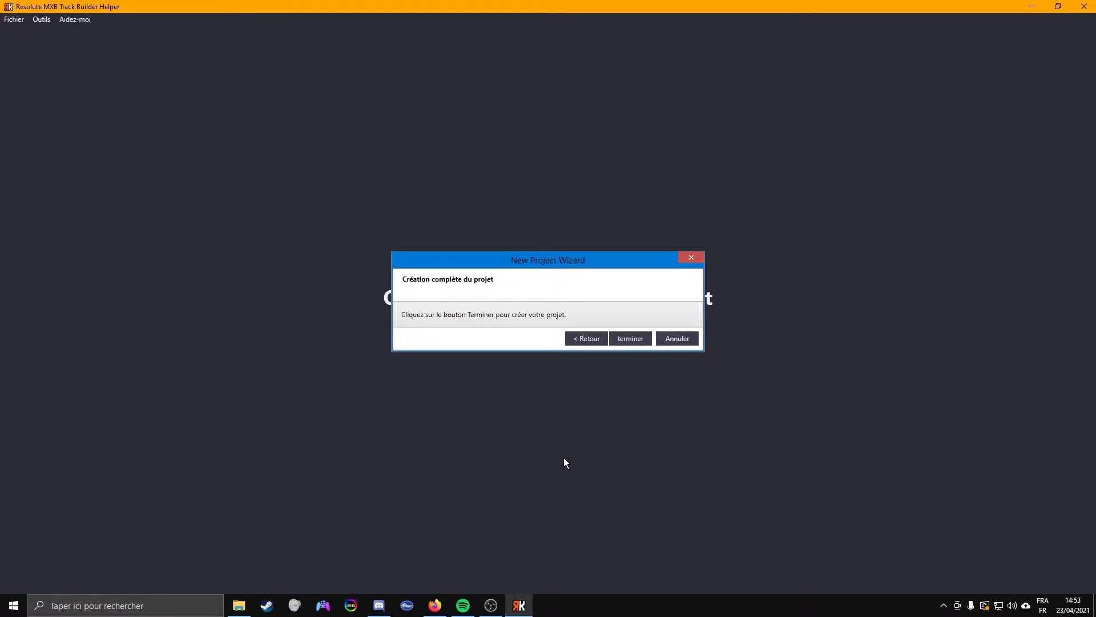
click(624, 342)
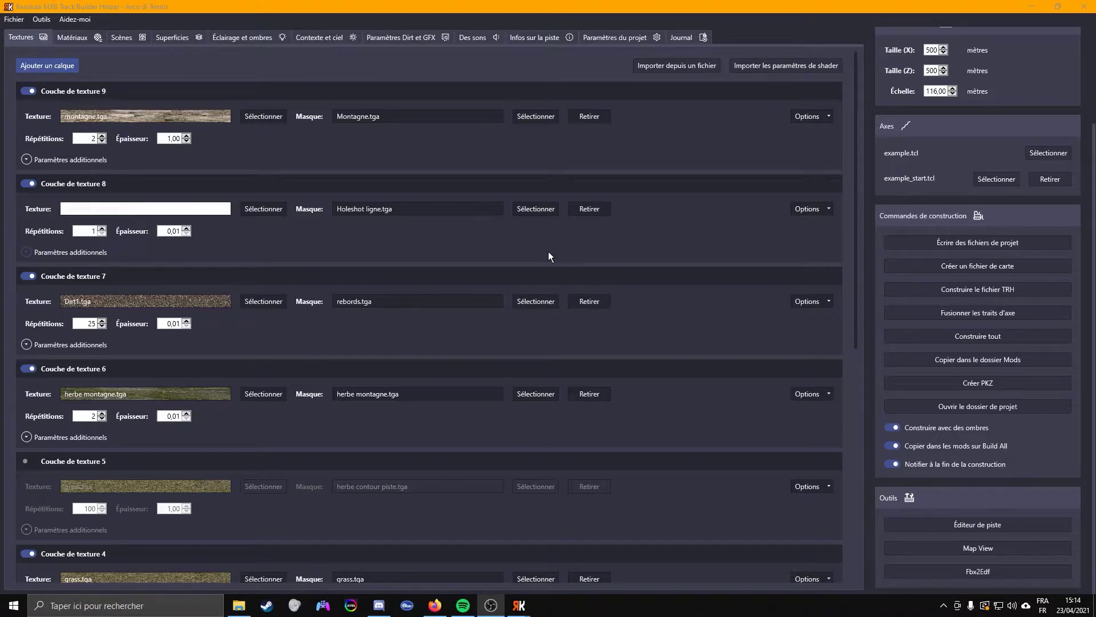
Switch to the Saint jean d'angély project window and delete its empty texture layer 0.
mouse_move(519, 606)
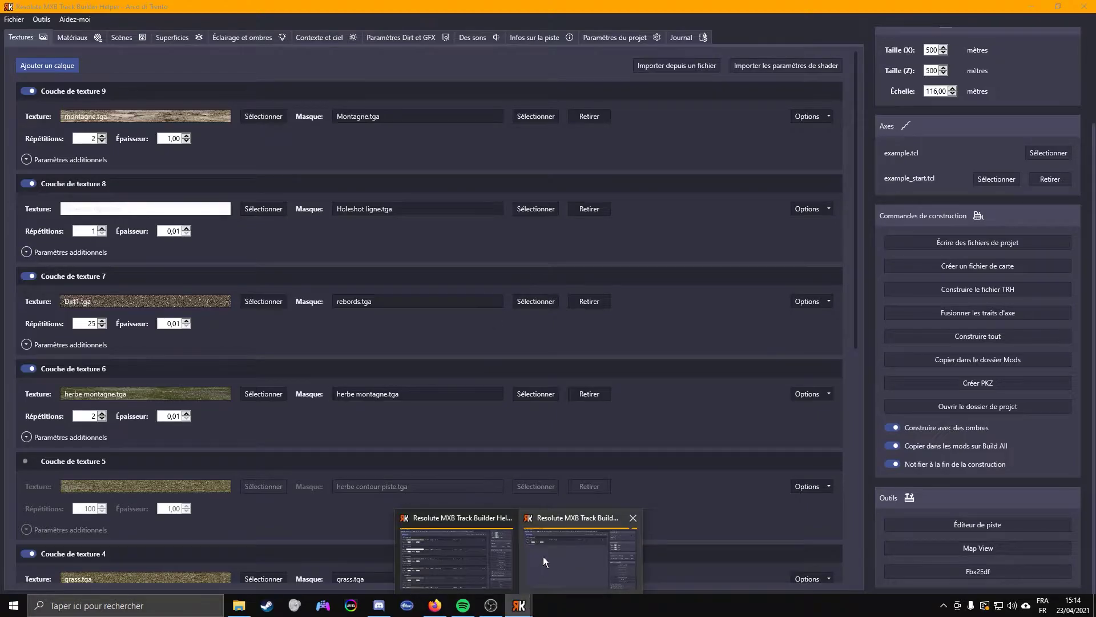
click(542, 557)
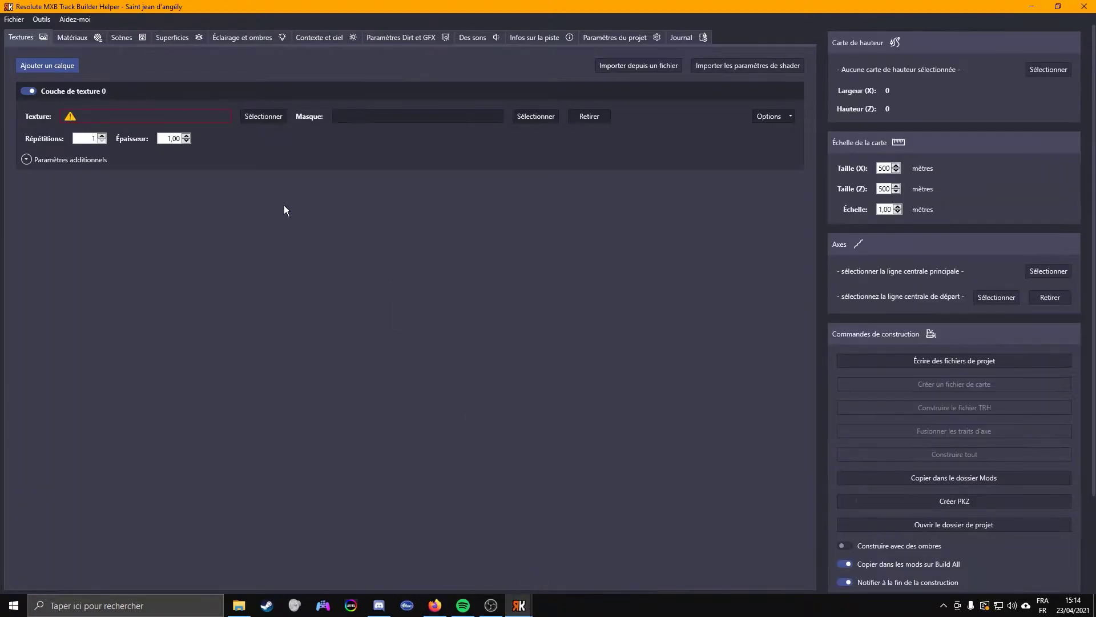
click(791, 117)
click(791, 237)
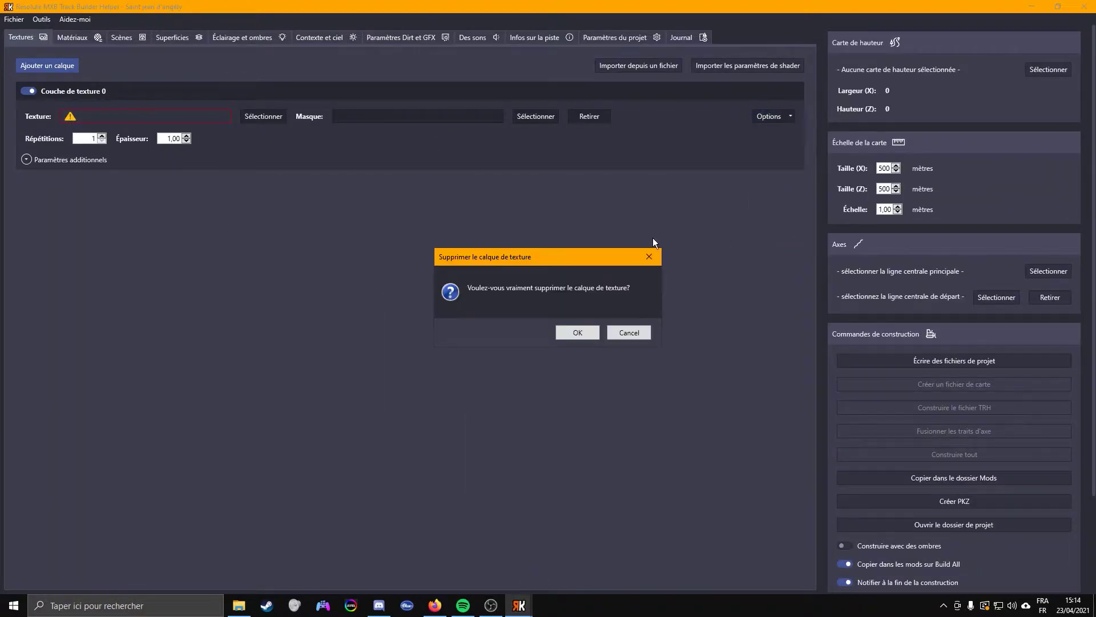
click(578, 333)
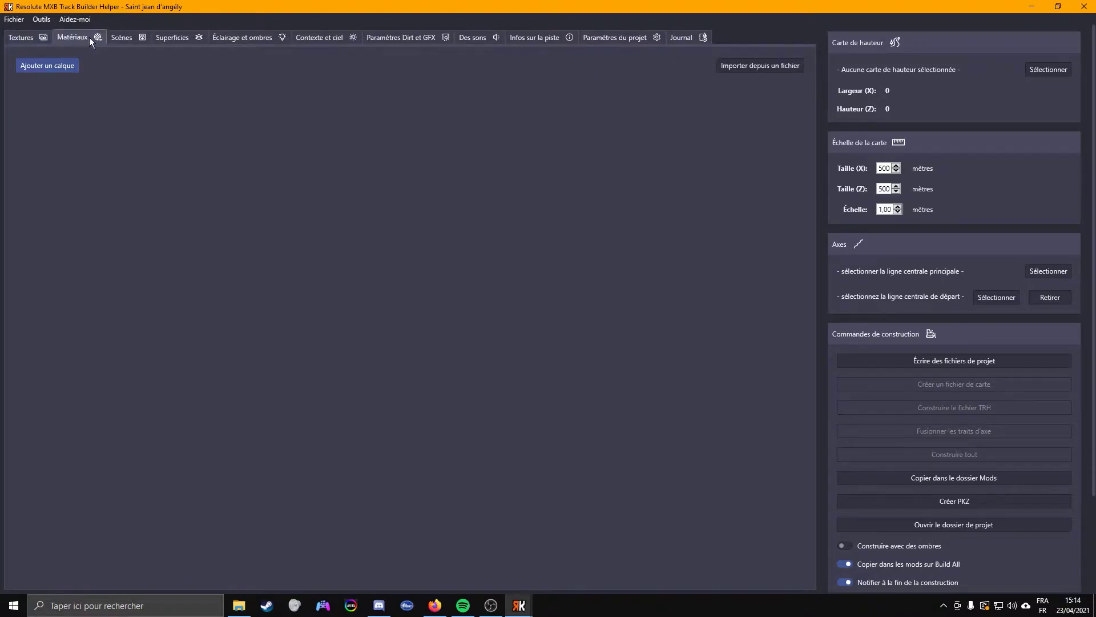
Examine the project's settings sections from lighting and shadows through the journal, then the texture section, build commands and available tools.
click(268, 38)
click(331, 38)
click(400, 37)
click(473, 38)
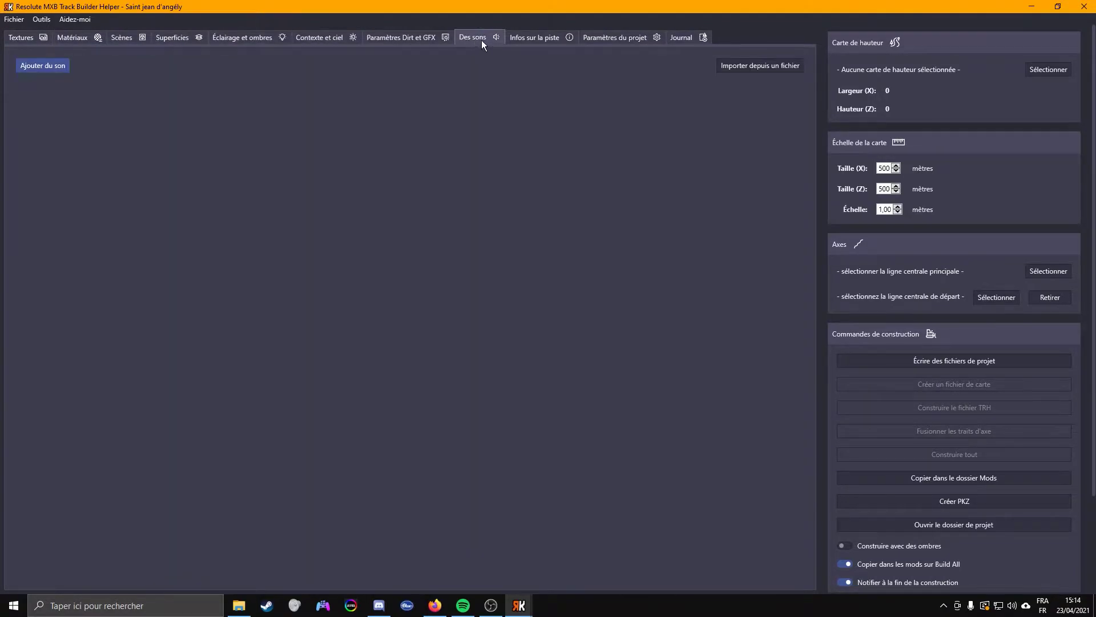
click(535, 38)
click(628, 38)
click(682, 38)
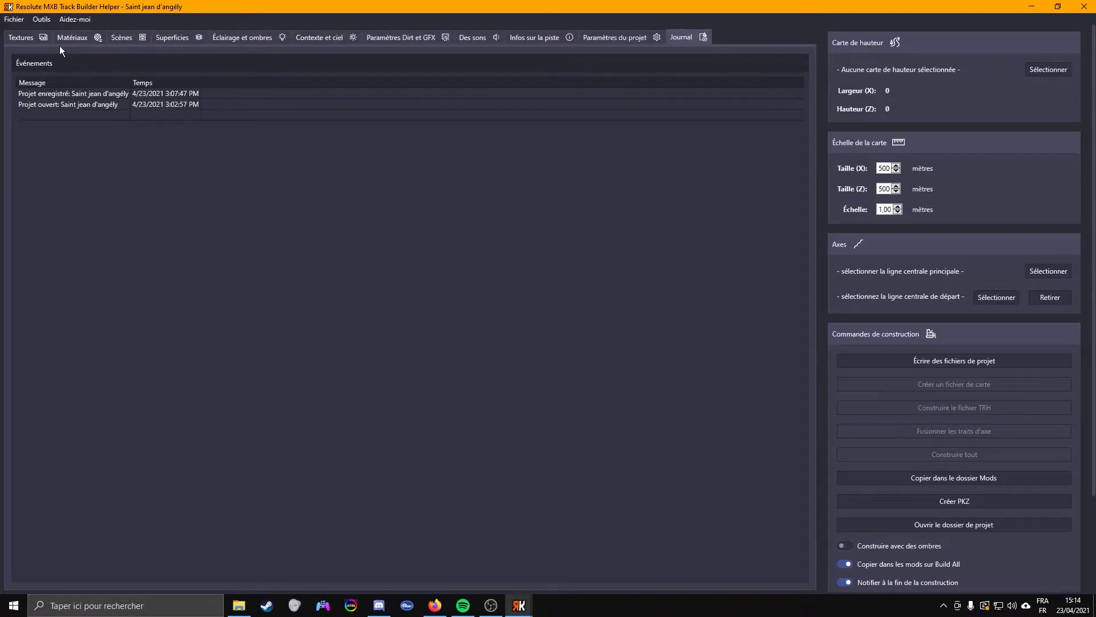
click(26, 38)
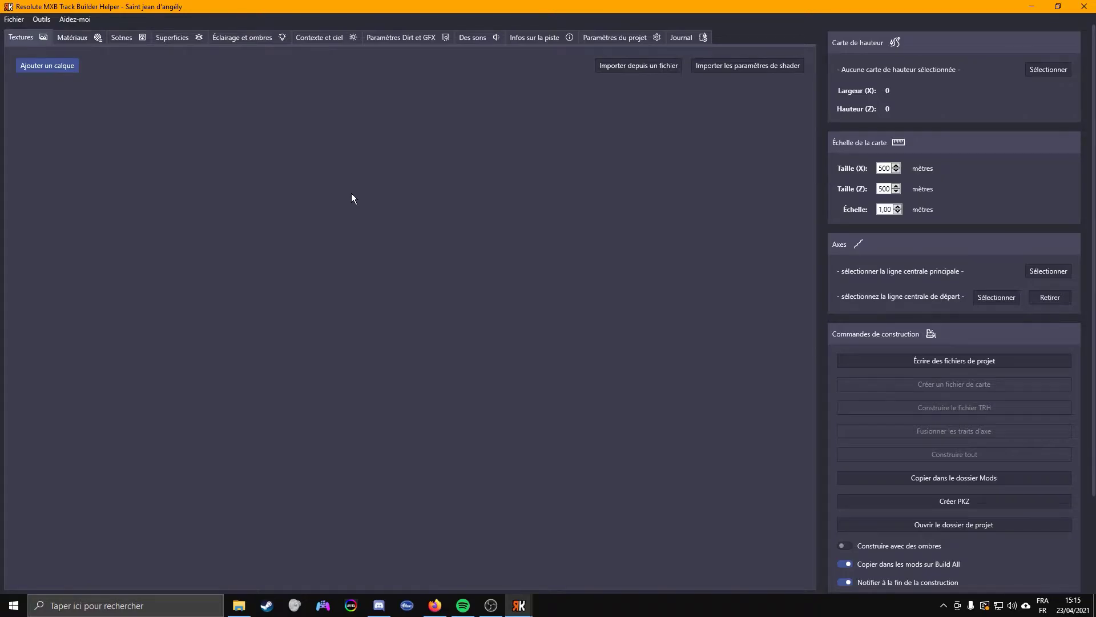
scroll(937, 472, down, 3)
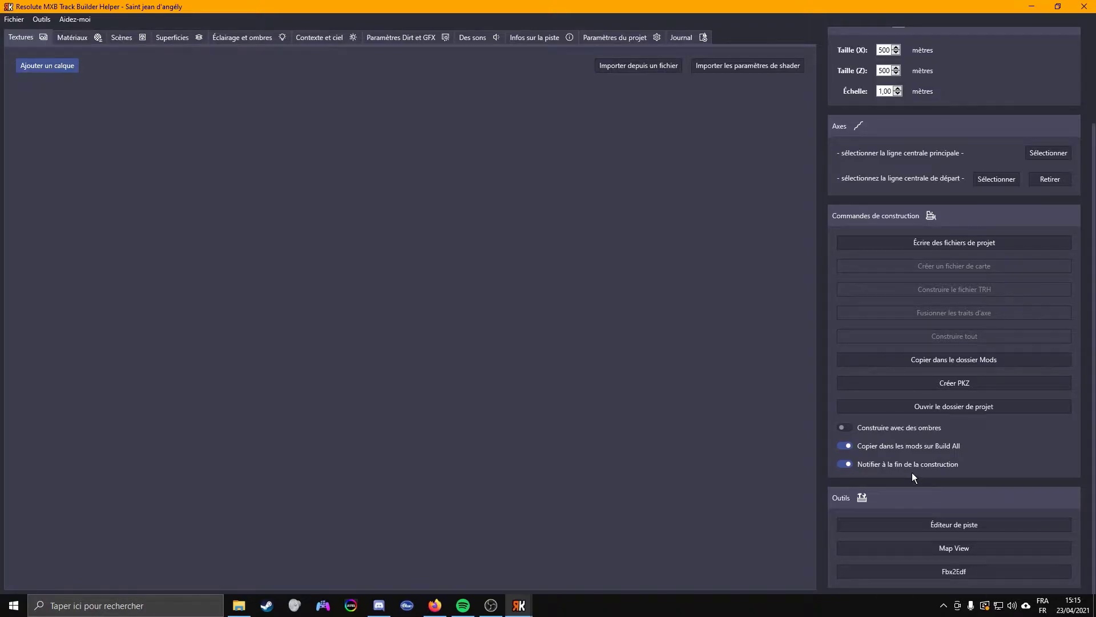
click(42, 20)
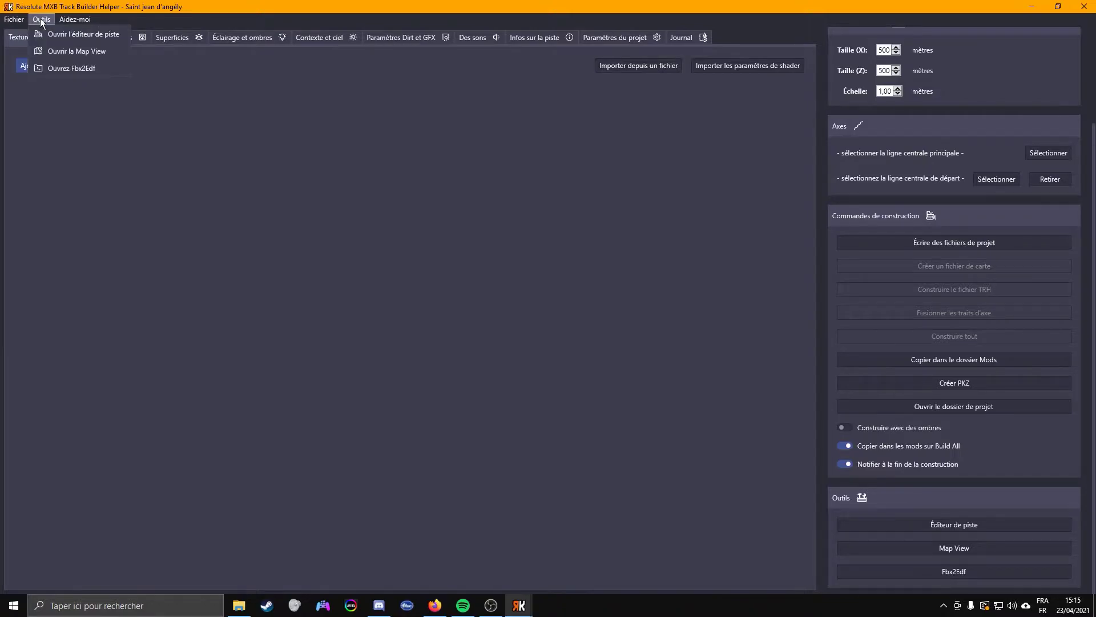
click(43, 22)
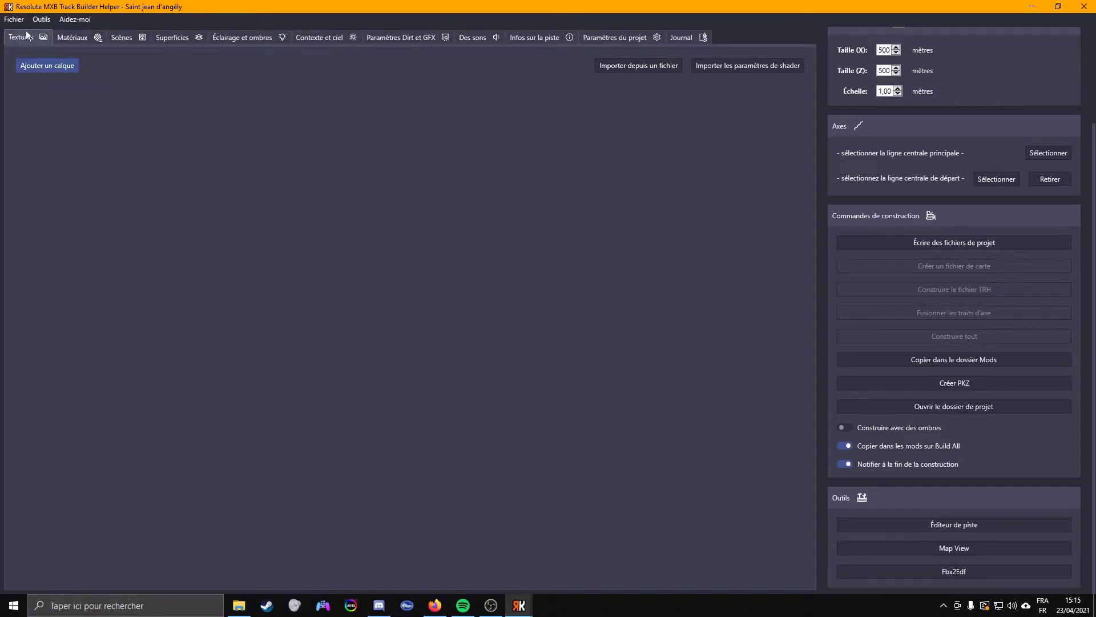
Open the program's settings with the Track Tools executable paths and move the window clear for viewing.
click(13, 18)
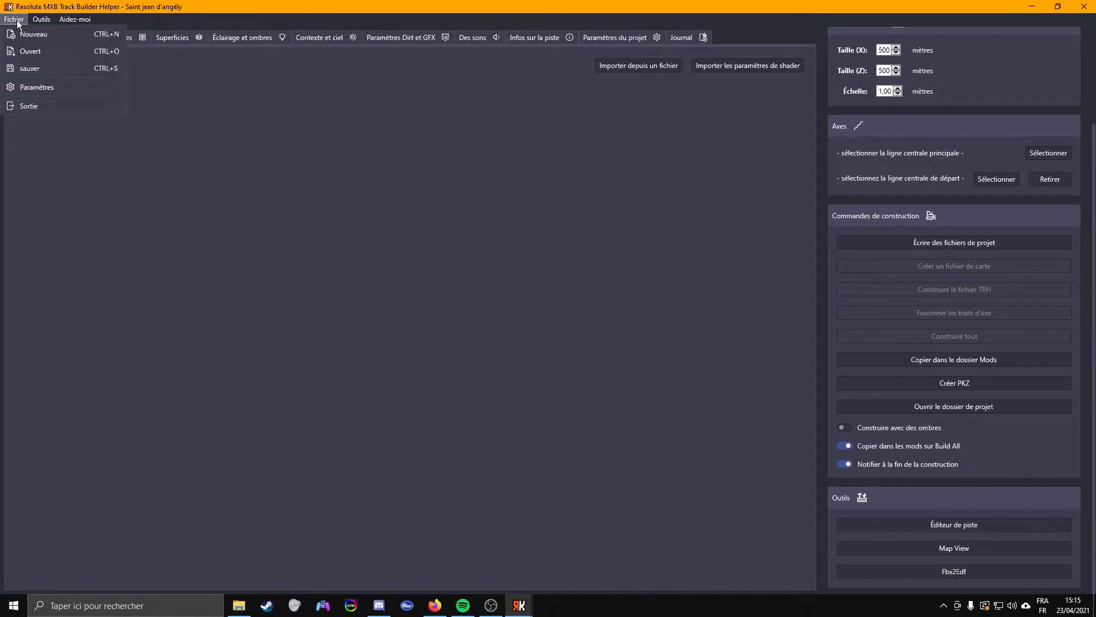
click(40, 86)
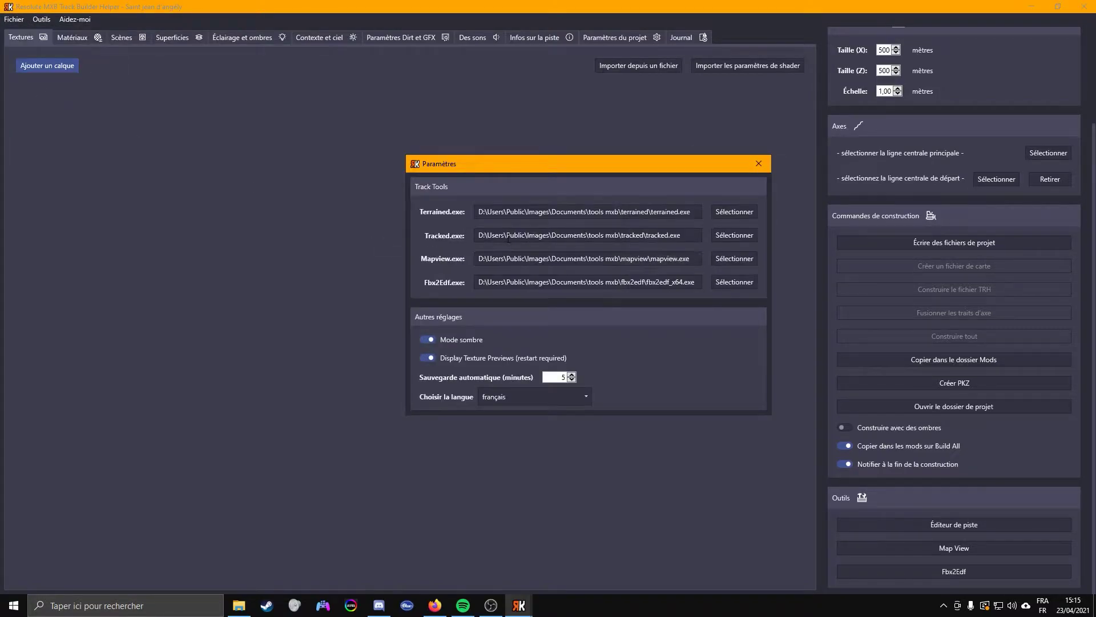
drag(498, 165, 449, 150)
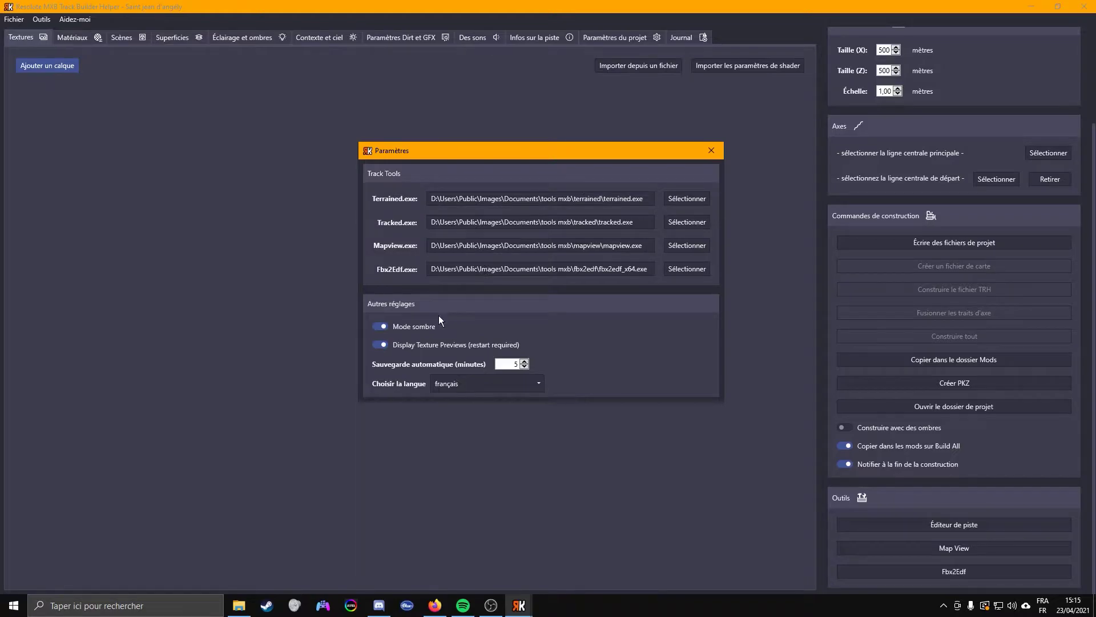
Look up the tools mxb folder under Documents in File Explorer, and return to the program's settings.
click(239, 604)
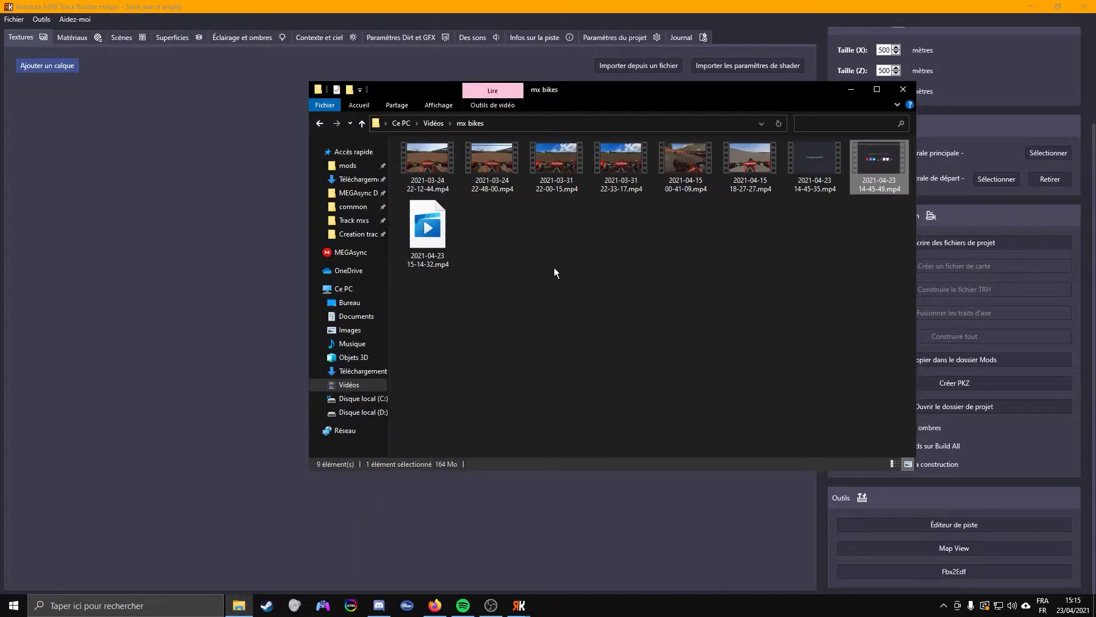
key(alt+Up)
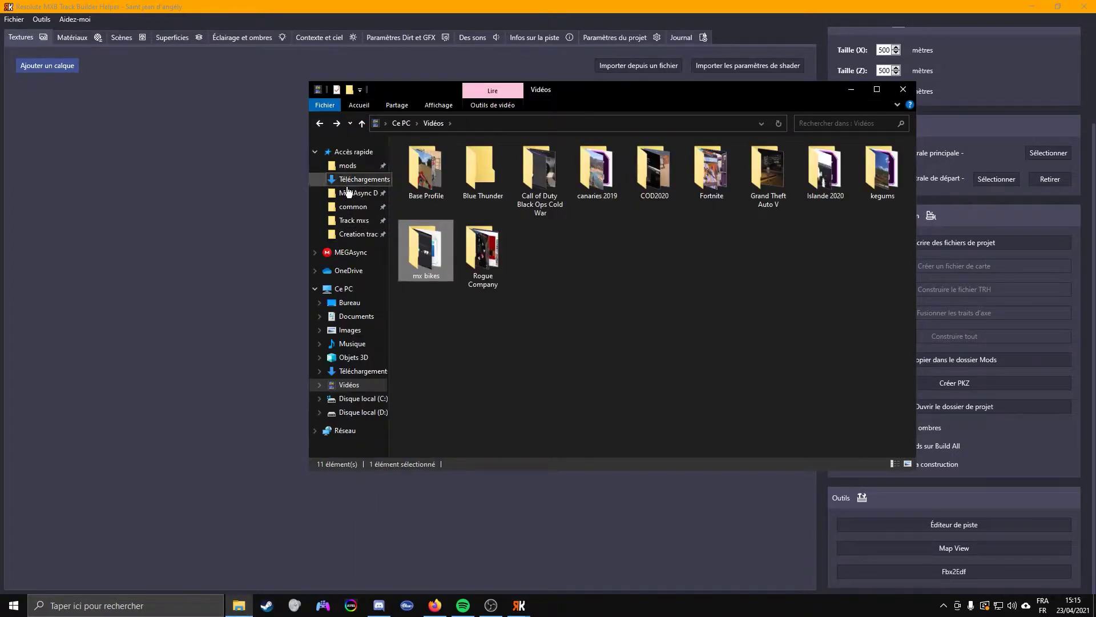
click(356, 316)
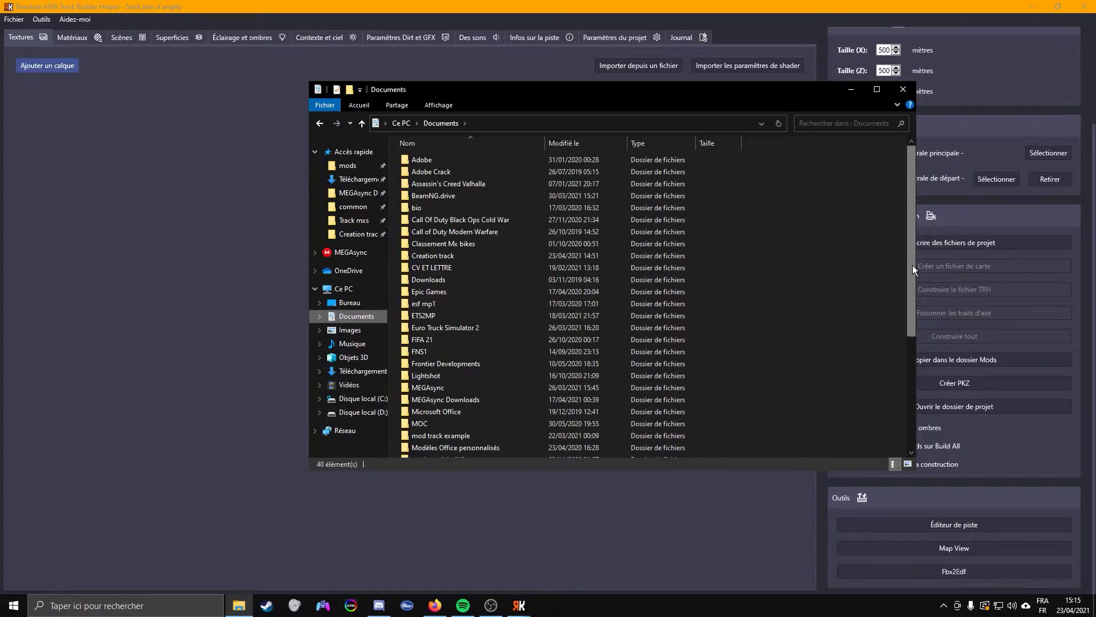
drag(912, 265, 888, 393)
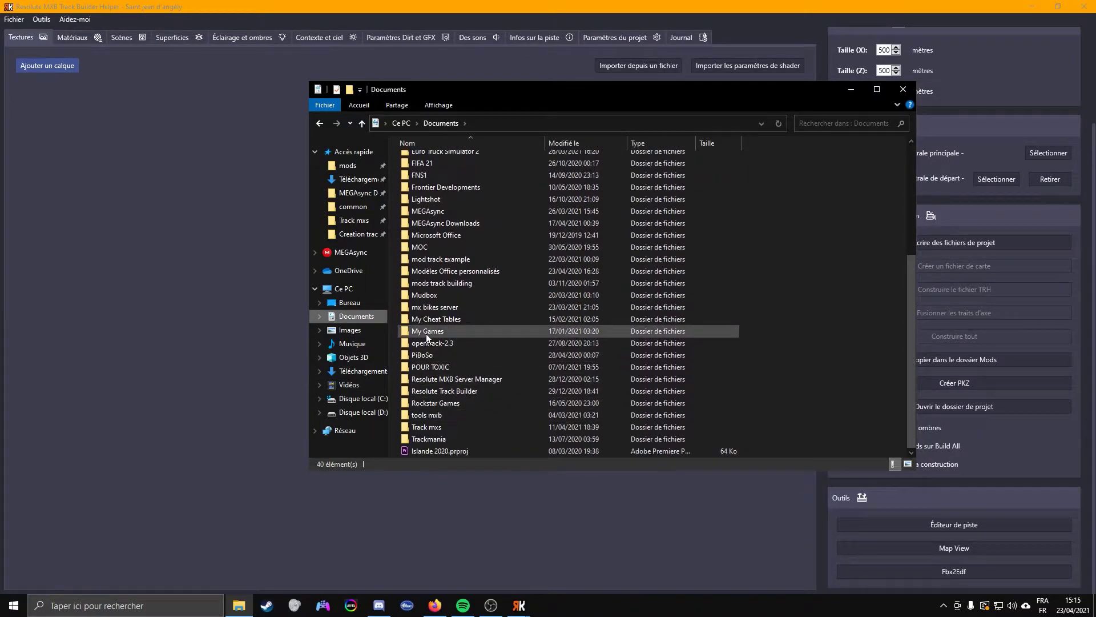
click(433, 415)
double_click(434, 416)
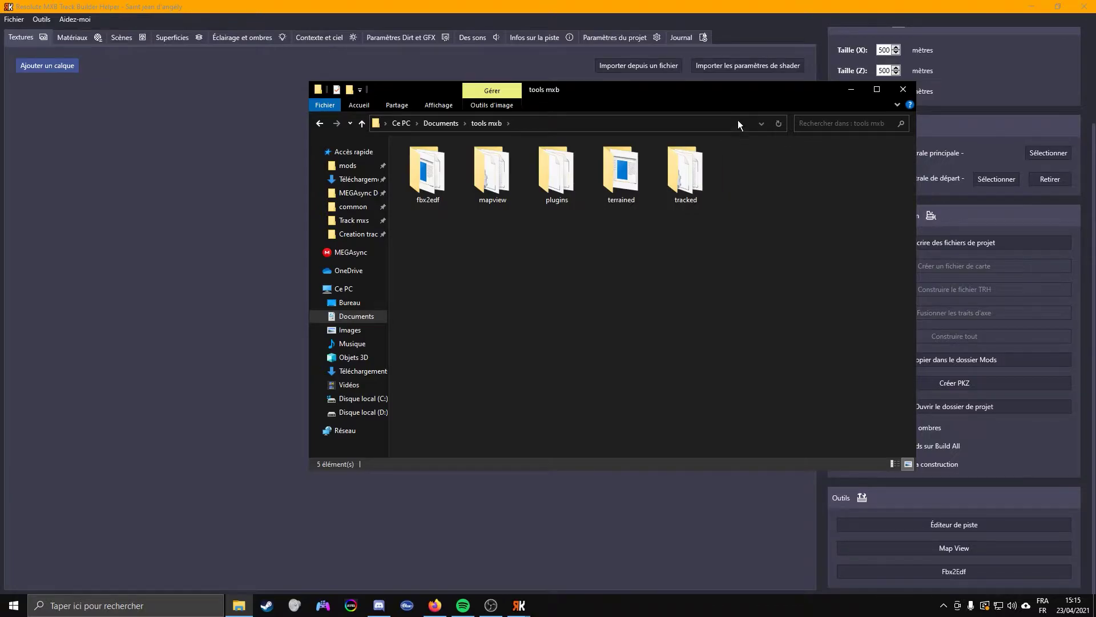
drag(766, 98, 770, 162)
drag(412, 314, 605, 375)
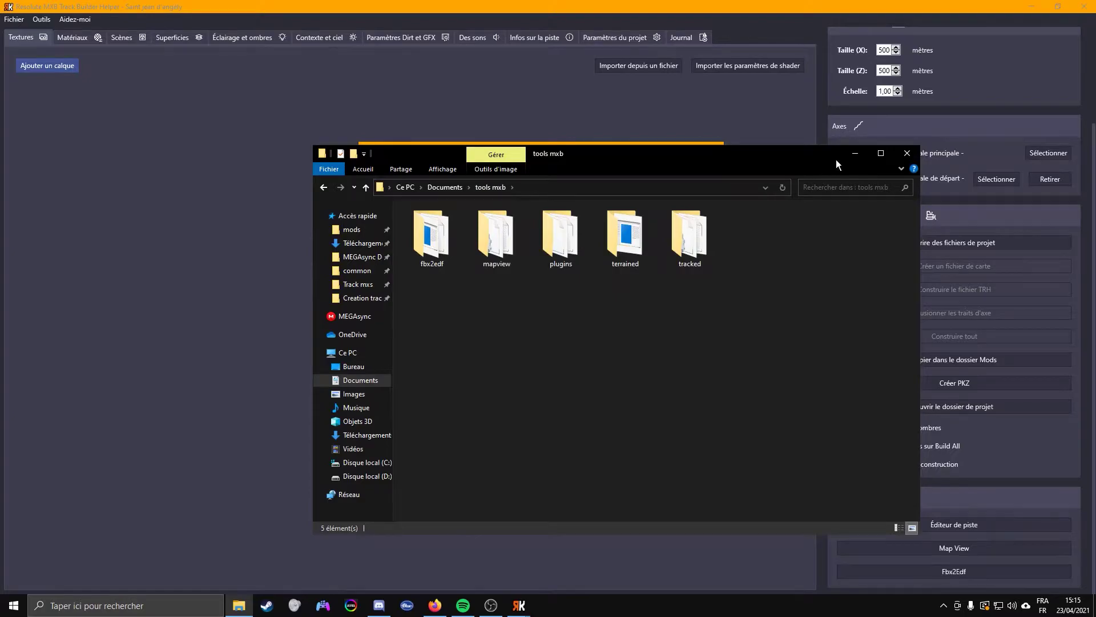
click(853, 154)
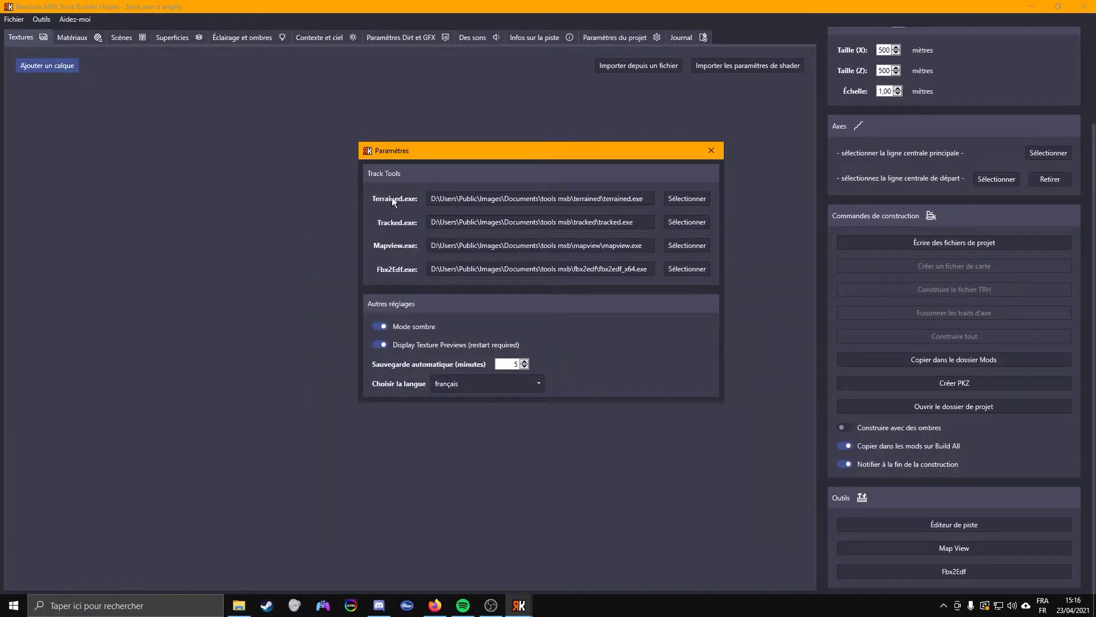
Set the Terrained.exe path to terrained.exe in the terrained subfolder of Documents\tools mxb.
click(699, 201)
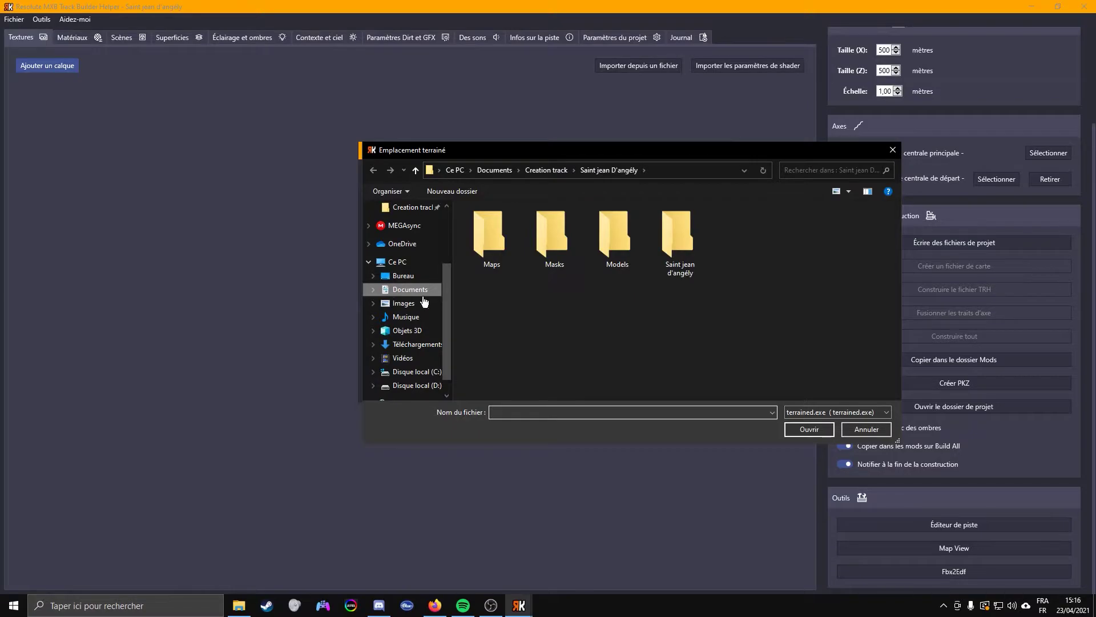
click(408, 290)
drag(896, 251, 871, 361)
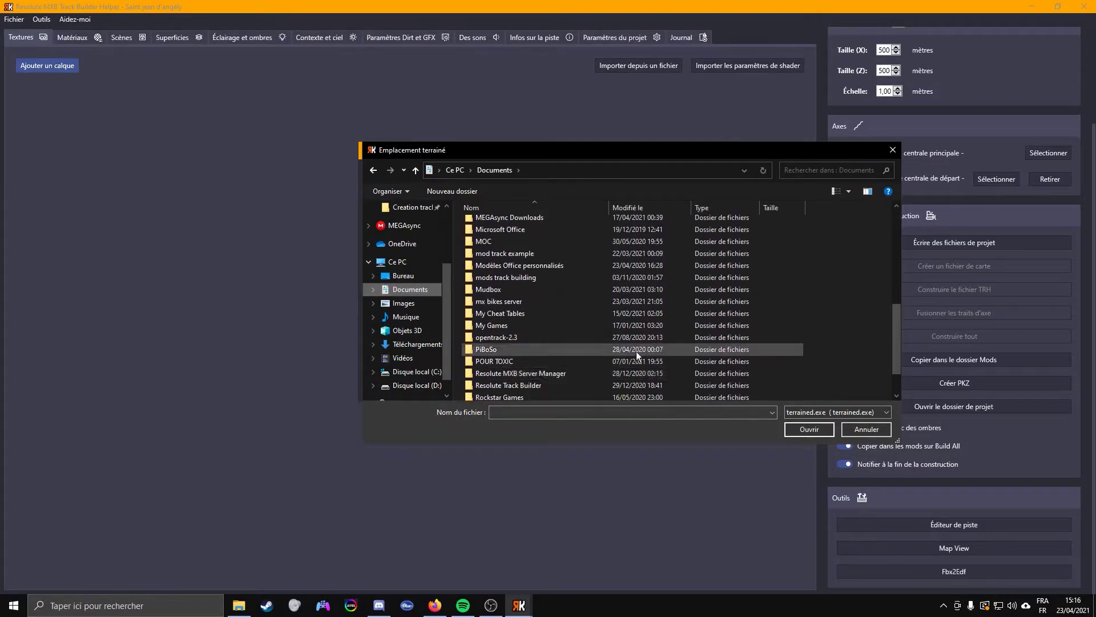
scroll(889, 391, down, 1)
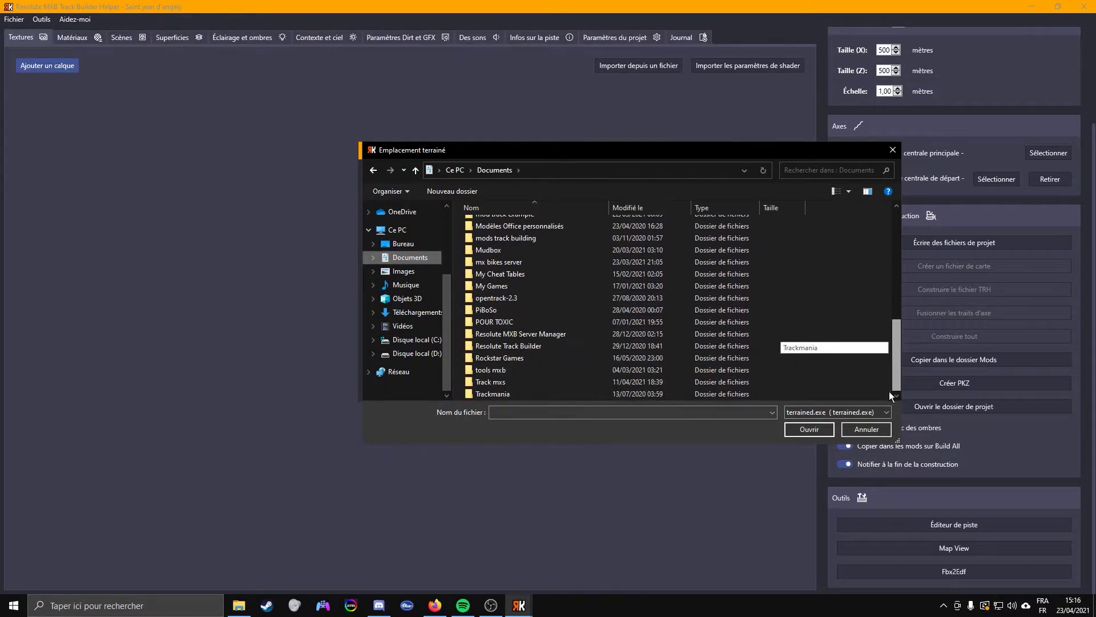
double_click(514, 370)
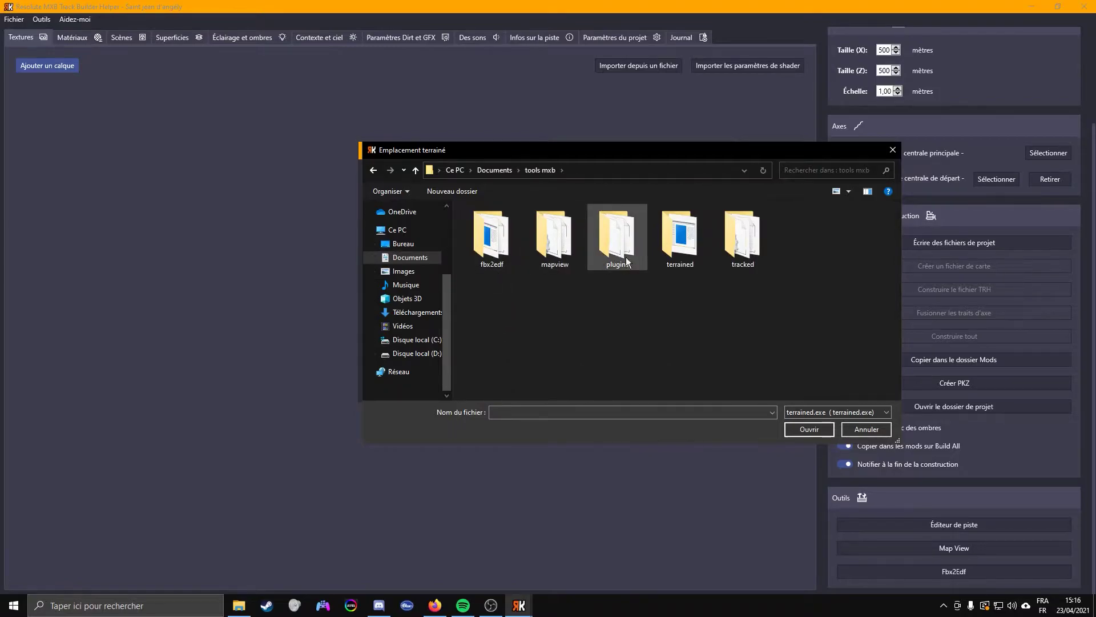
double_click(678, 237)
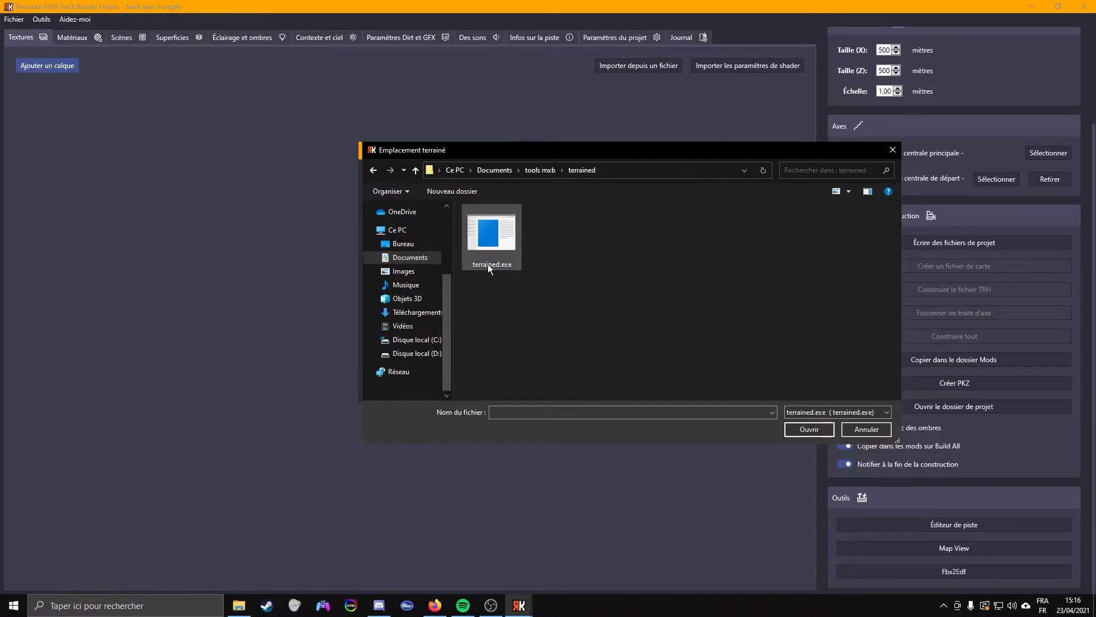
double_click(491, 233)
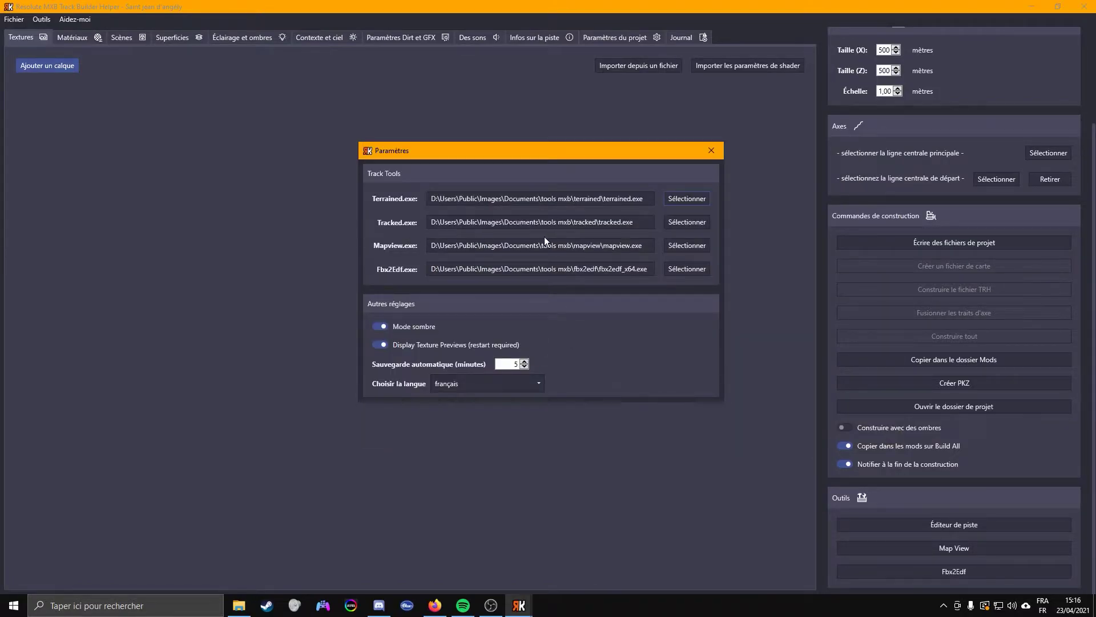
Set the Tracked.exe path to tracked.exe in the tracked subfolder of tools mxb.
click(674, 224)
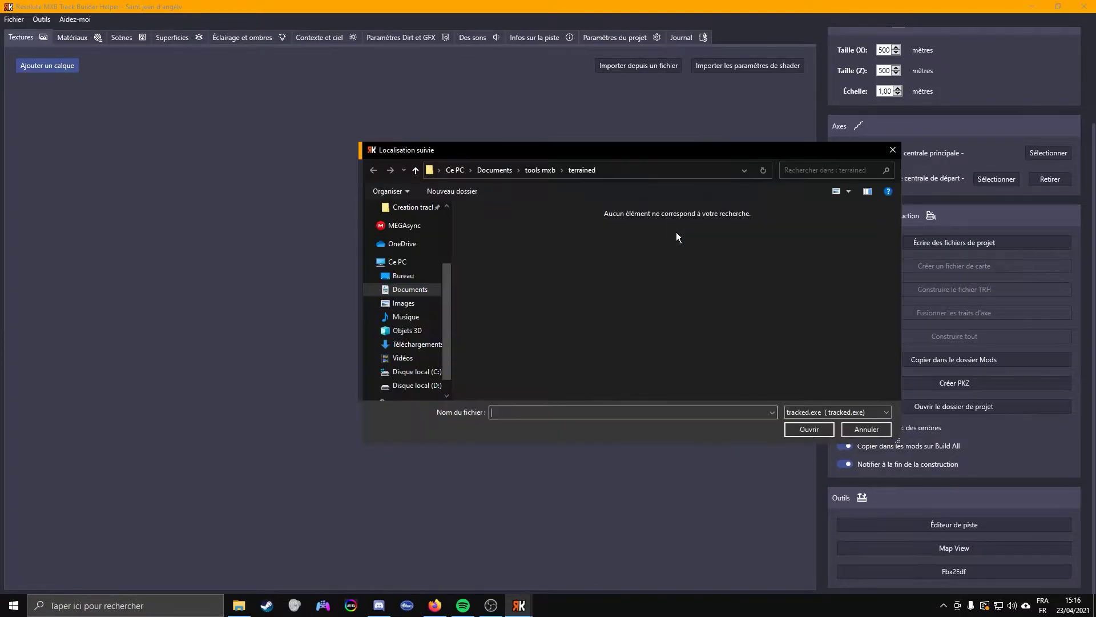
click(542, 171)
double_click(737, 238)
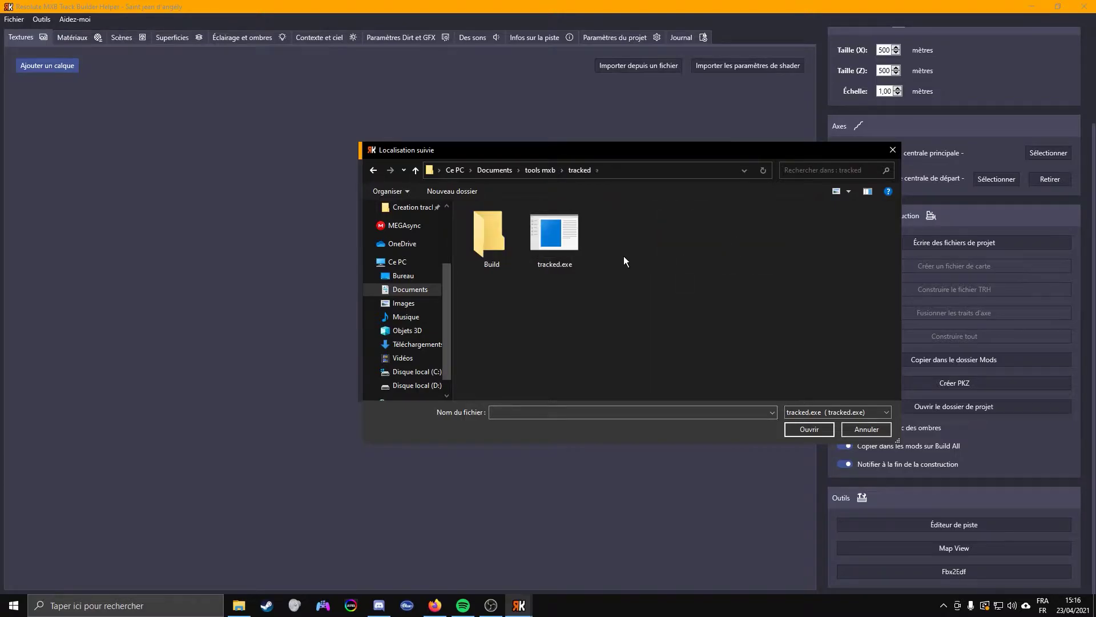
double_click(558, 234)
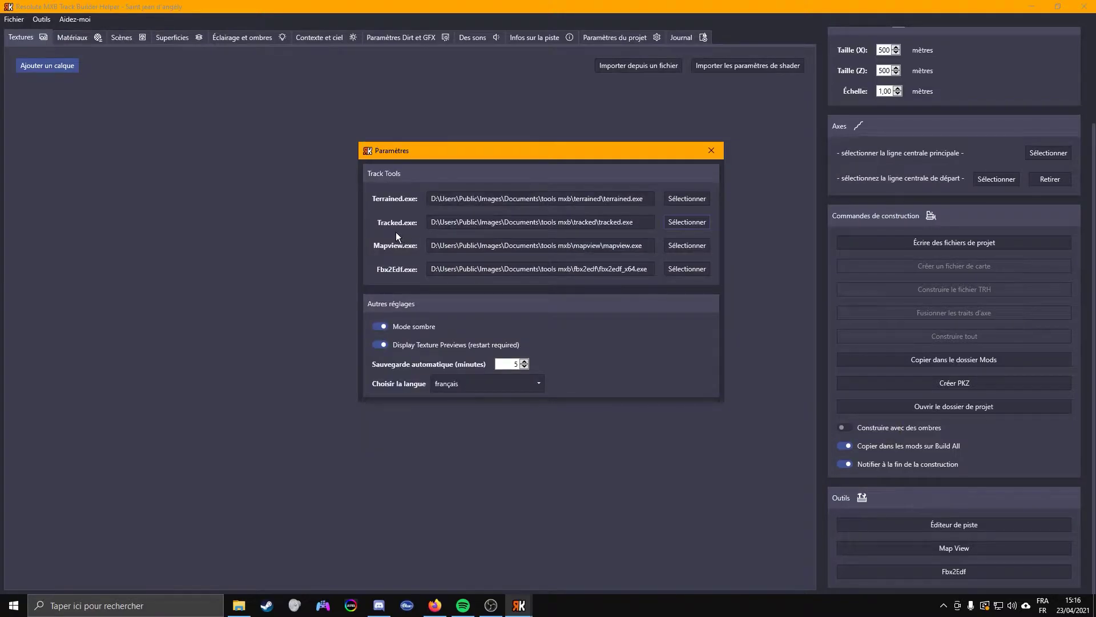
Set the Mapview.exe path to mapview.exe in the mapview subfolder of tools mxb.
click(672, 245)
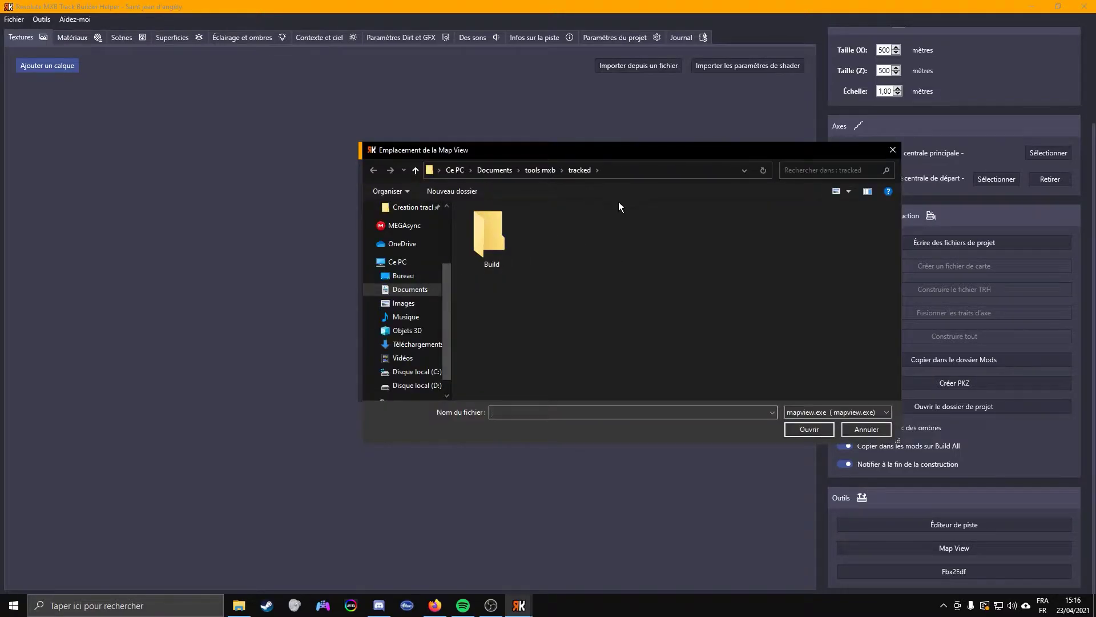
click(536, 170)
double_click(550, 254)
double_click(503, 237)
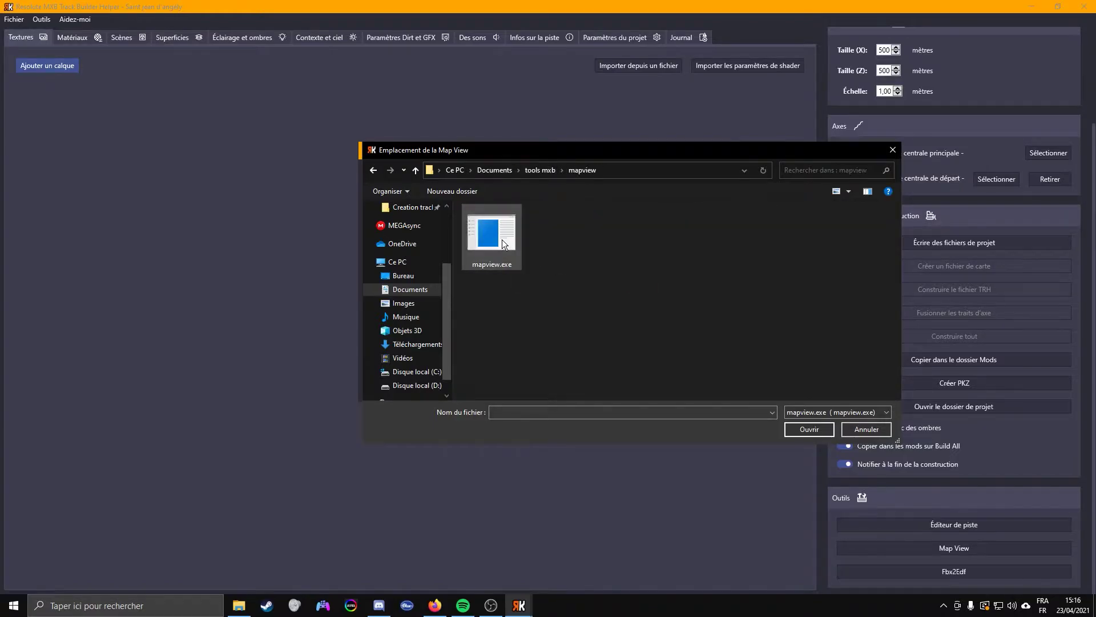
Set the Fbx2Edf.exe path to fbx2edf_x64.exe in the fbx2edf subfolder of tools mxb, and close the settings.
click(676, 270)
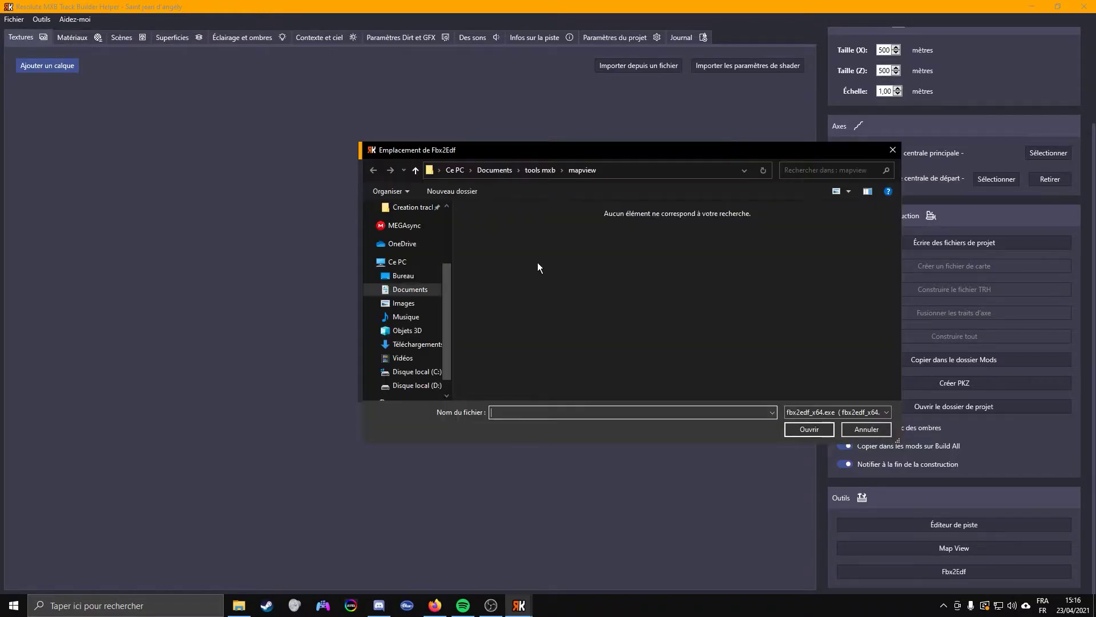
click(537, 170)
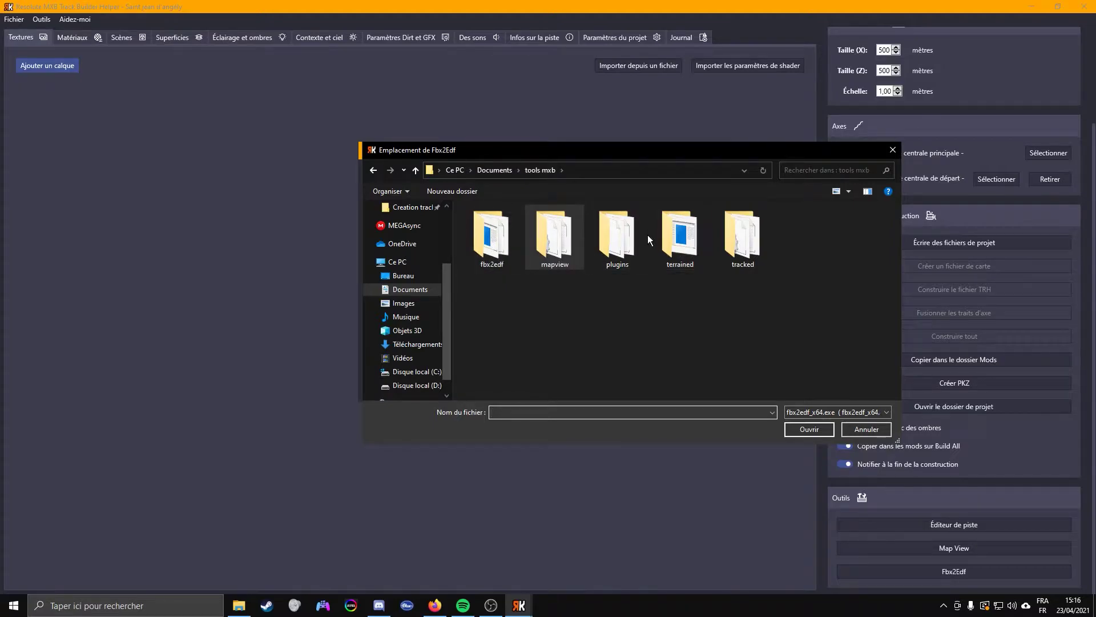
double_click(489, 244)
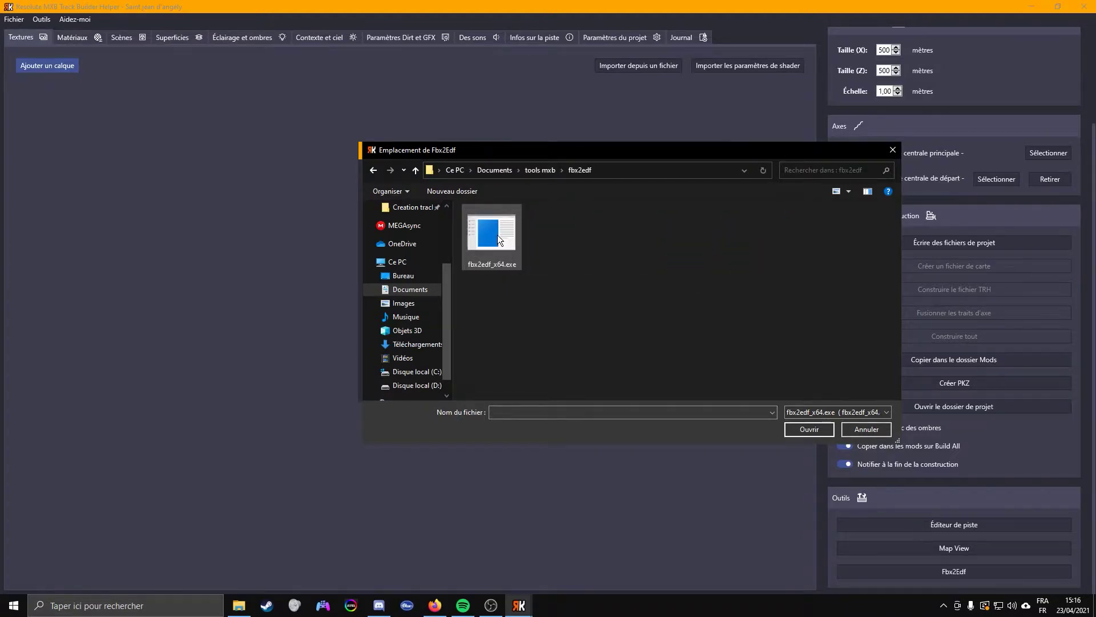
double_click(498, 234)
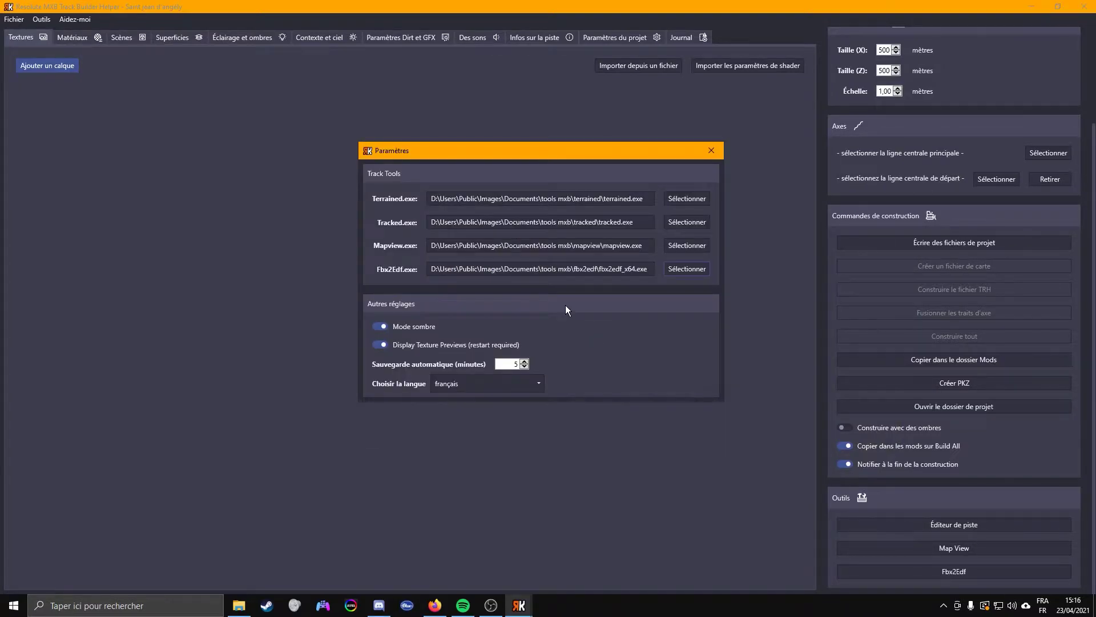
click(711, 150)
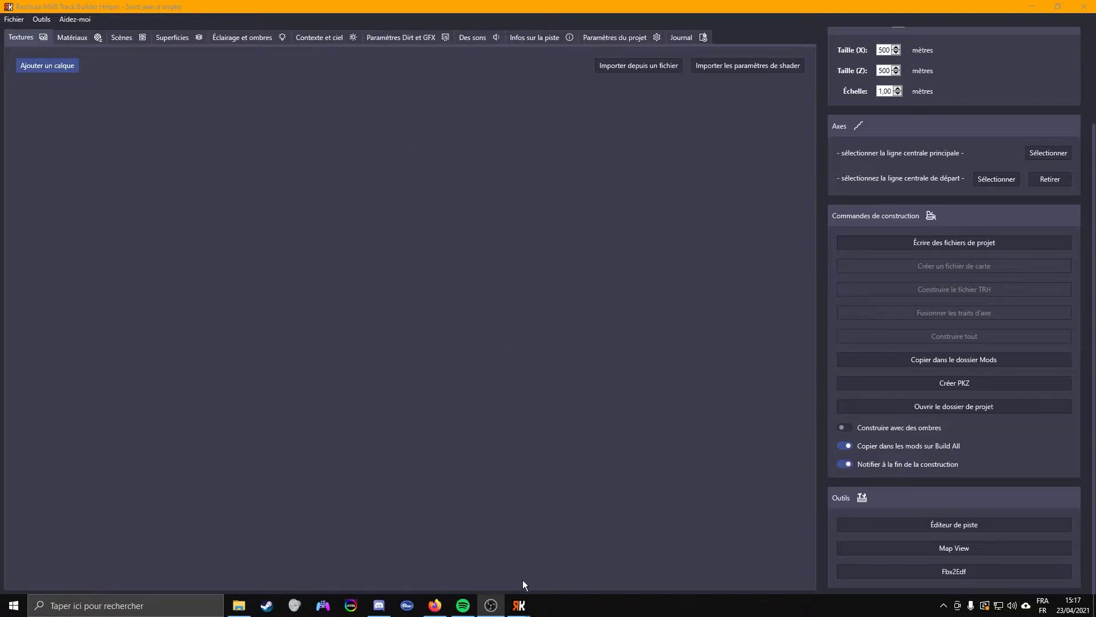
Examine the texture layers of the Arco di Trento project, and return to the Saint jean d'angély project window.
mouse_move(518, 607)
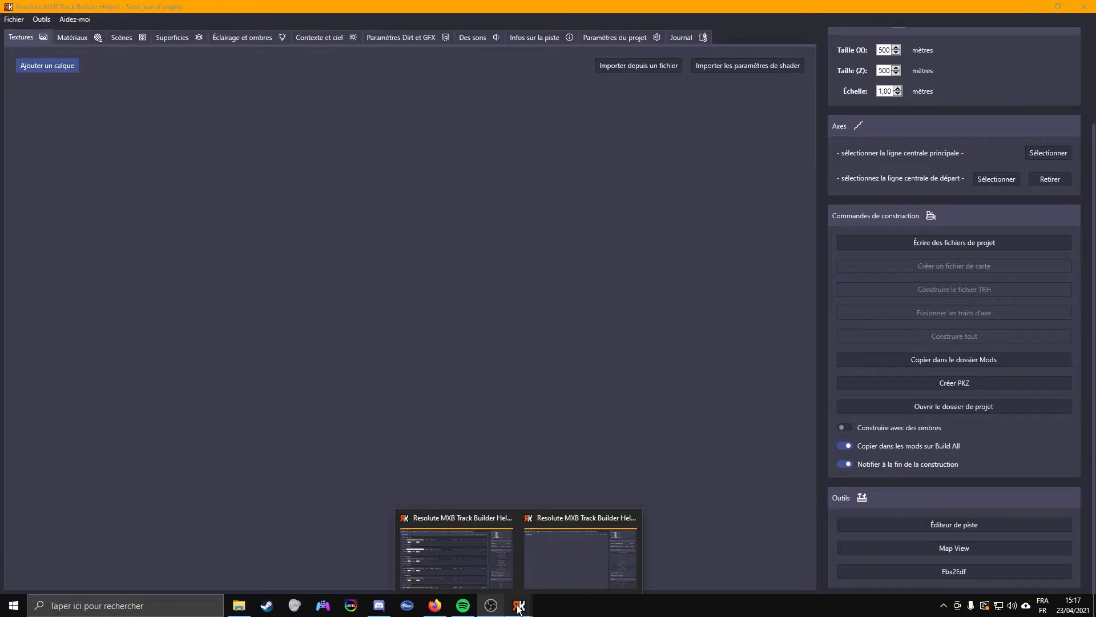
click(468, 562)
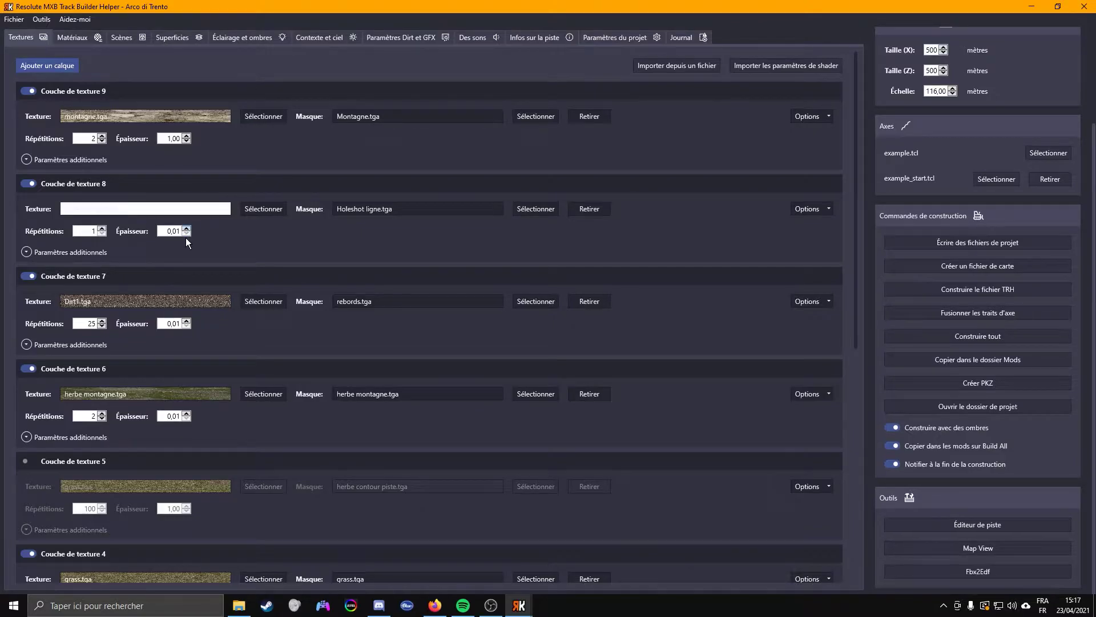
scroll(185, 247, down, 3)
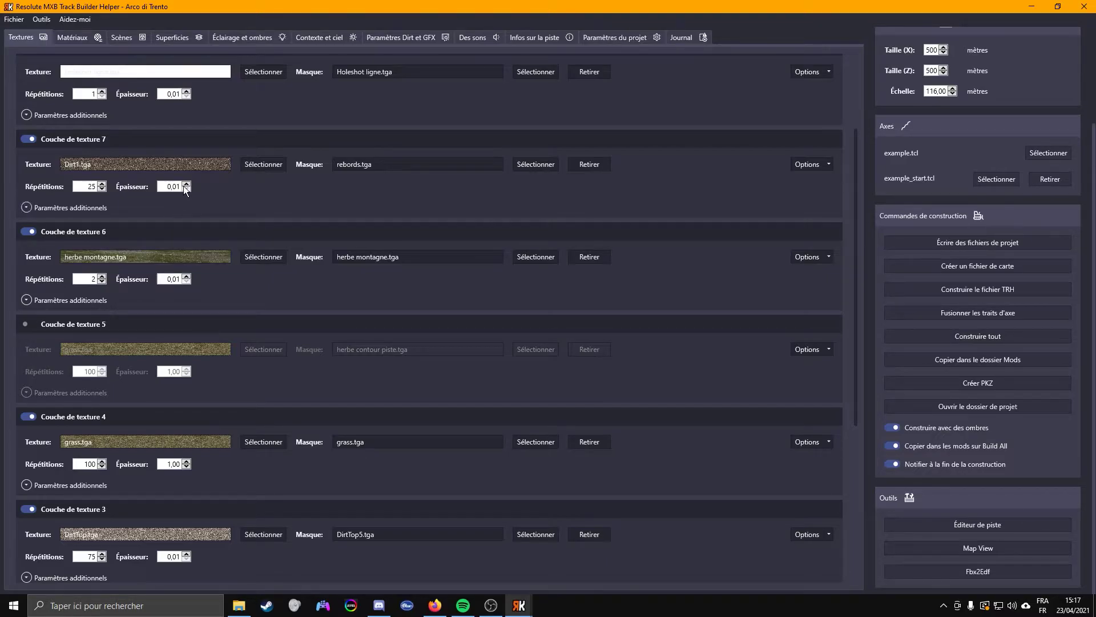
scroll(214, 176, up, 3)
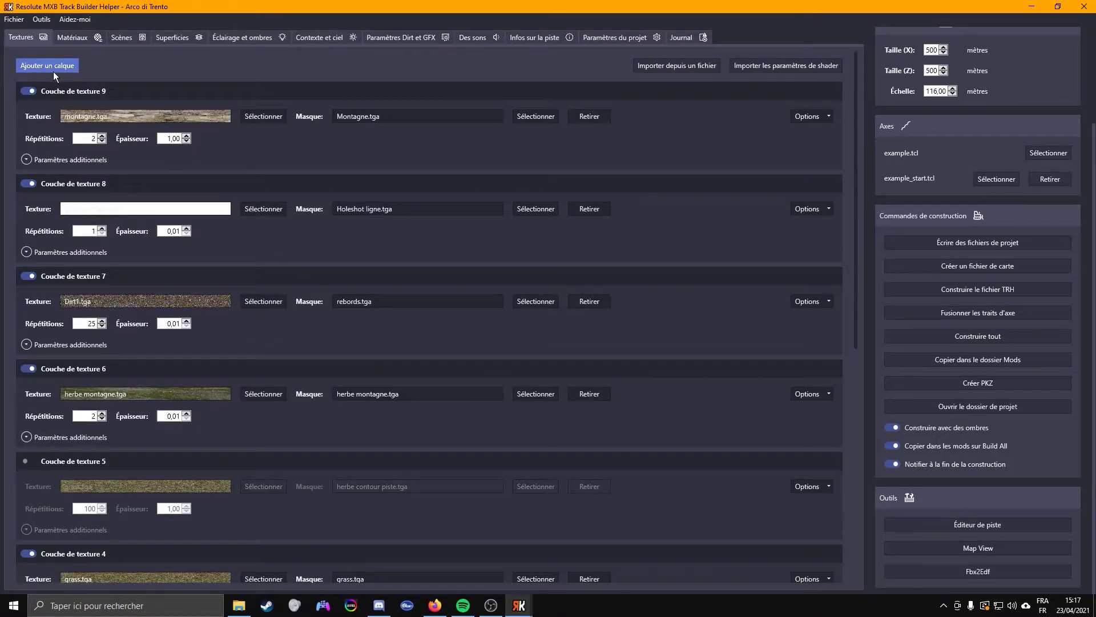
mouse_move(519, 604)
click(564, 558)
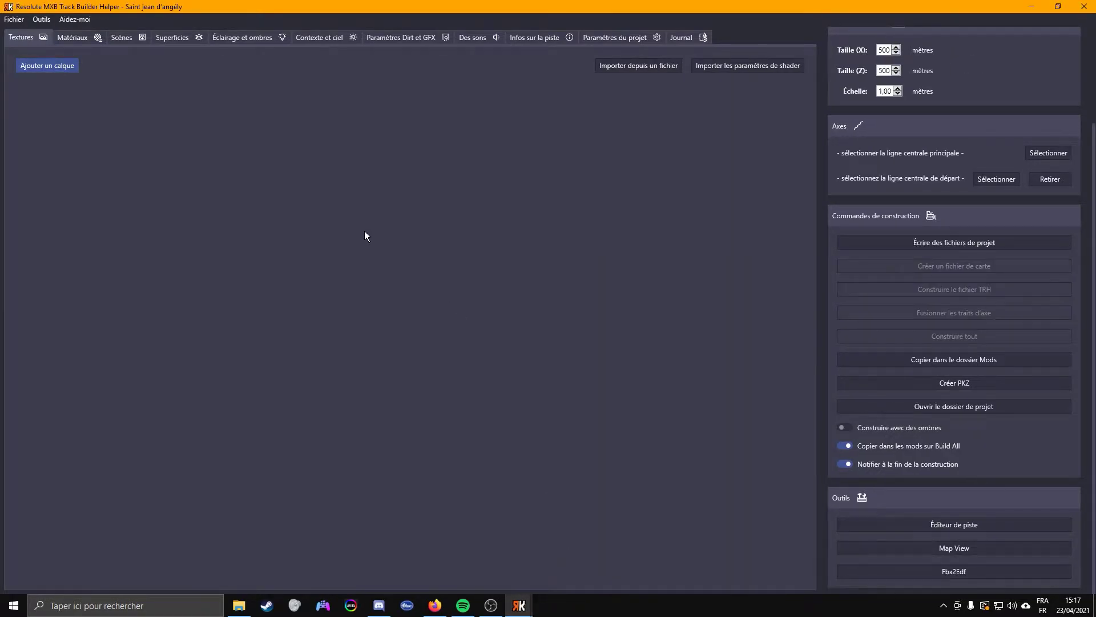
Add a texture layer using Dirt1.tga from the Arco di trento Maps folder, accepting its move into the project's texture folder.
click(30, 66)
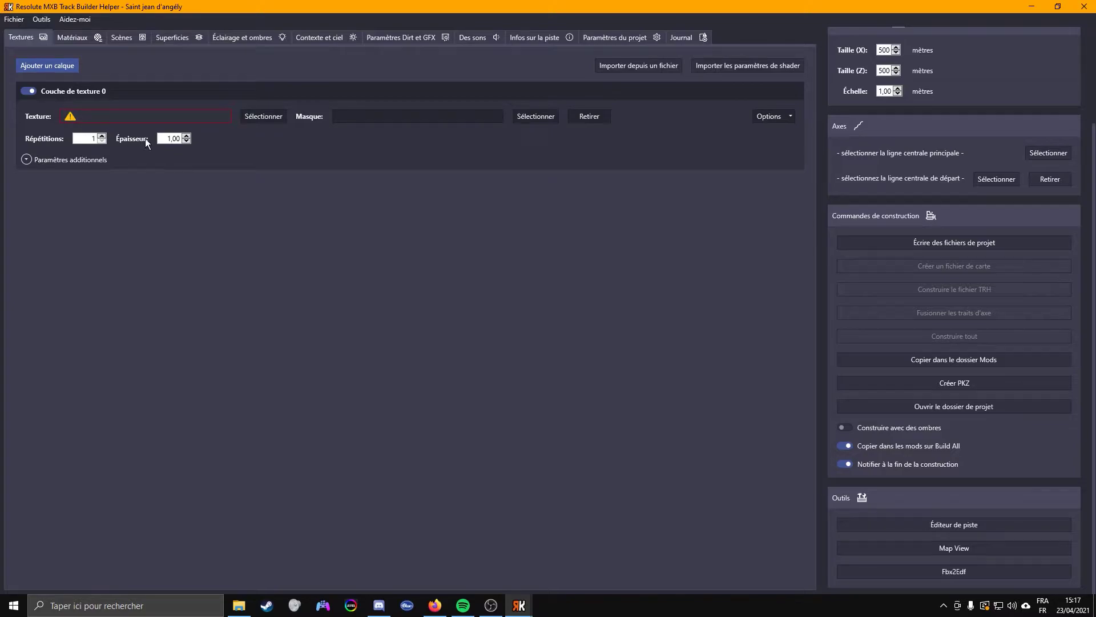
click(262, 116)
click(50, 65)
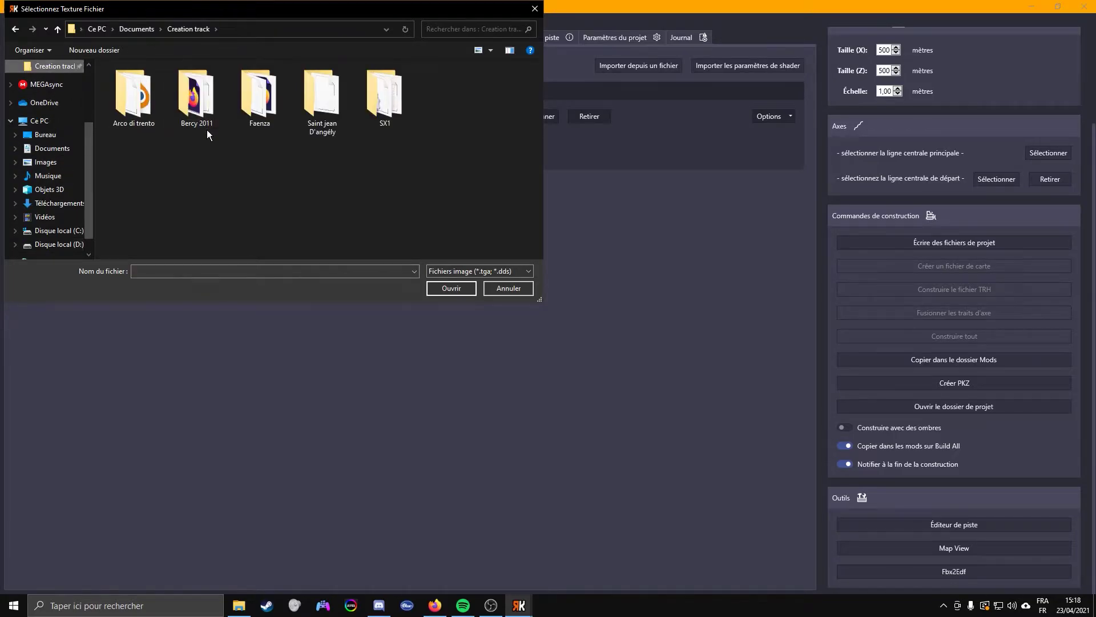
double_click(134, 96)
double_click(178, 97)
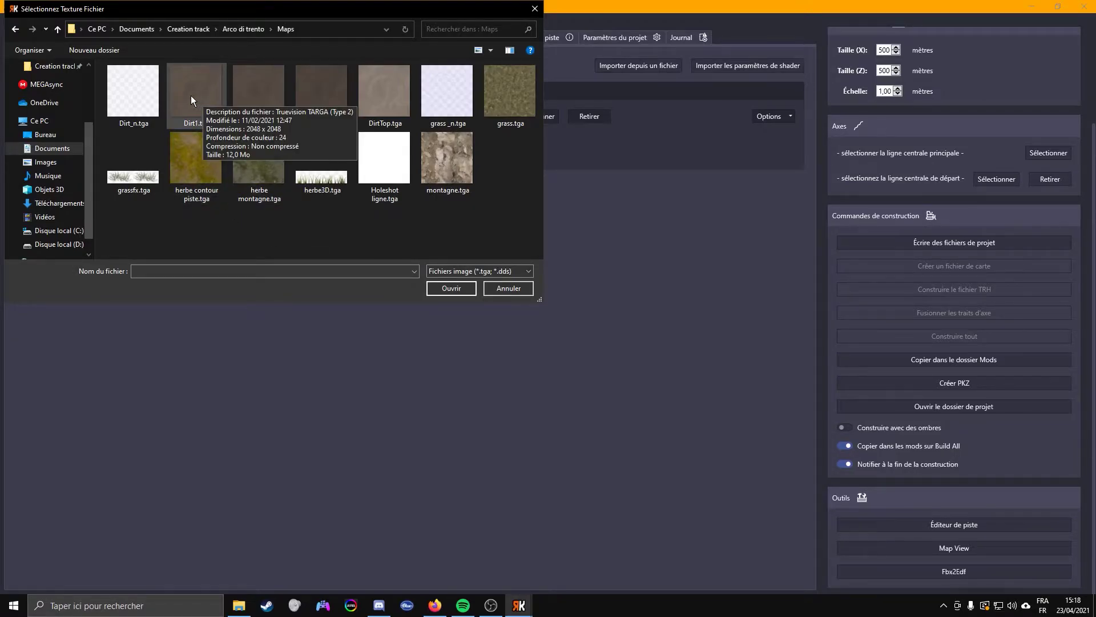
double_click(191, 97)
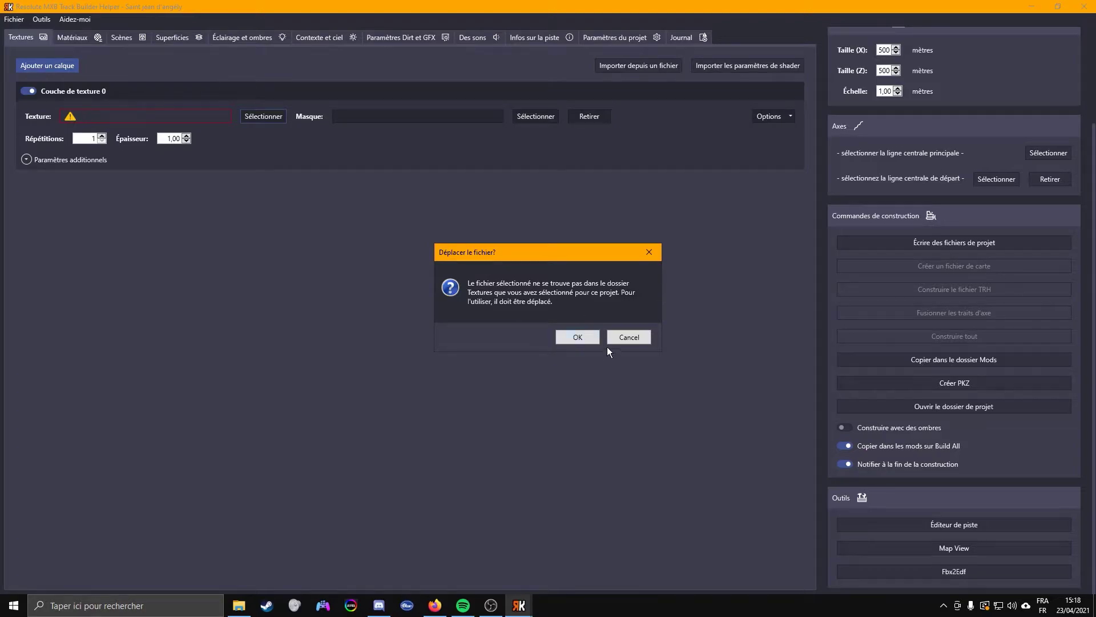
click(577, 336)
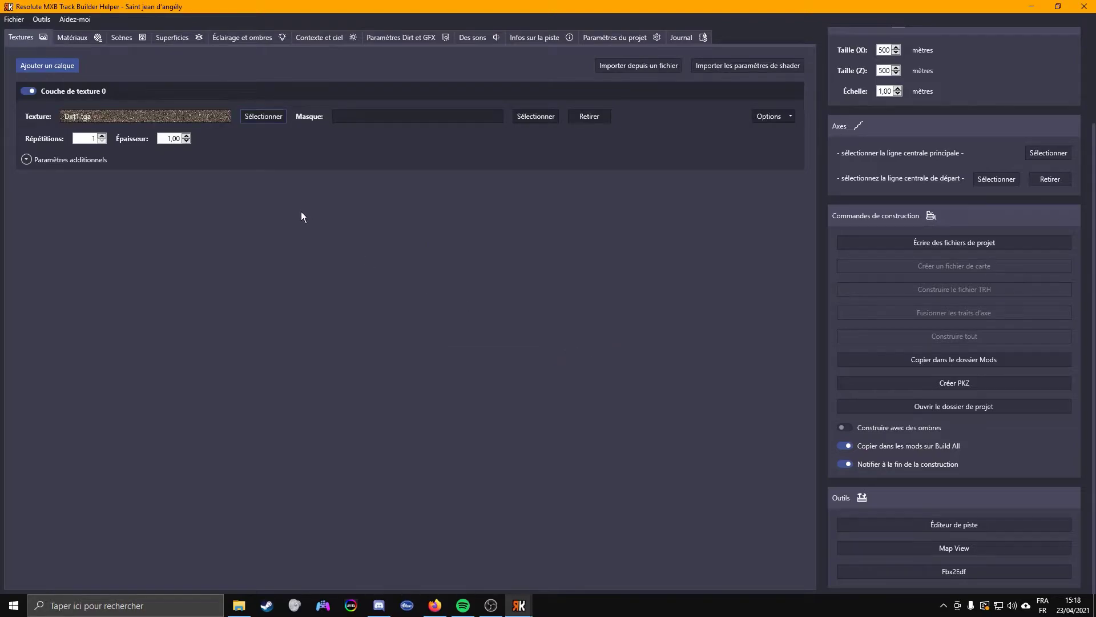
Switch to File Explorer and check the Maps folder of the Saint jean D'angély project for the added texture file.
click(239, 605)
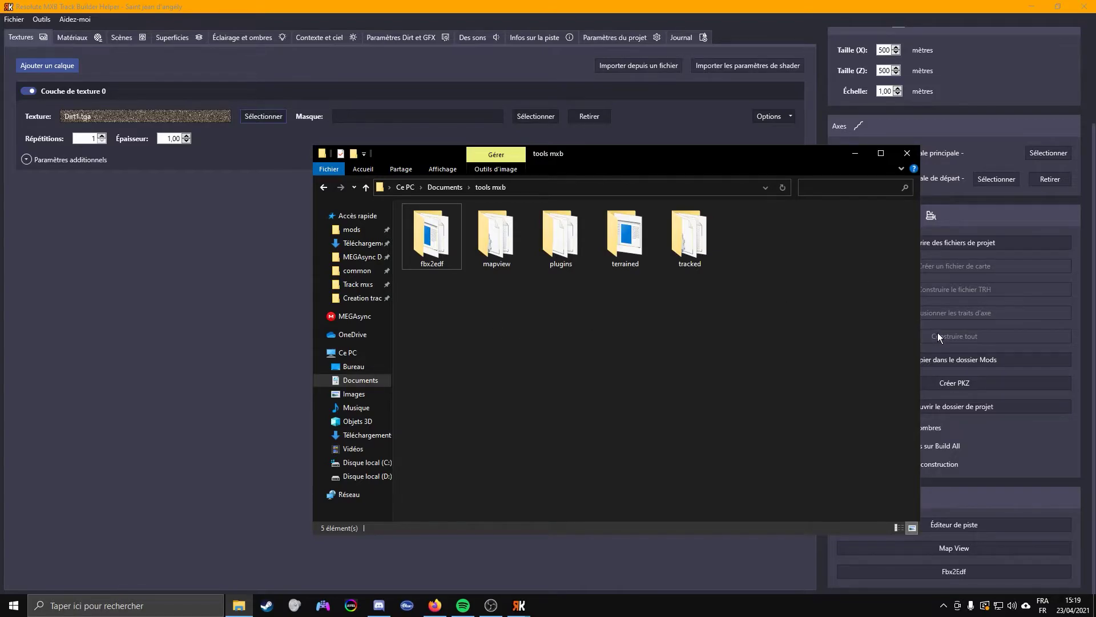
click(363, 301)
click(608, 228)
double_click(608, 228)
double_click(428, 236)
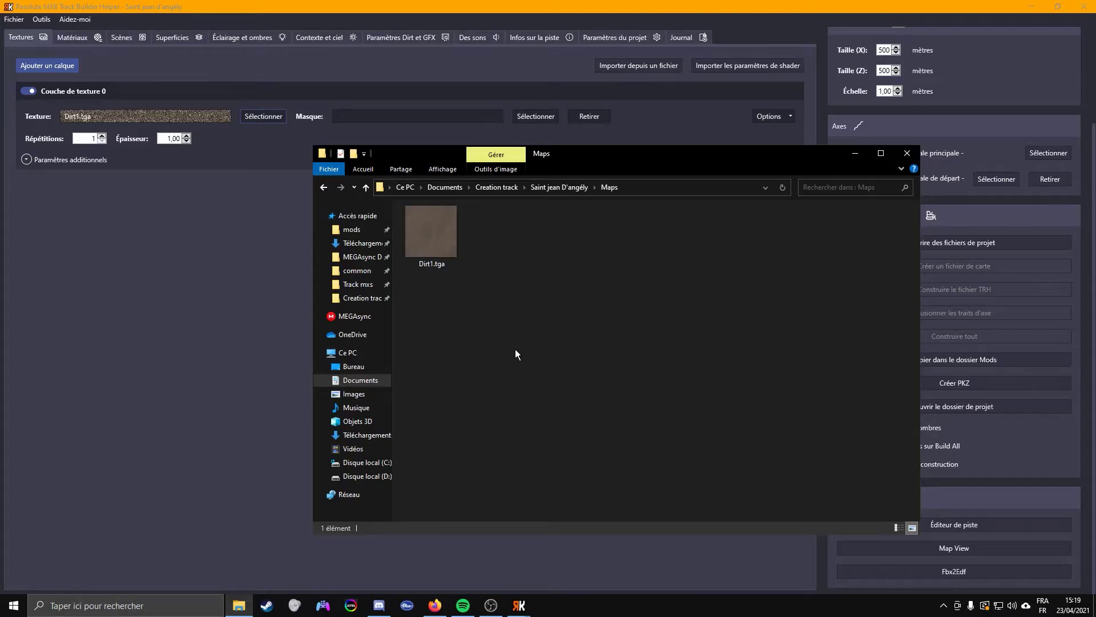
Examine the Saint jean D'angély project folder and its Maps subfolder, and minimize the file window.
click(492, 187)
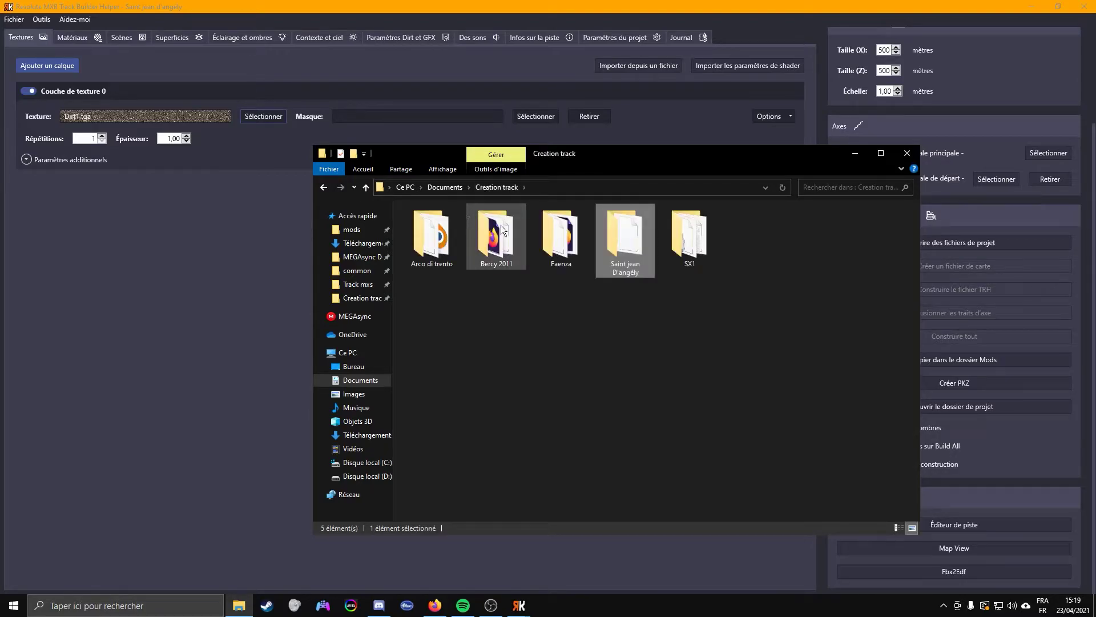
double_click(621, 231)
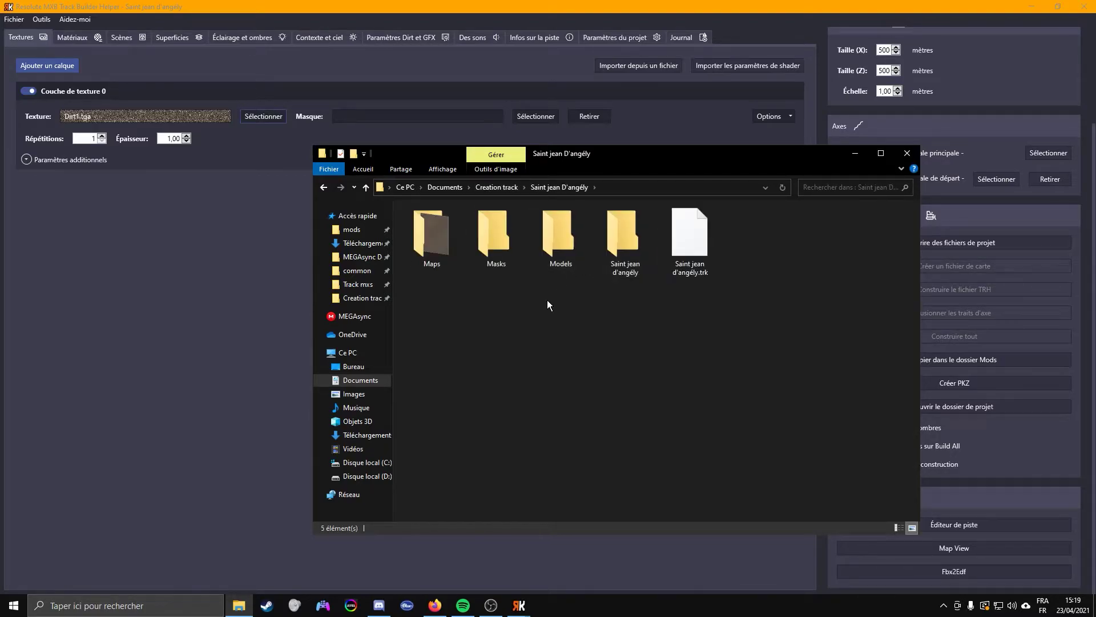
drag(437, 305, 469, 339)
click(493, 262)
click(505, 323)
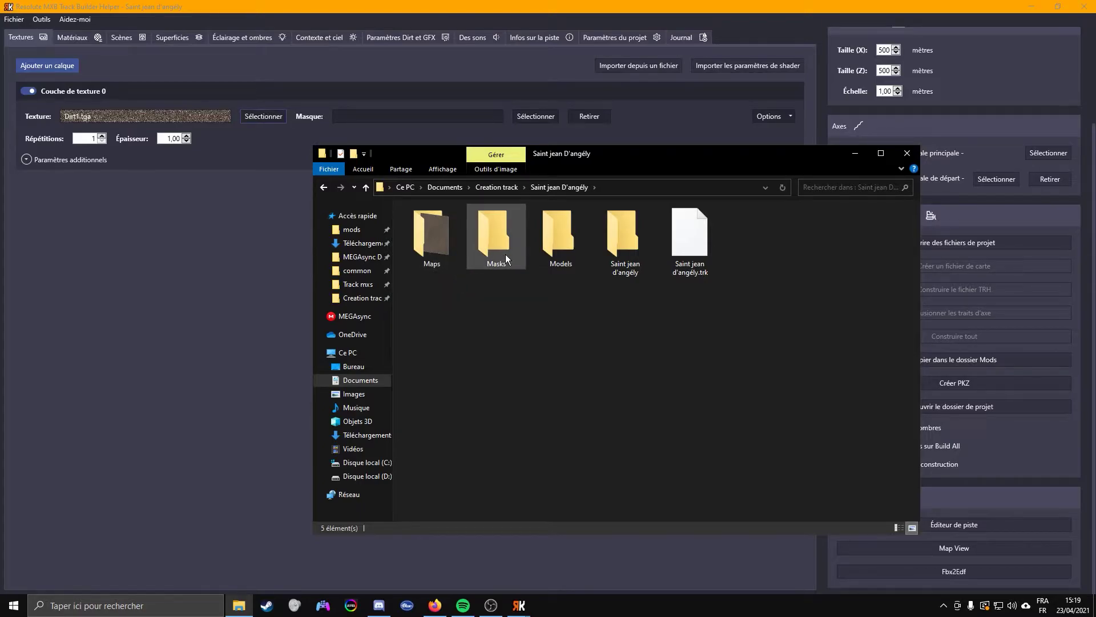
double_click(438, 258)
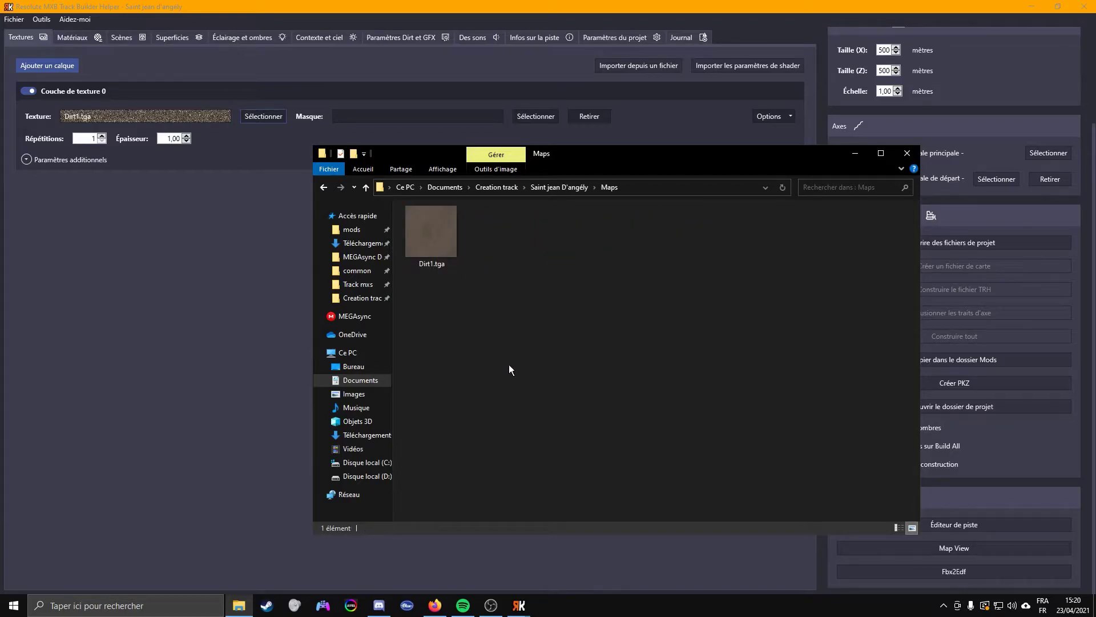
click(551, 187)
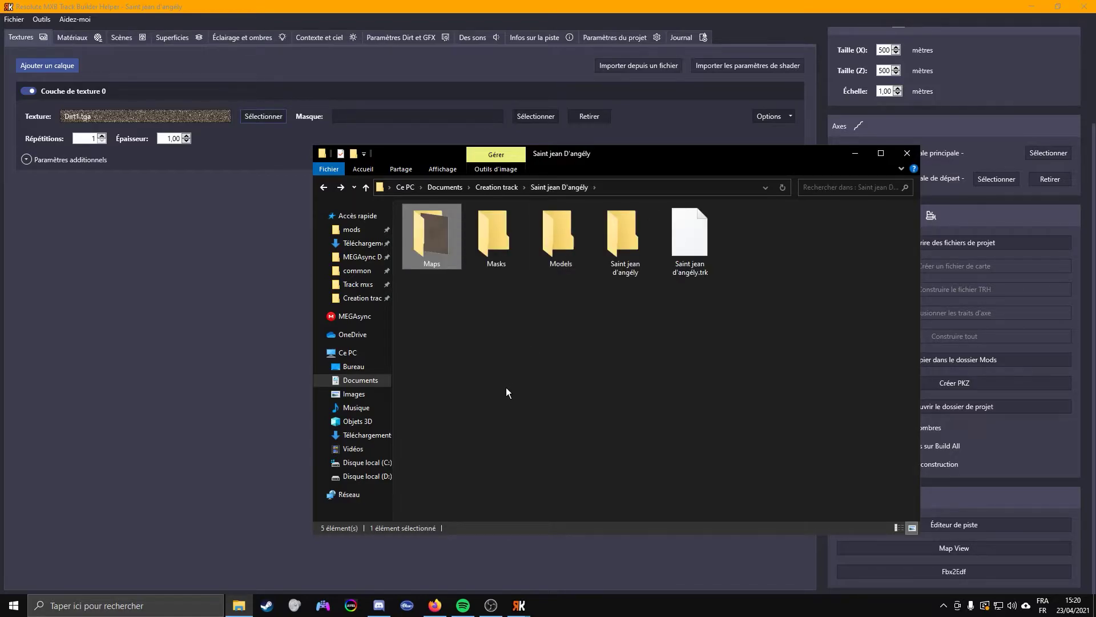
click(858, 153)
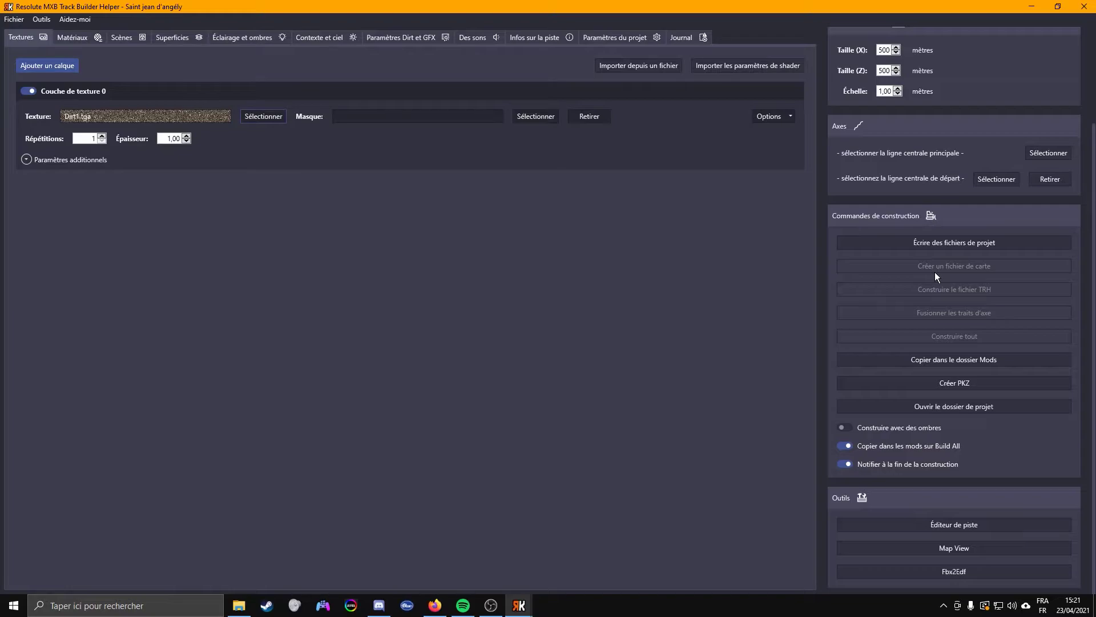
click(122, 38)
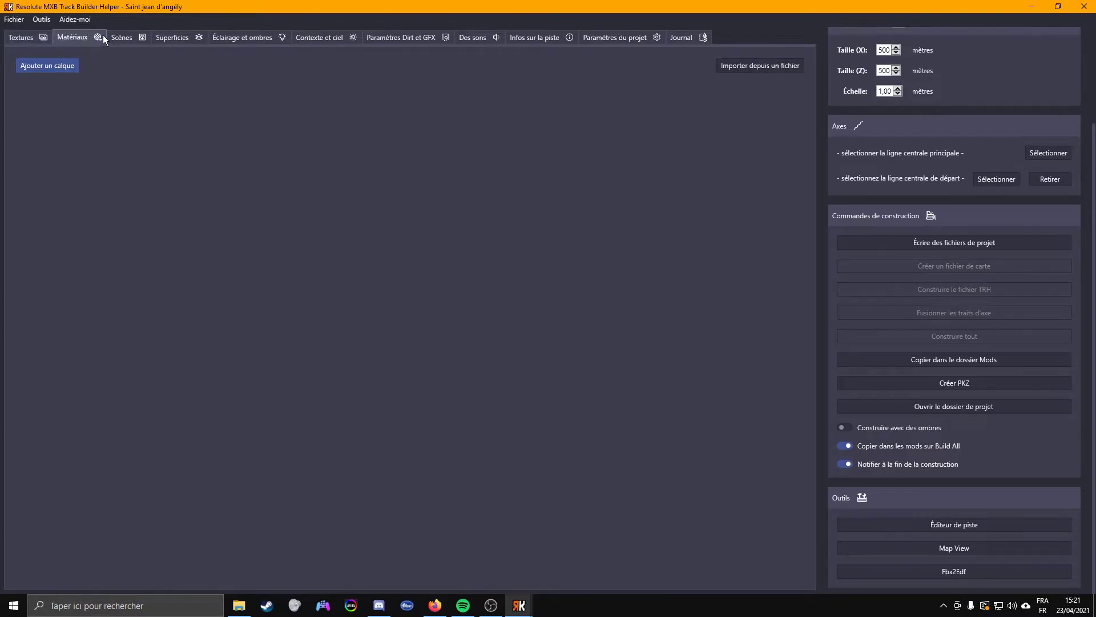
click(156, 40)
click(17, 41)
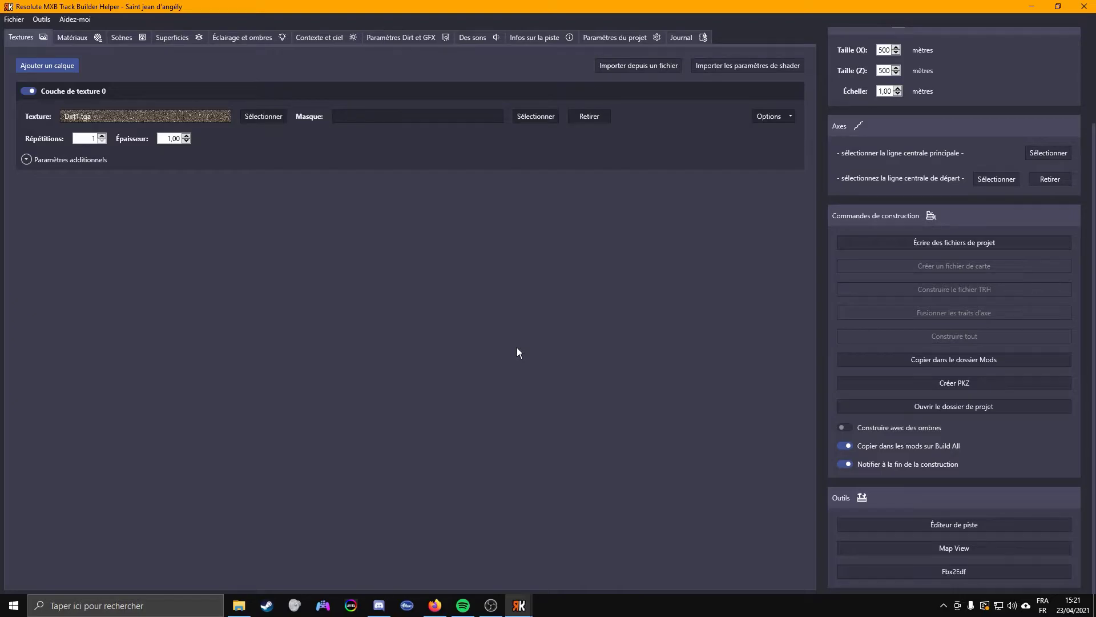
Open Dirt1.tga from the project's Maps folder in Photoshop to view it, and return to the Saint jean d'angély project window.
click(239, 605)
double_click(423, 276)
click(429, 224)
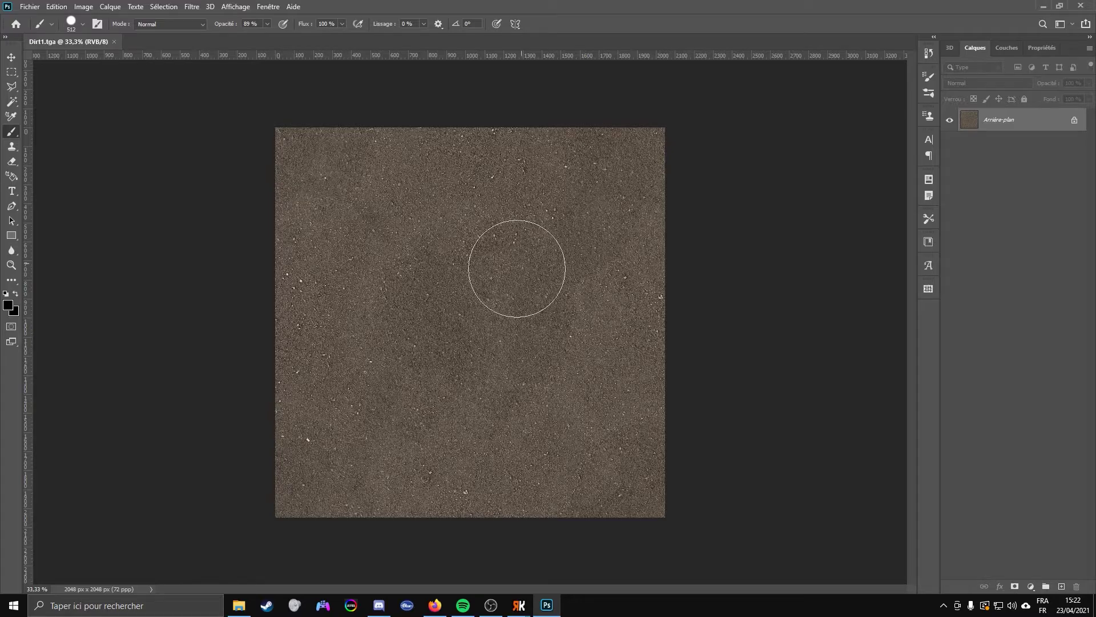
mouse_move(518, 602)
click(553, 545)
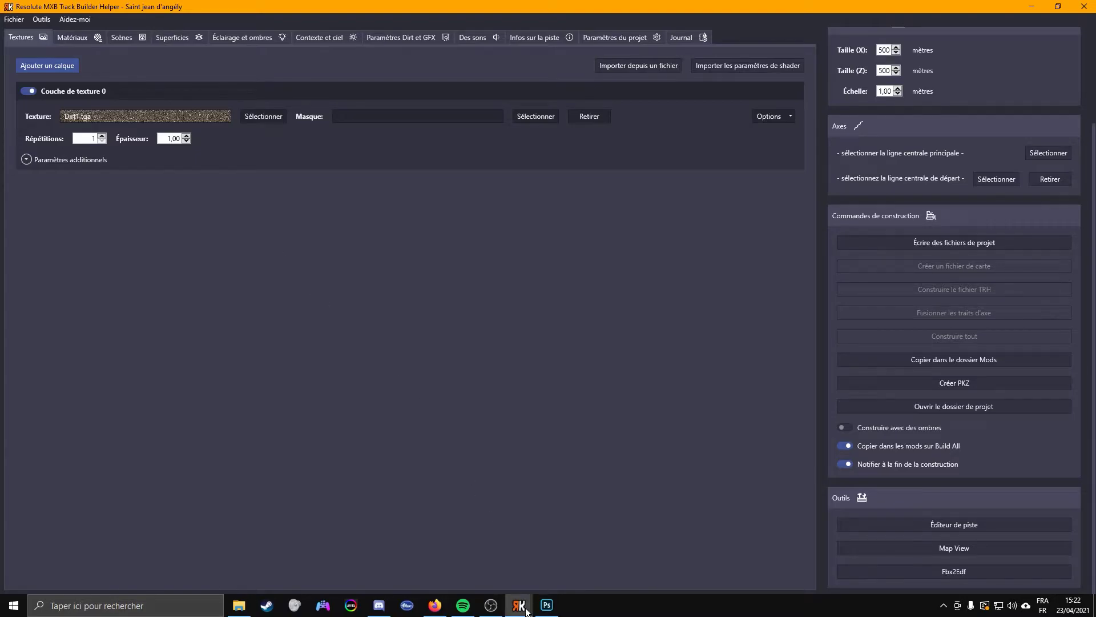
Switch to the Arco di Trento project and examine the textures, masks and repetitions of its layers.
mouse_move(519, 605)
click(489, 555)
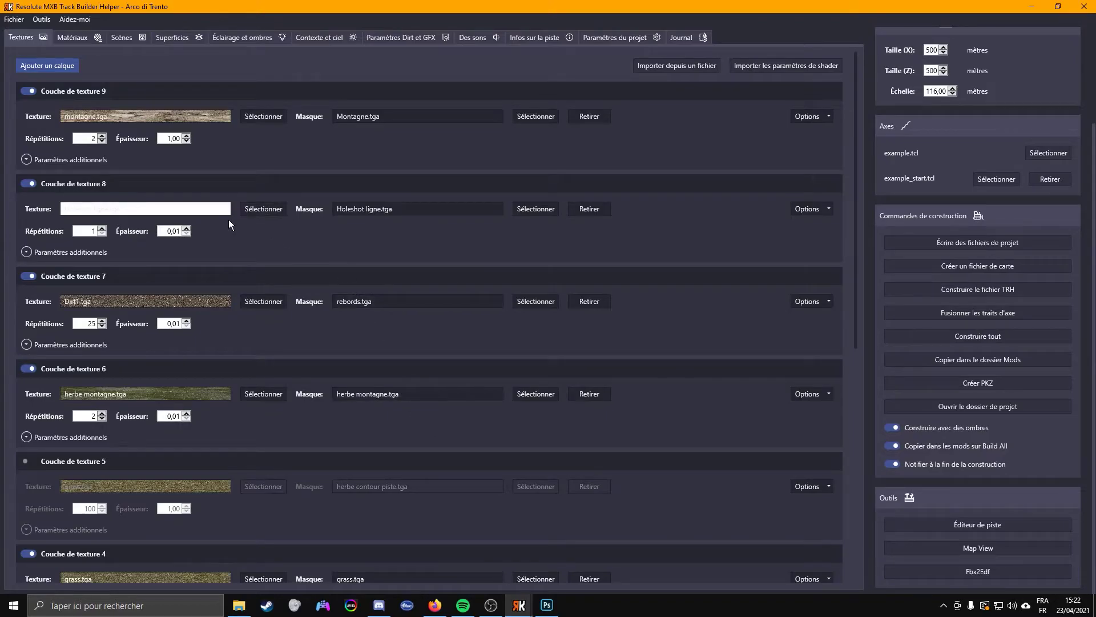
scroll(188, 371, down, 4)
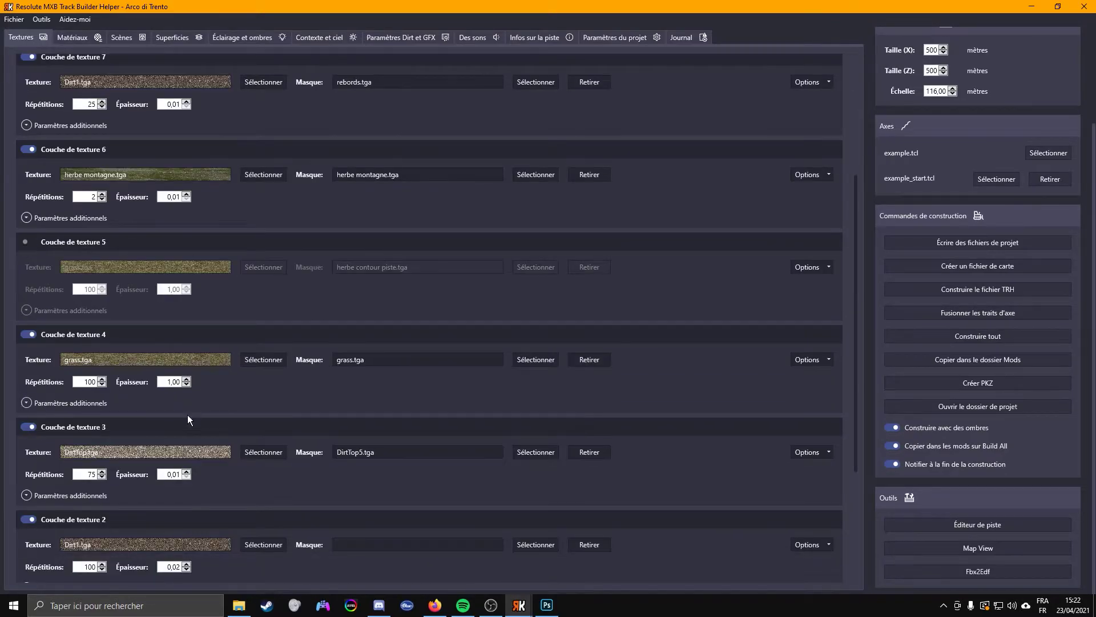
scroll(171, 468, down, 1)
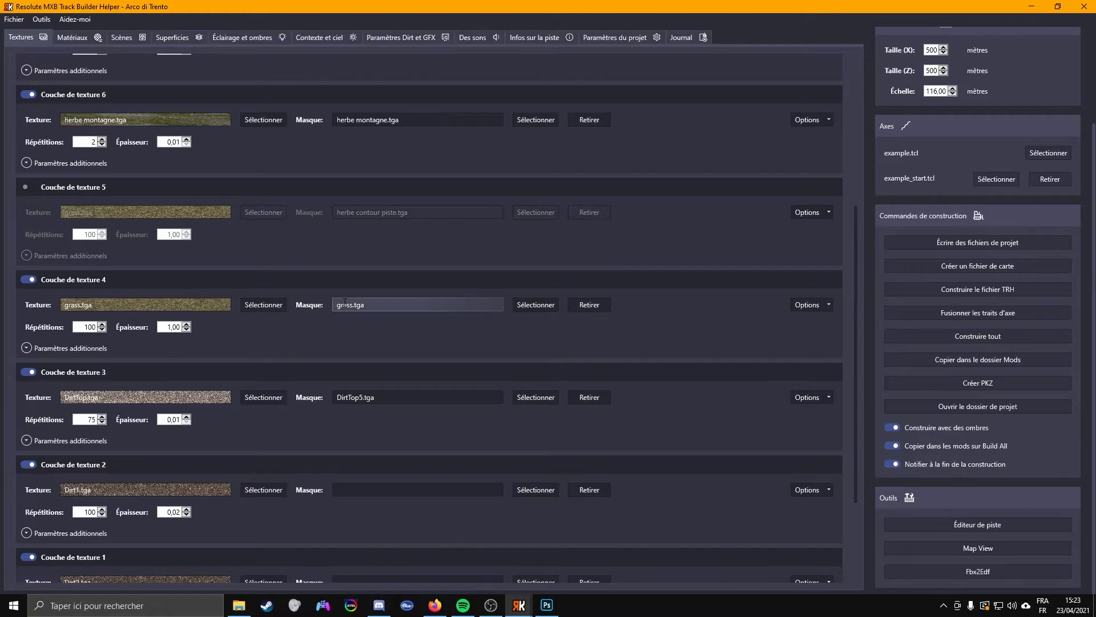
scroll(345, 303, up, 3)
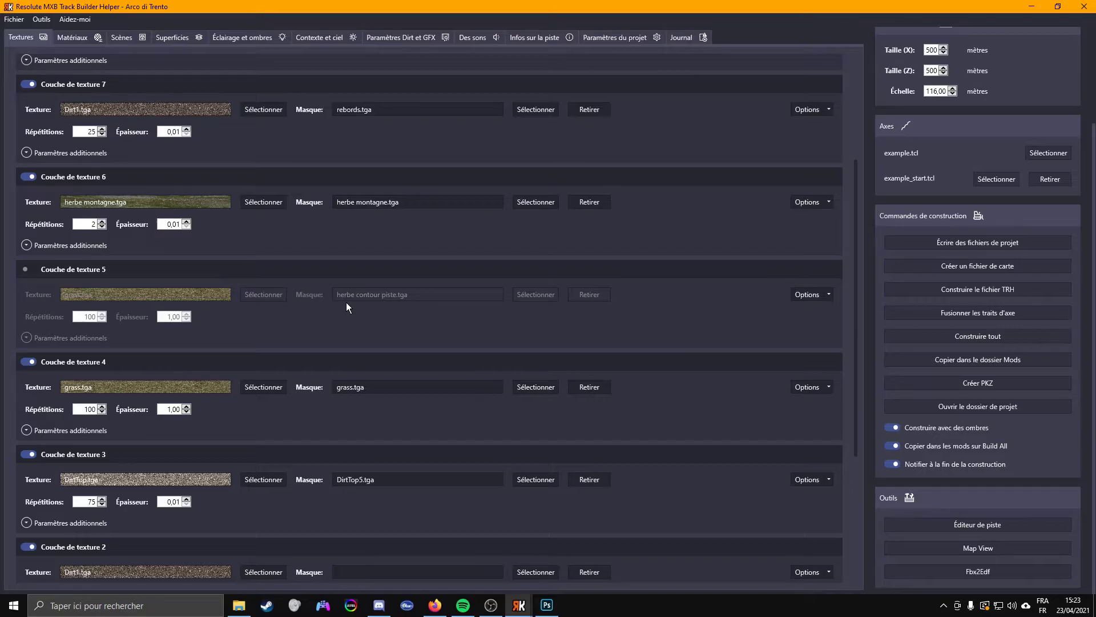
Open 2020 MXGP OF TRENTINO.map in Map Viewer and examine the ground textures around the start area.
click(958, 546)
click(10, 18)
click(23, 33)
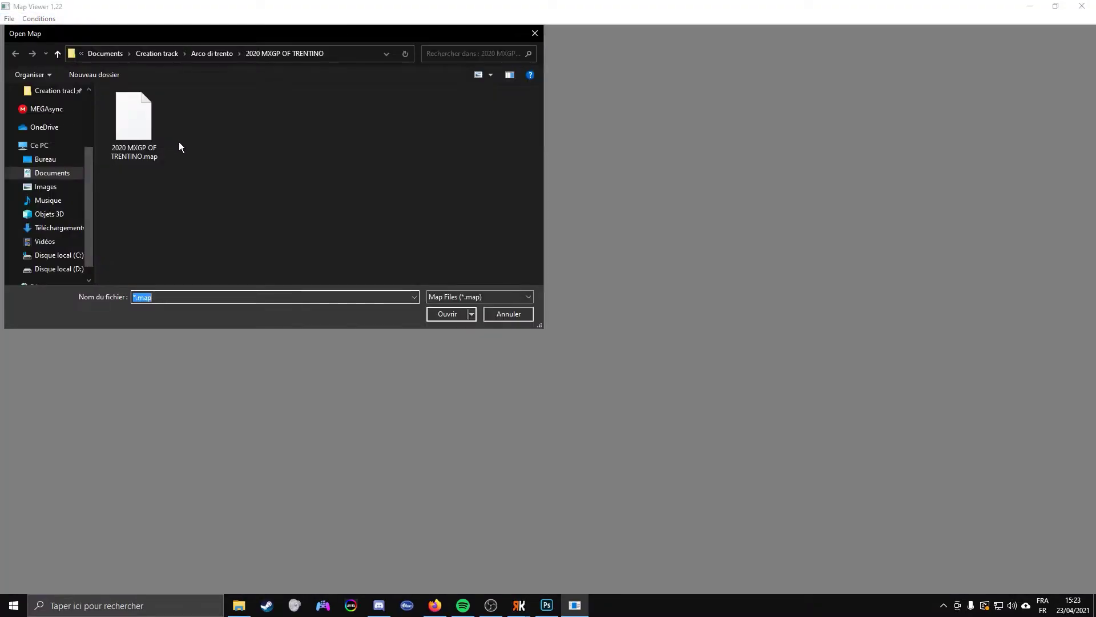
double_click(144, 125)
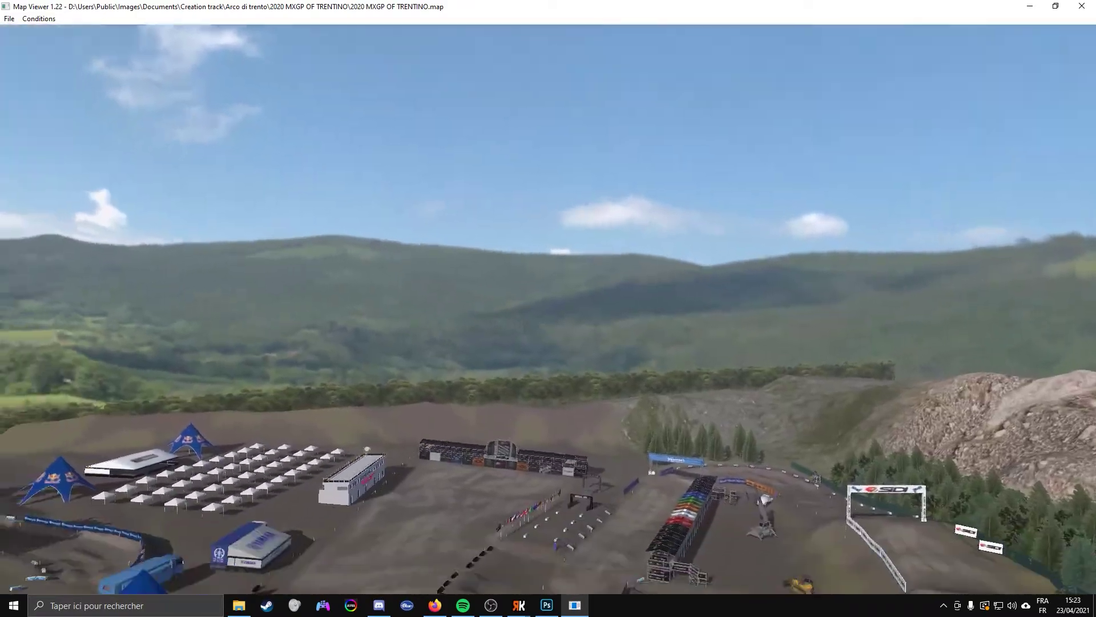
key(w)
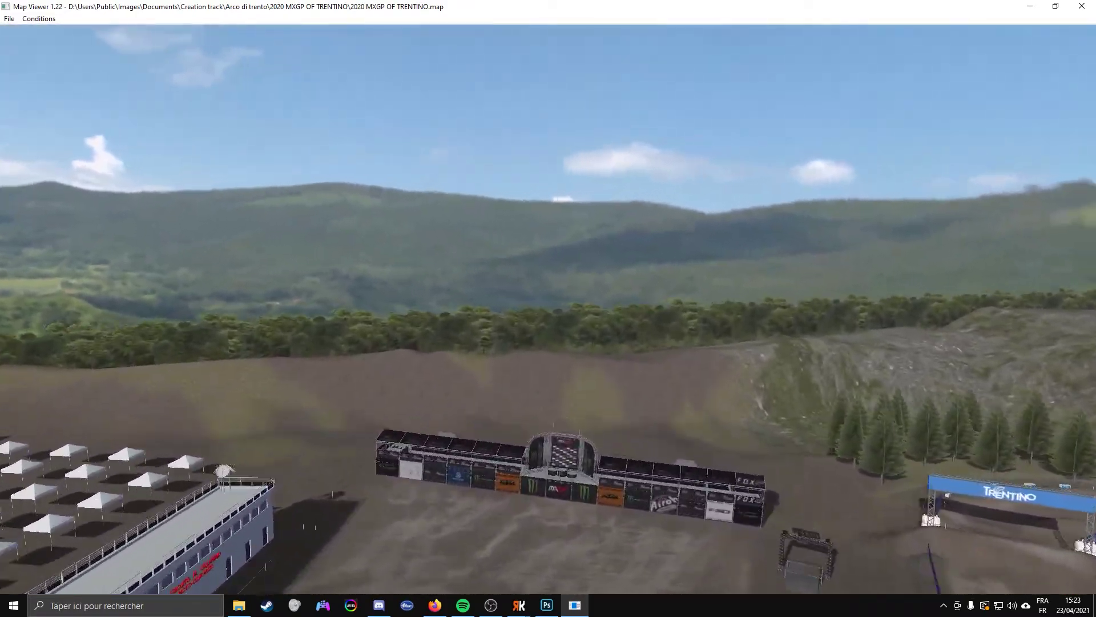
key(w)
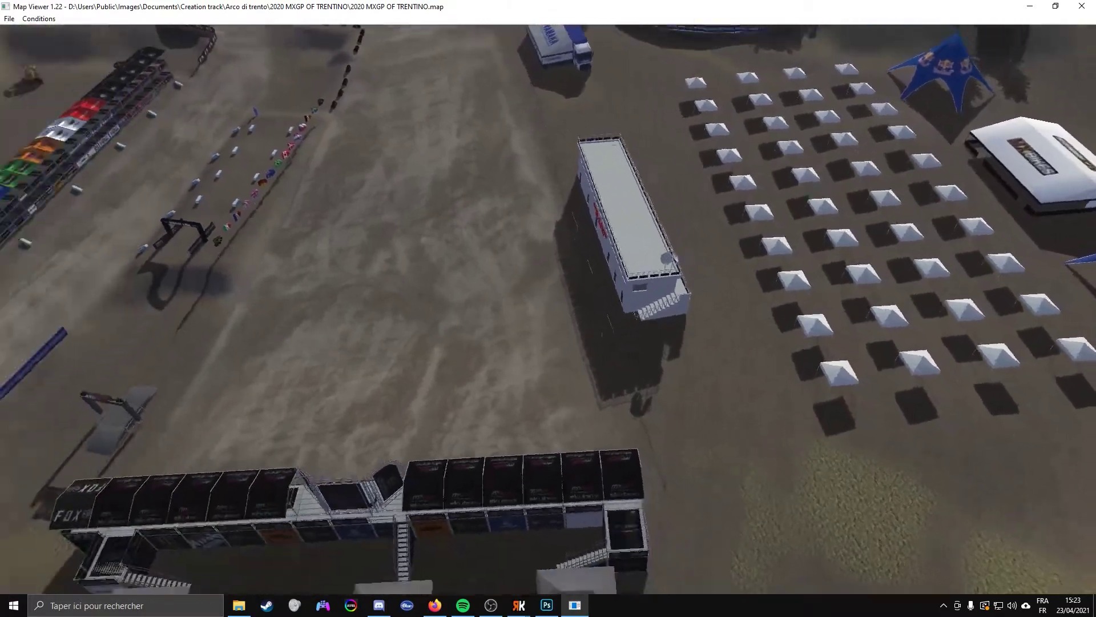
key(s)
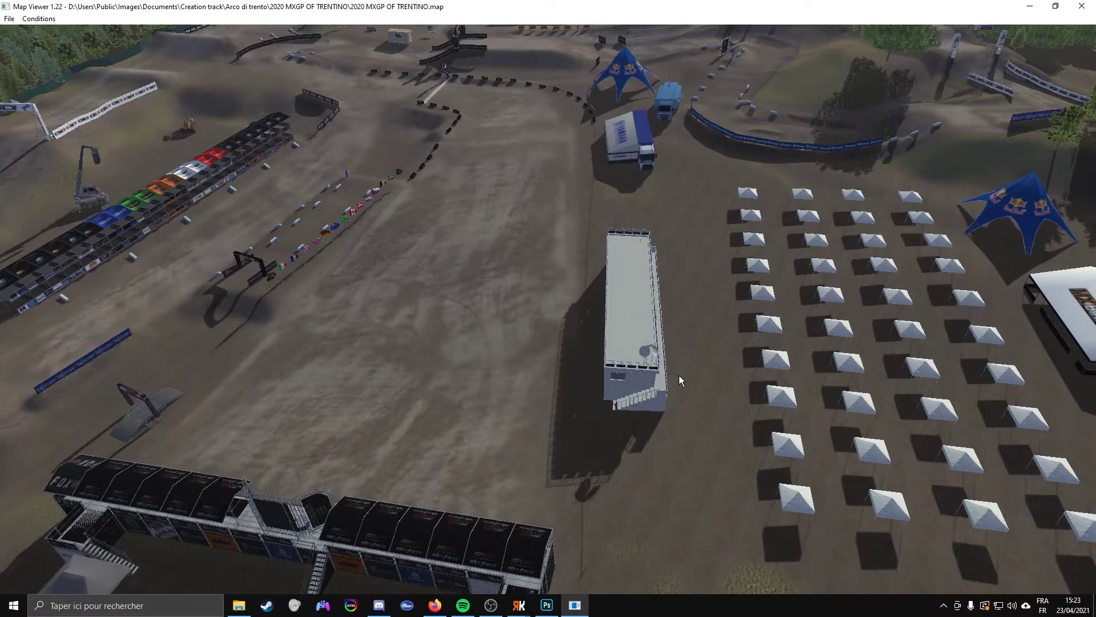
Return to the Arco di Trento project and review its DirtTop, Dirt1 and Dirt2 texture layers.
mouse_move(519, 604)
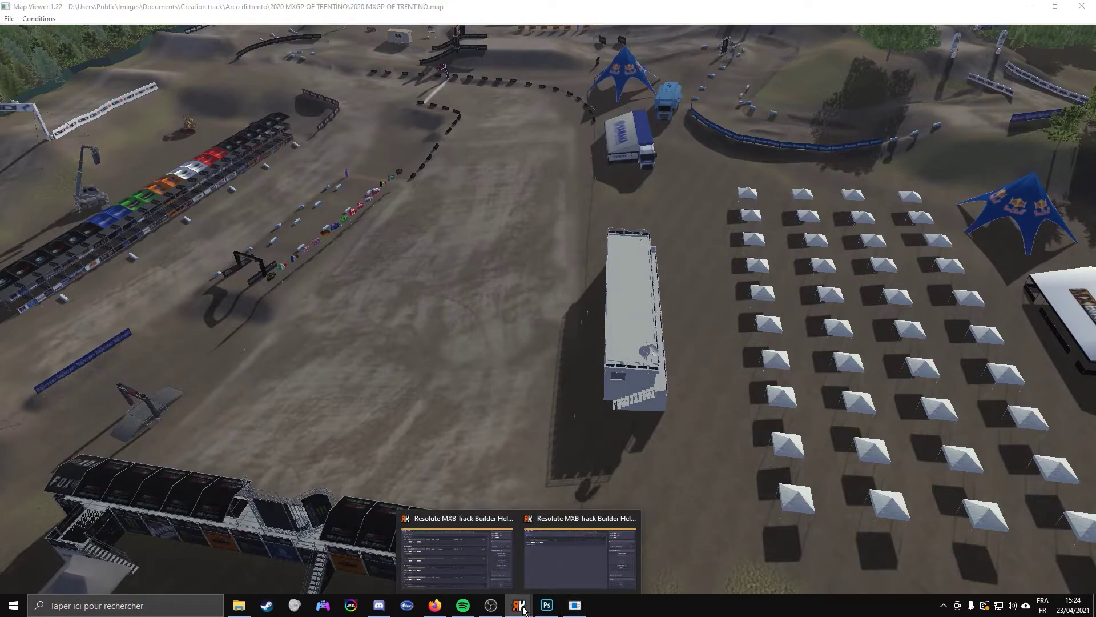
click(449, 561)
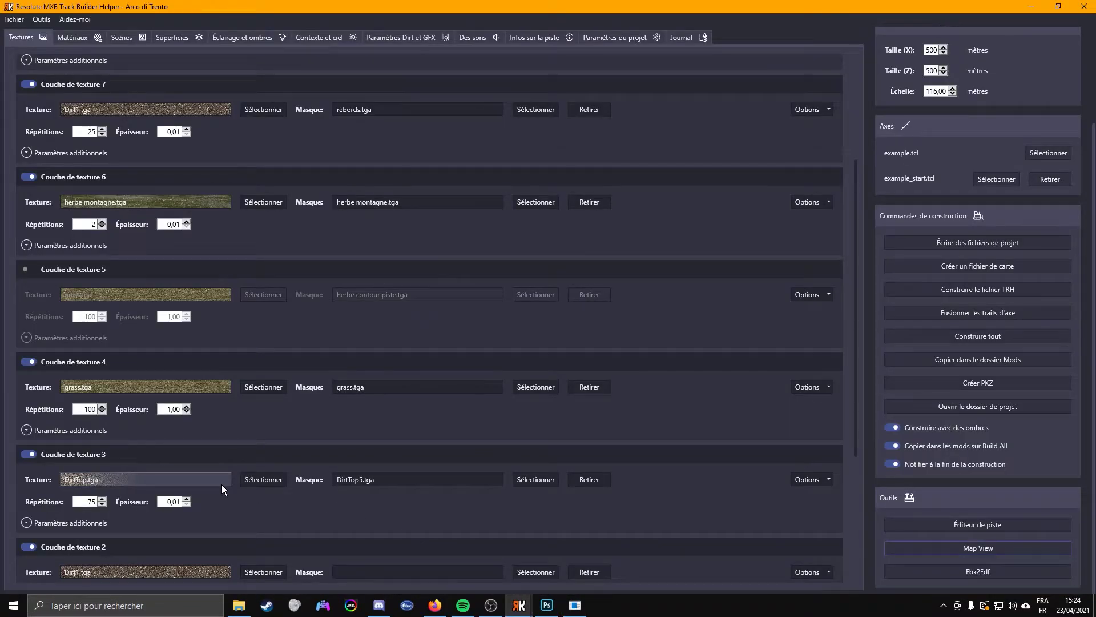
scroll(222, 484, down, 1)
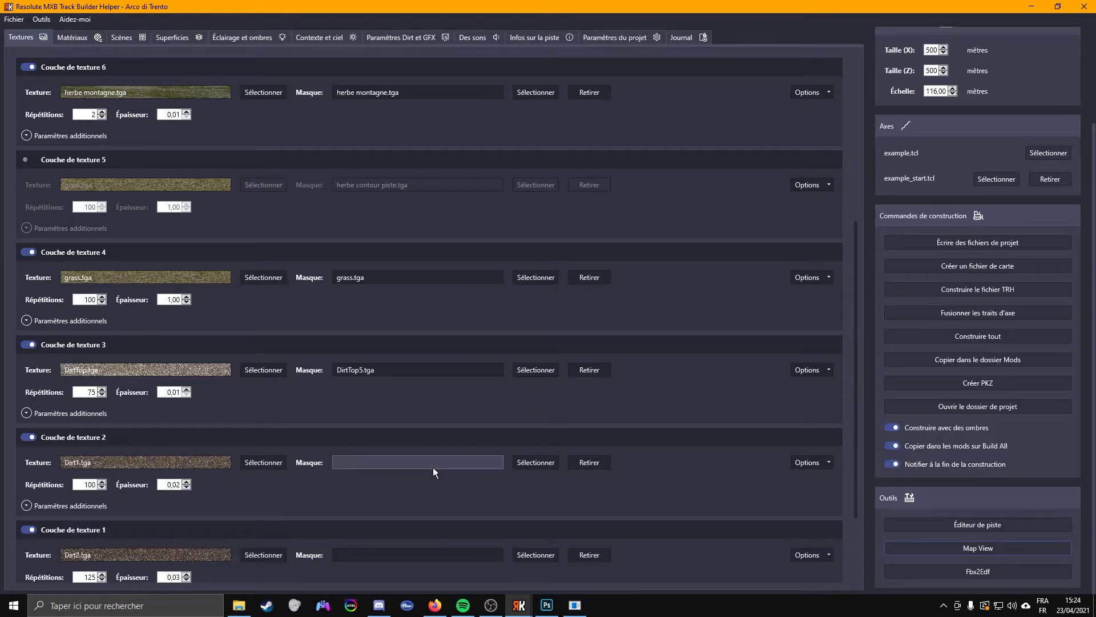
mouse_move(527, 607)
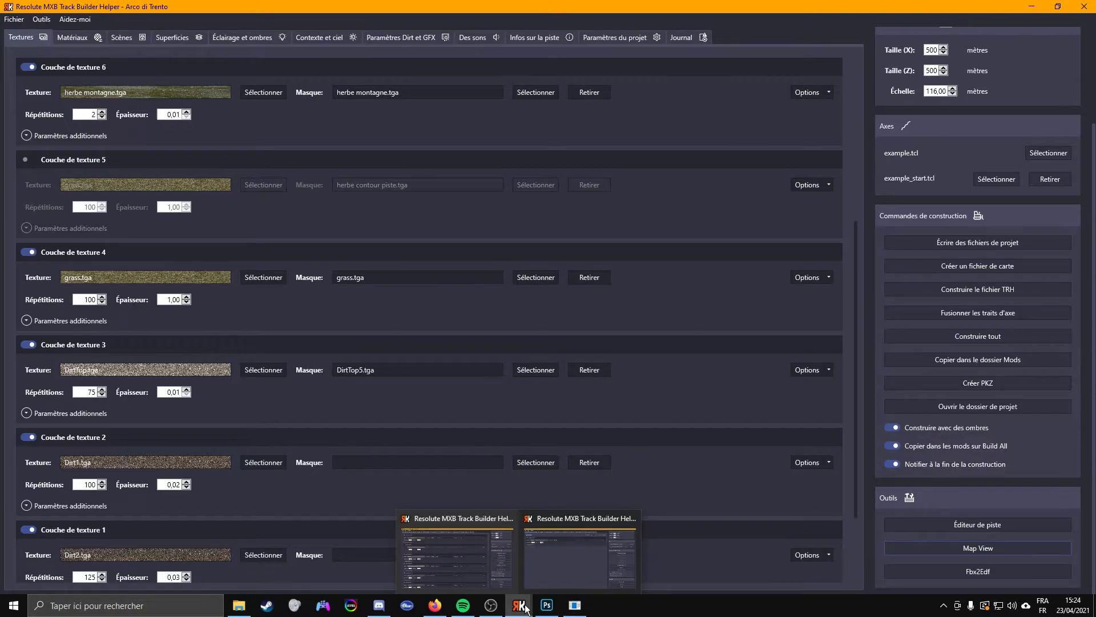
click(549, 555)
Examine the grass and dirt areas beside the tents in Map Viewer, and compare them with the Arco di Trento texture layers.
right_drag(611, 436, 354, 406)
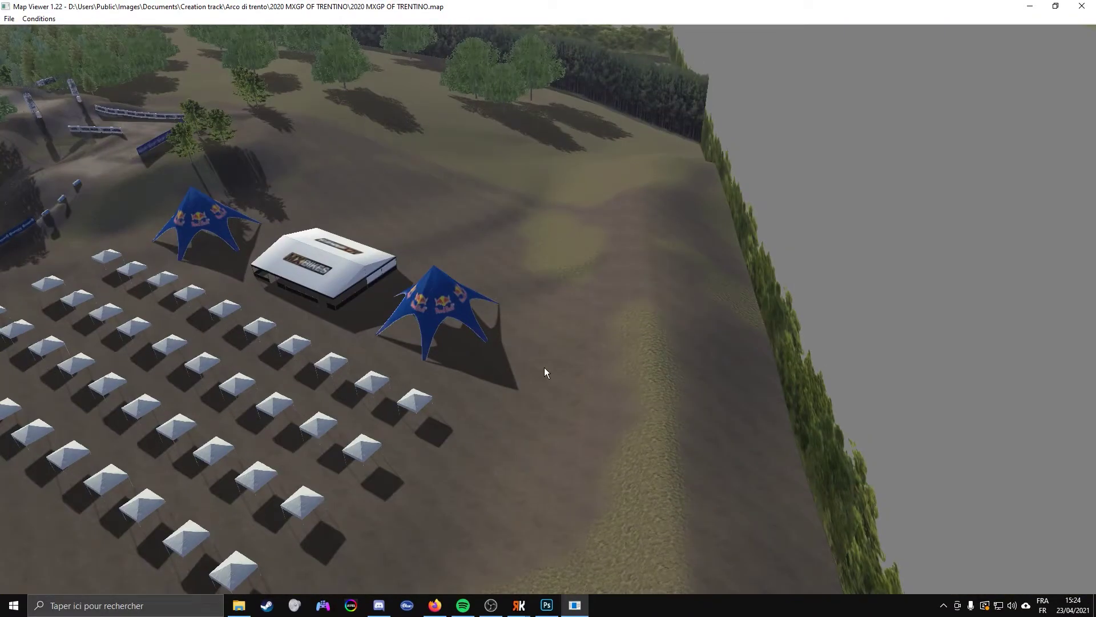
right_drag(719, 342, 548, 302)
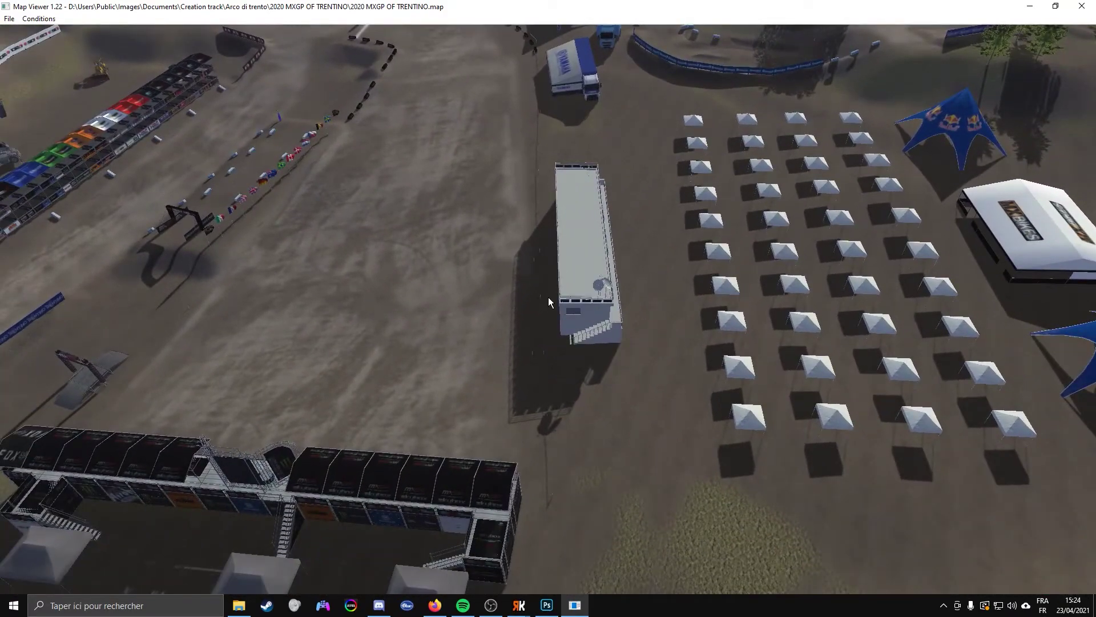
mouse_move(518, 604)
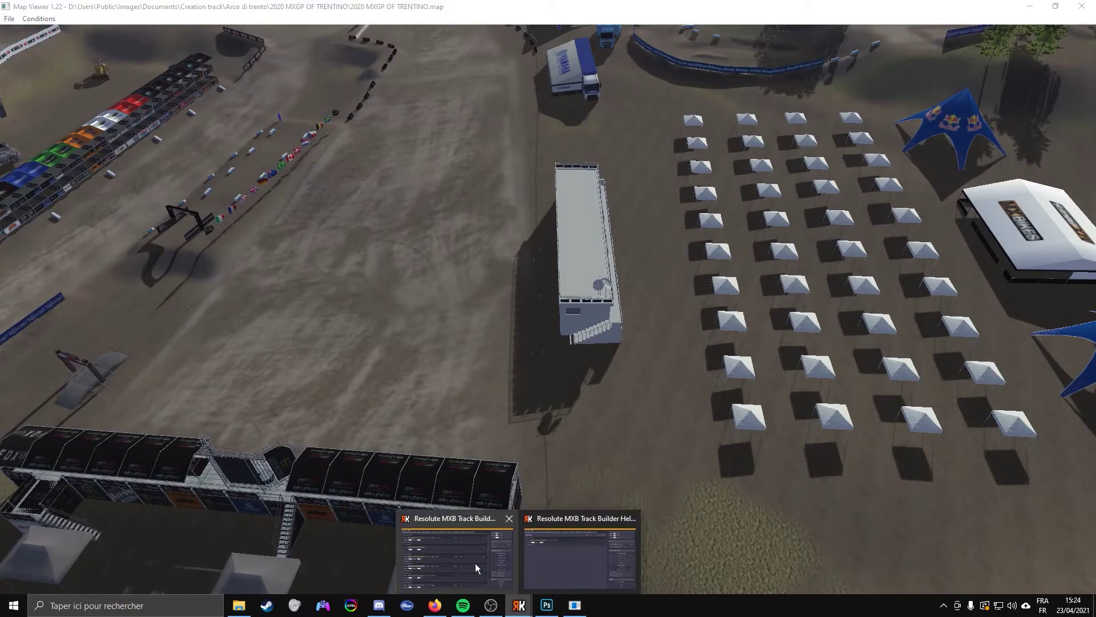
click(480, 565)
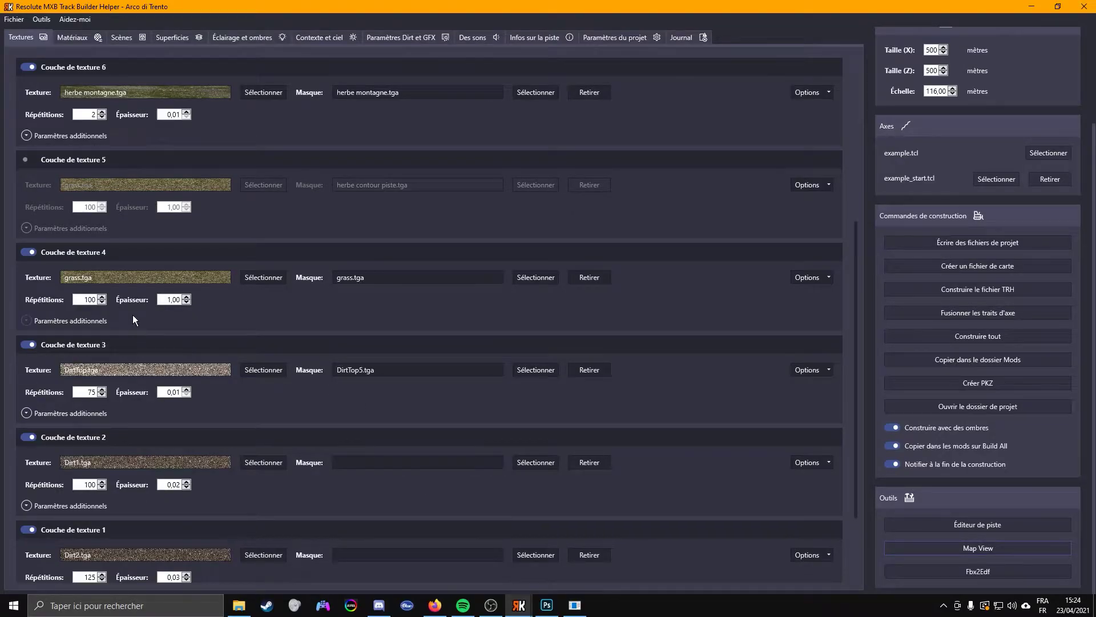
scroll(136, 319, up, 2)
scroll(164, 241, down, 2)
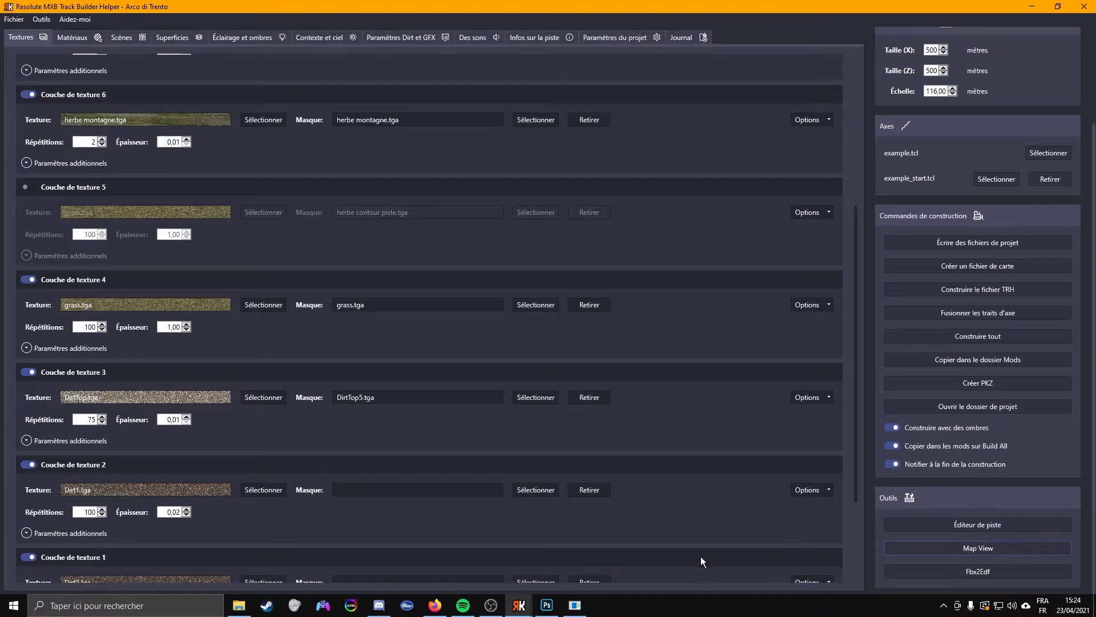
Switch to Map Viewer and examine the ground textures of the Trentino start straight, tent area and grass around it.
click(580, 607)
key(Down)
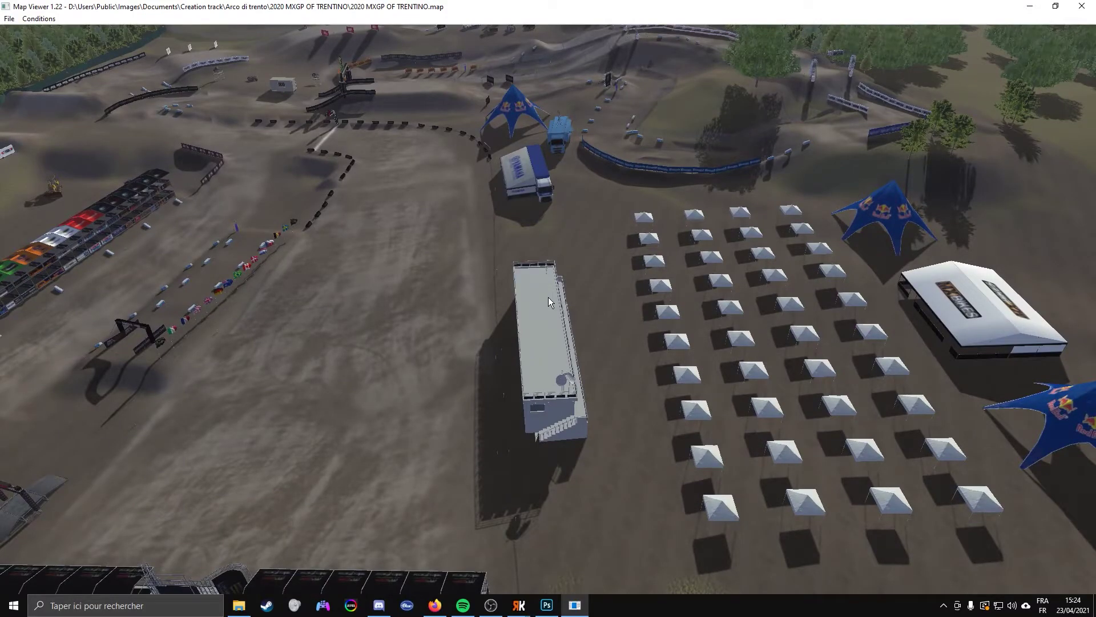
drag(548, 301, 559, 343)
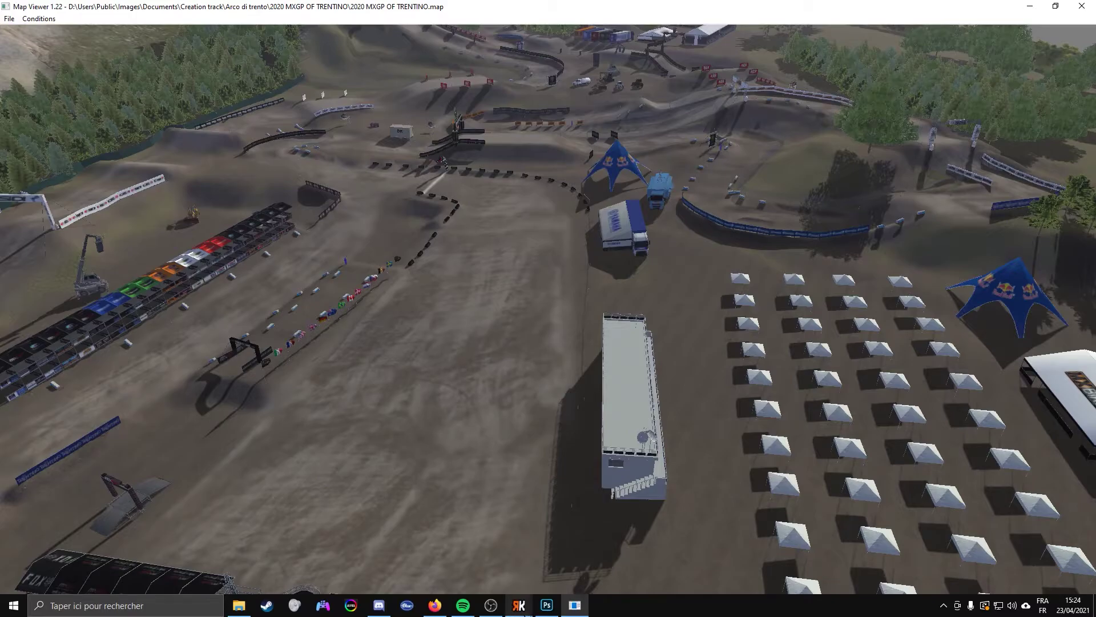
click(518, 605)
click(607, 396)
drag(607, 396, 579, 372)
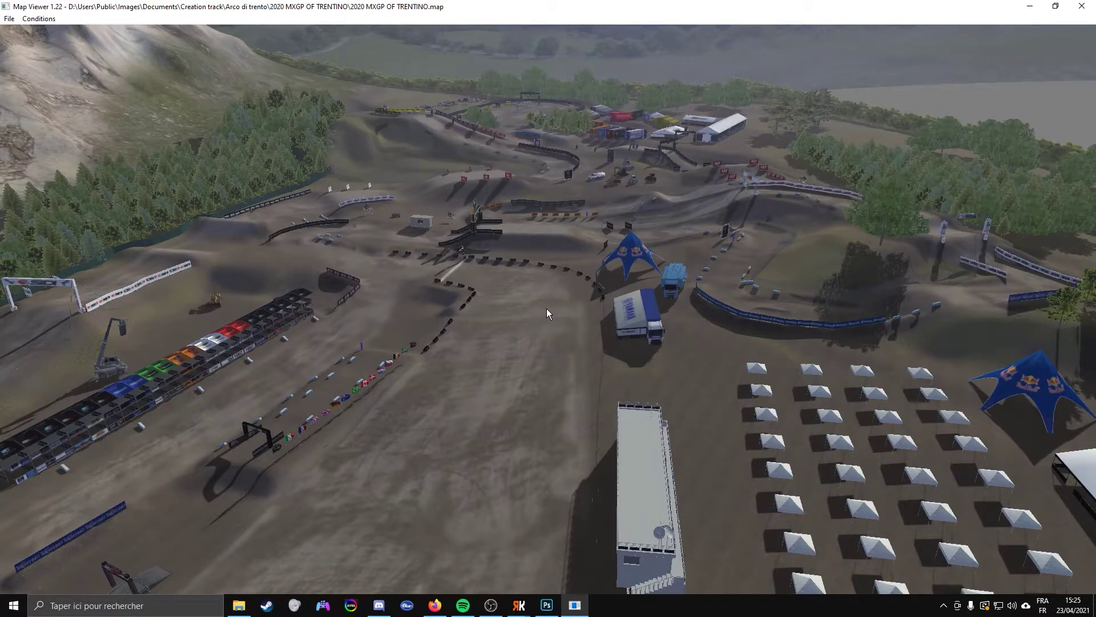
drag(546, 311, 617, 313)
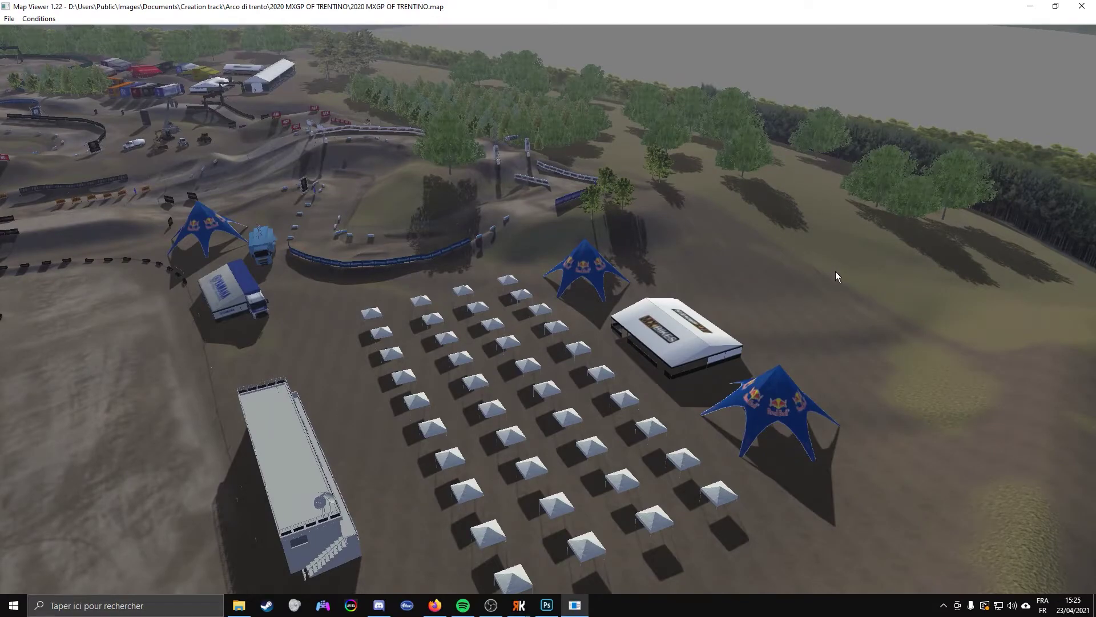
drag(835, 272, 805, 251)
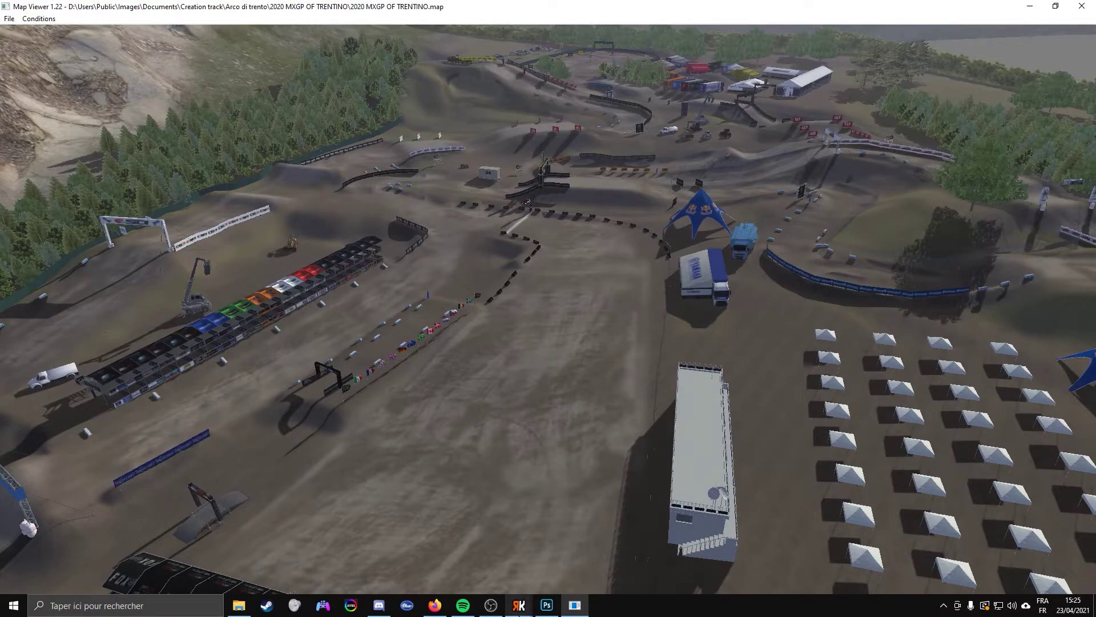
Return to the Arco di Trento project and review its upper texture layers and their masks.
mouse_move(519, 606)
click(457, 561)
scroll(290, 238, up, 1)
scroll(280, 229, up, 5)
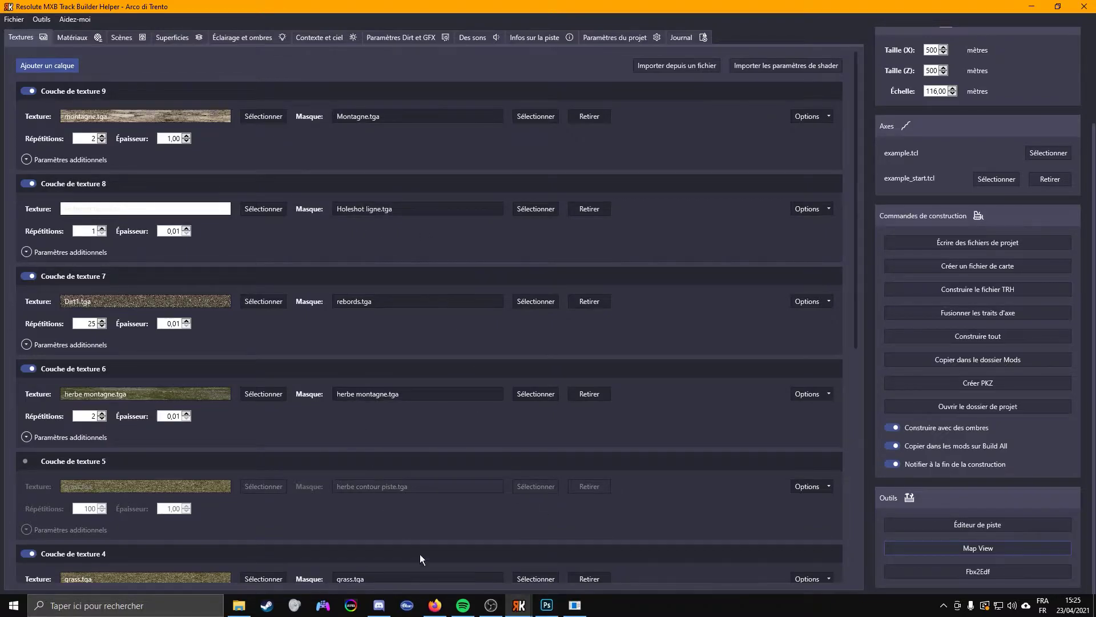
Switch to Photoshop and open the herbe montagne.tga mask from the Arco di trento Masks folder.
click(544, 610)
click(30, 6)
click(34, 32)
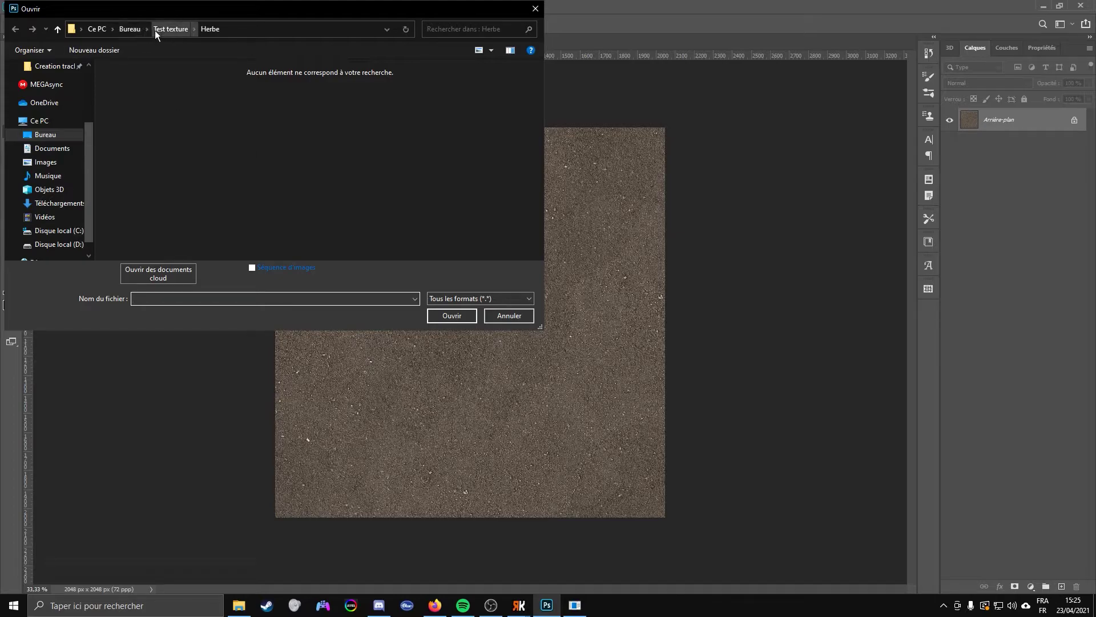
click(55, 66)
double_click(125, 93)
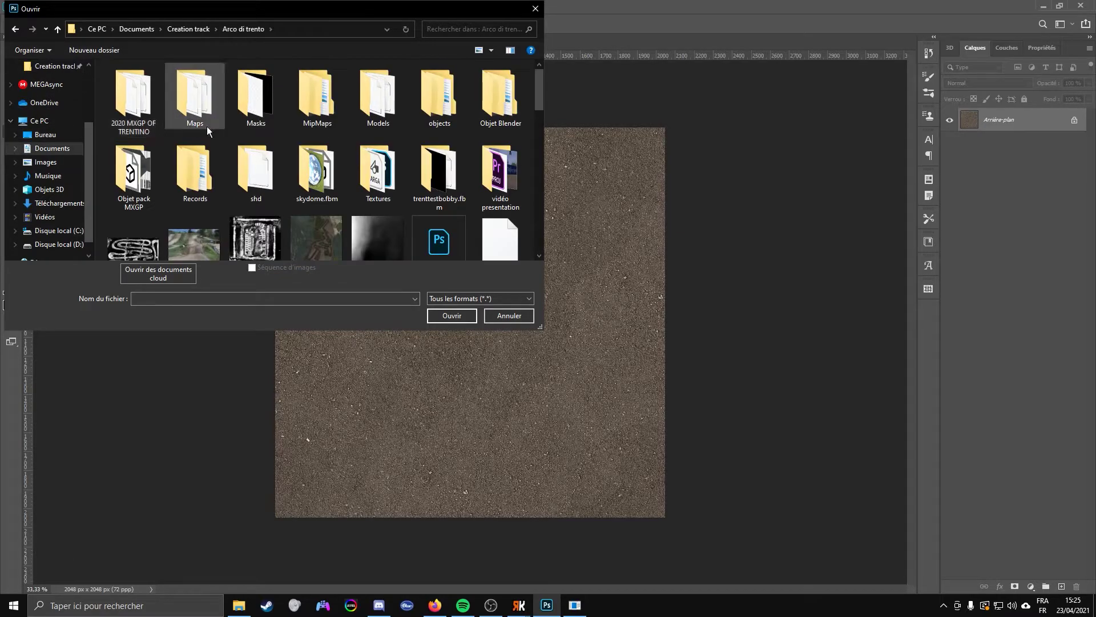
double_click(235, 98)
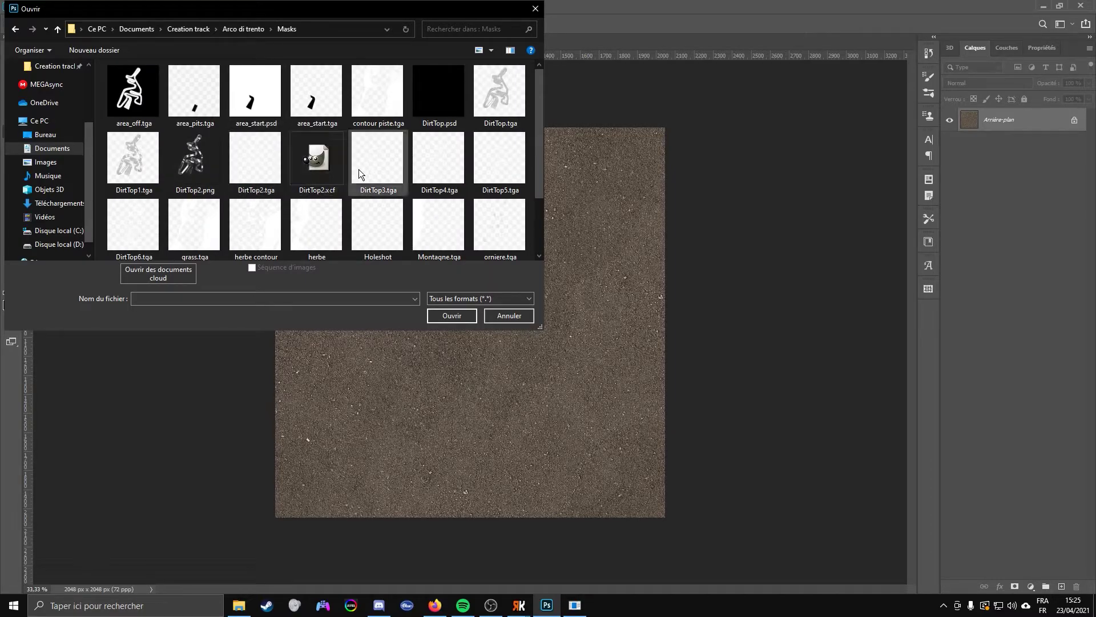
scroll(366, 174, down, 3)
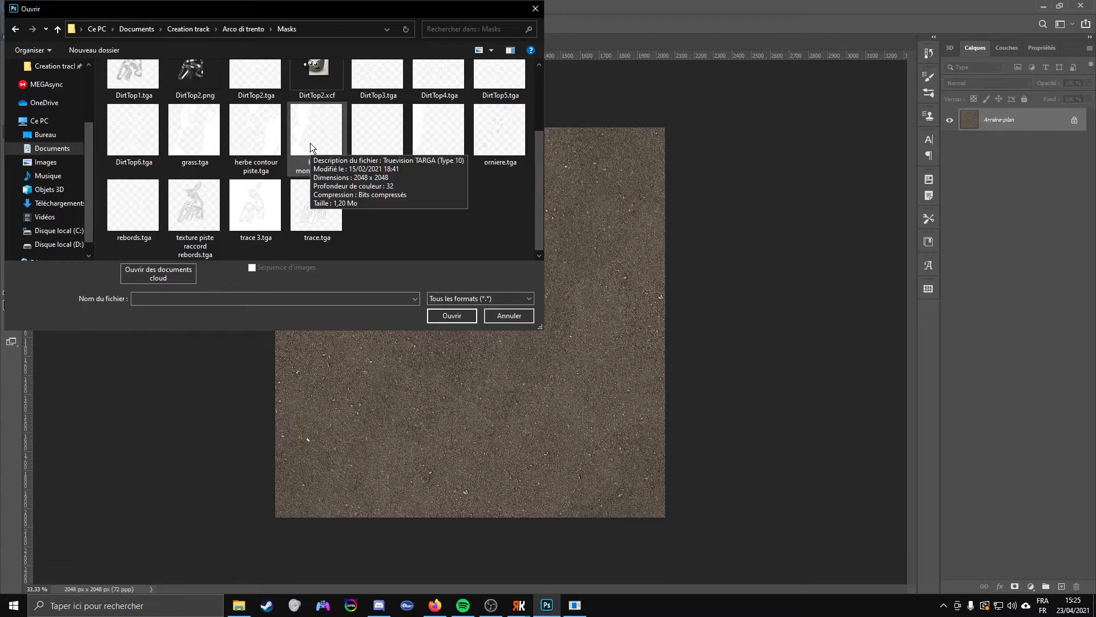
double_click(311, 141)
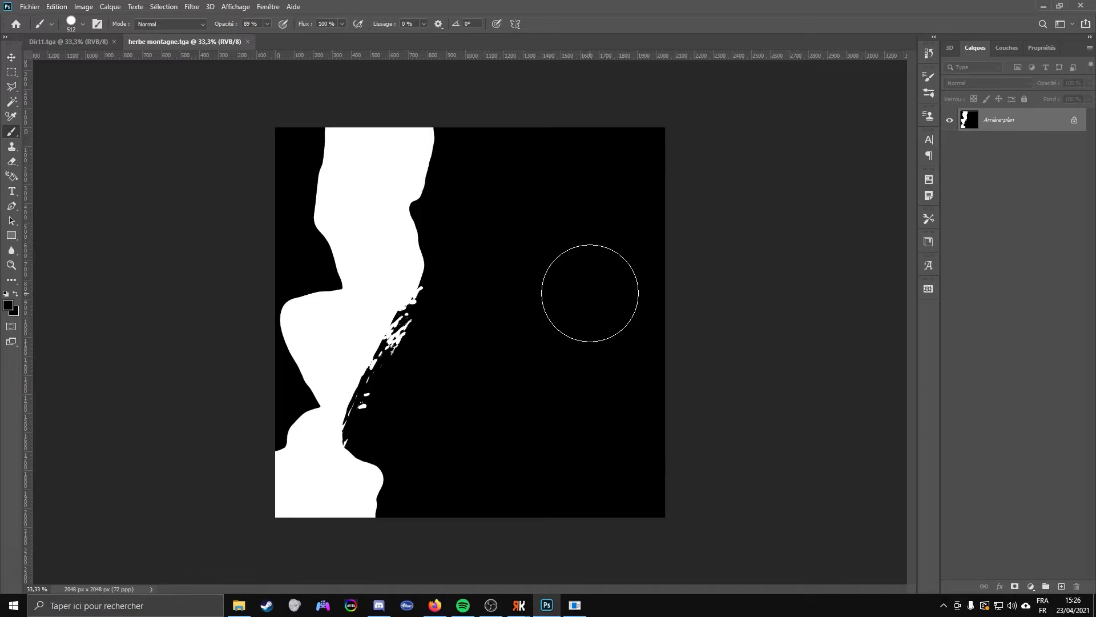
Switch back to the Arco di Trento project and review its texture layers, heightmap and map scale settings.
mouse_move(519, 605)
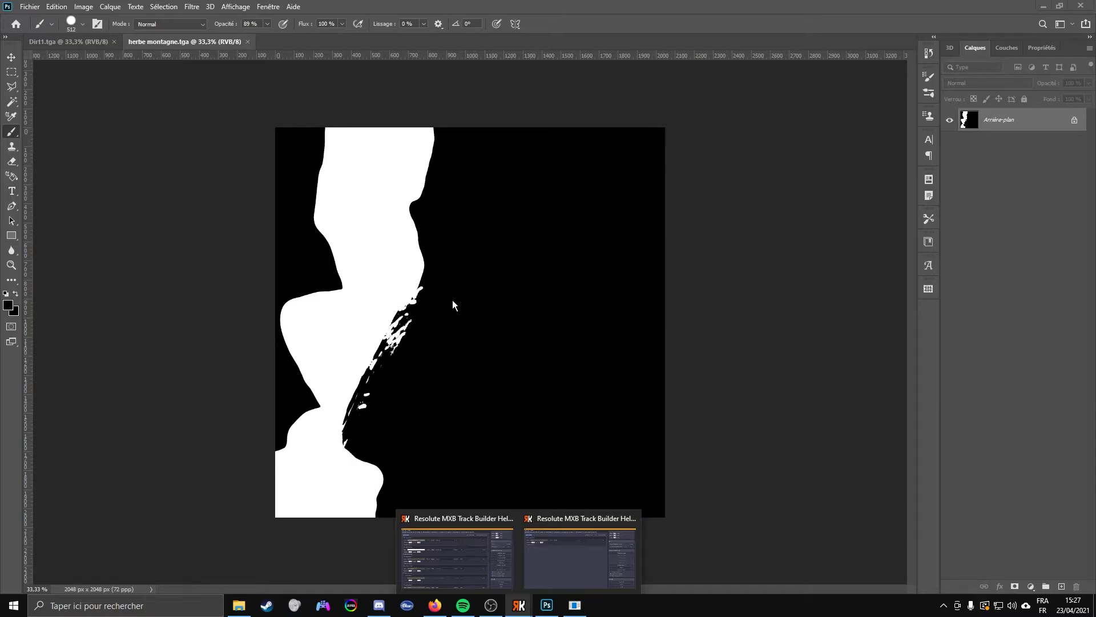
click(451, 588)
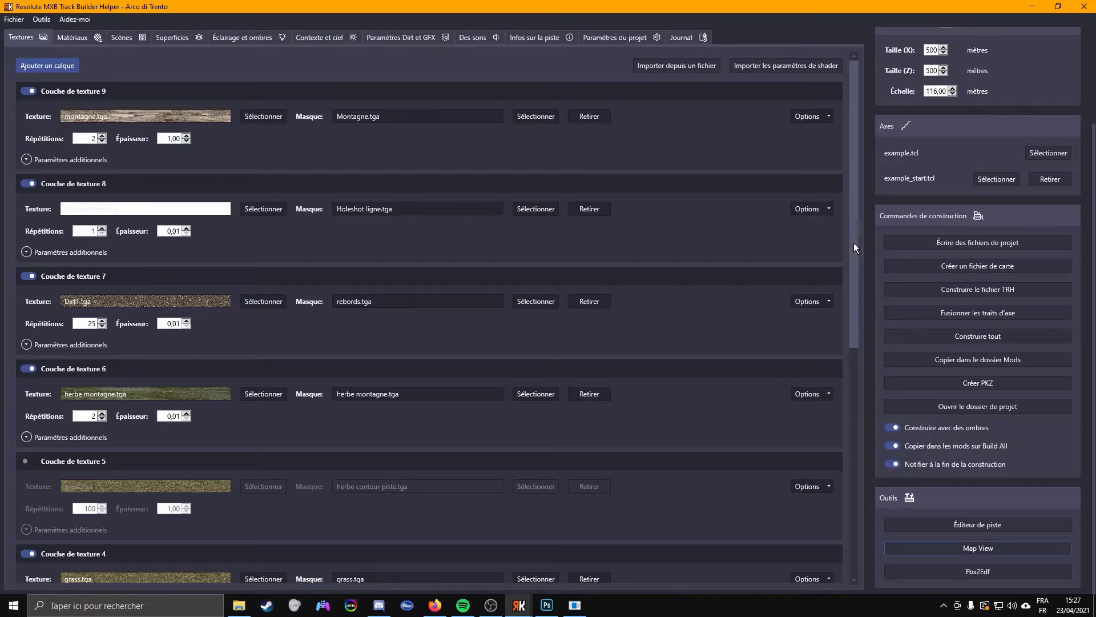
scroll(936, 188, up, 3)
scroll(959, 171, up, 1)
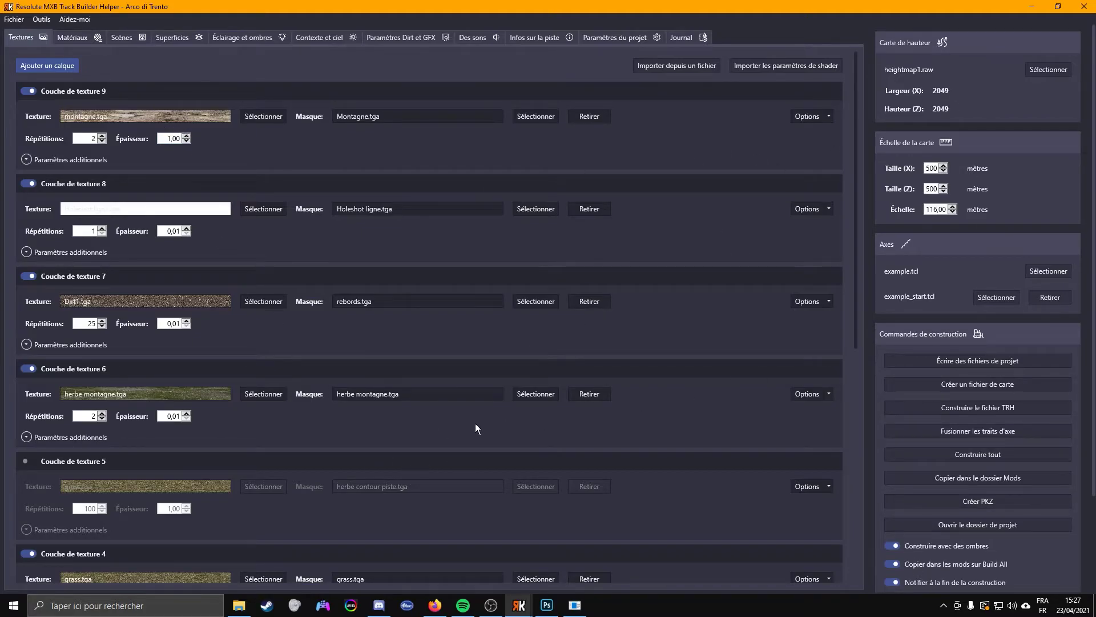
Compare the start area in Map Viewer with the herbe montagne.tga mask in Photoshop, and minimize Photoshop.
click(575, 605)
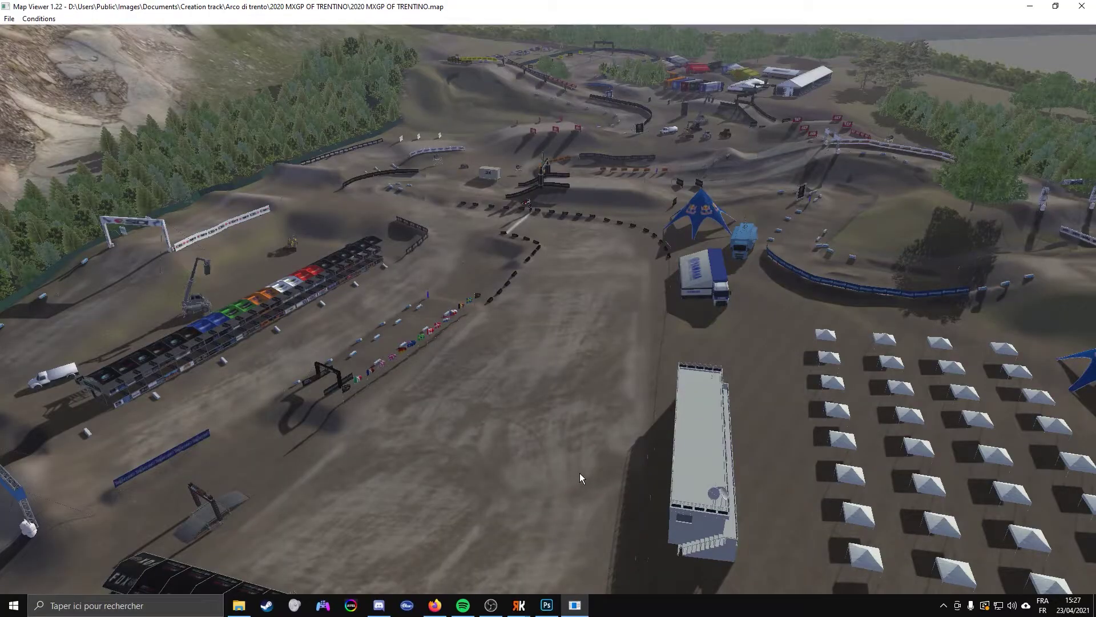
drag(381, 483, 381, 482)
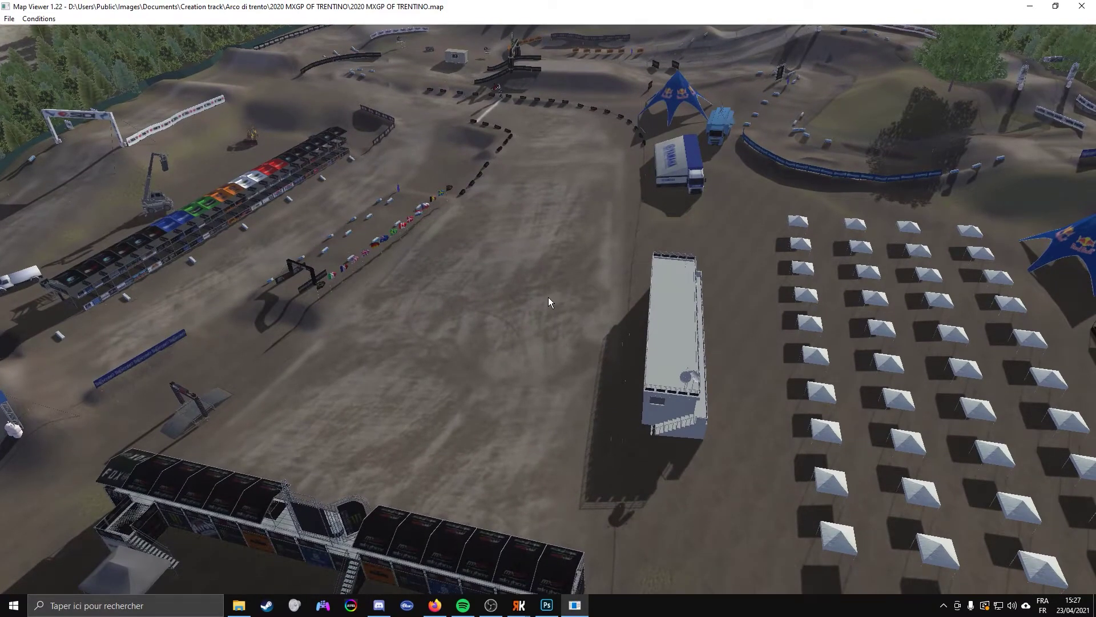
drag(540, 297, 541, 297)
key(s)
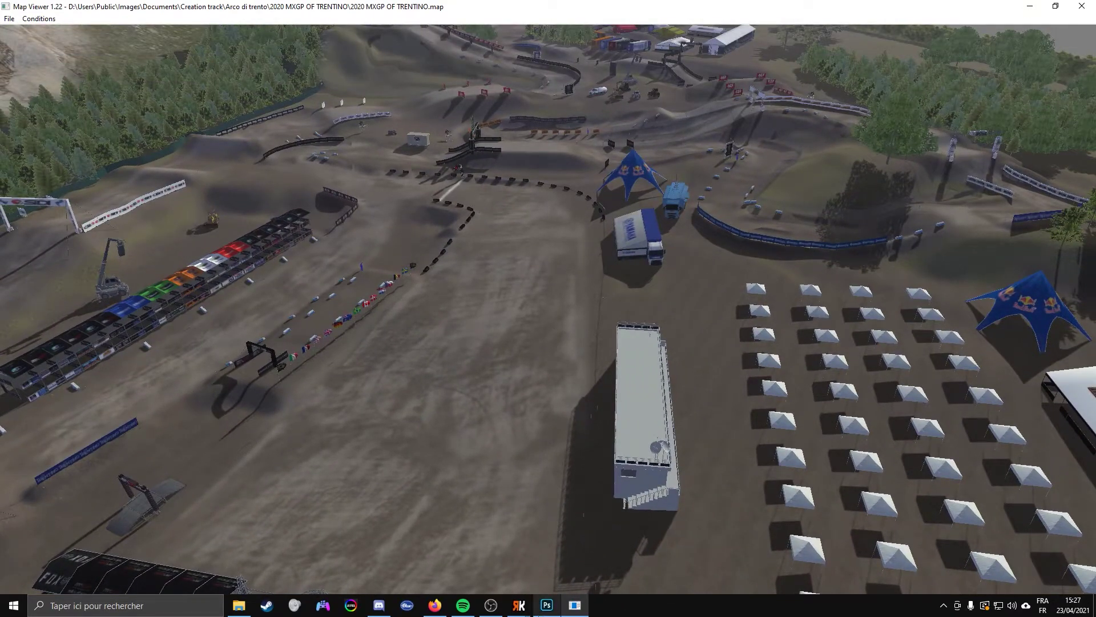
click(547, 606)
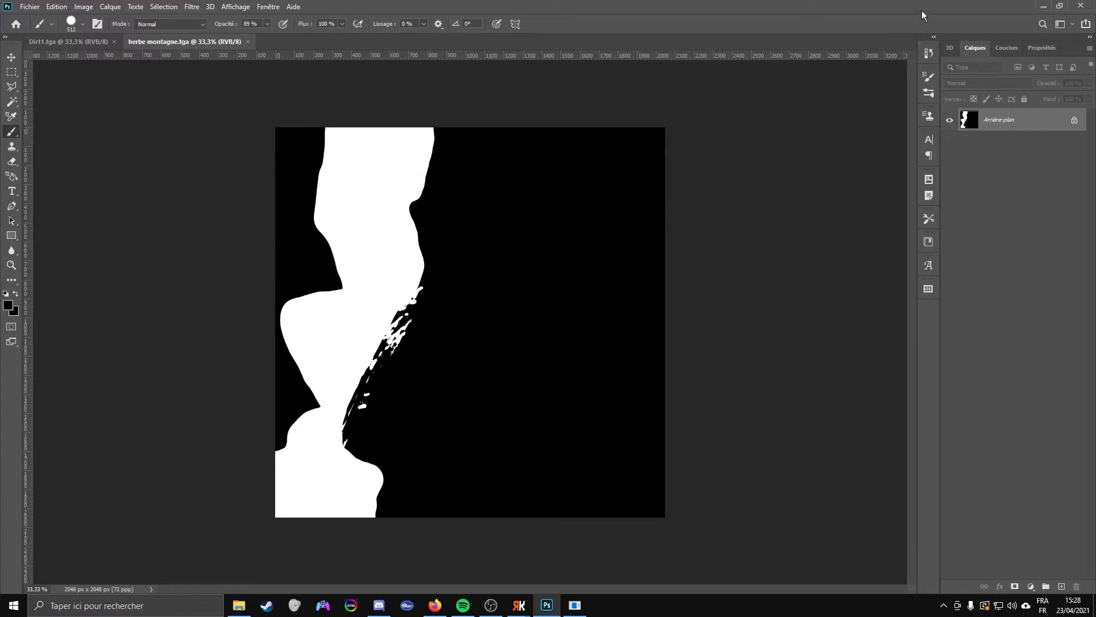
click(1044, 6)
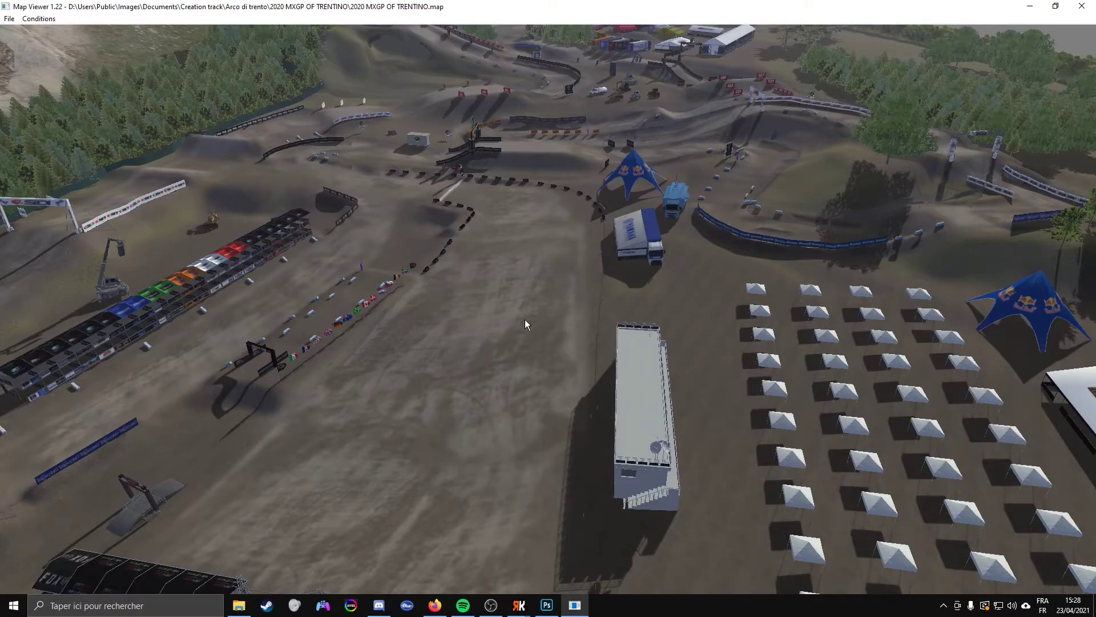
Inspect the dirt on the start straight in Map Viewer up close and from above, including the grandstand and mechanics' area.
right_drag(525, 323, 611, 328)
key(s)
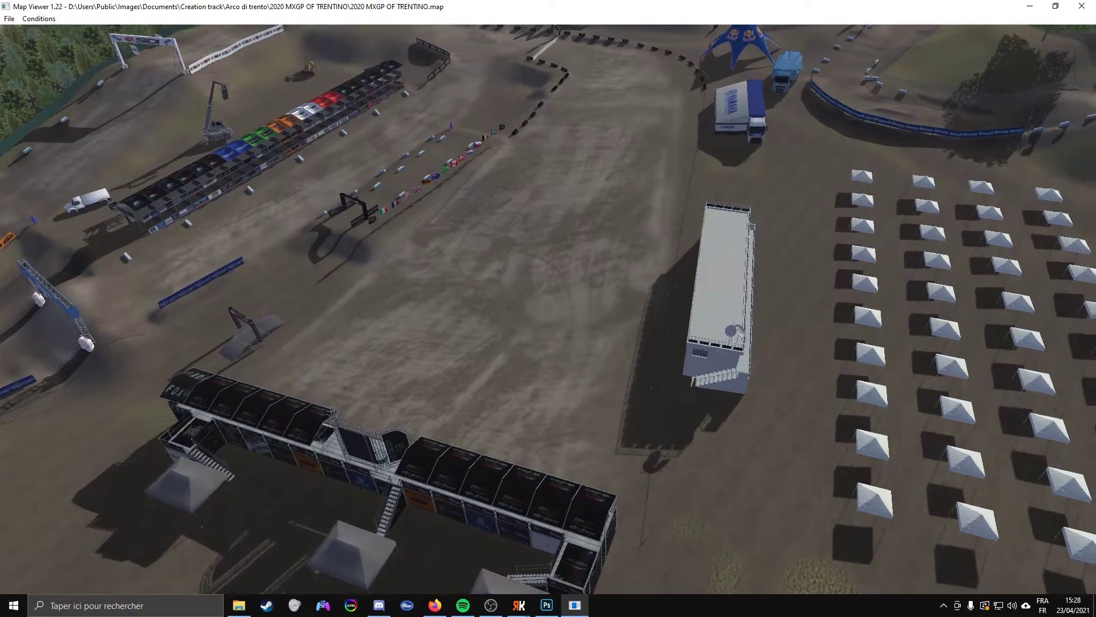
right_drag(543, 308, 548, 302)
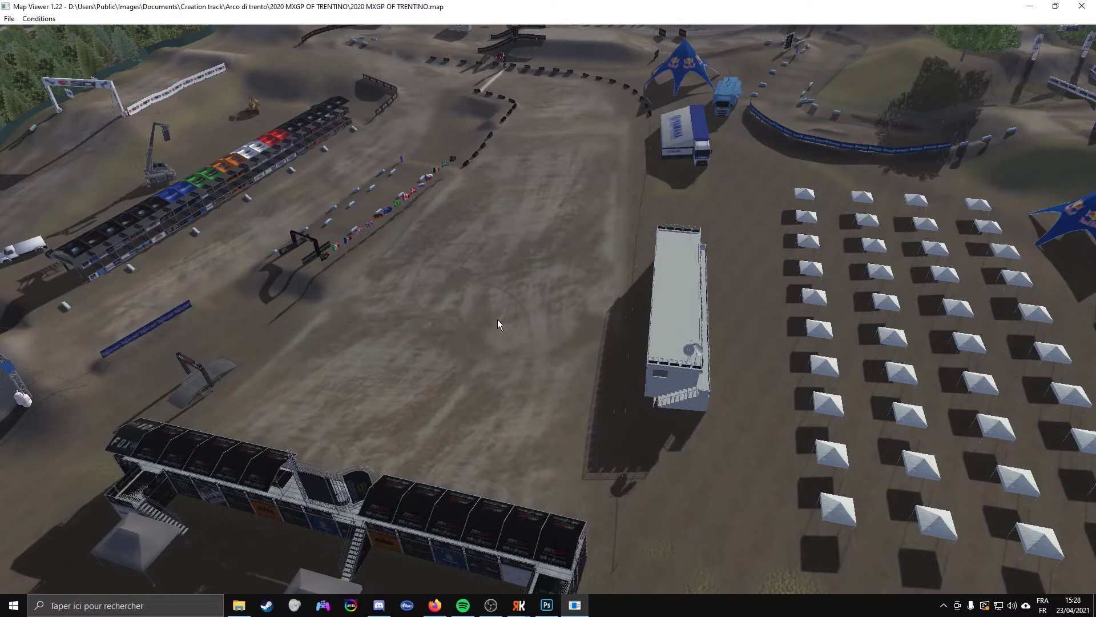
key(w)
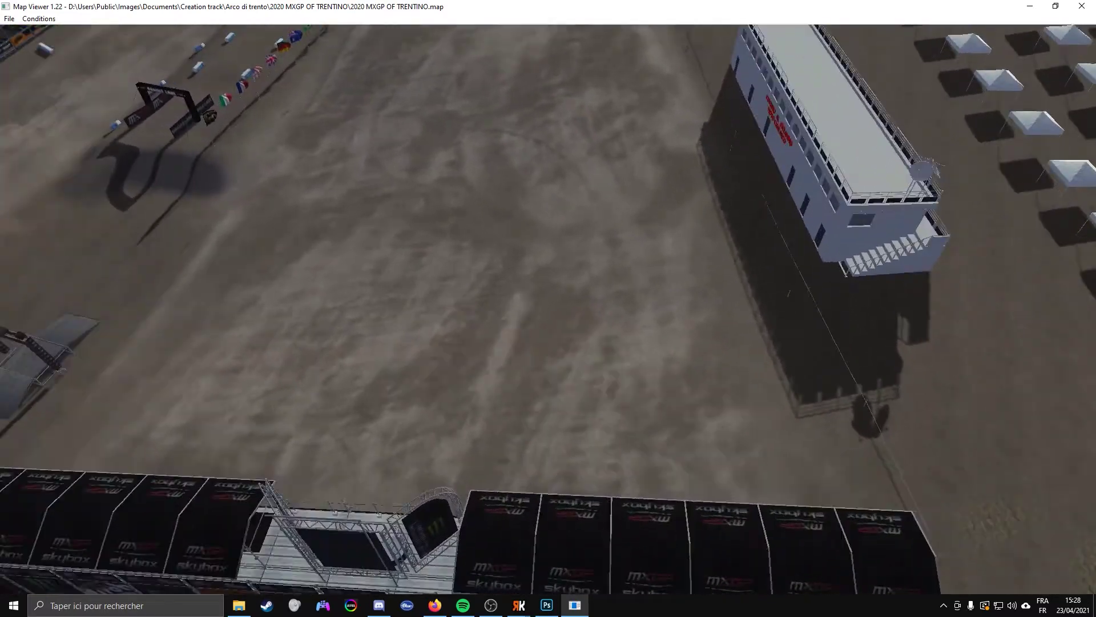
key(s)
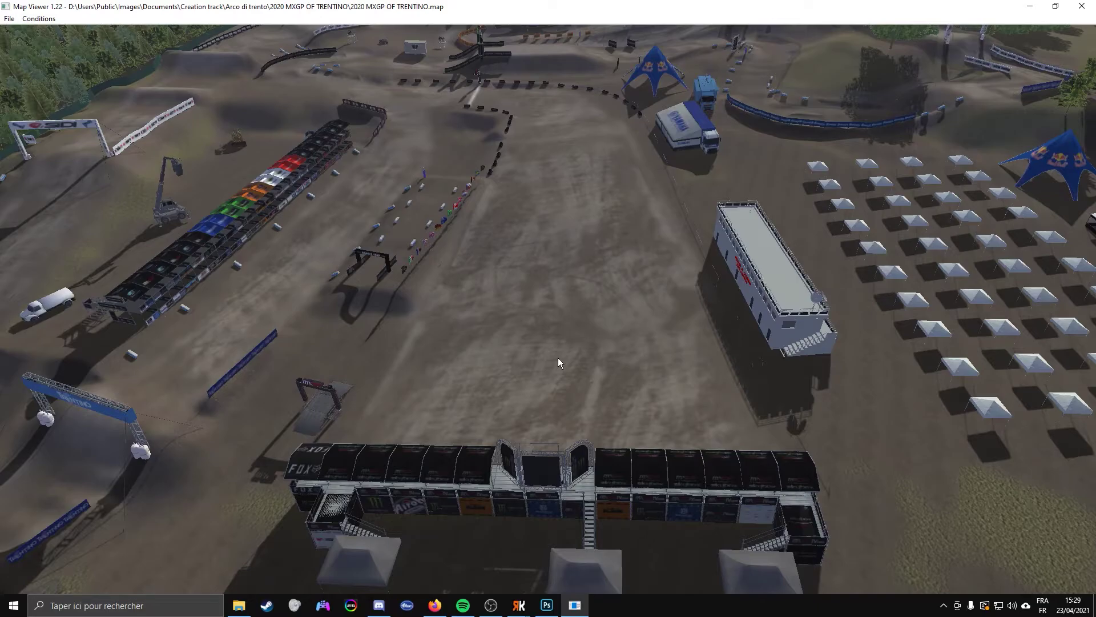
drag(334, 346, 548, 301)
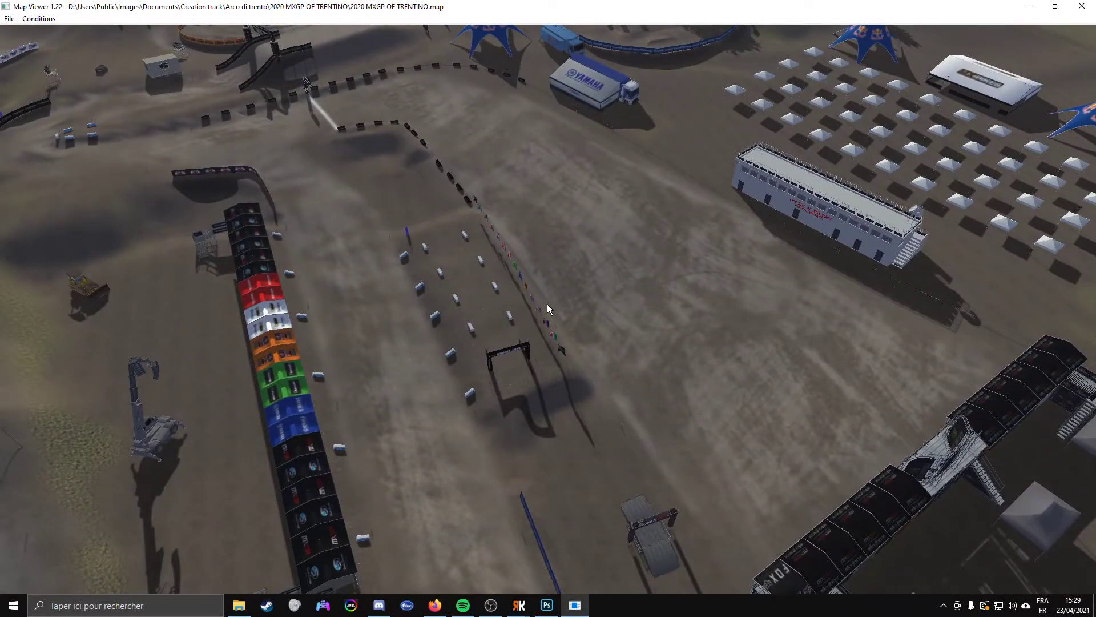
mouse_move(535, 447)
mouse_down()
mouse_move(540, 488)
mouse_move(542, 445)
mouse_up()
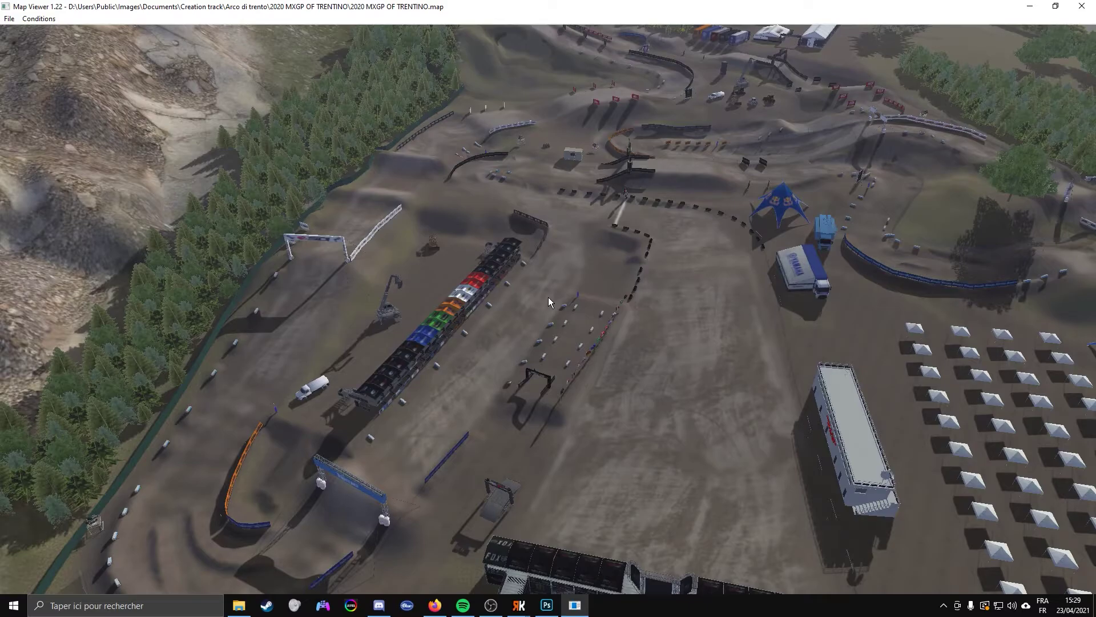
Switch to the Arco di Trento project's material layers and examine the material types available for material layer 1.
mouse_move(519, 605)
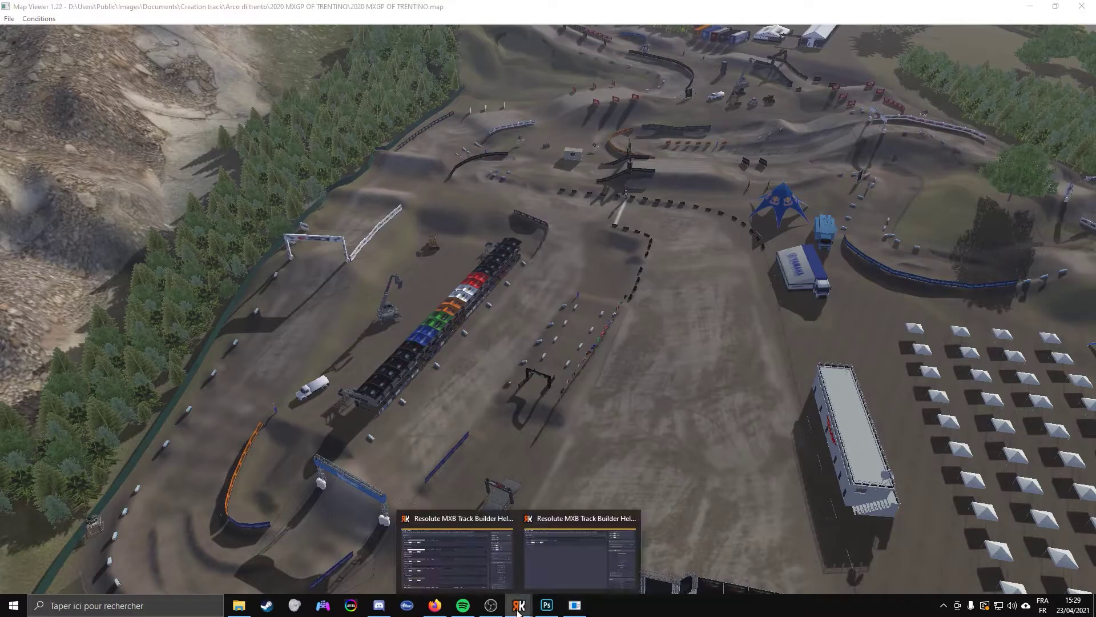
click(465, 561)
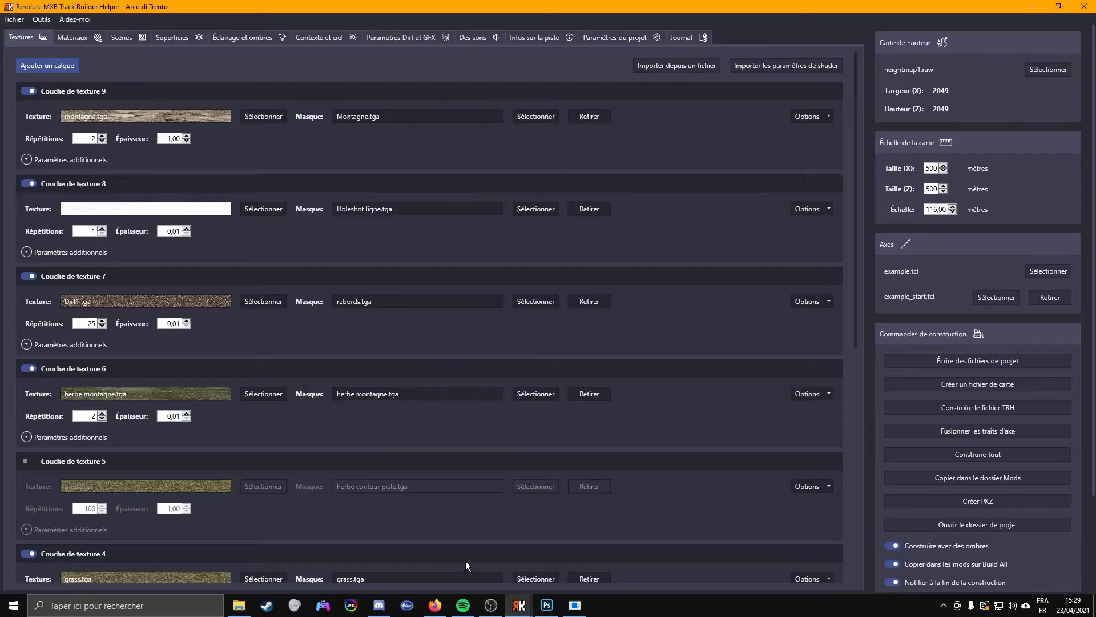
click(83, 40)
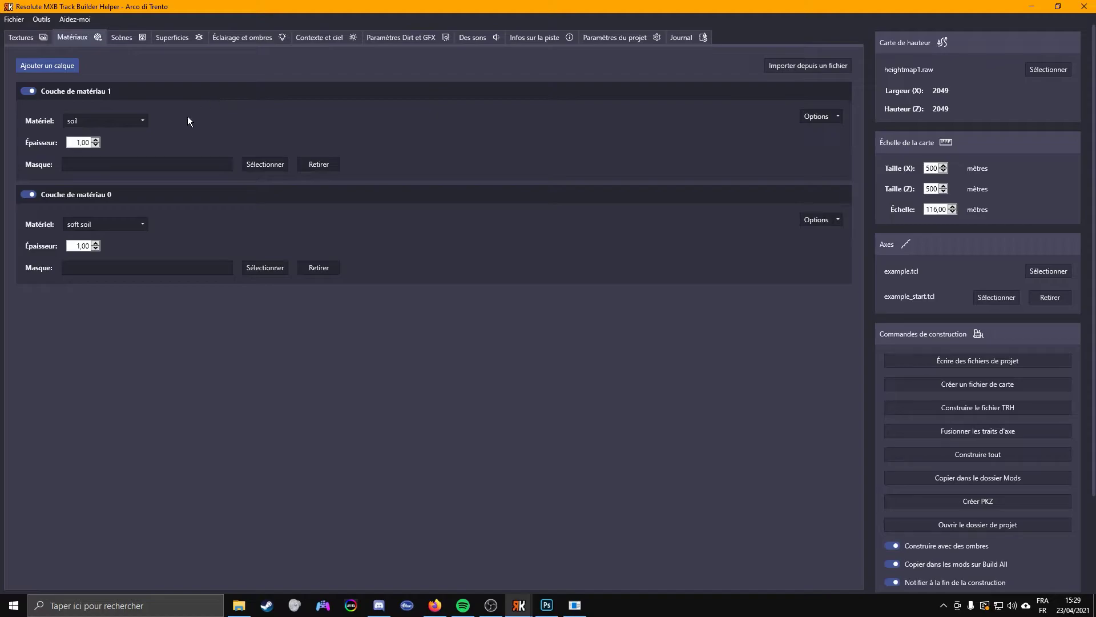
click(117, 122)
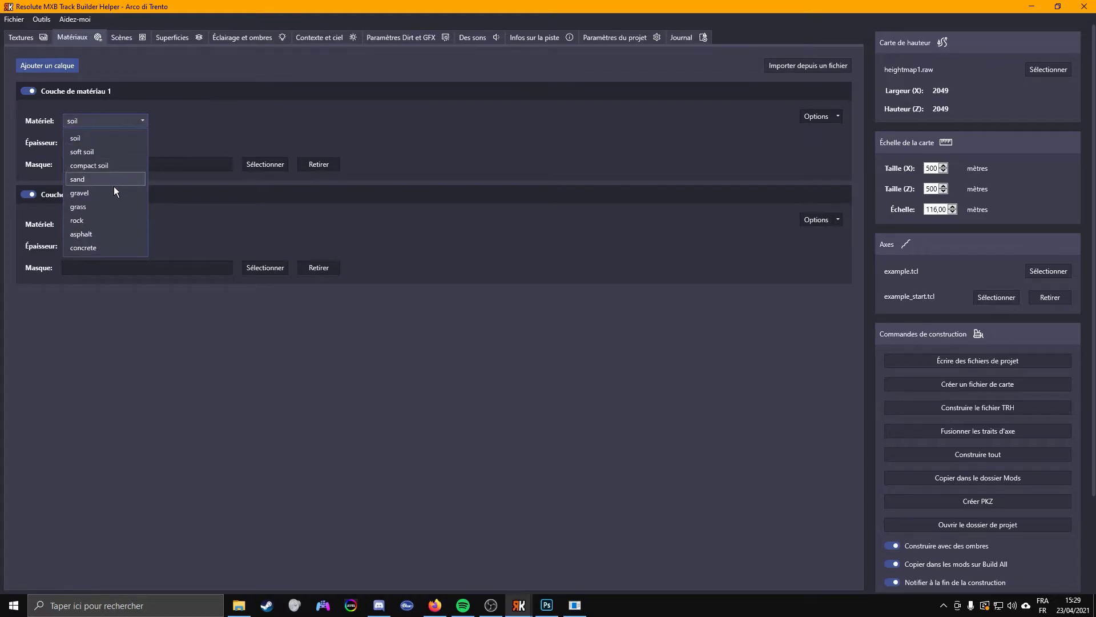
click(97, 117)
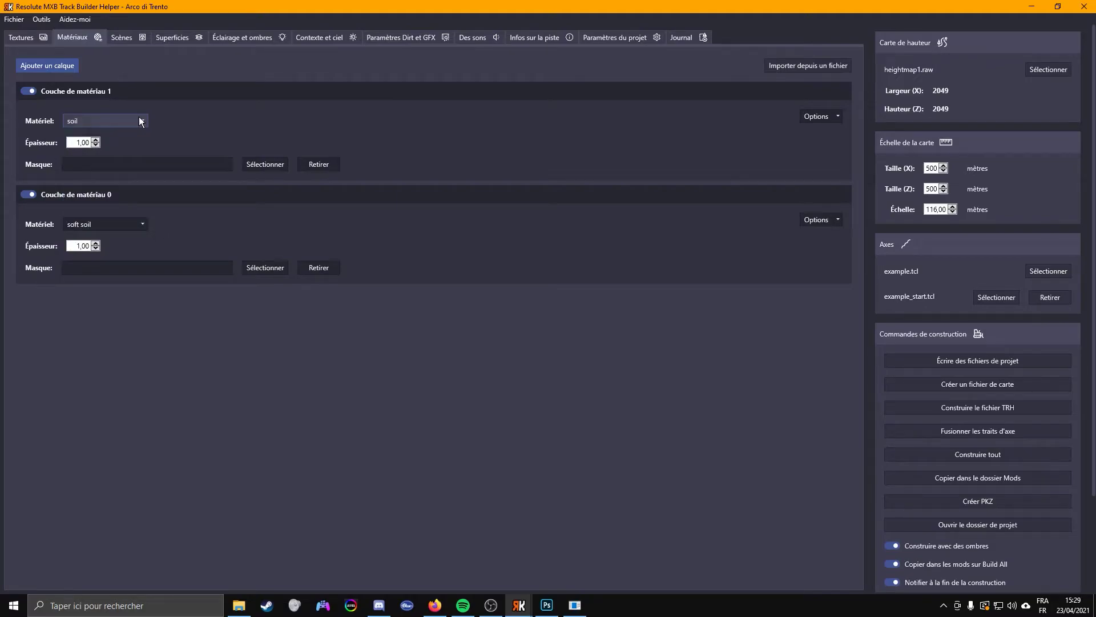
click(114, 120)
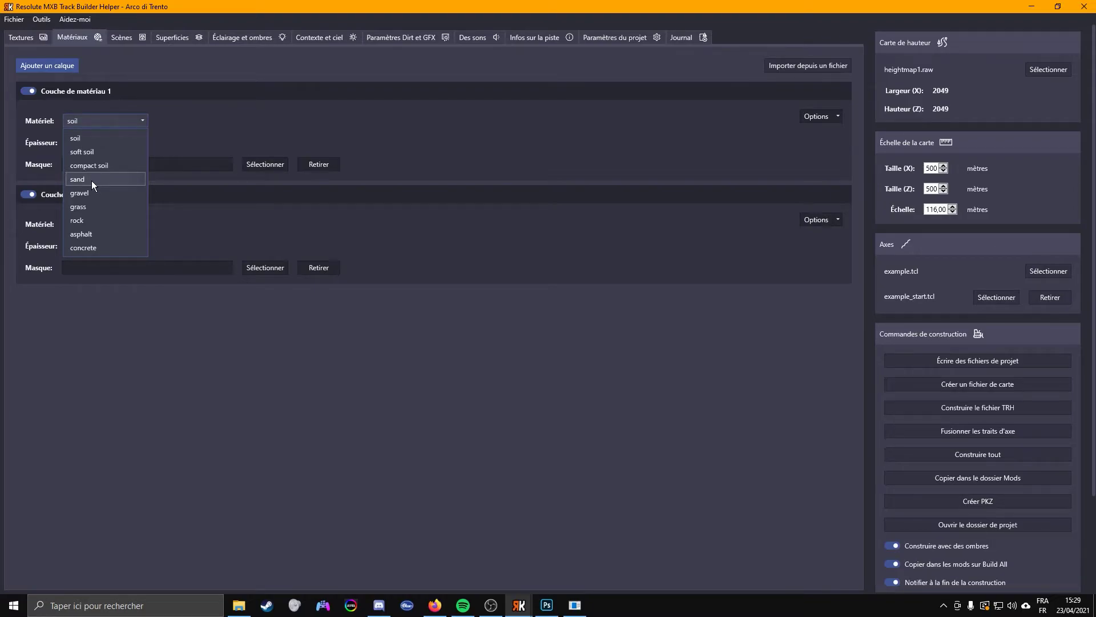
click(111, 120)
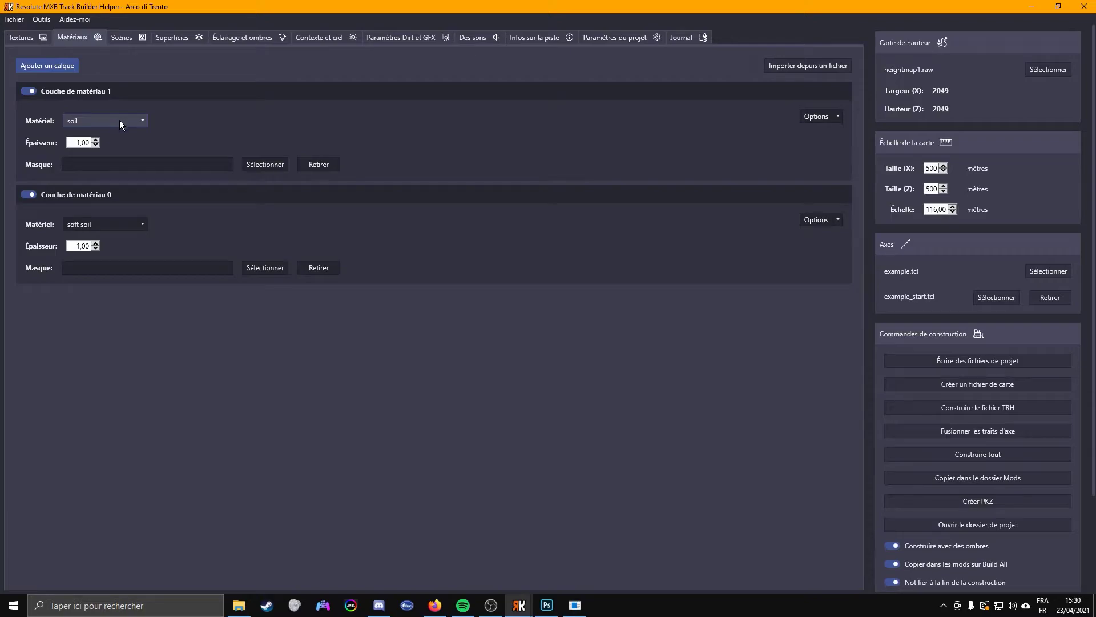
click(120, 123)
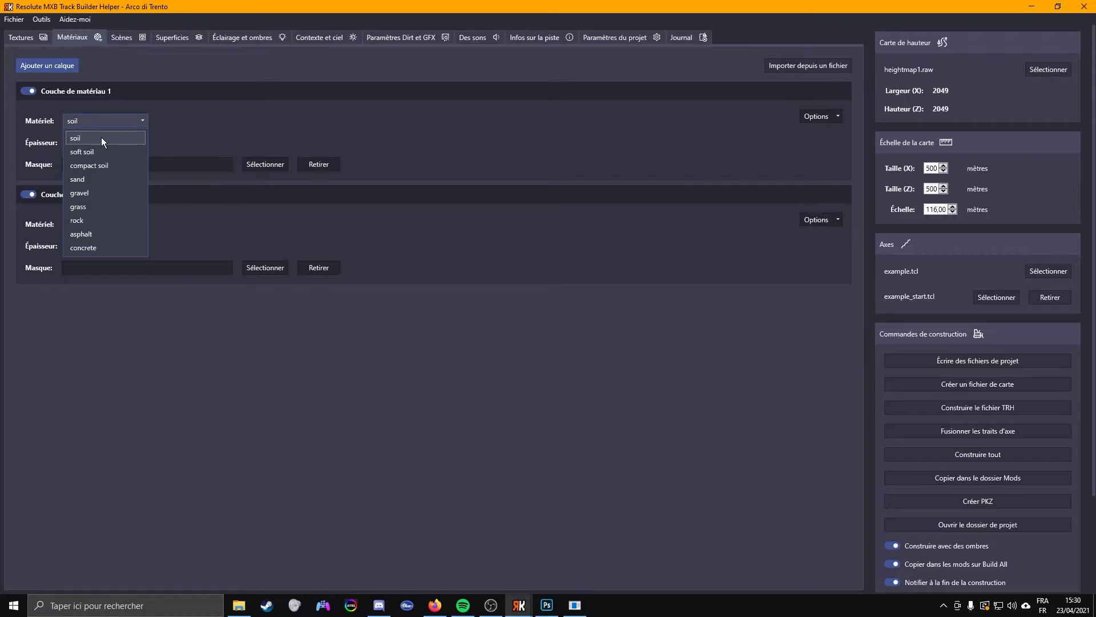
click(102, 121)
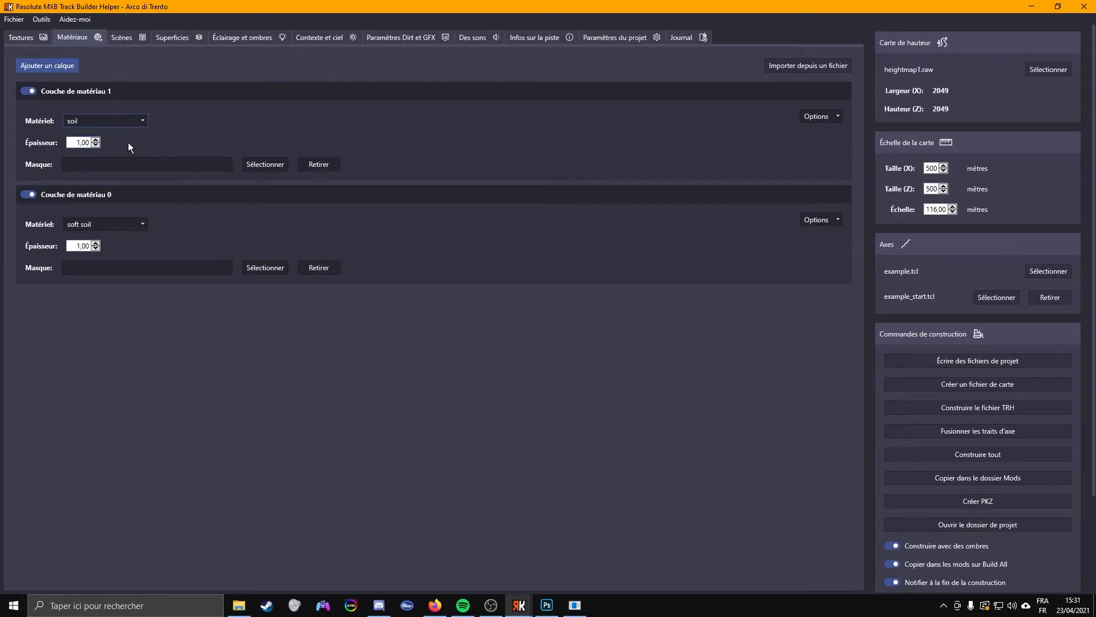
Compare Arco di Trento's texture layers, from the mountain layer down to the dirt layers, with its two material layers.
click(39, 40)
scroll(231, 275, down, 2)
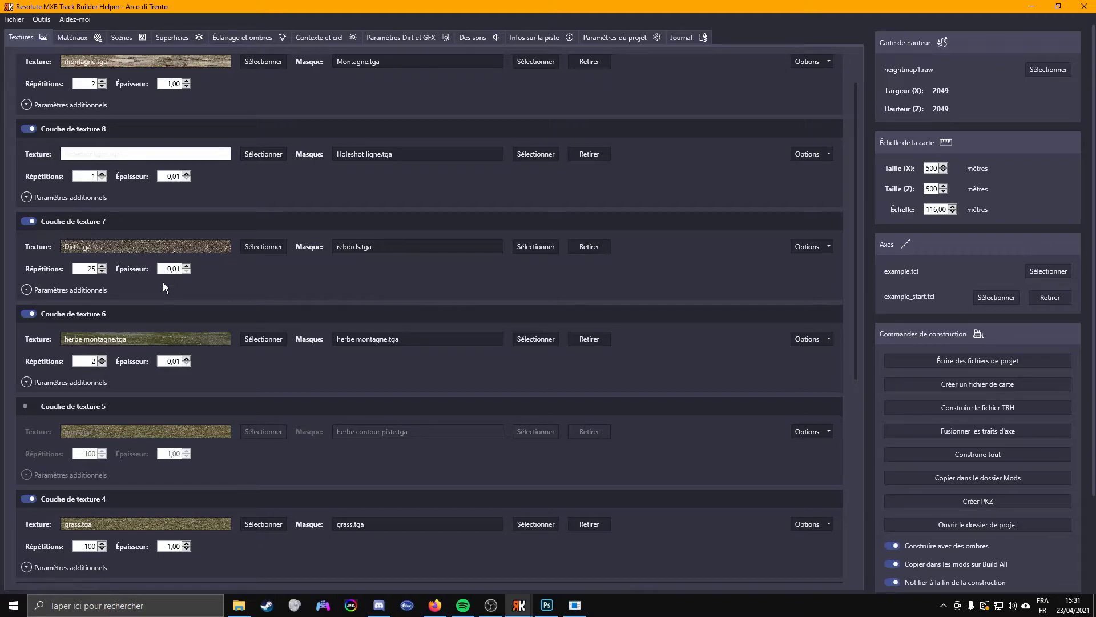
scroll(183, 299, down, 6)
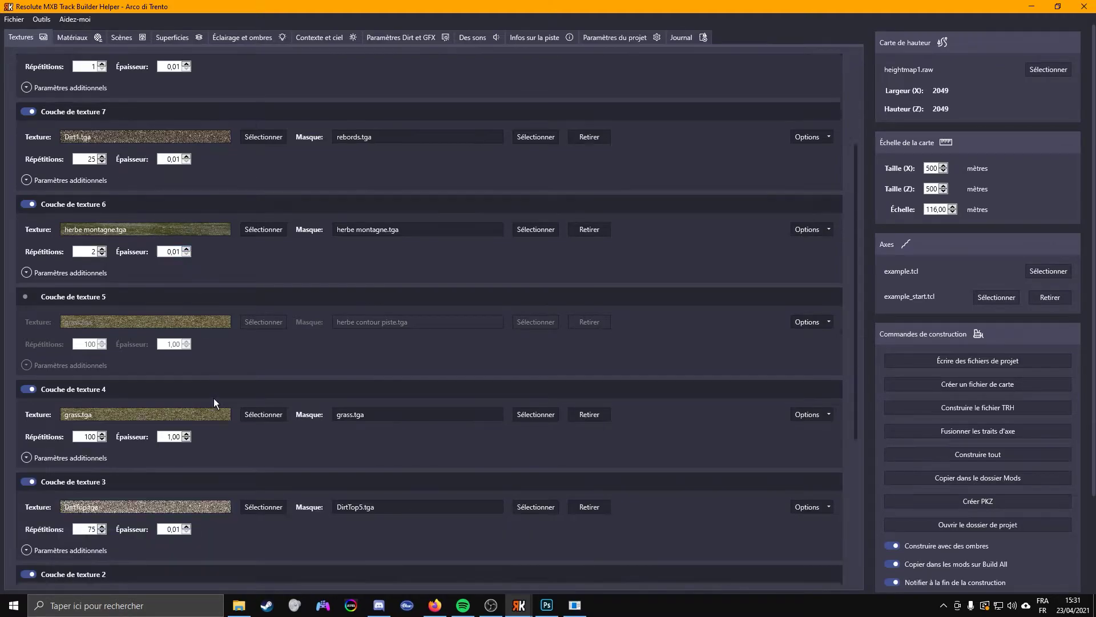
scroll(216, 405, down, 2)
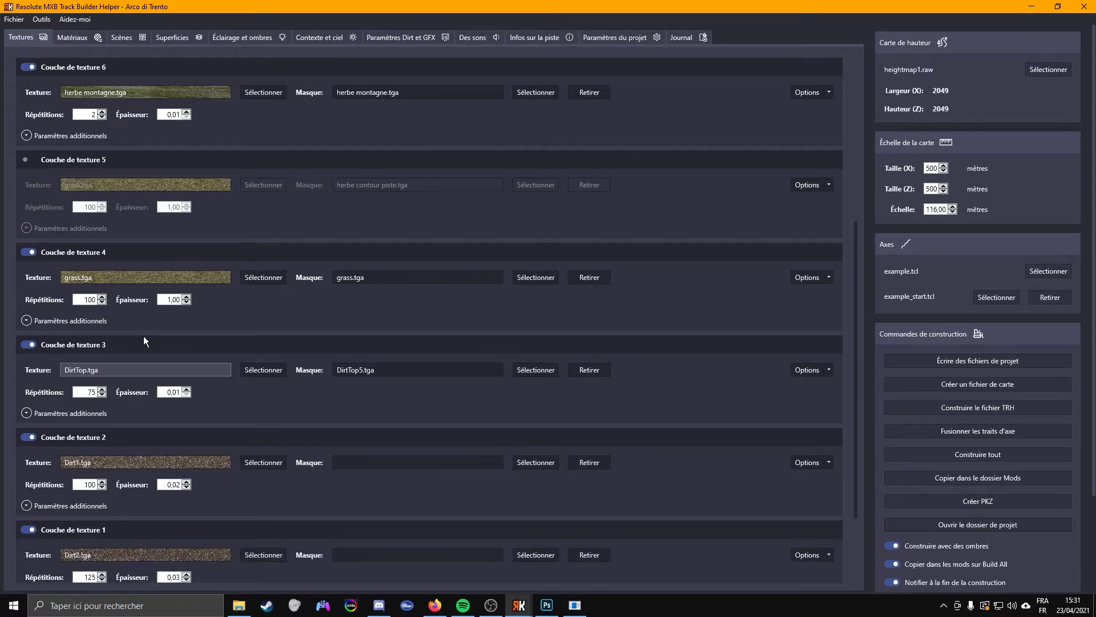
click(71, 38)
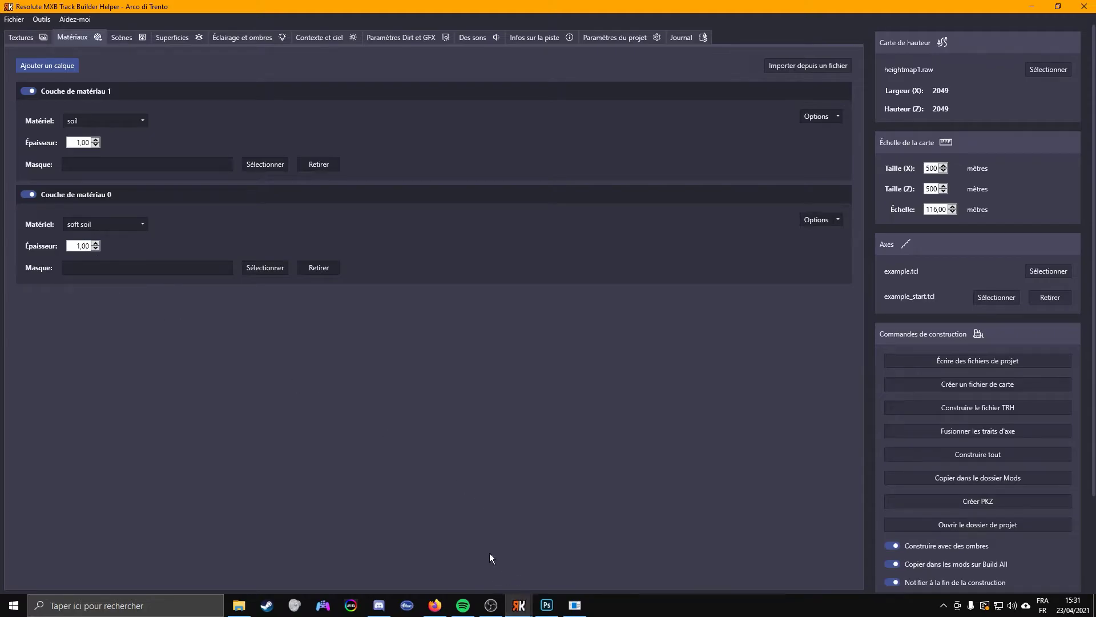
click(32, 37)
scroll(218, 413, down, 1)
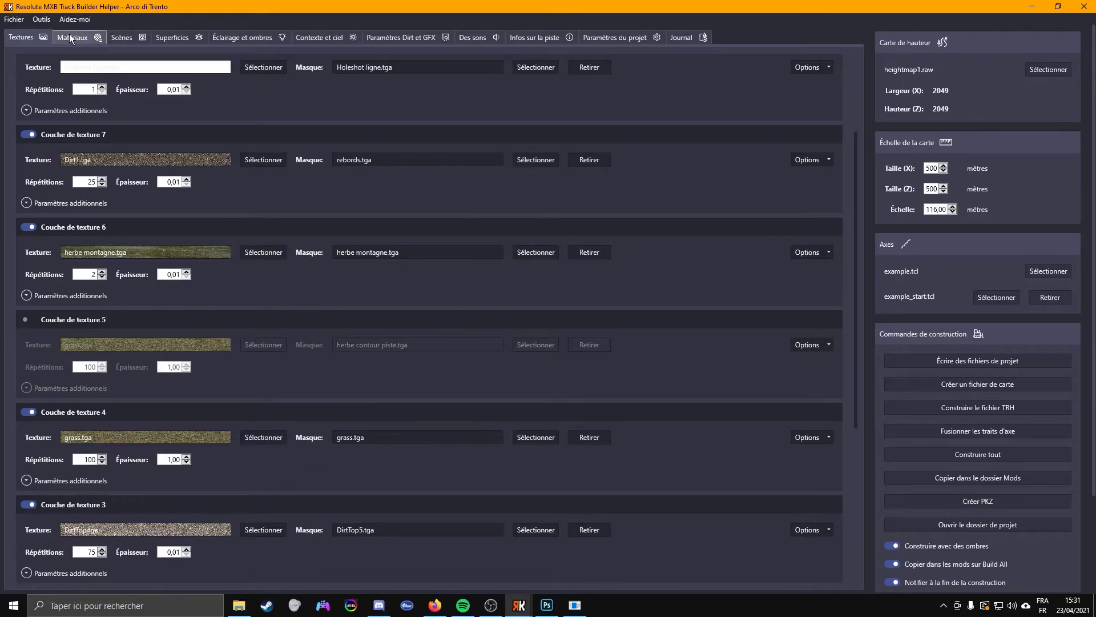
click(70, 36)
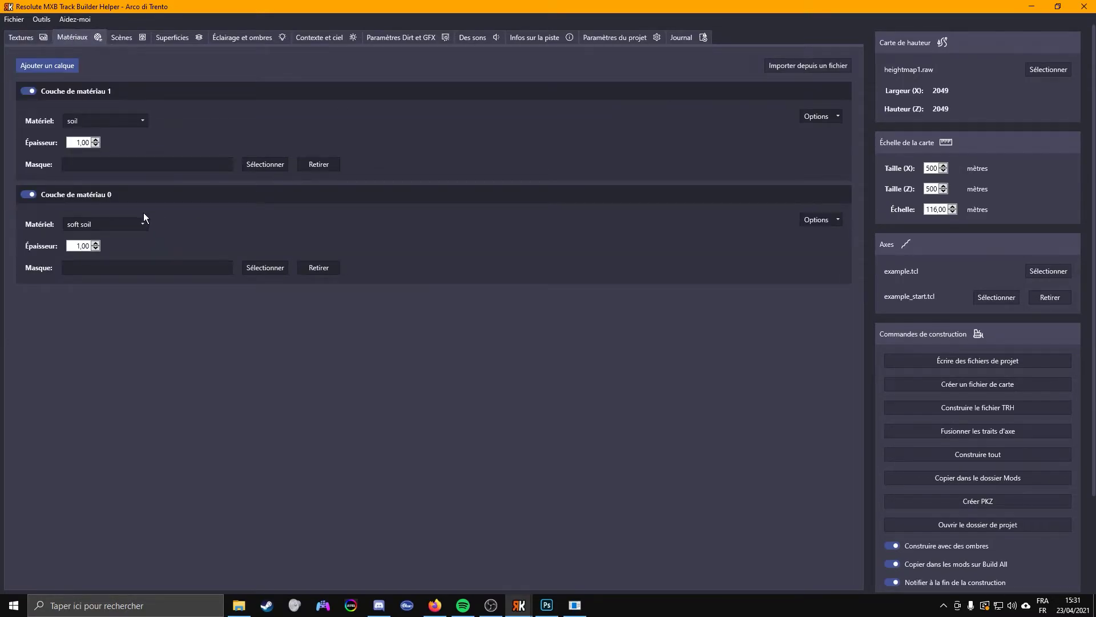
click(23, 37)
scroll(195, 425, down, 15)
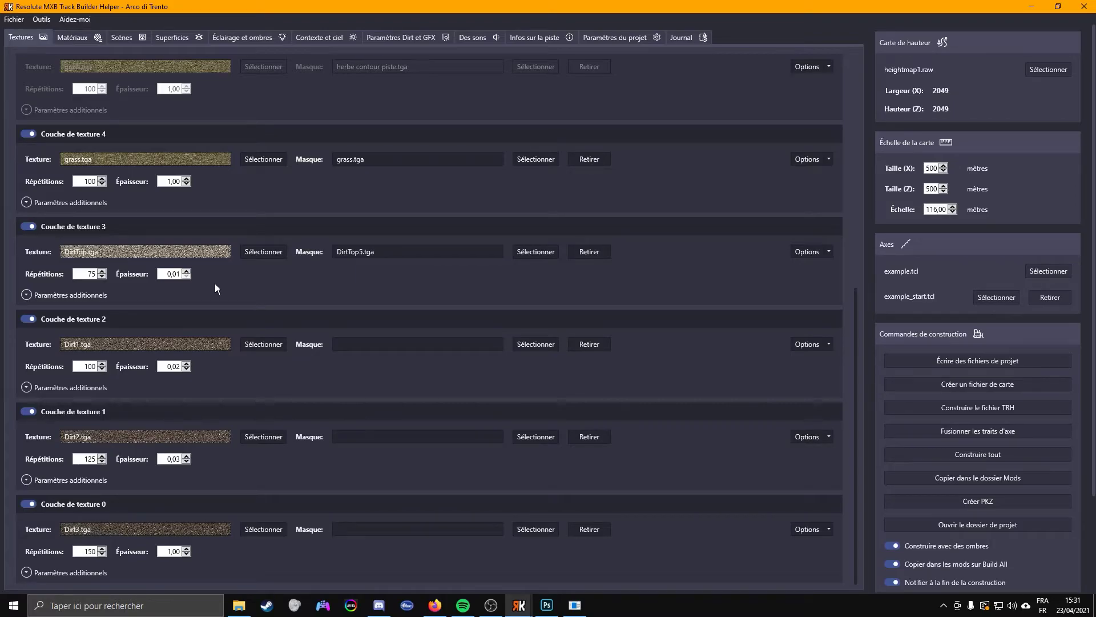
click(66, 39)
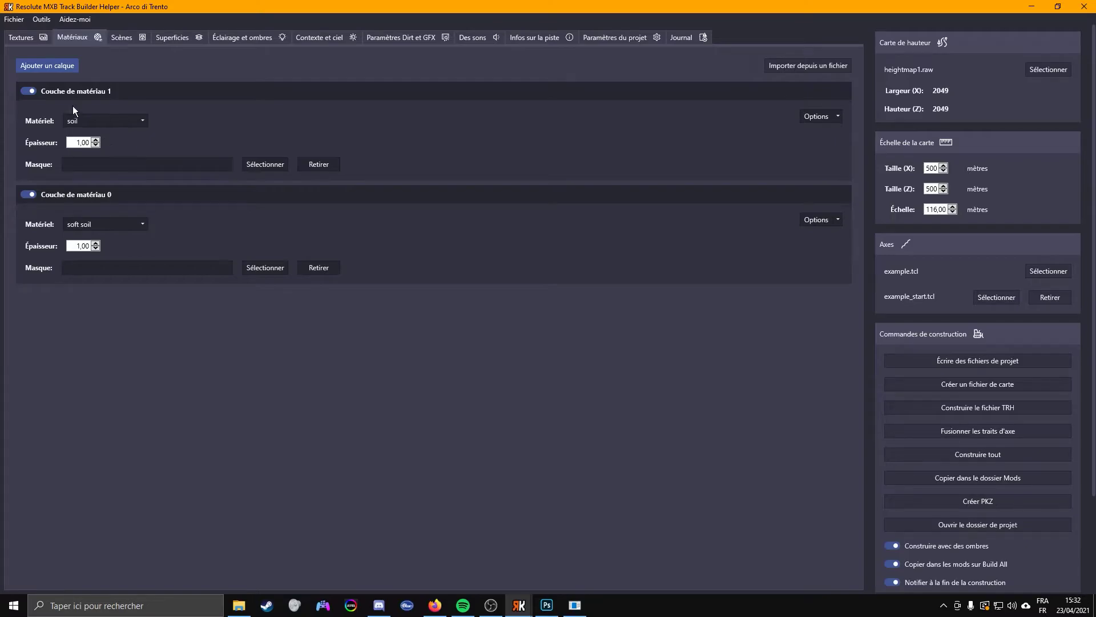
Examine the repetitions and thickness of the DirtTop, Dirt1, Dirt2 and Dirt3 texture layers against the soil materials.
click(20, 37)
scroll(262, 379, down, 6)
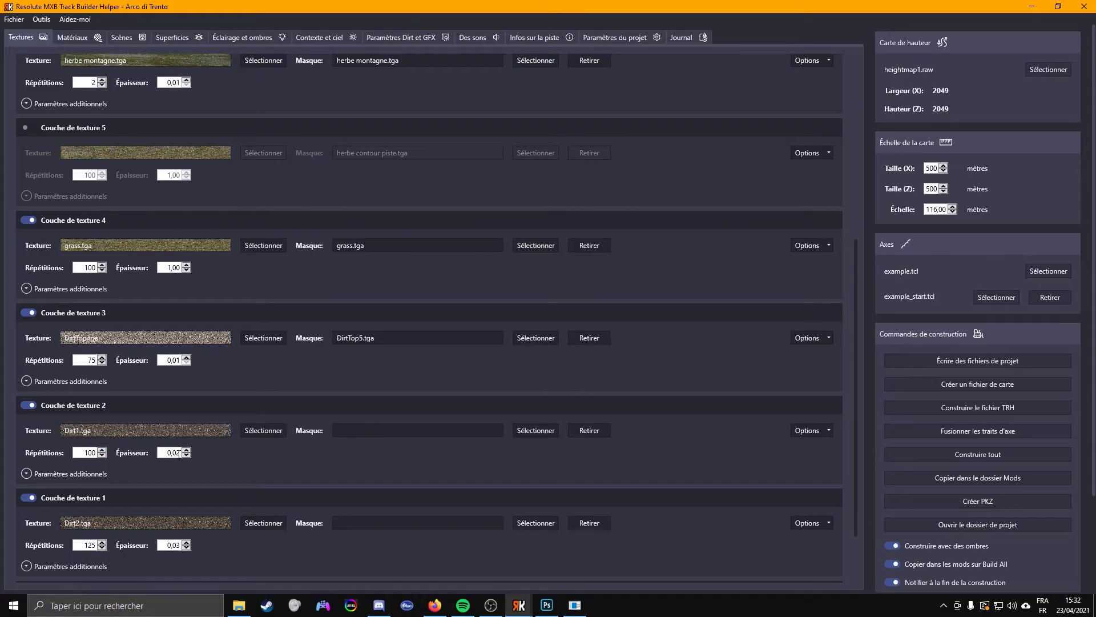
scroll(173, 458, down, 2)
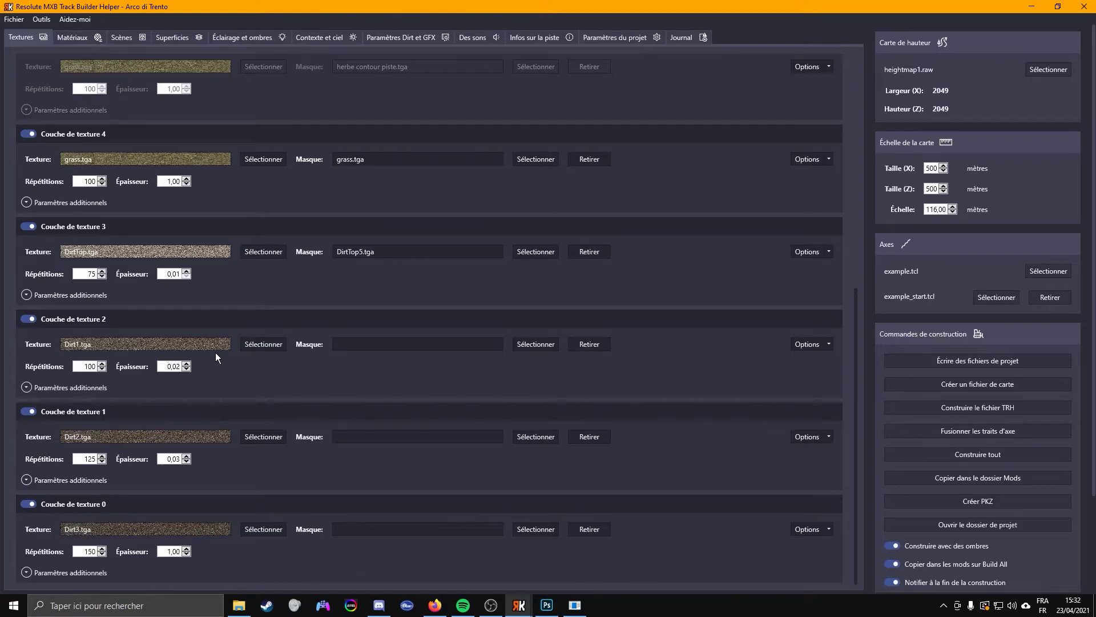
click(78, 40)
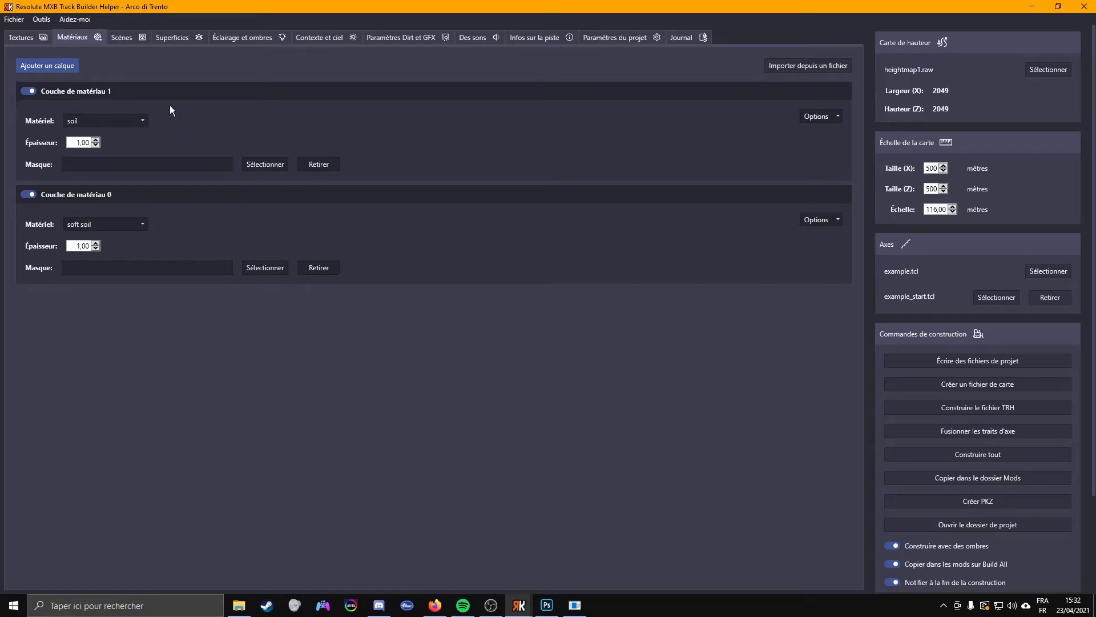
click(21, 37)
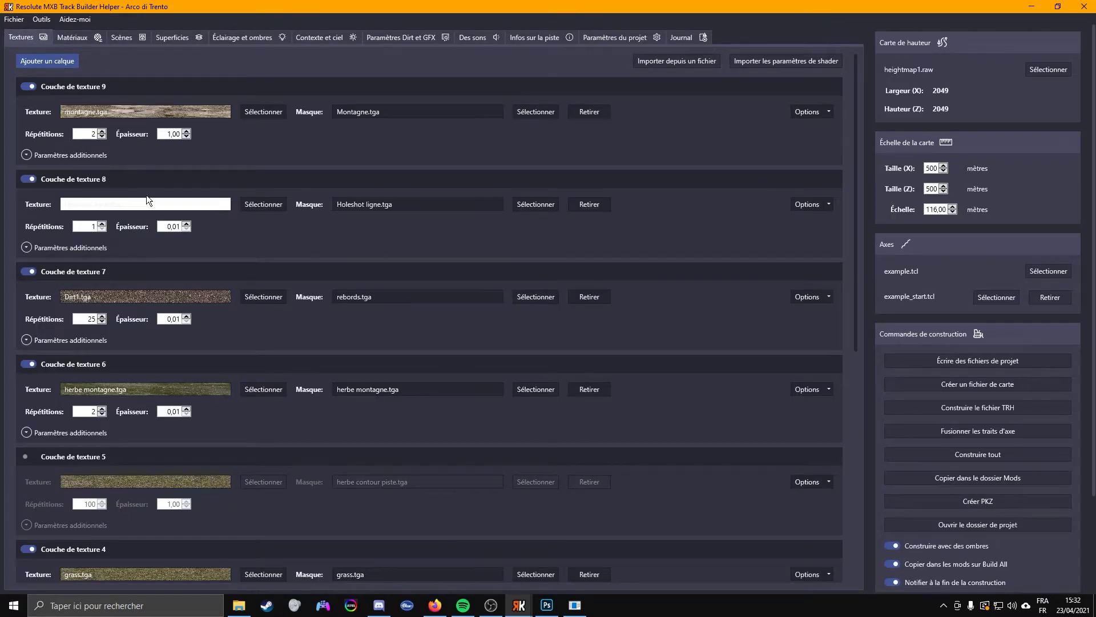
scroll(141, 181, down, 10)
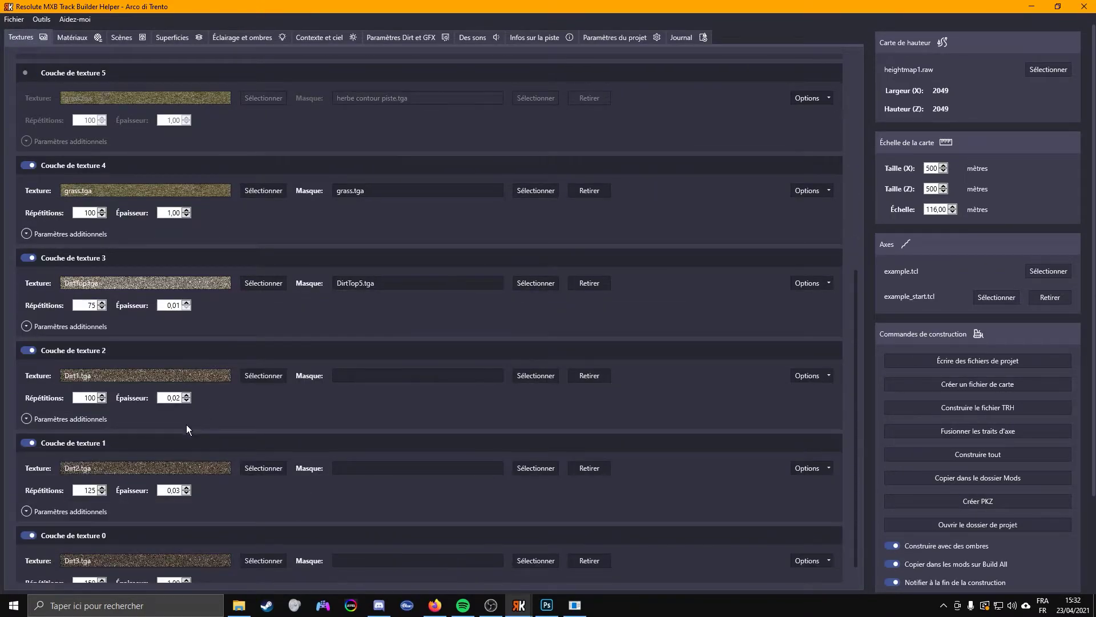
scroll(188, 423, down, 1)
scroll(171, 321, up, 14)
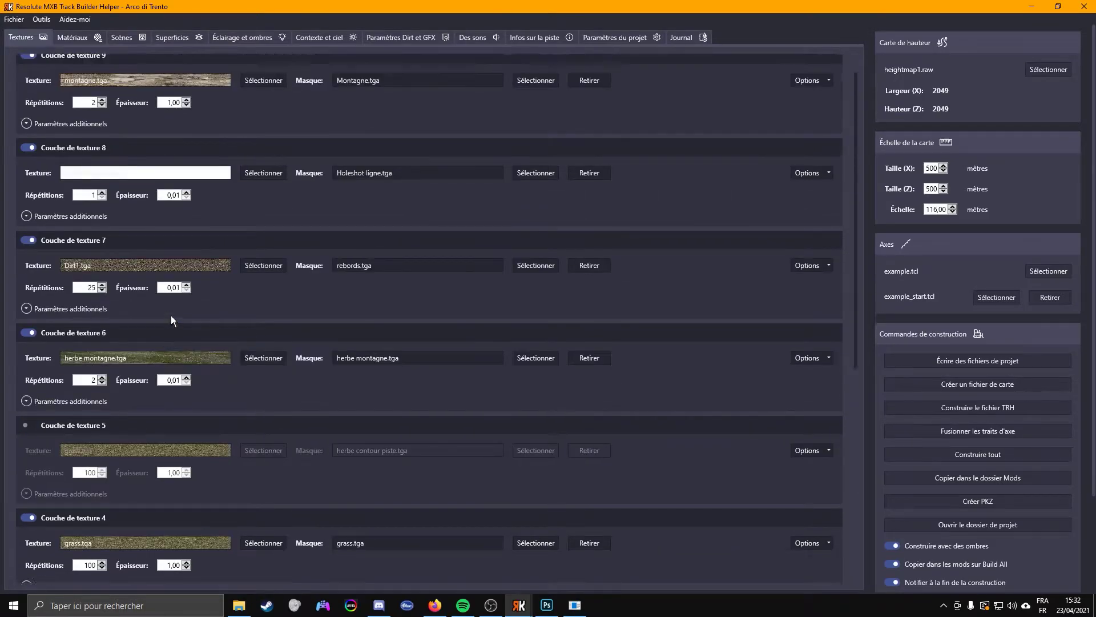
scroll(171, 314, up, 1)
scroll(140, 118, down, 11)
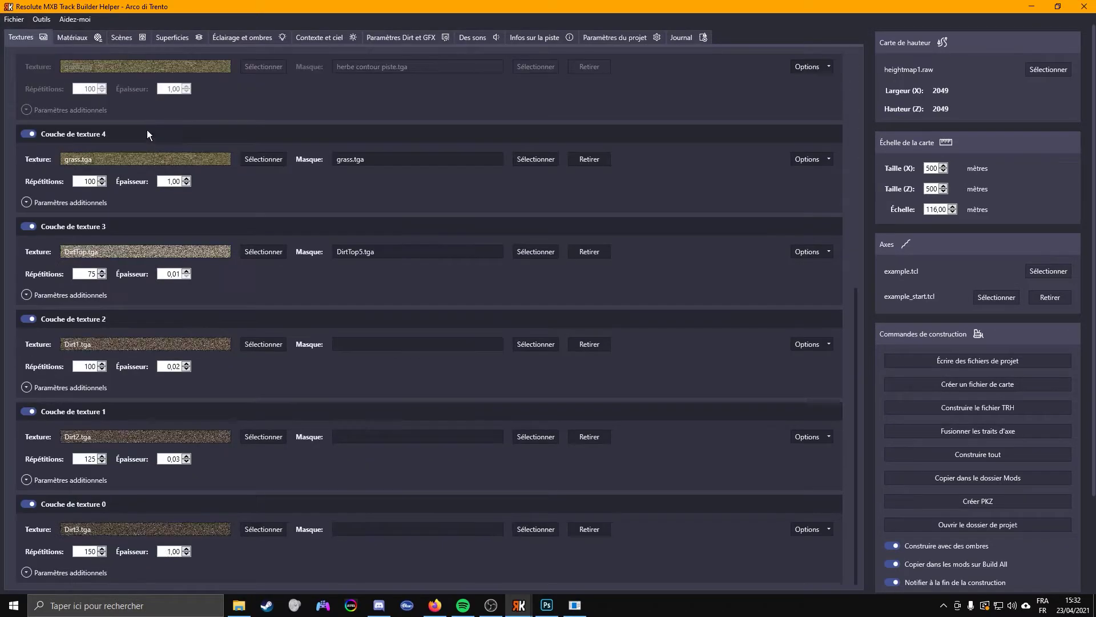
click(81, 39)
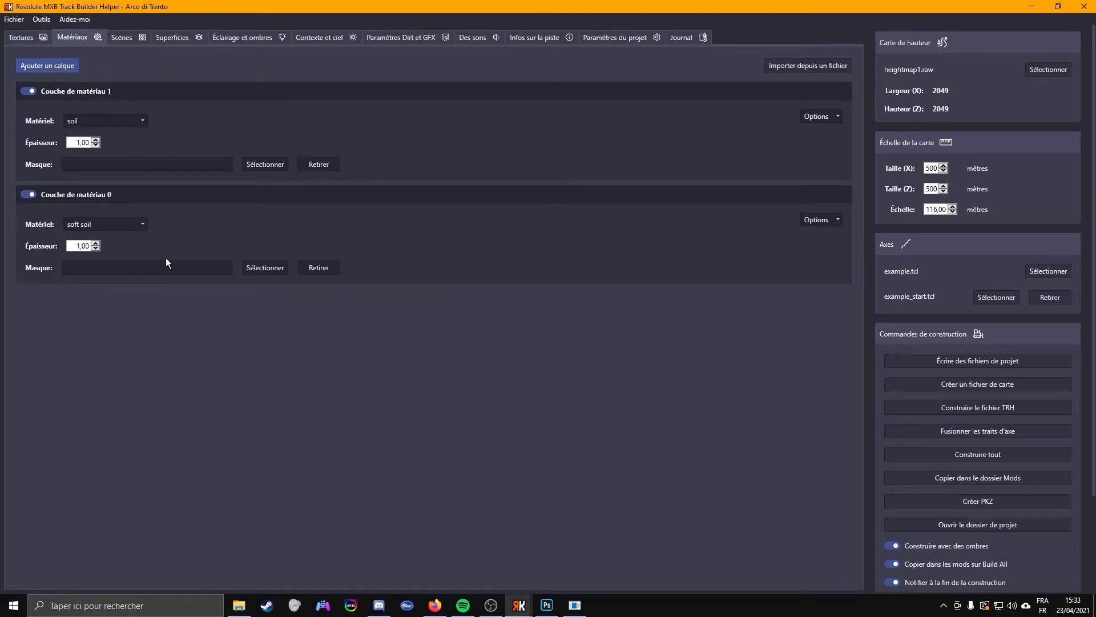
Review the herbe montagne and grass texture layers and their masks alongside the material layers' masks.
click(23, 38)
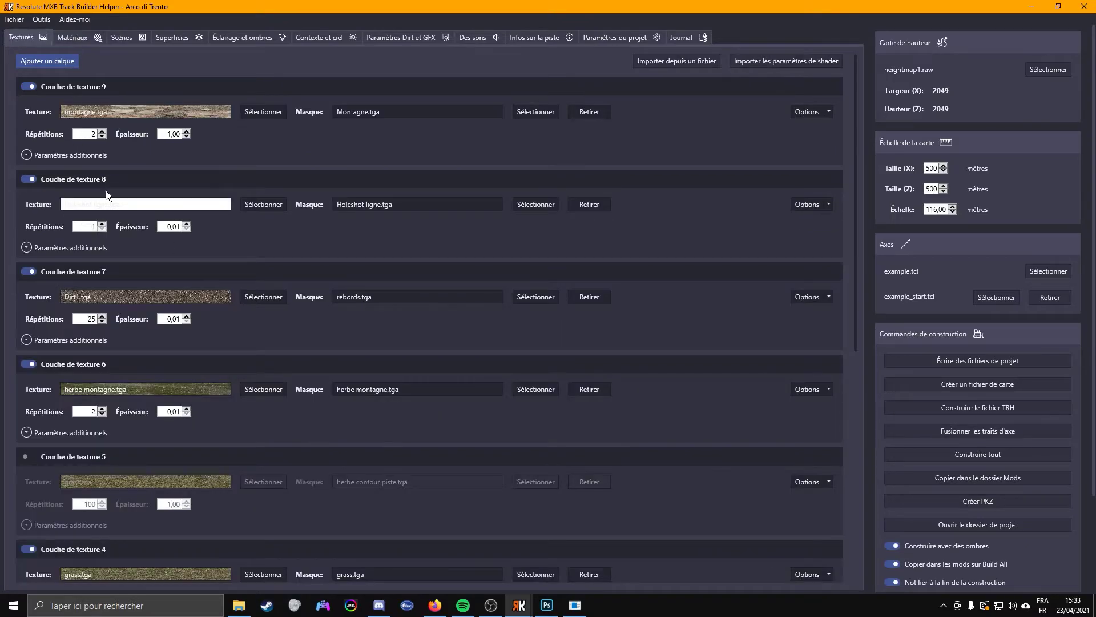
scroll(145, 358, down, 4)
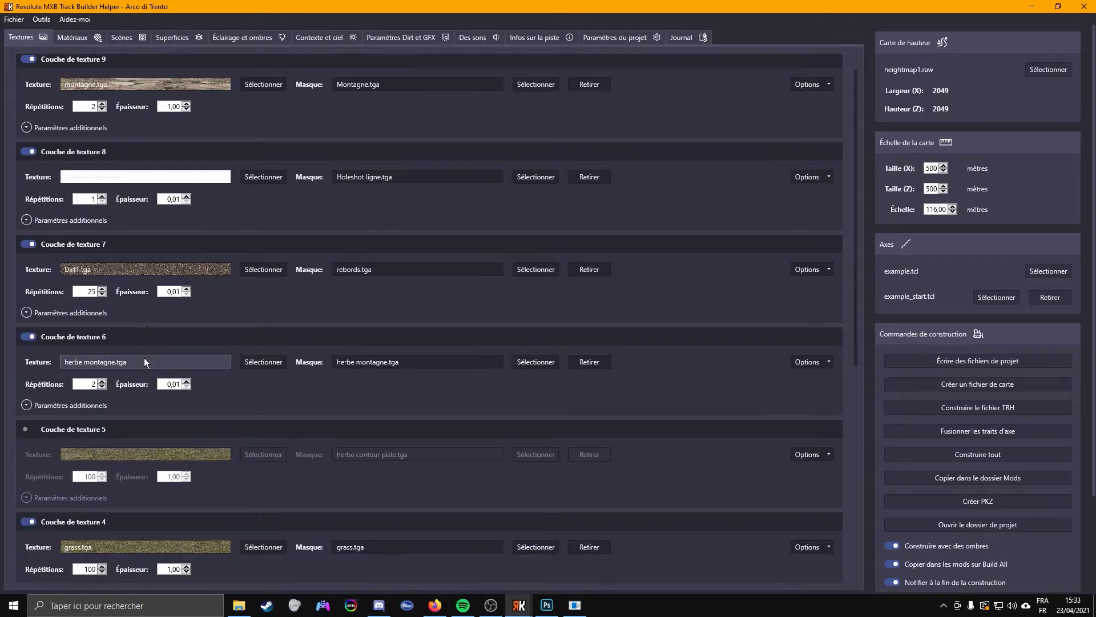
scroll(246, 509, down, 1)
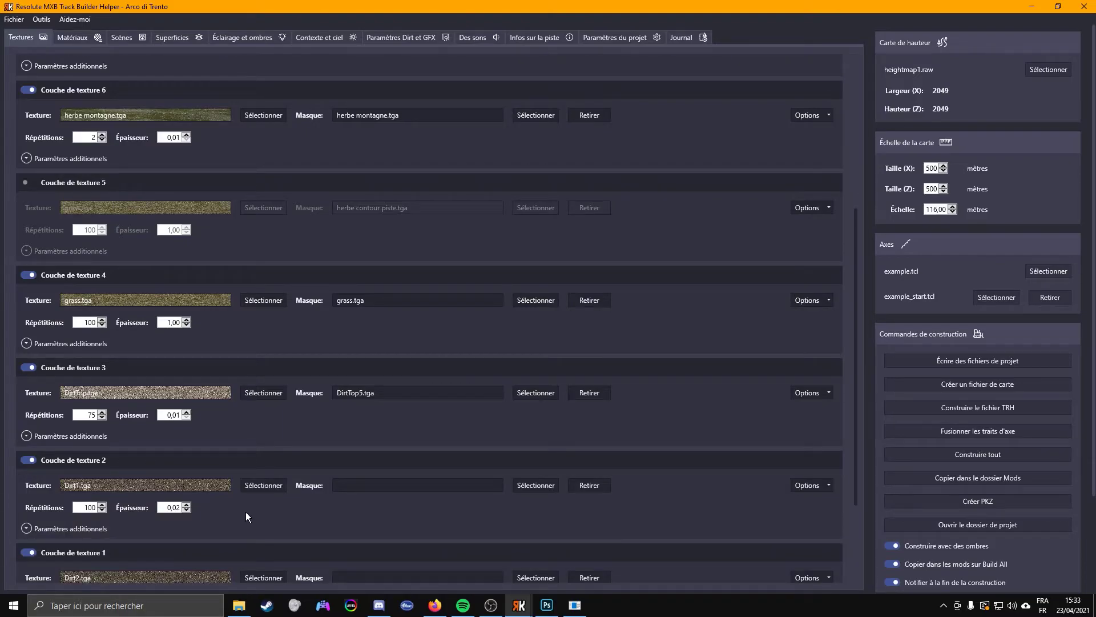
scroll(190, 364, up, 2)
scroll(190, 365, down, 2)
click(83, 37)
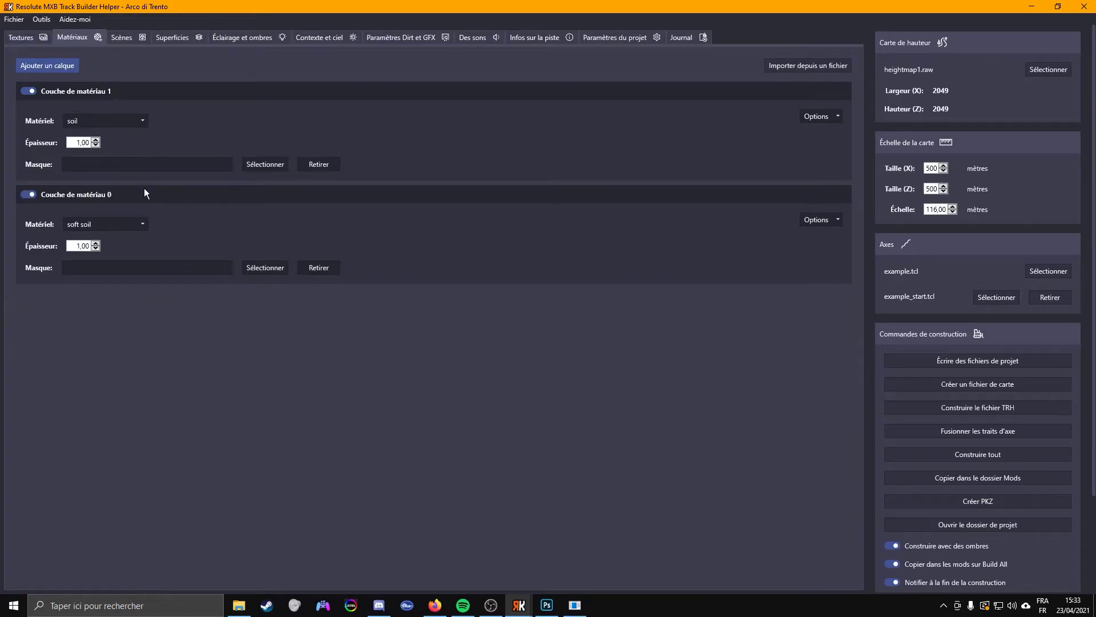
click(29, 37)
scroll(150, 241, down, 8)
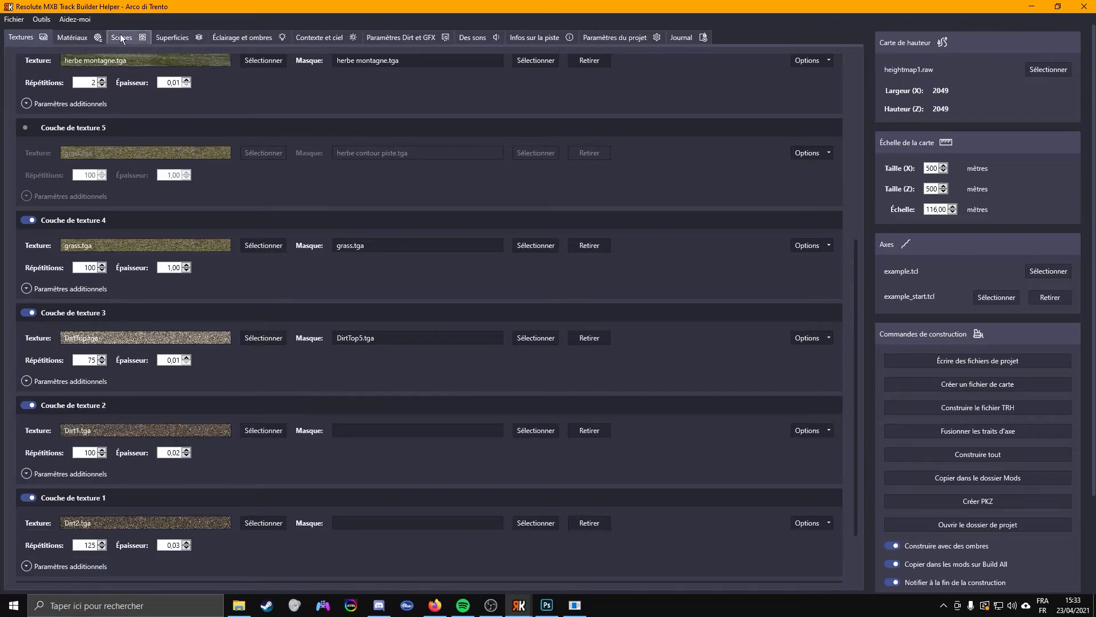
click(93, 40)
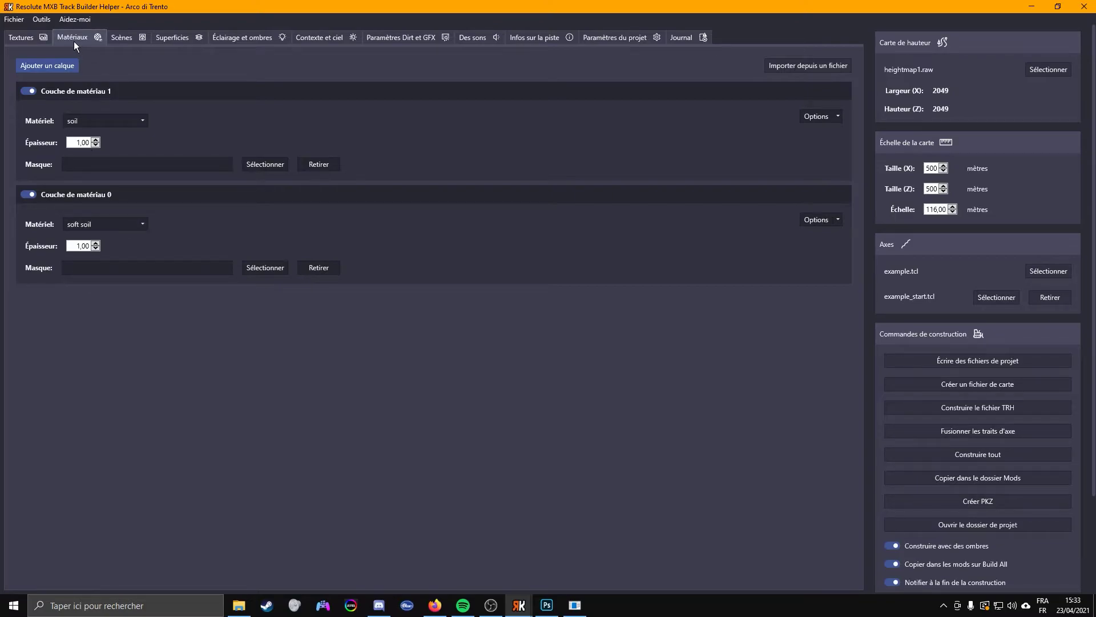
click(33, 38)
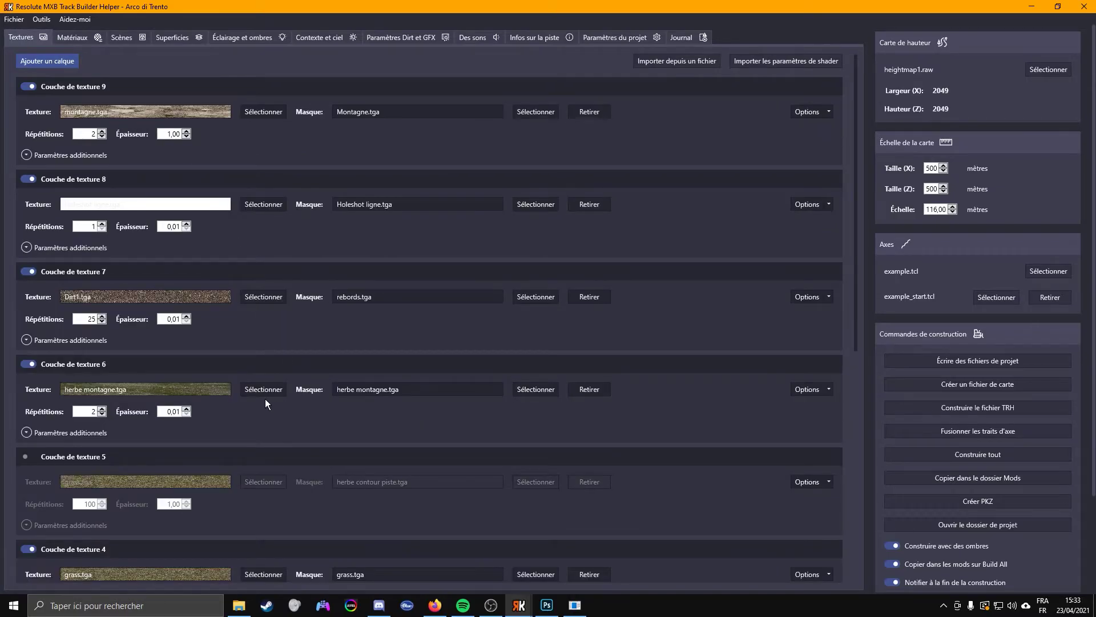
scroll(264, 400, down, 3)
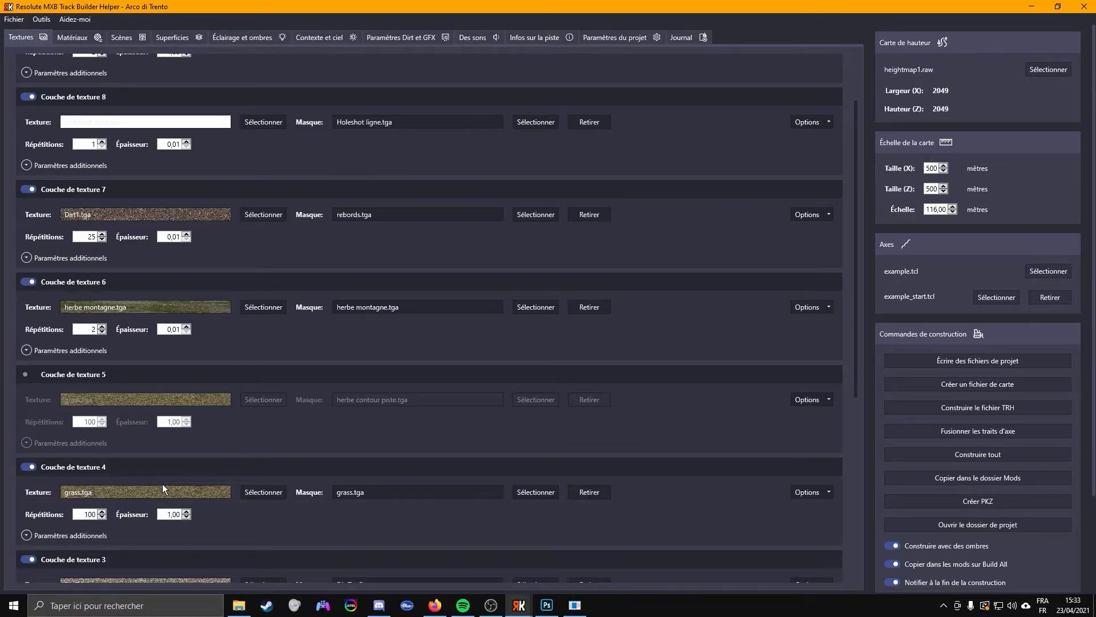
click(80, 38)
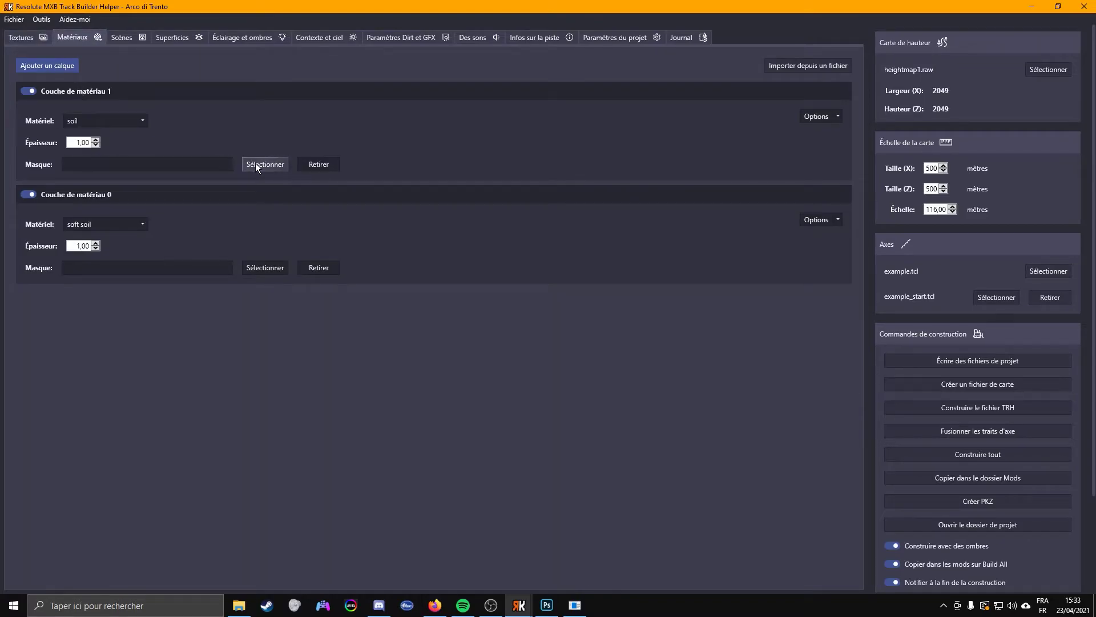
Set the material of material layer 1 to grass.
click(25, 37)
click(83, 41)
click(105, 121)
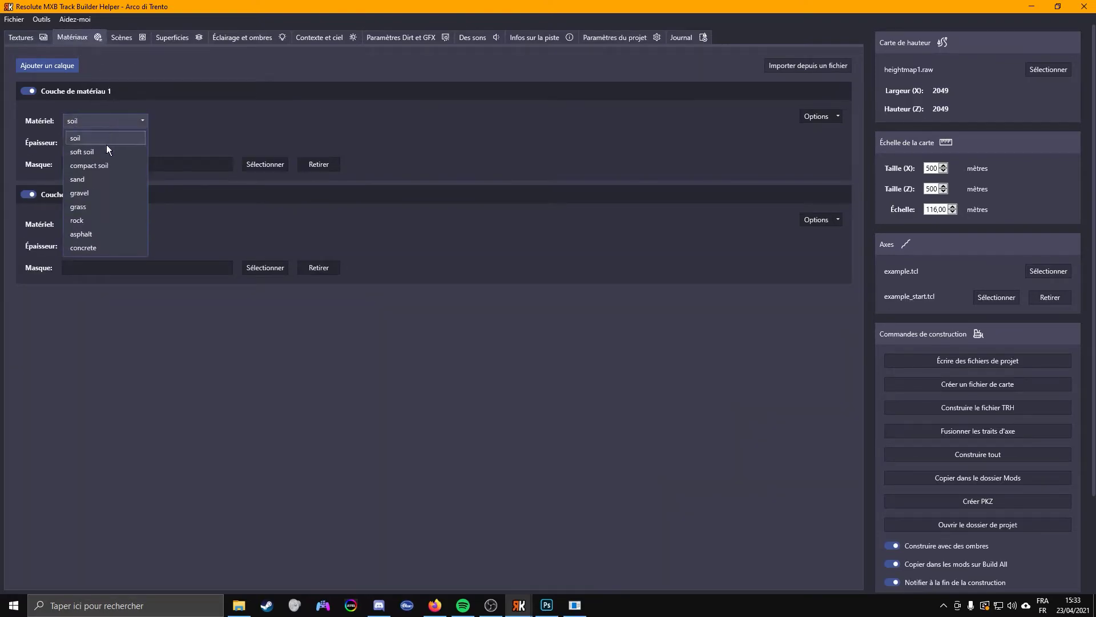
click(85, 206)
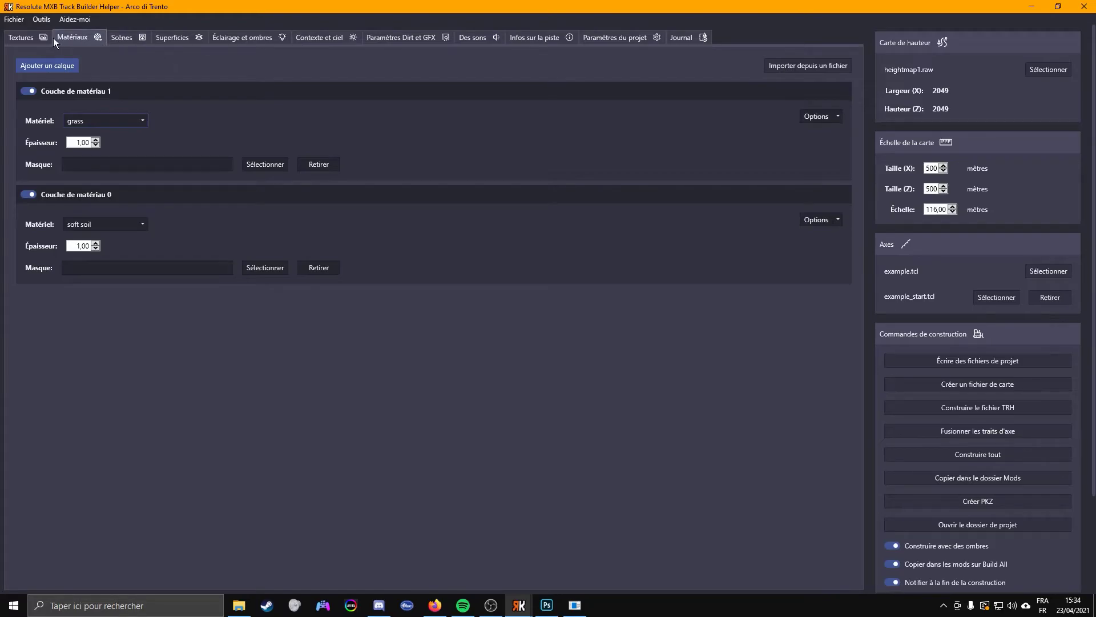
Examine the additional parameters of texture layer 4 (grass.tga), including its normal map and 3D grass settings, and collapse them.
click(29, 36)
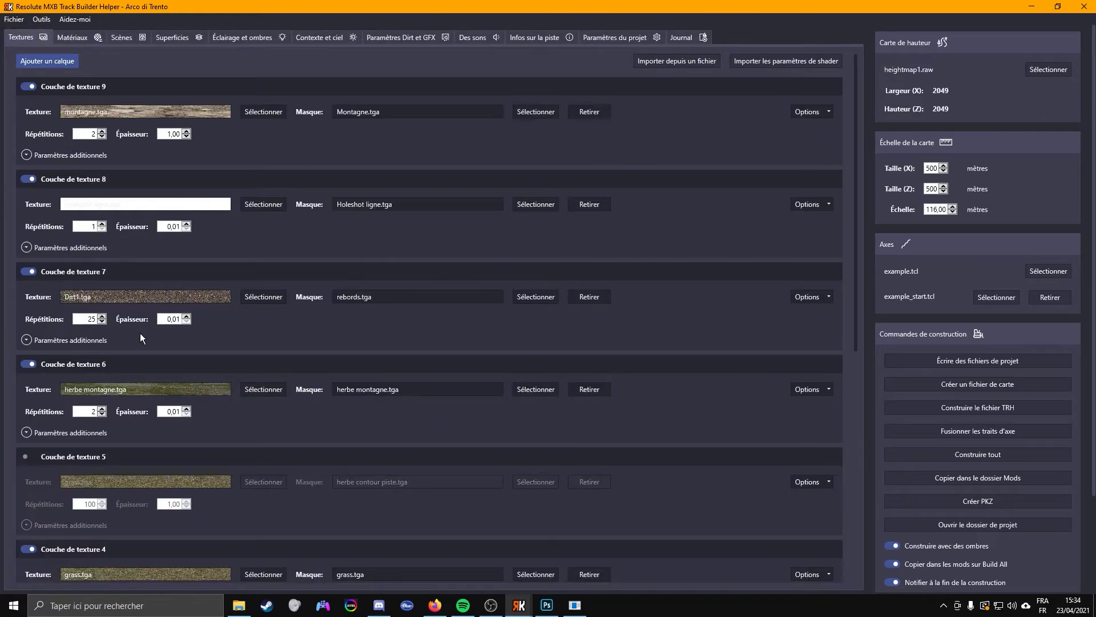
scroll(111, 436, down, 4)
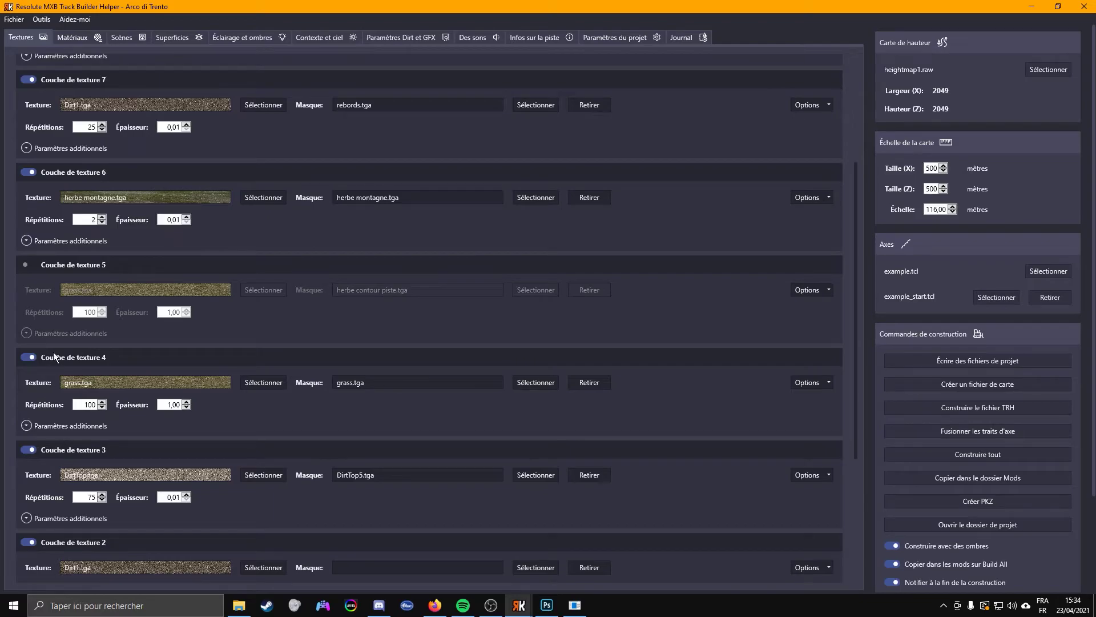
click(53, 425)
scroll(132, 427, down, 1)
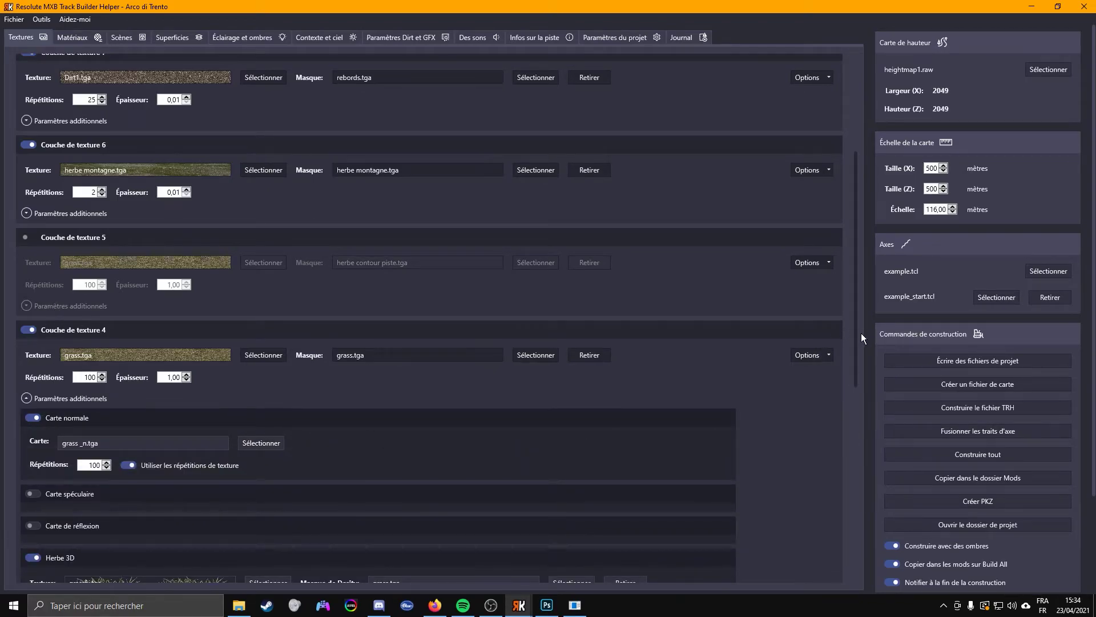
drag(856, 342, 875, 415)
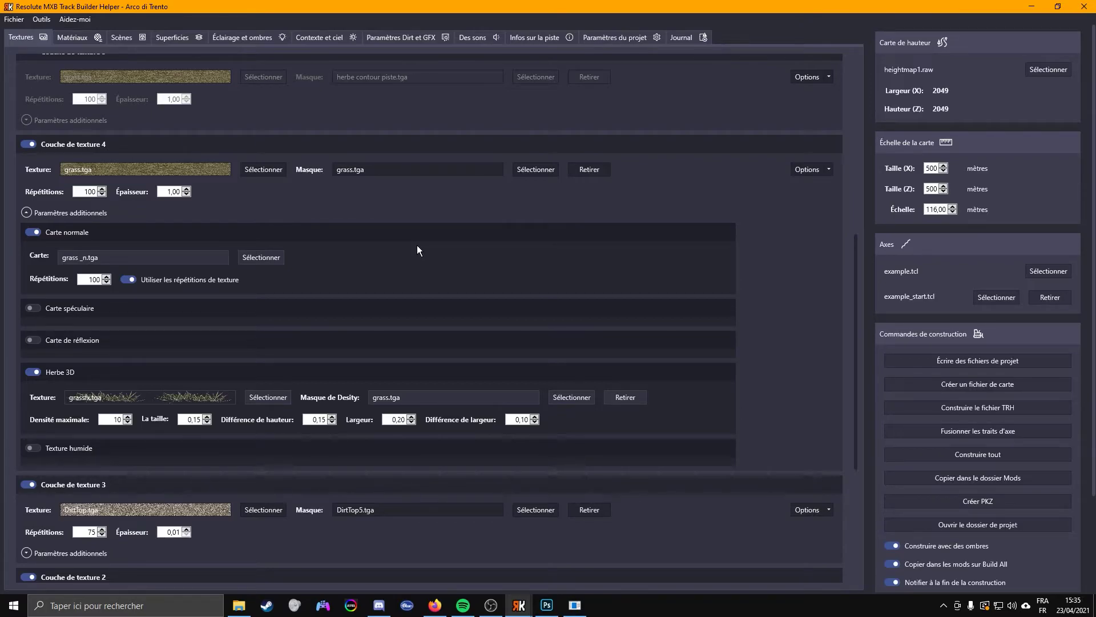
click(65, 210)
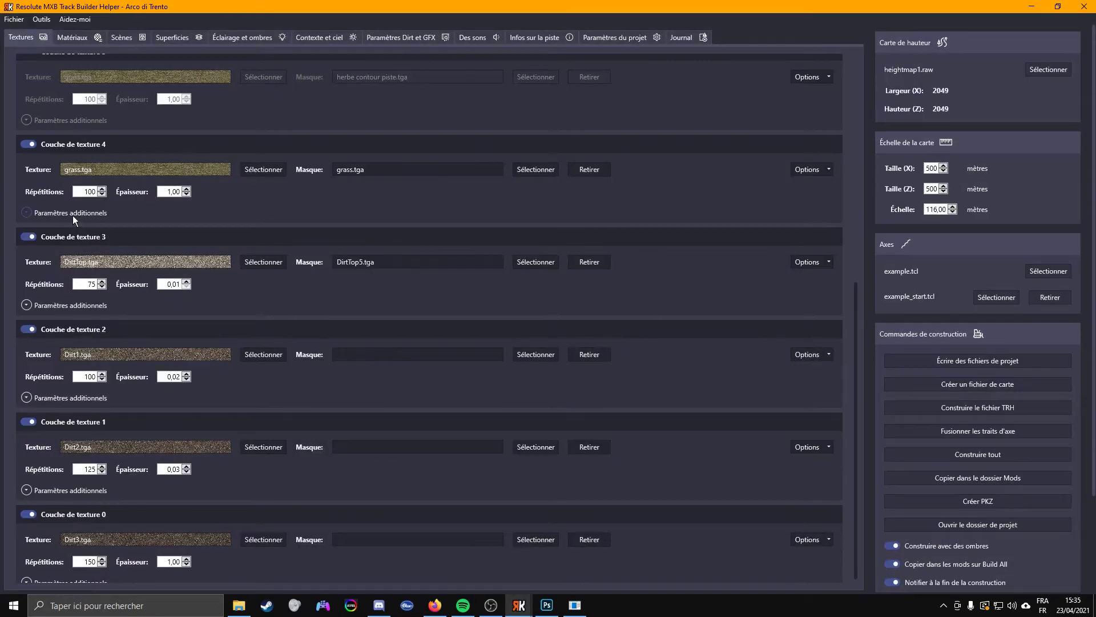
click(73, 215)
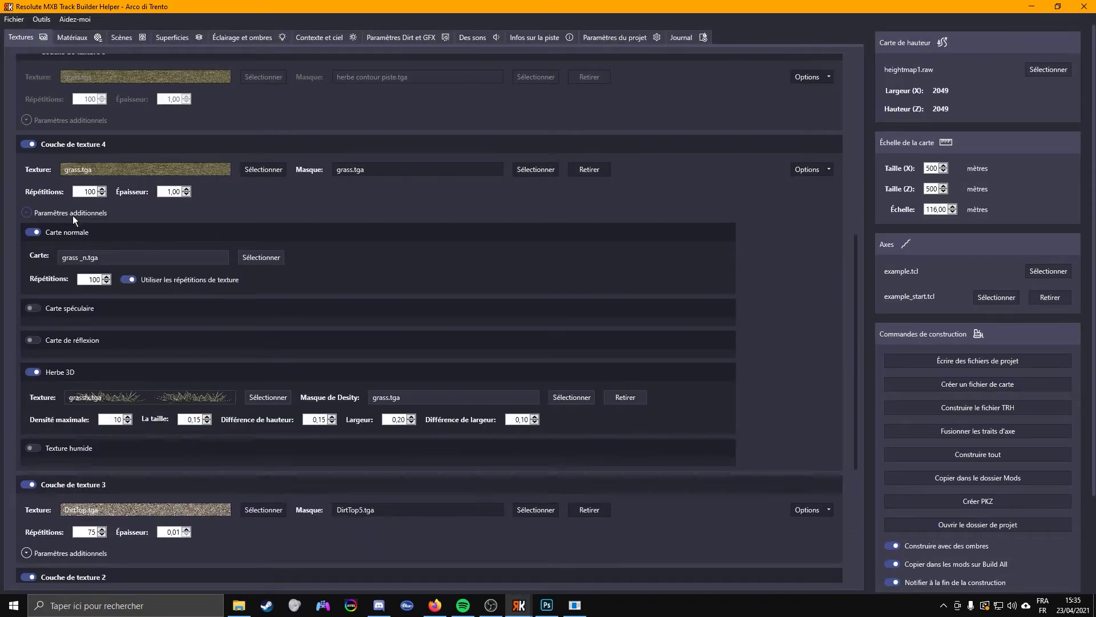
click(73, 214)
Check the material layers again and open the project's list of scene models.
click(84, 42)
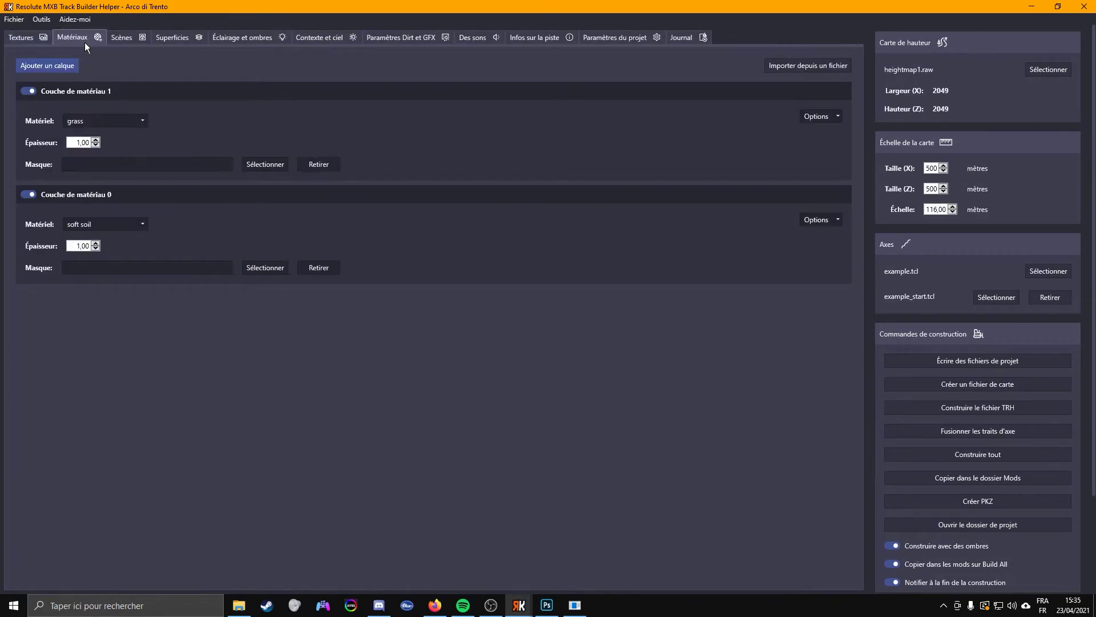
click(124, 36)
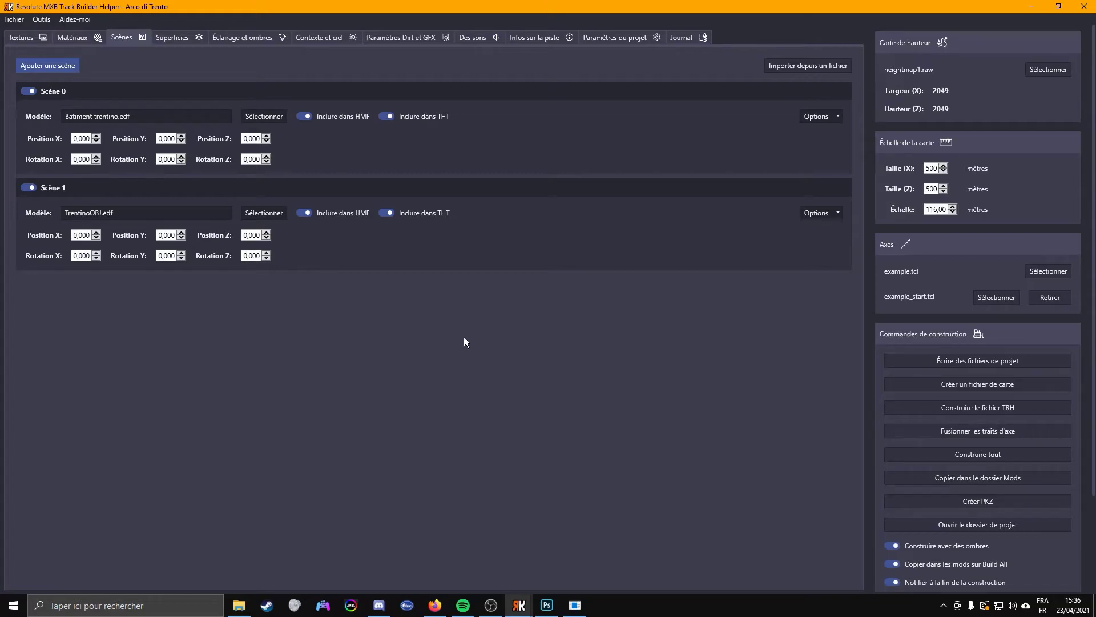
Open the Fbx2Edf converter, look through the FBX files in the Arco di trento folder, and close the file selection without loading one.
scroll(967, 388, down, 3)
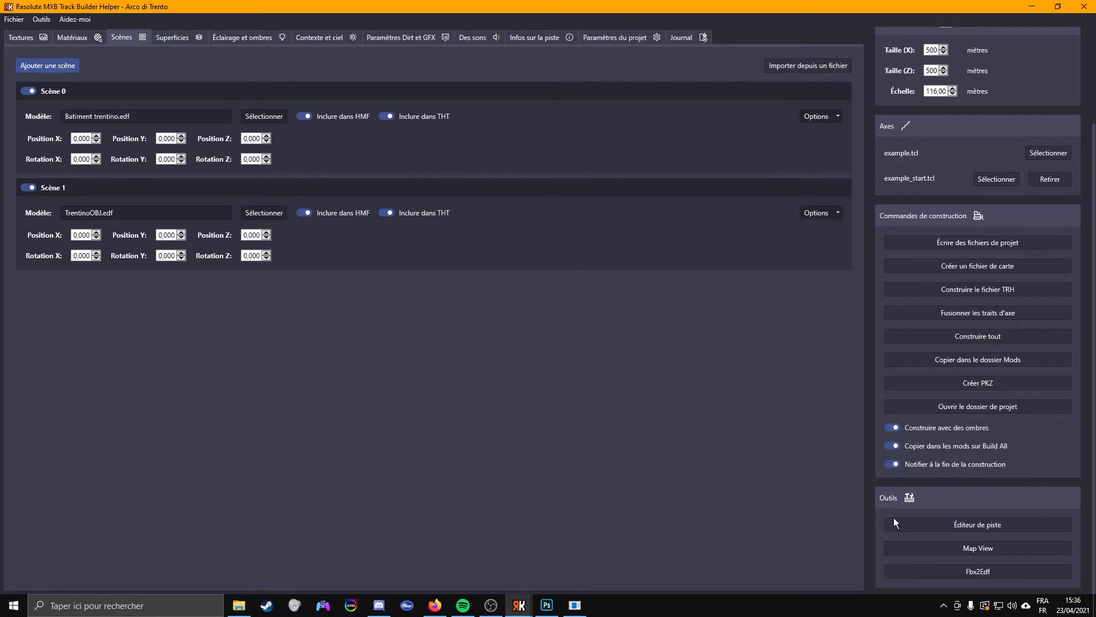
click(967, 569)
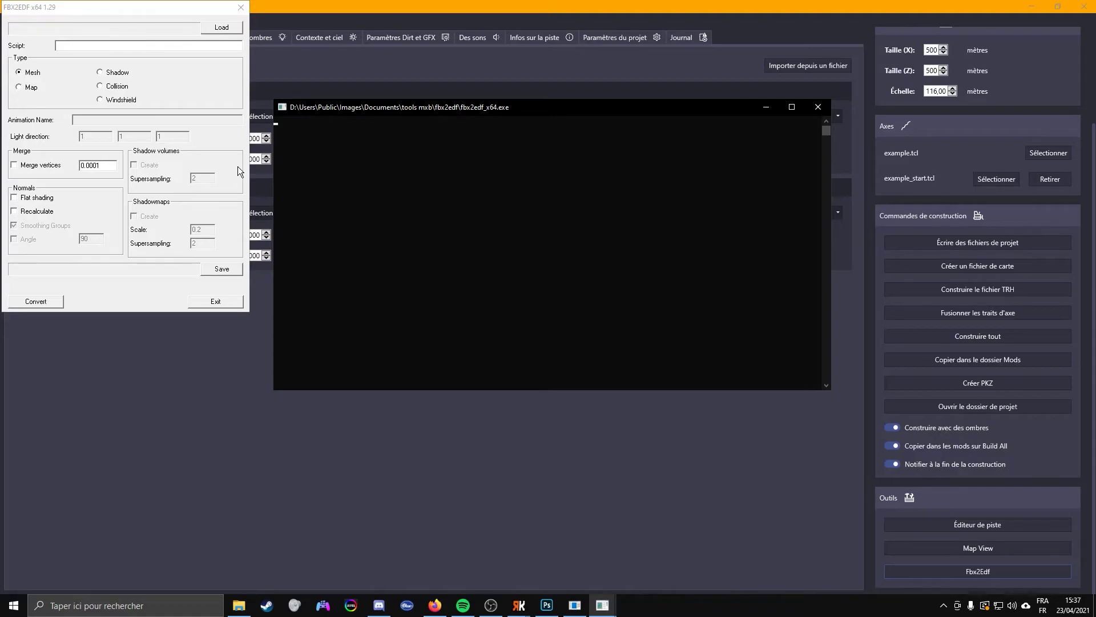
click(214, 28)
drag(541, 126, 549, 189)
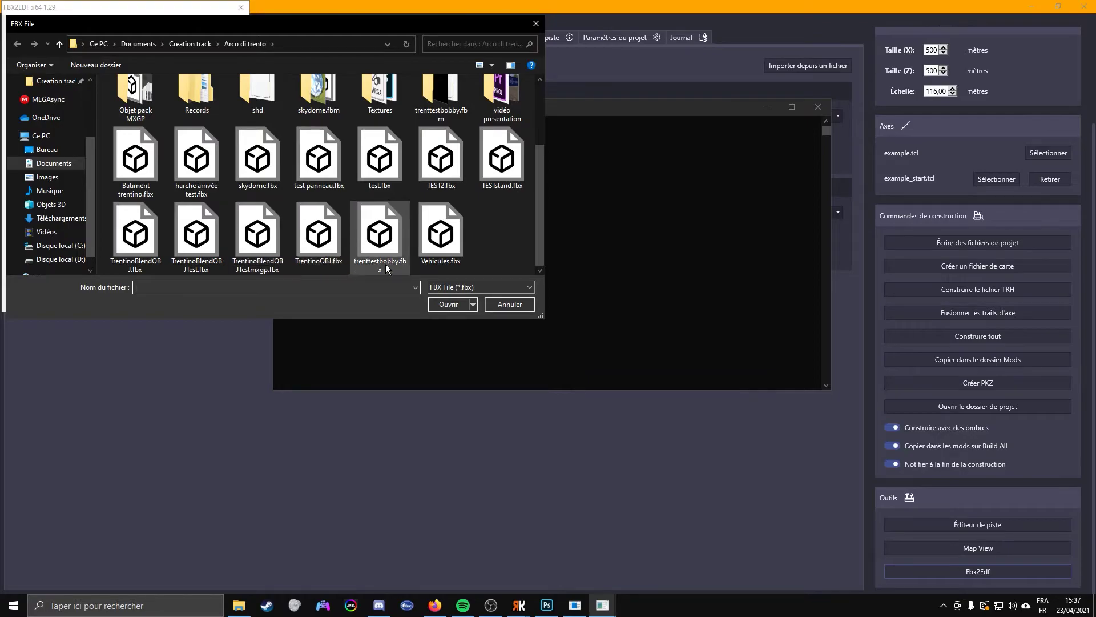
click(505, 307)
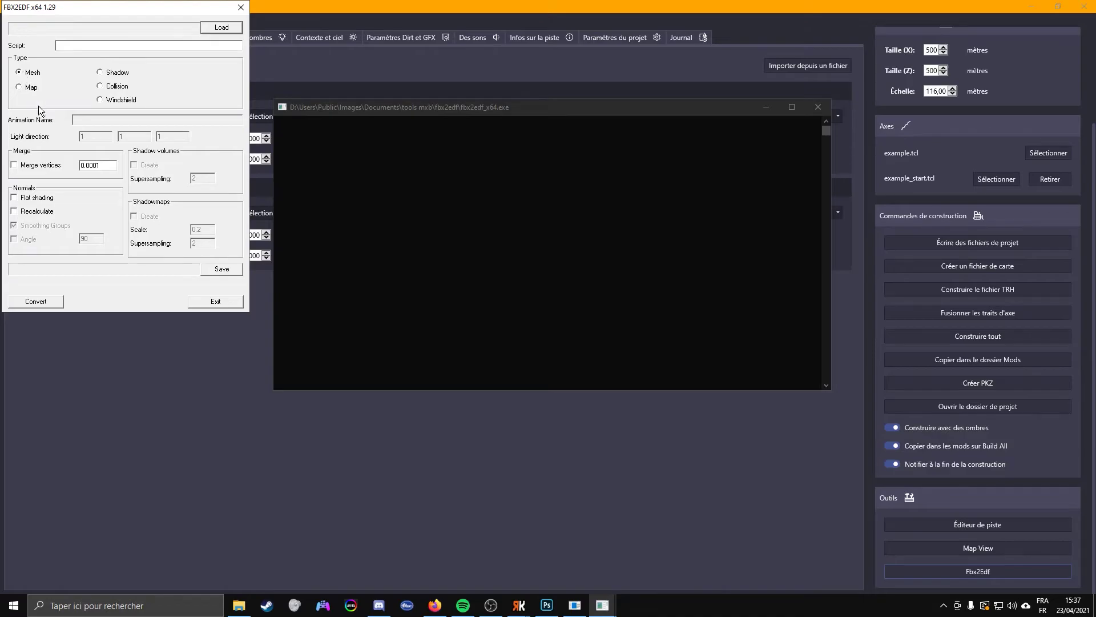
Open the EDF save location and browse from Arco di trento's Models folder to the Saint jean D'angély project folder.
click(222, 269)
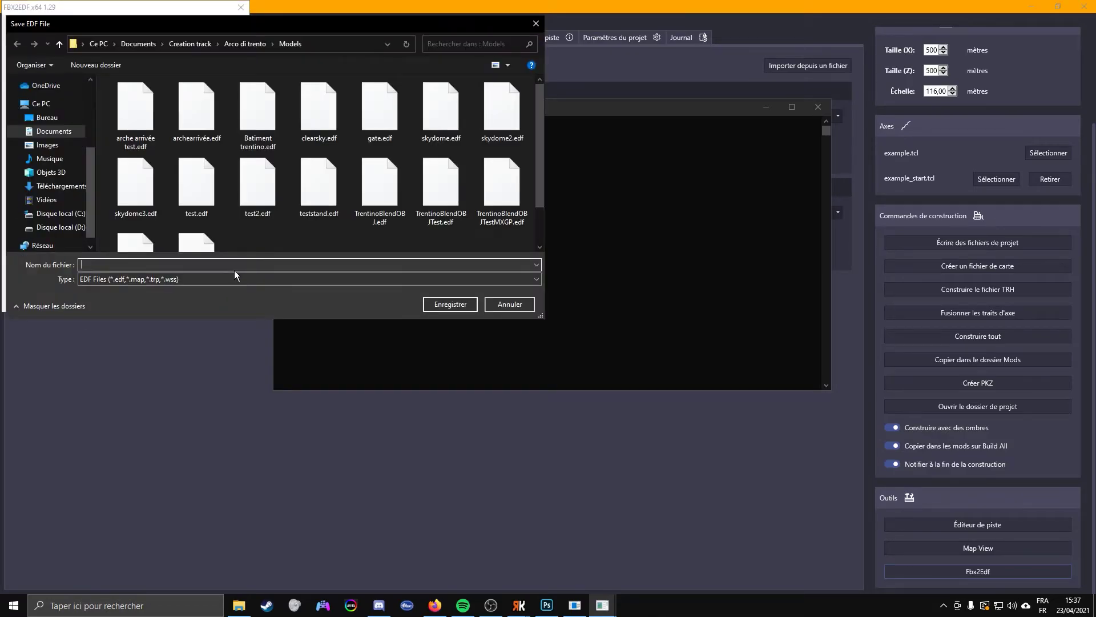
mouse_move(539, 163)
mouse_down()
mouse_move(540, 184)
mouse_move(548, 156)
mouse_up()
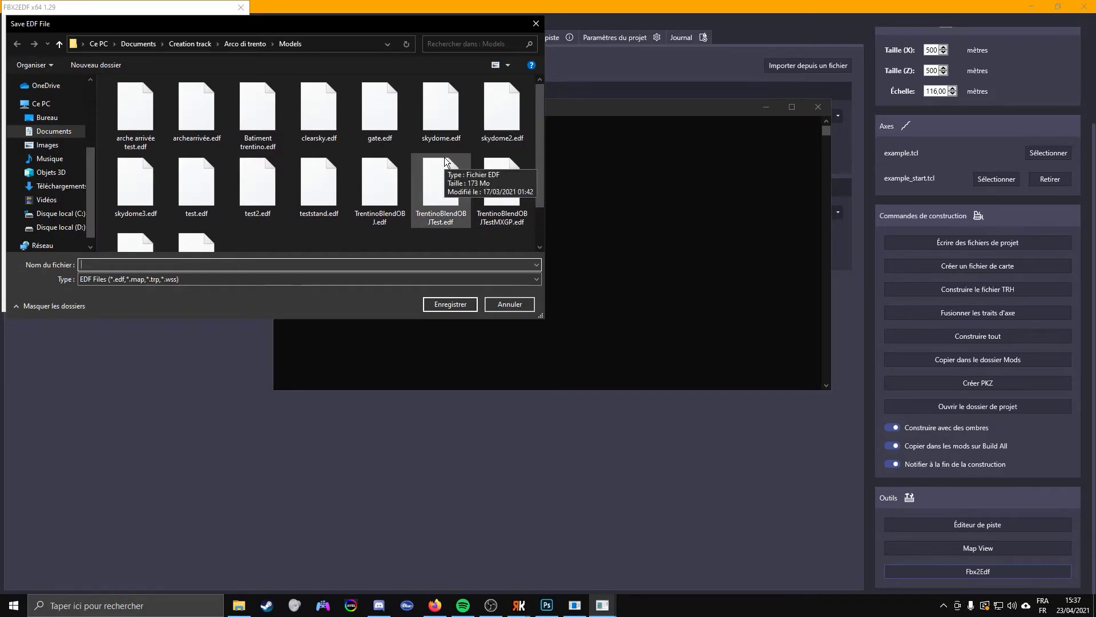
click(235, 46)
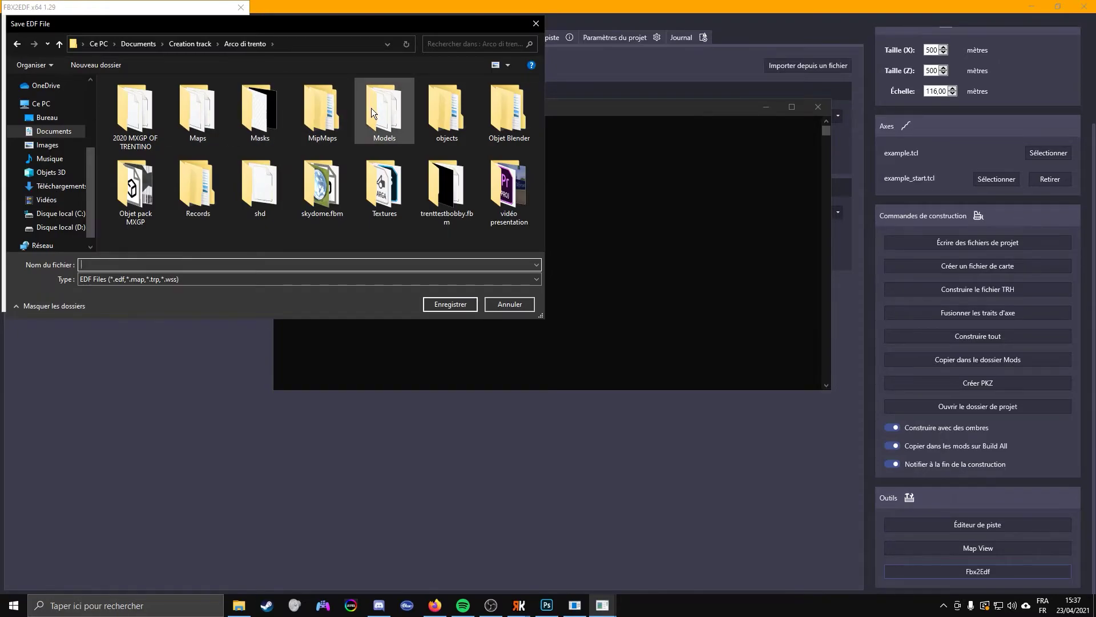
click(189, 44)
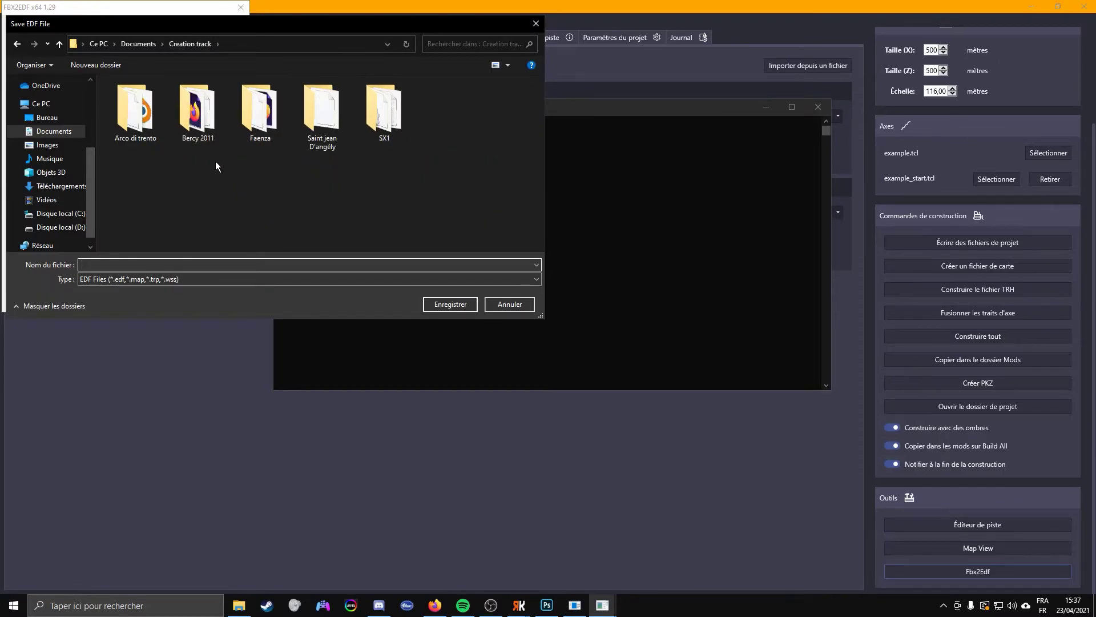
double_click(311, 127)
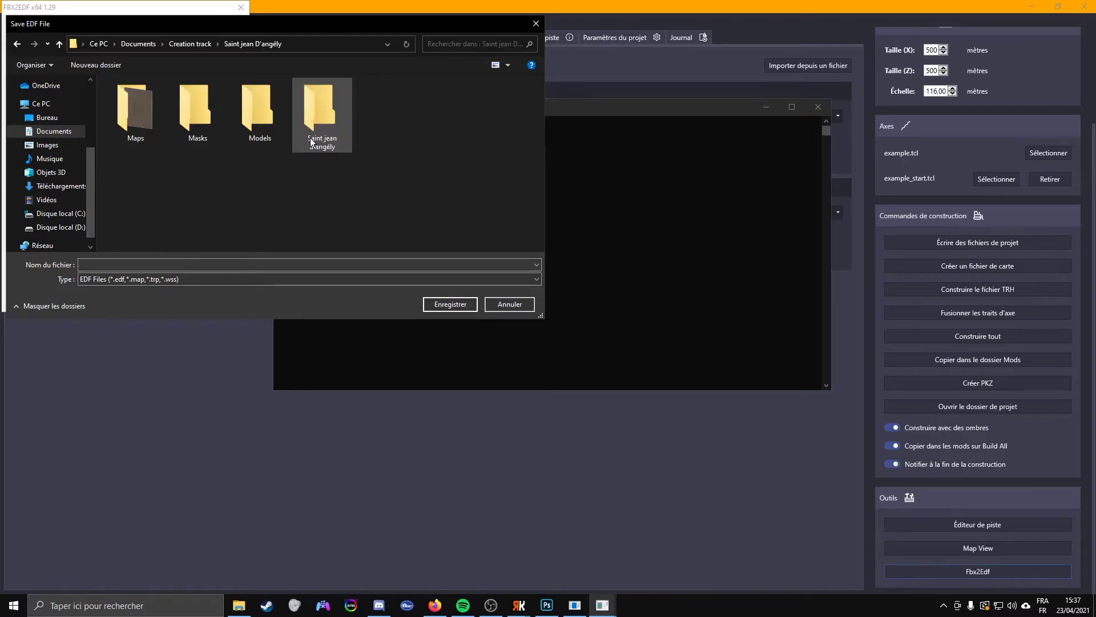
Return to Arco di trento's Models folder, look through its EDF files, and close the converter without saving.
key(alt+Left)
click(121, 112)
double_click(121, 112)
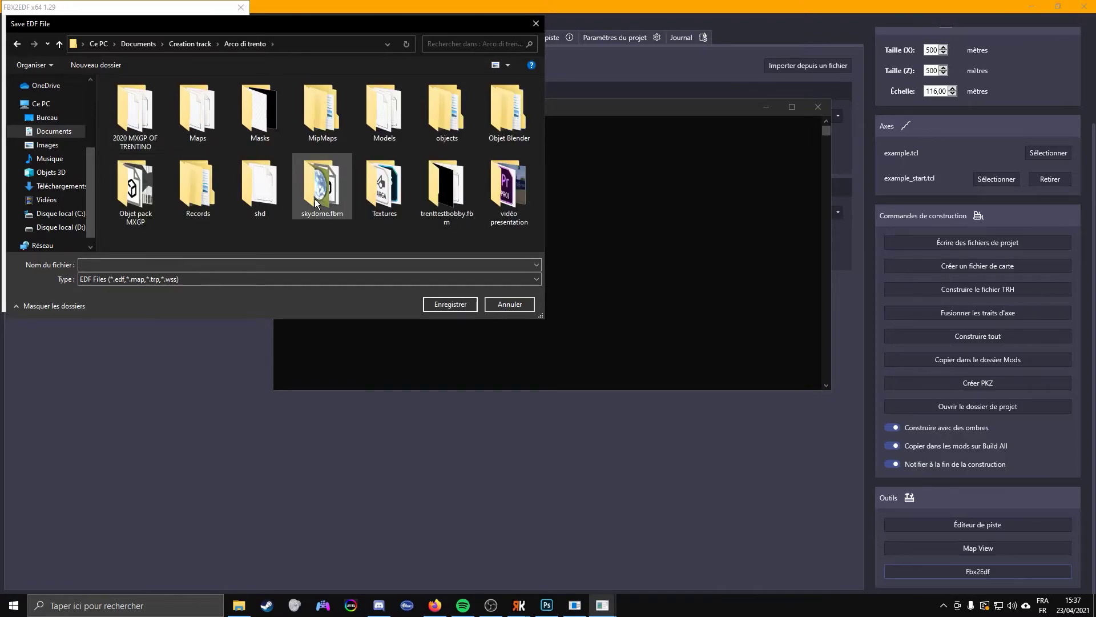
double_click(381, 115)
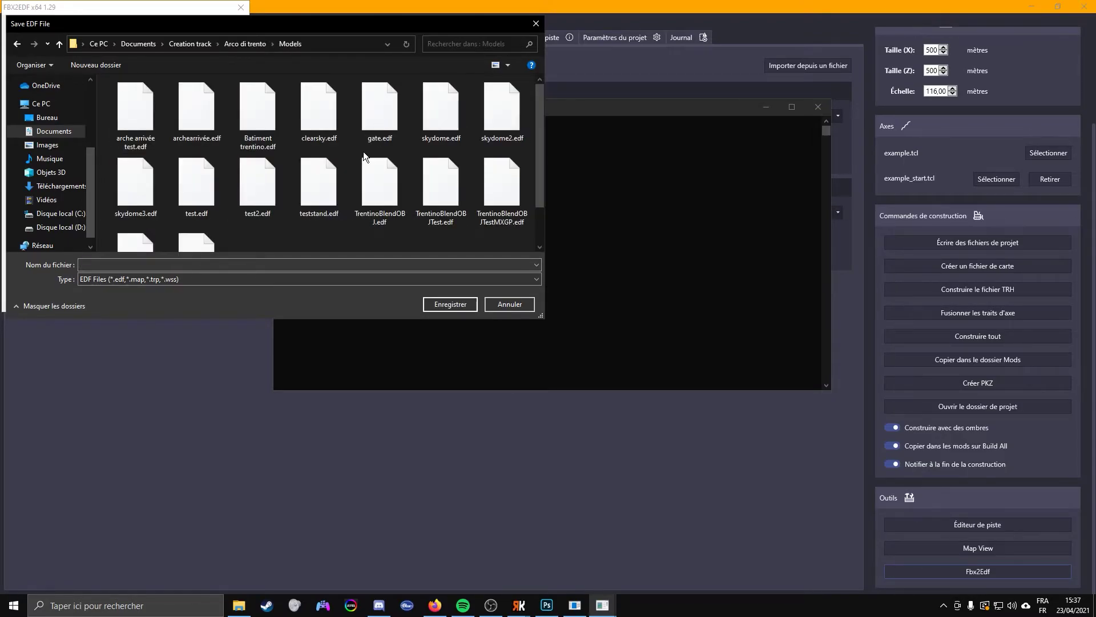
scroll(538, 177, down, 1)
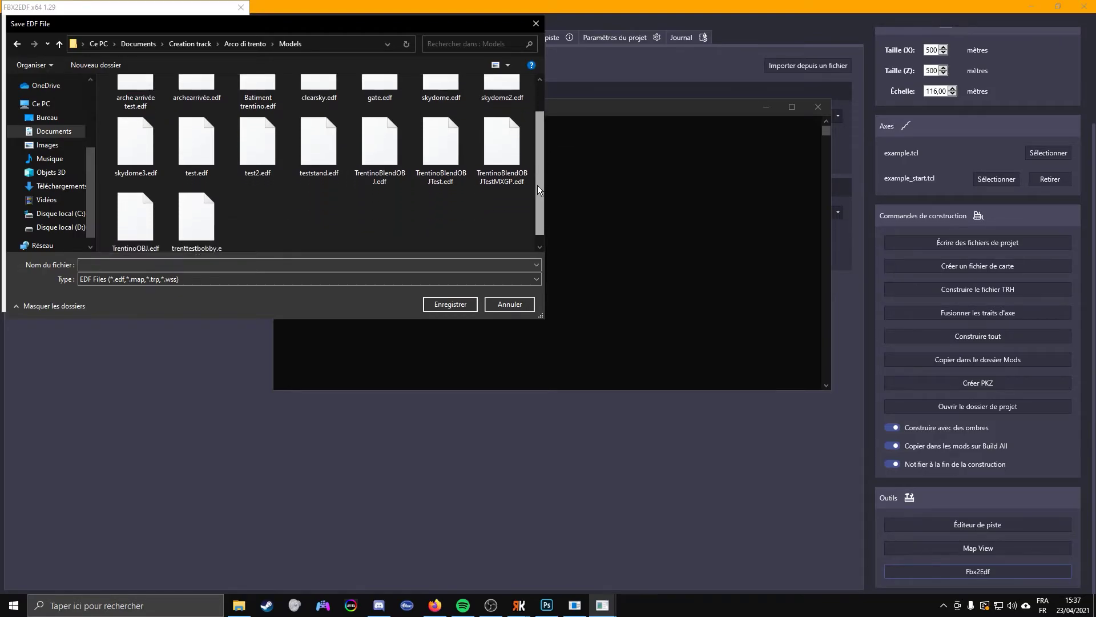
scroll(536, 196, up, 1)
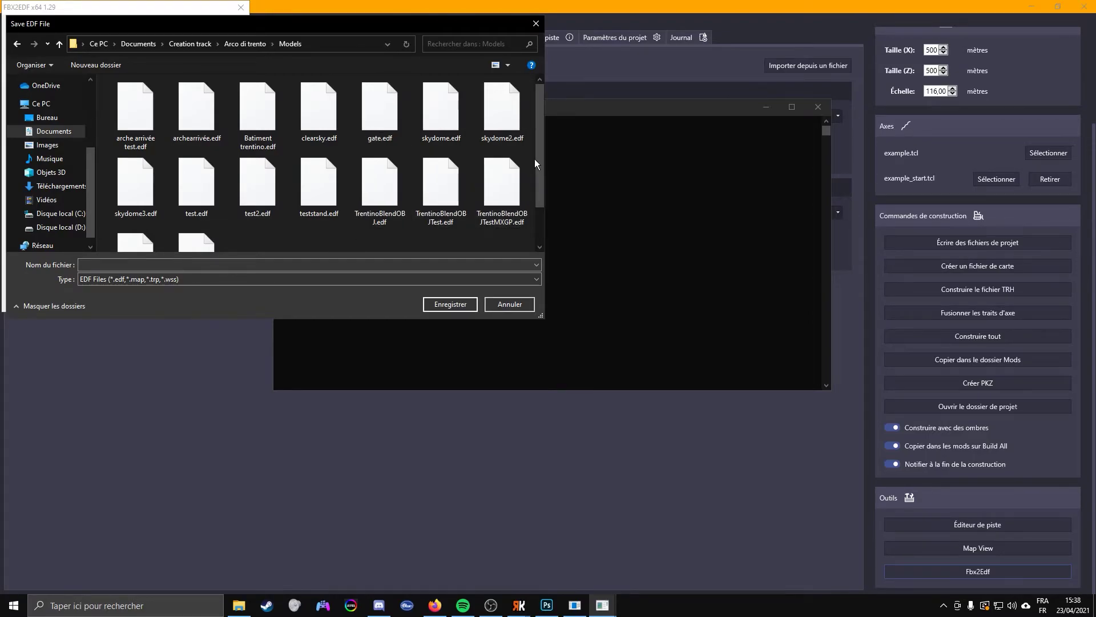
drag(536, 158, 536, 195)
key(Escape)
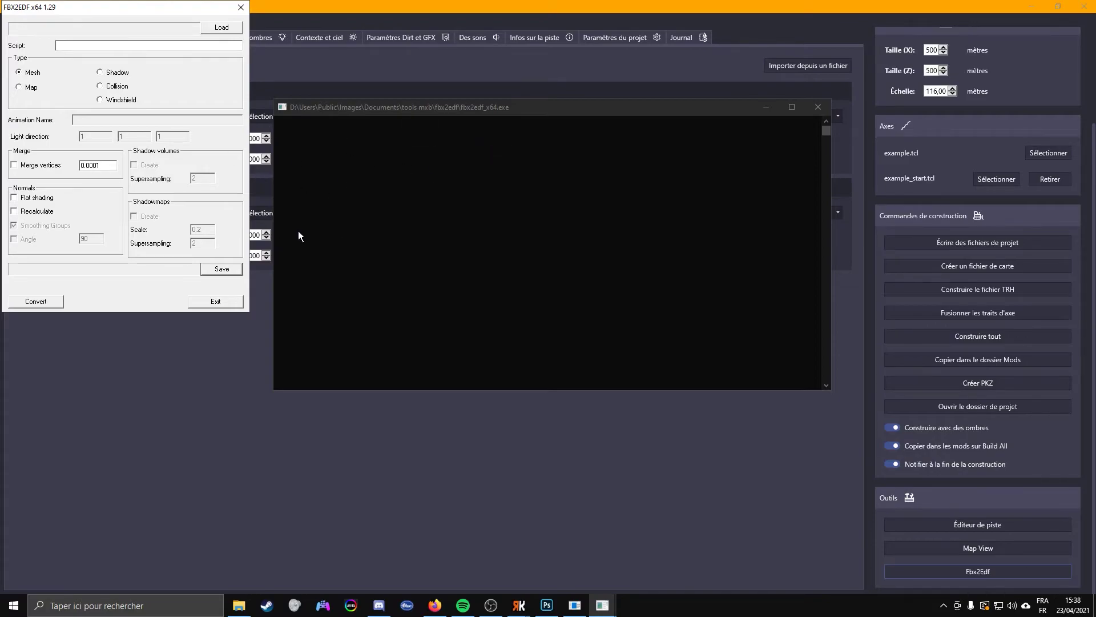
click(823, 111)
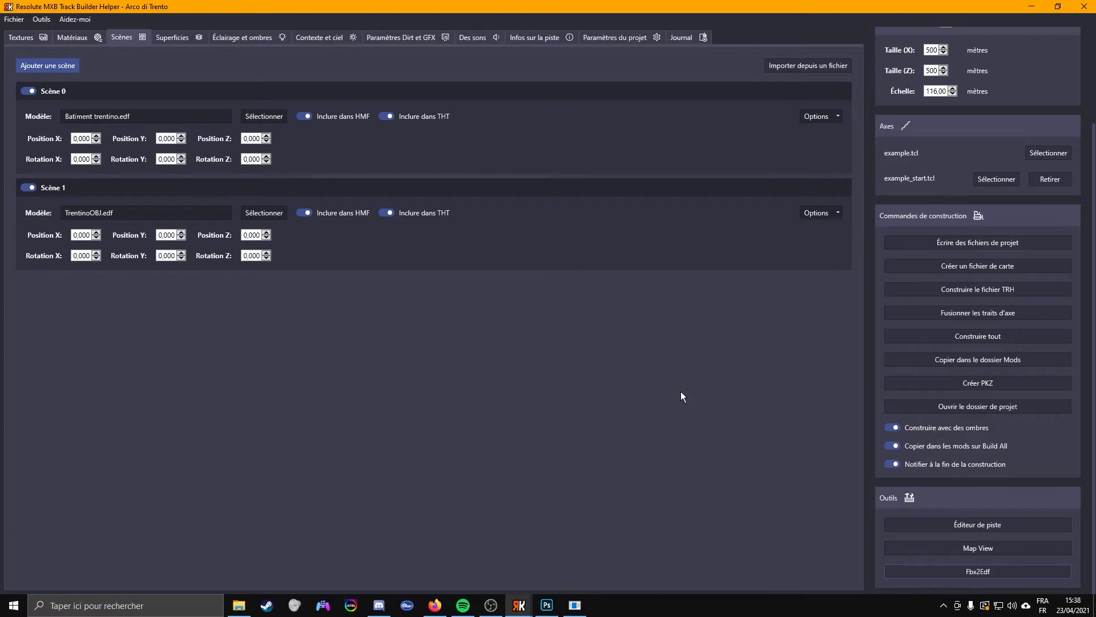
Show the project's surface layers and examine the matching area masks in Arco di trento's Masks folder.
click(171, 38)
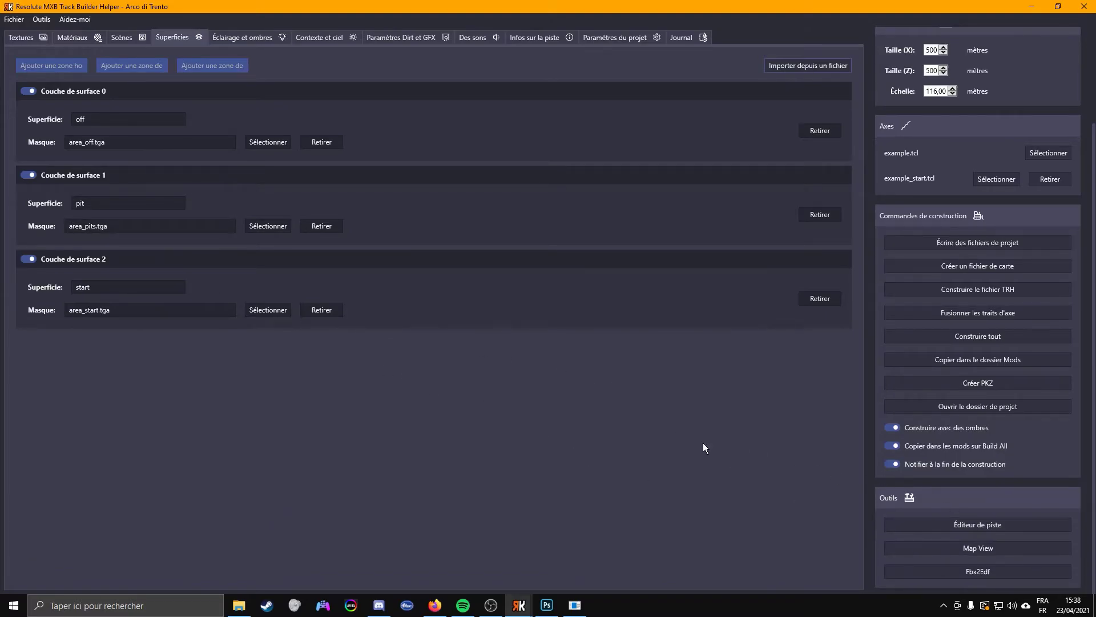
click(238, 605)
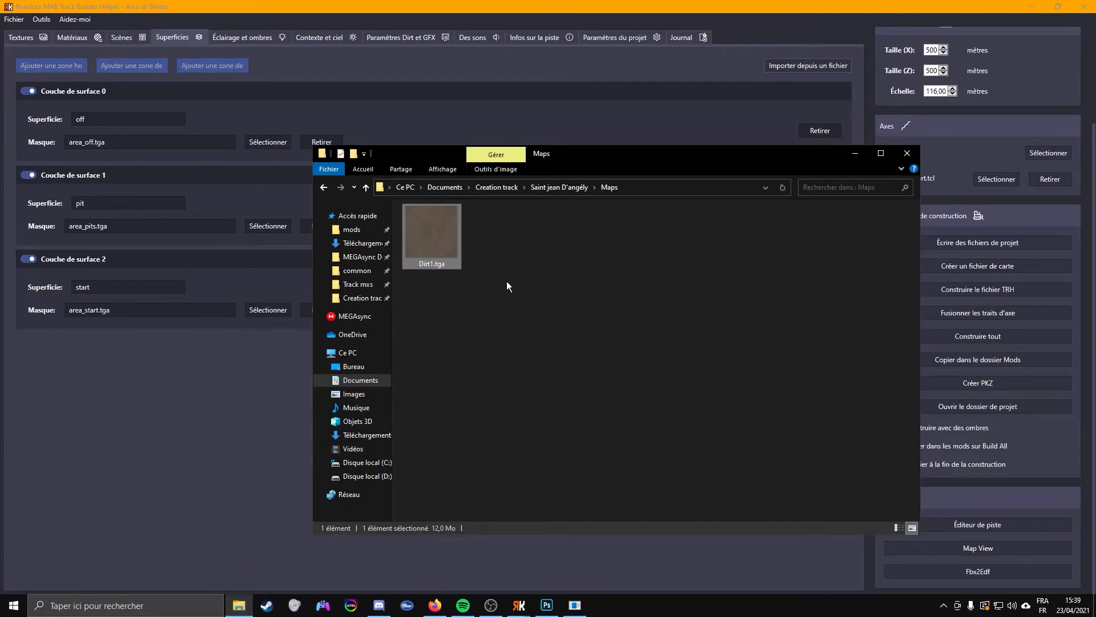
key(alt+Up)
click(485, 187)
click(435, 187)
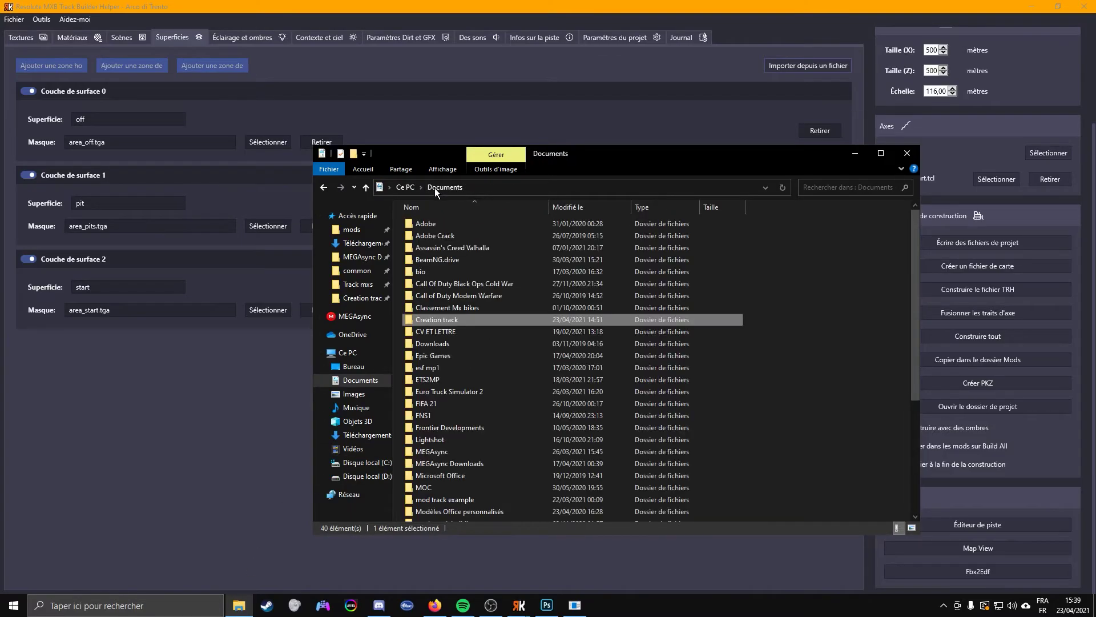
double_click(435, 315)
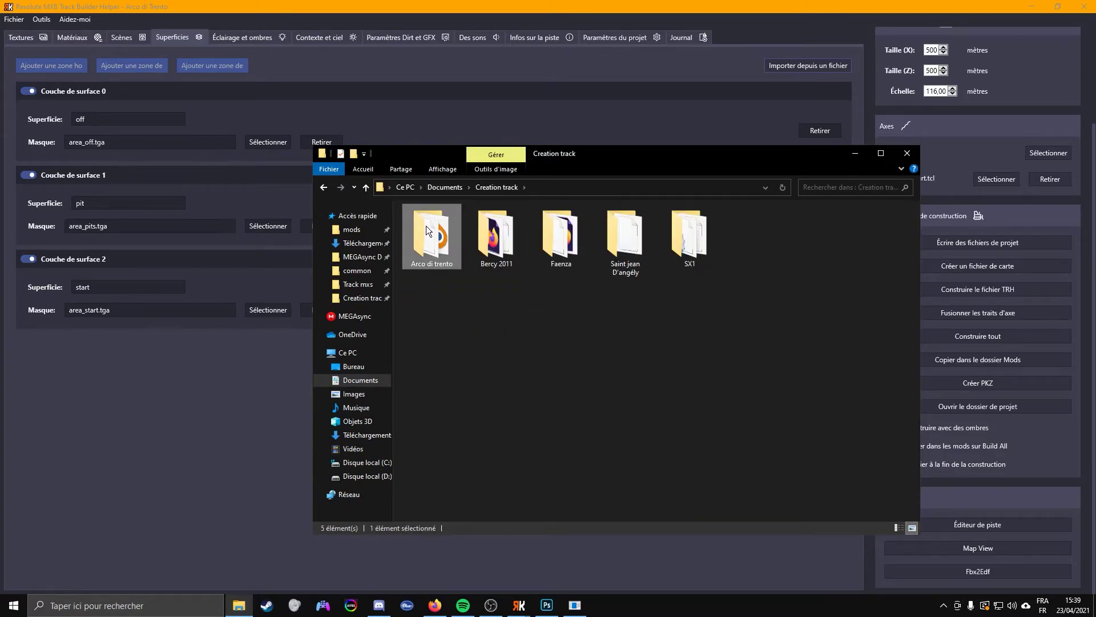
double_click(426, 225)
double_click(560, 235)
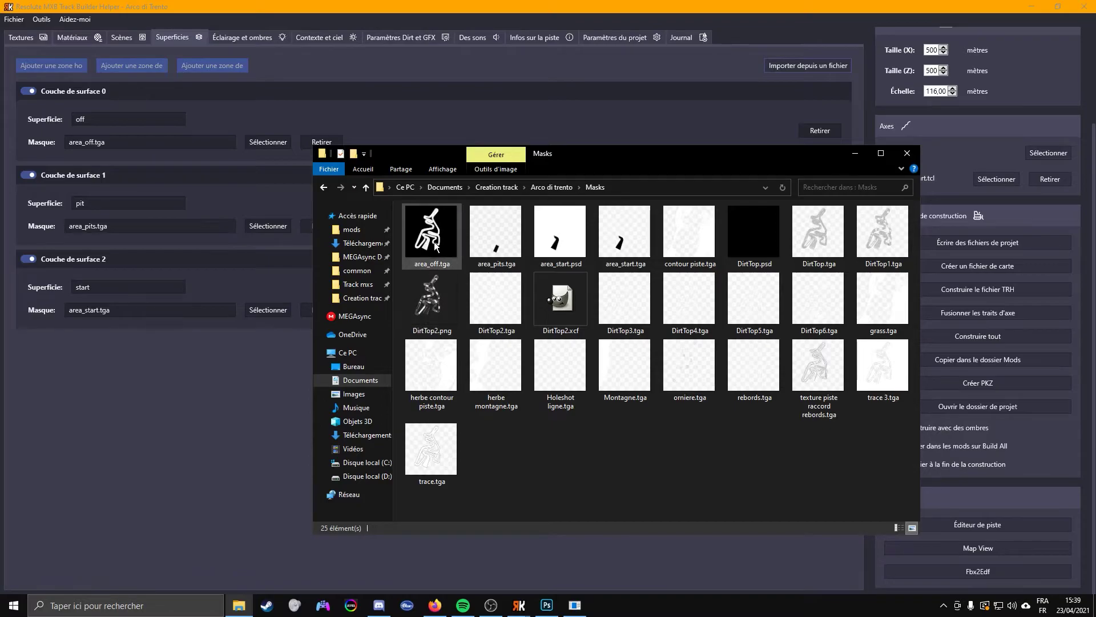
mouse_move(436, 246)
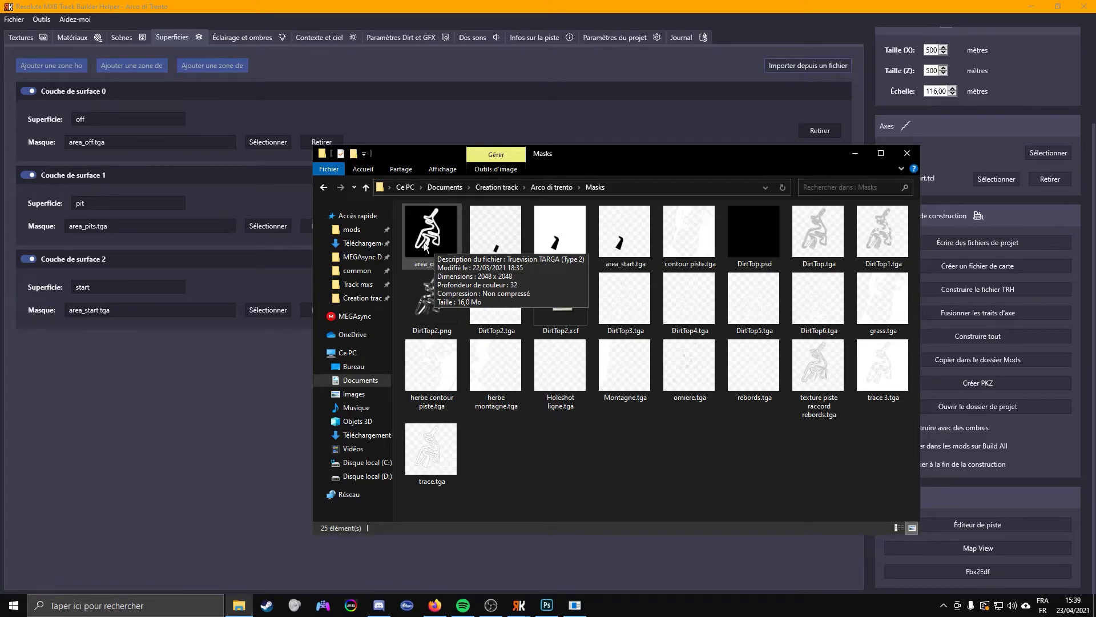
click(907, 153)
Launch the Track Editor and load 2020 MXGP OF TRENTINO.trh from the Arco di trento project.
click(921, 523)
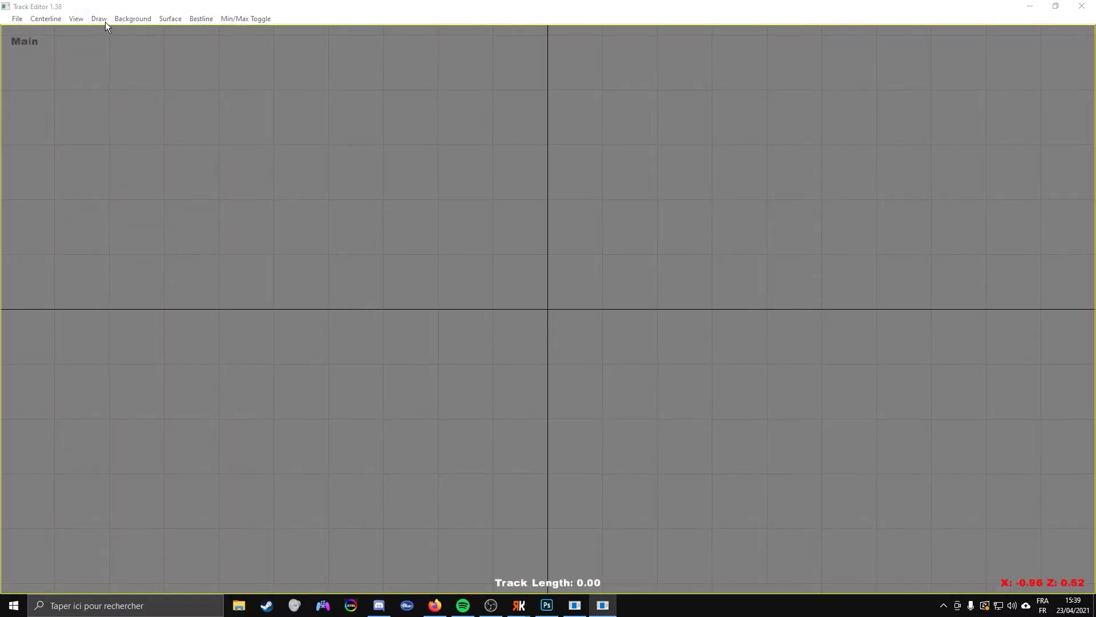
click(17, 19)
mouse_move(73, 20)
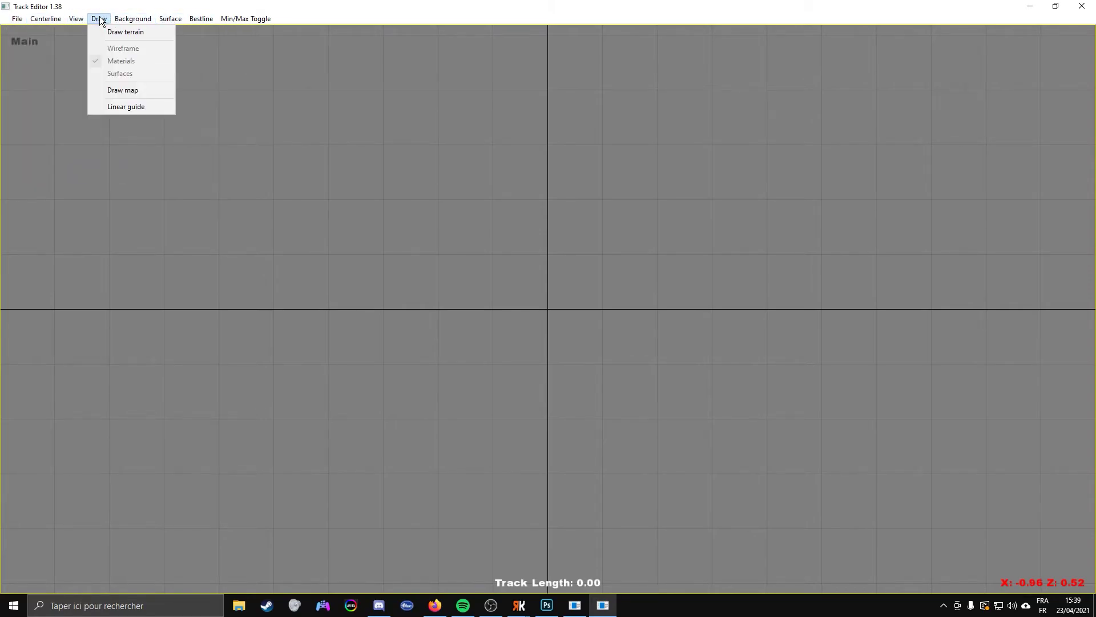
click(17, 19)
click(18, 19)
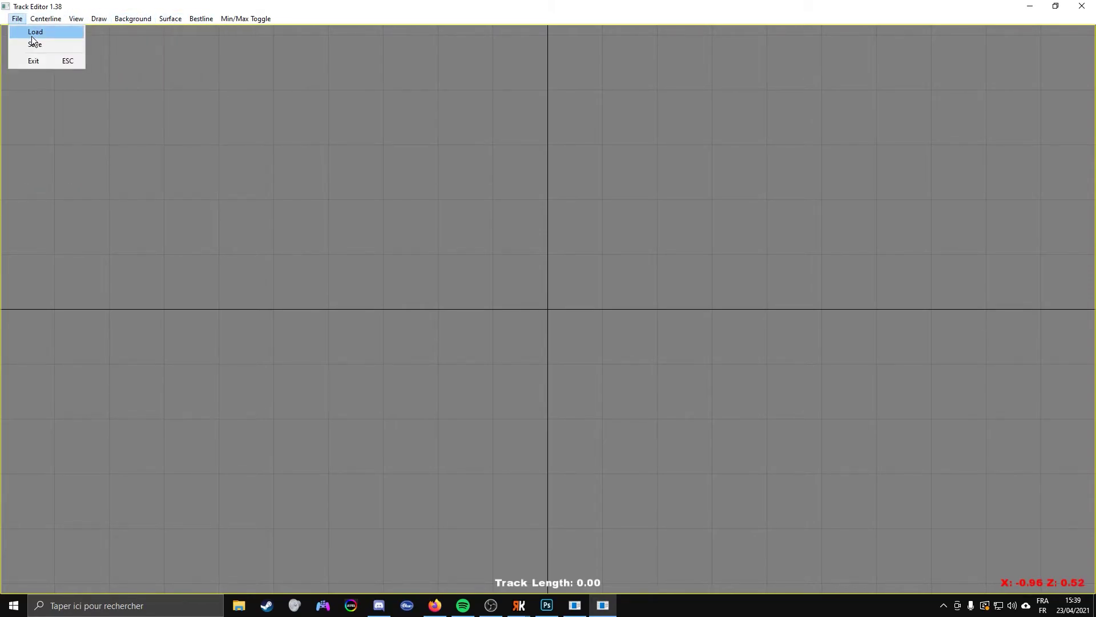
click(32, 36)
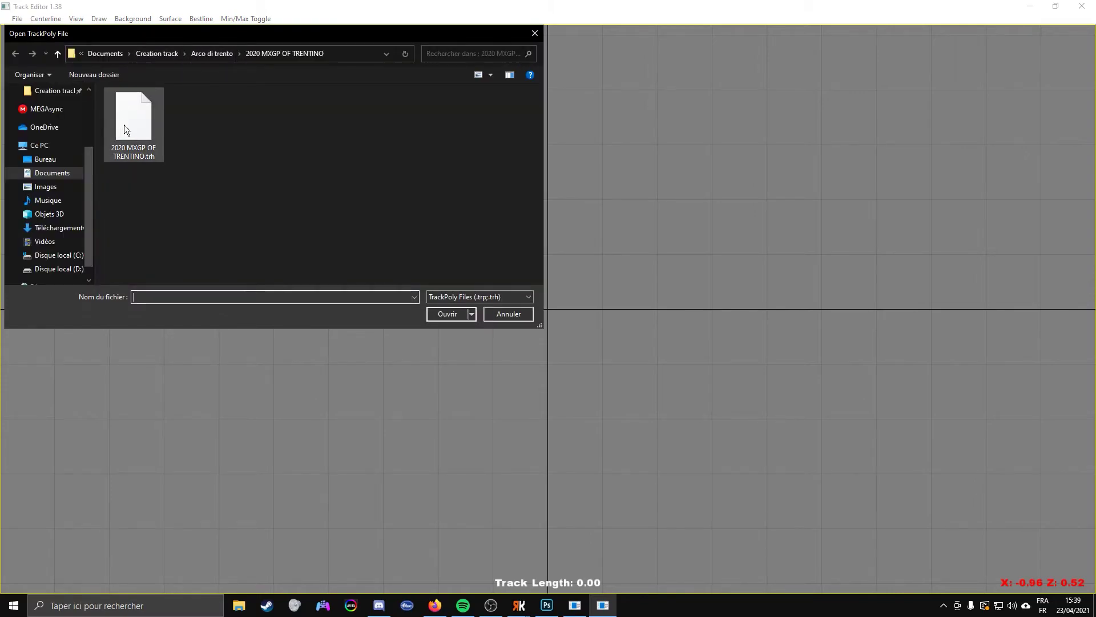
double_click(124, 126)
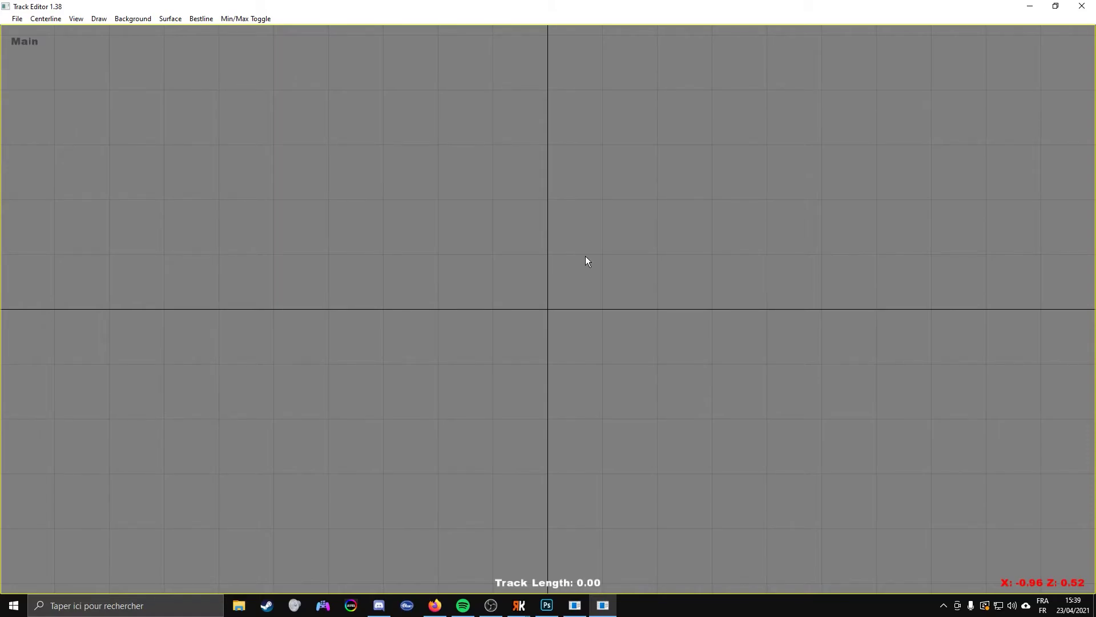
scroll(800, 242, down, 3)
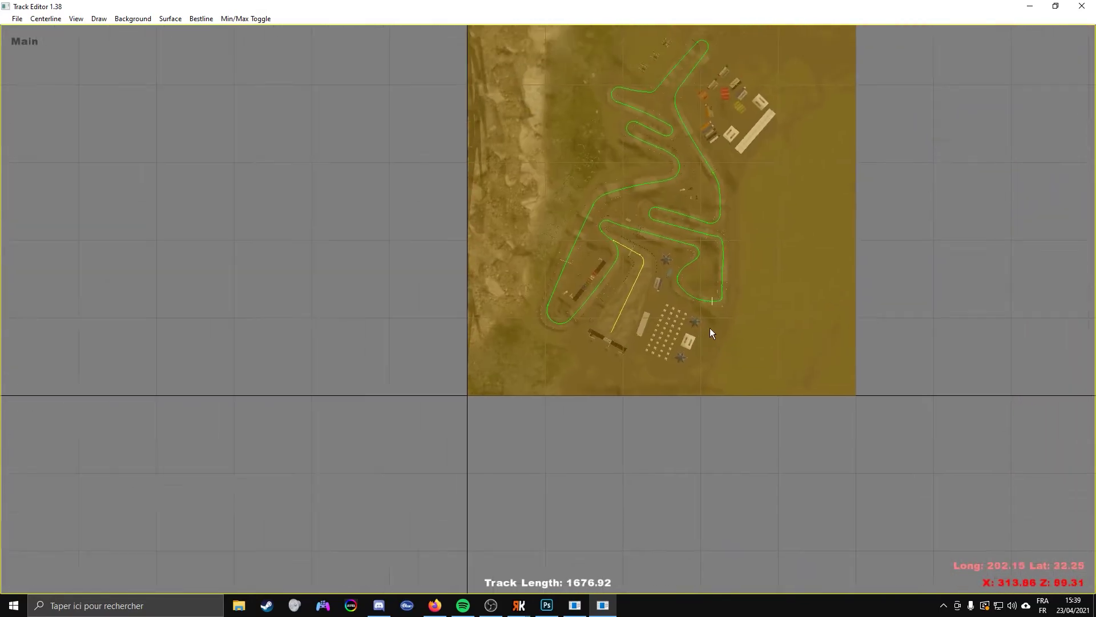
Centre the loaded track and draw its terrain as a wireframe.
drag(731, 309, 628, 420)
click(131, 18)
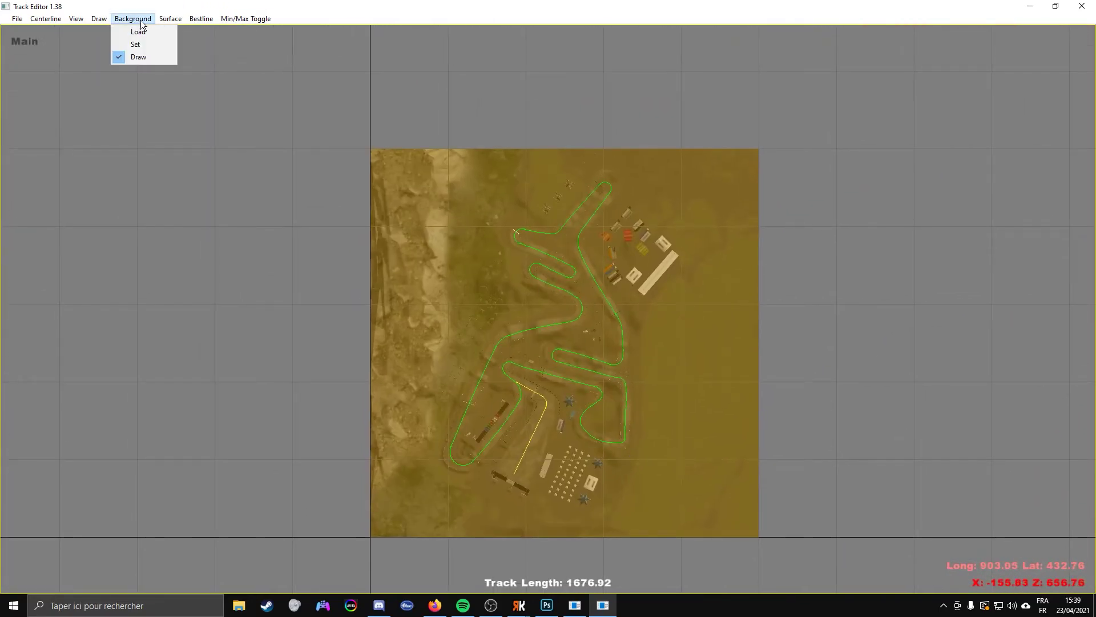
click(112, 51)
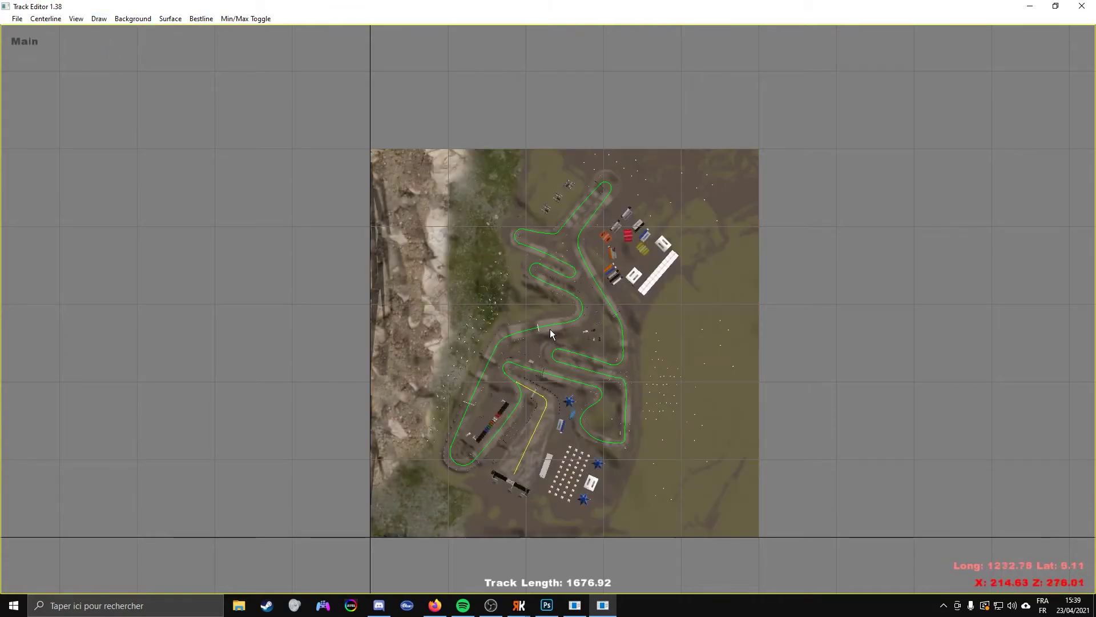
Draw the terrain by surfaces and examine the off-track, pit and start areas along the circuit.
click(170, 19)
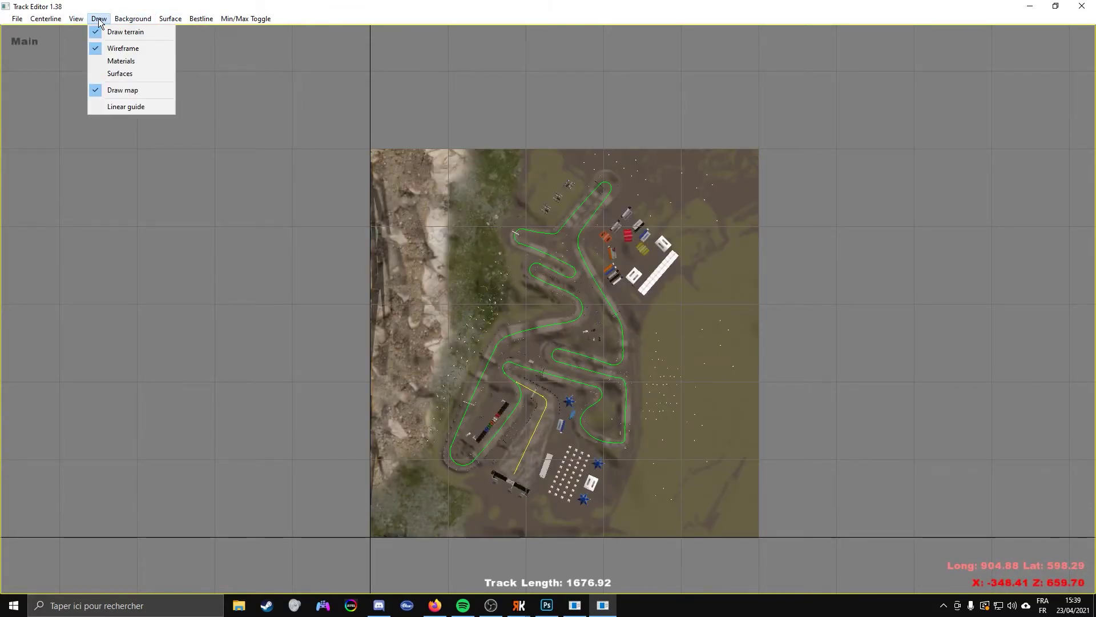
click(121, 74)
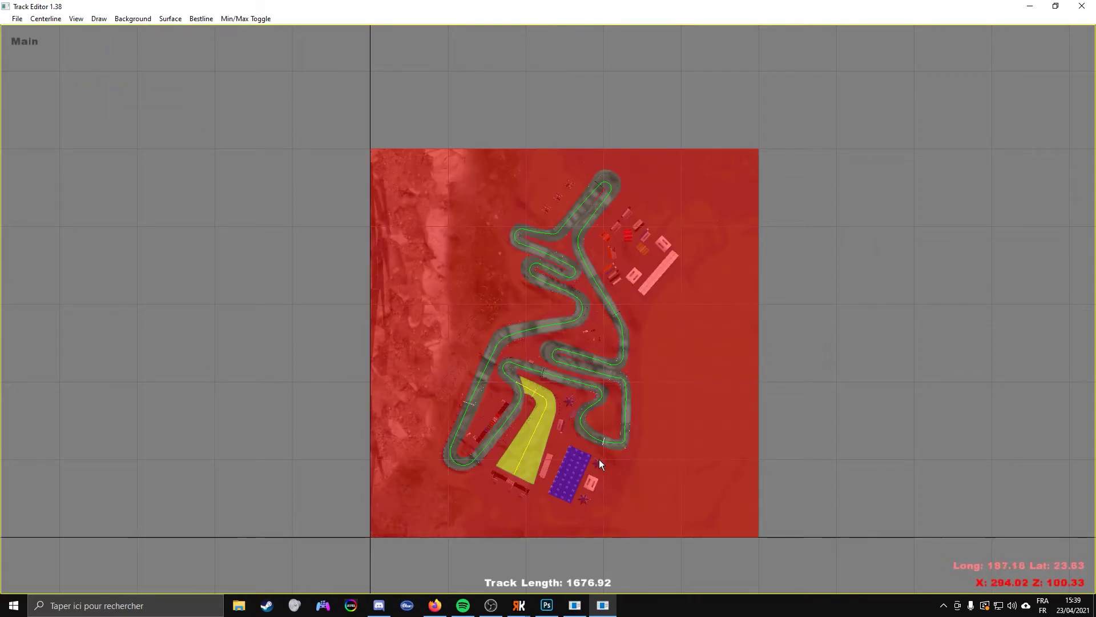
scroll(601, 488, up, 1)
scroll(601, 488, down, 1)
scroll(641, 474, up, 1)
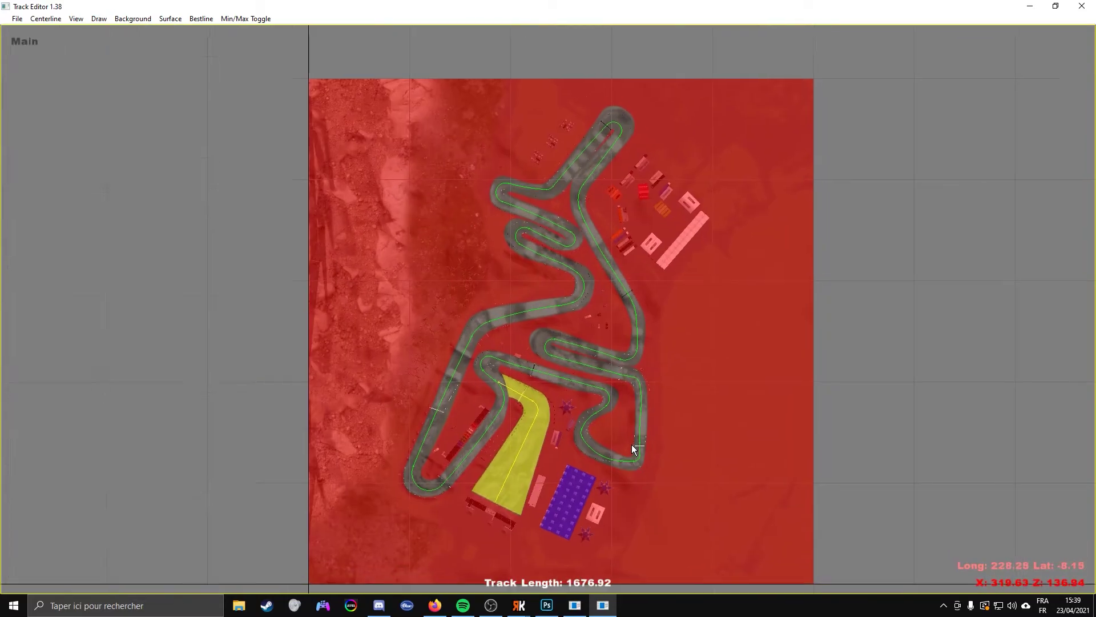
middle_drag(633, 451, 624, 409)
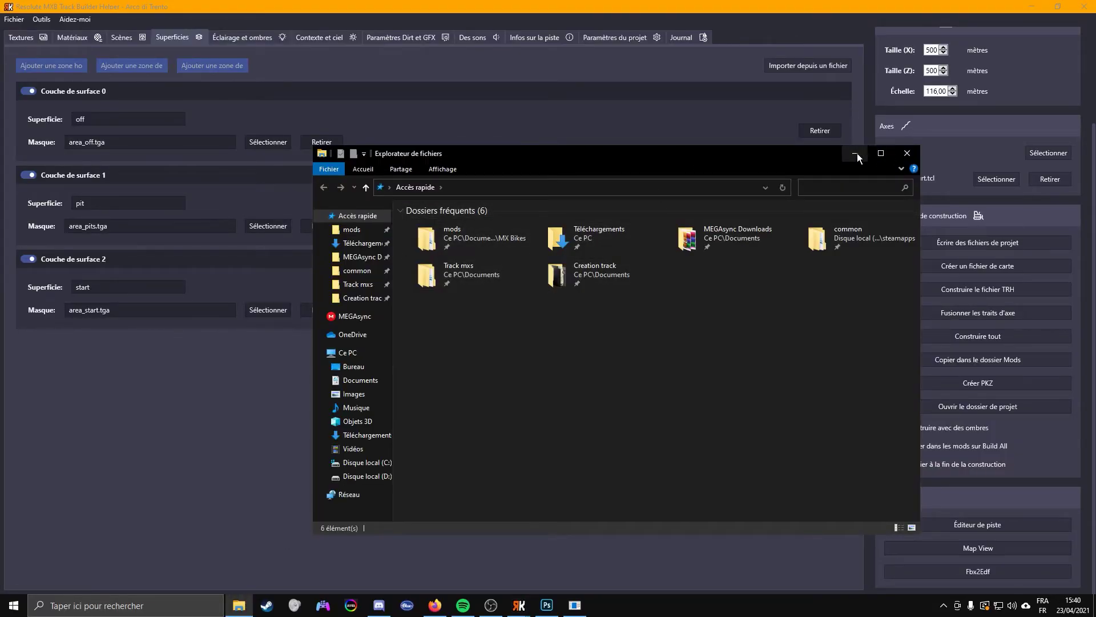
Open the mod track example folder from Documents in File Explorer.
click(856, 151)
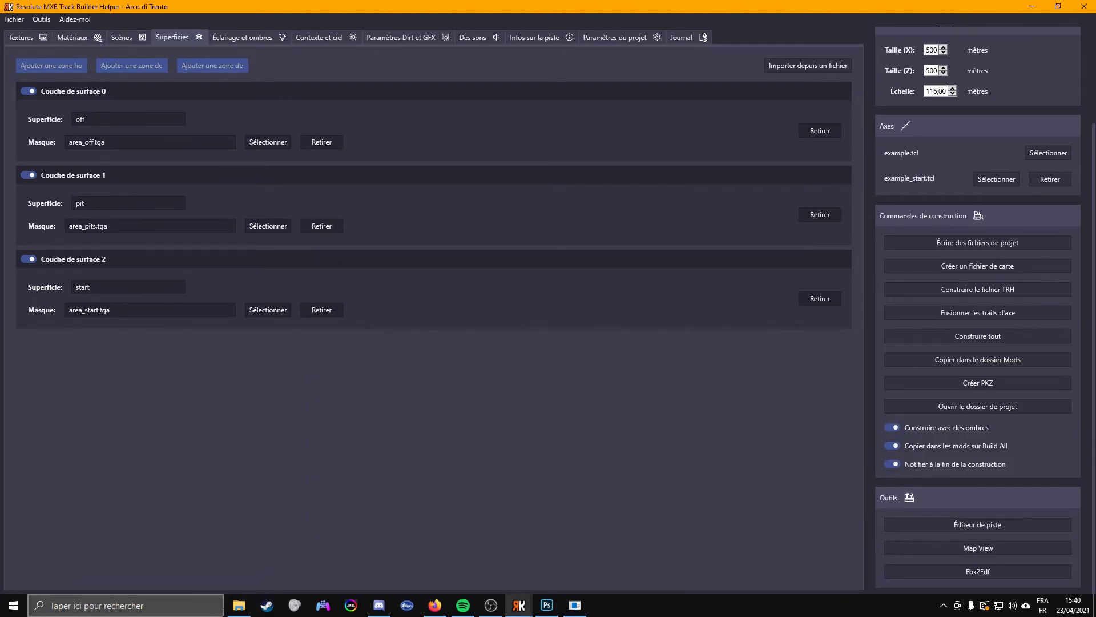
click(239, 605)
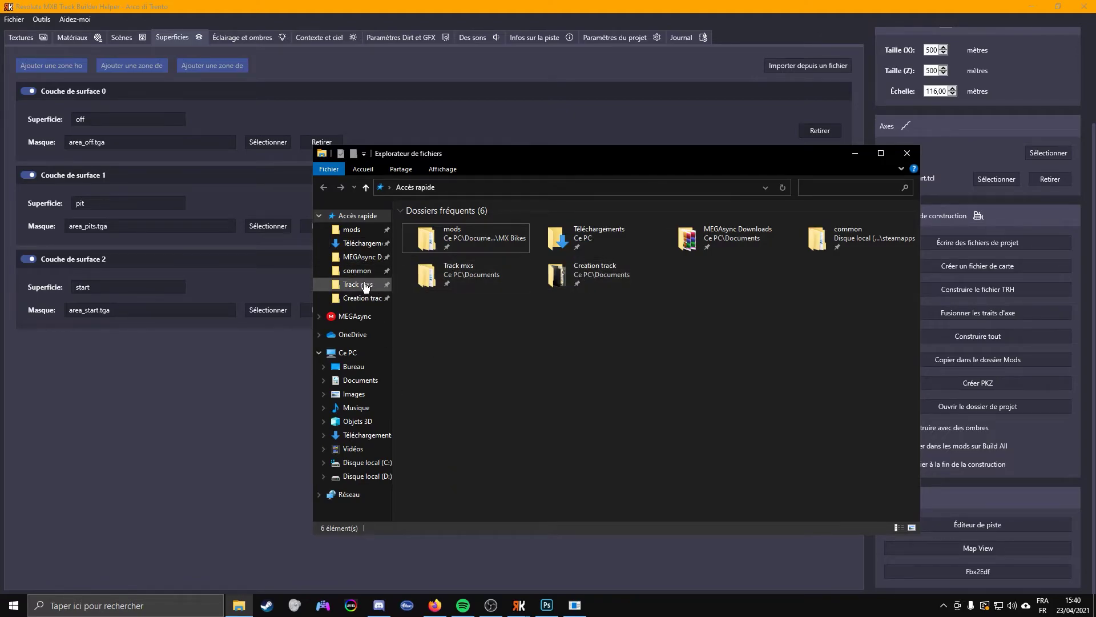
click(358, 381)
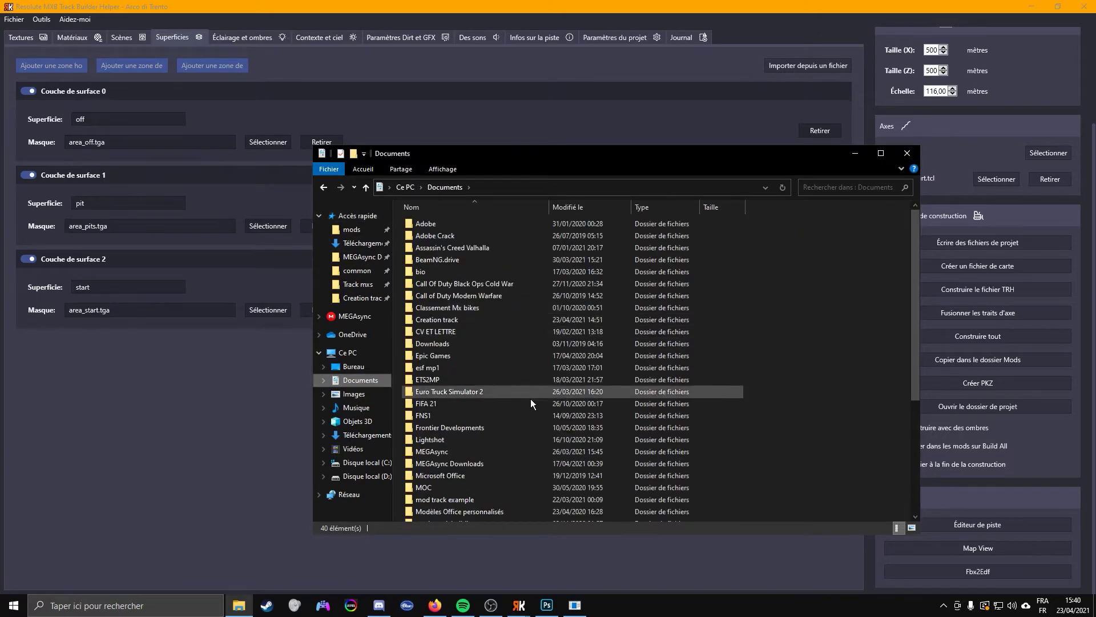
drag(917, 373, 755, 489)
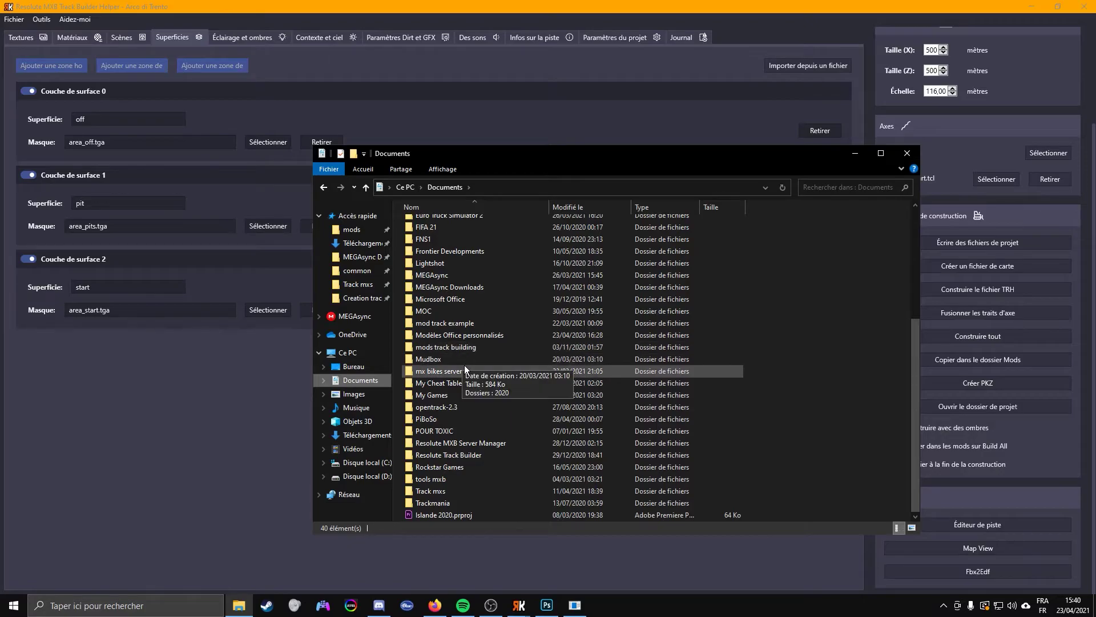
double_click(440, 323)
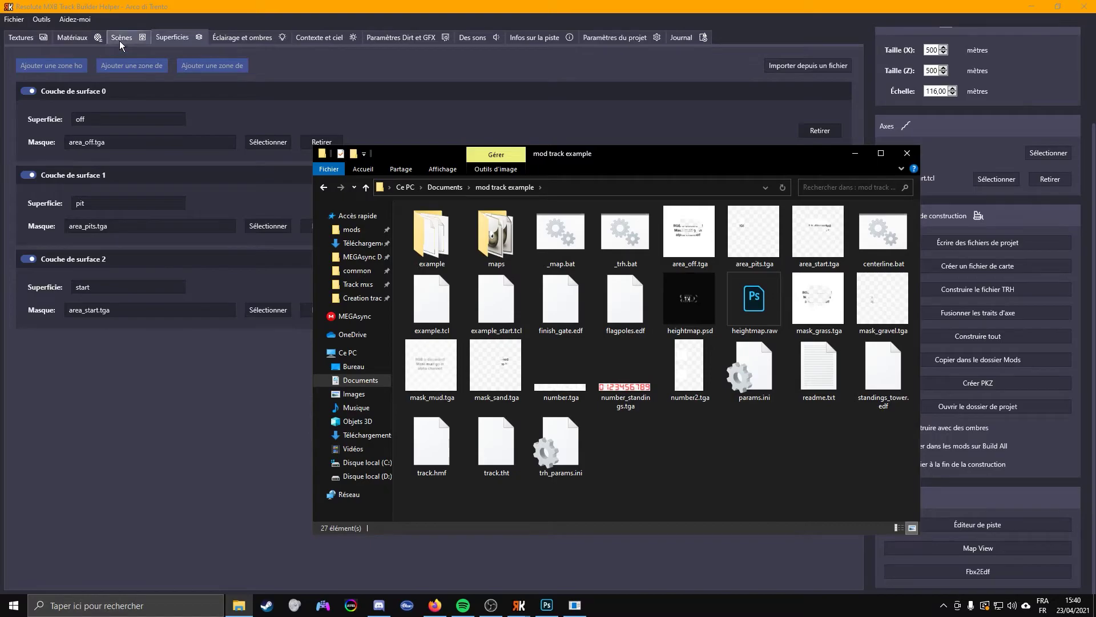
Show the project's texture layers and examine the maps and example subfolders of mod track example.
click(64, 36)
click(36, 41)
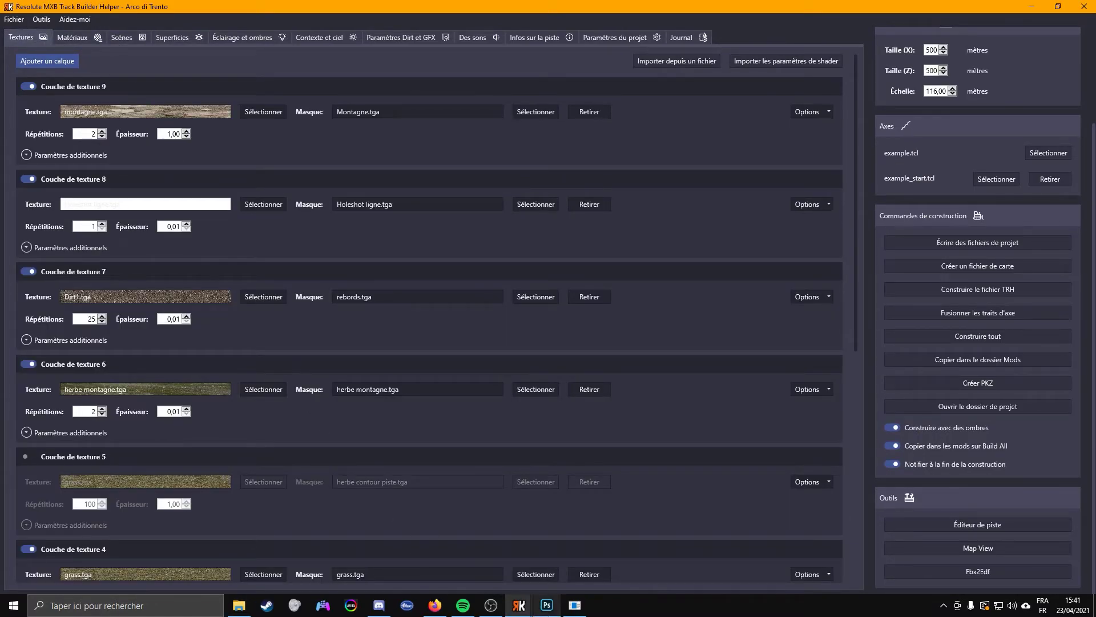
click(239, 605)
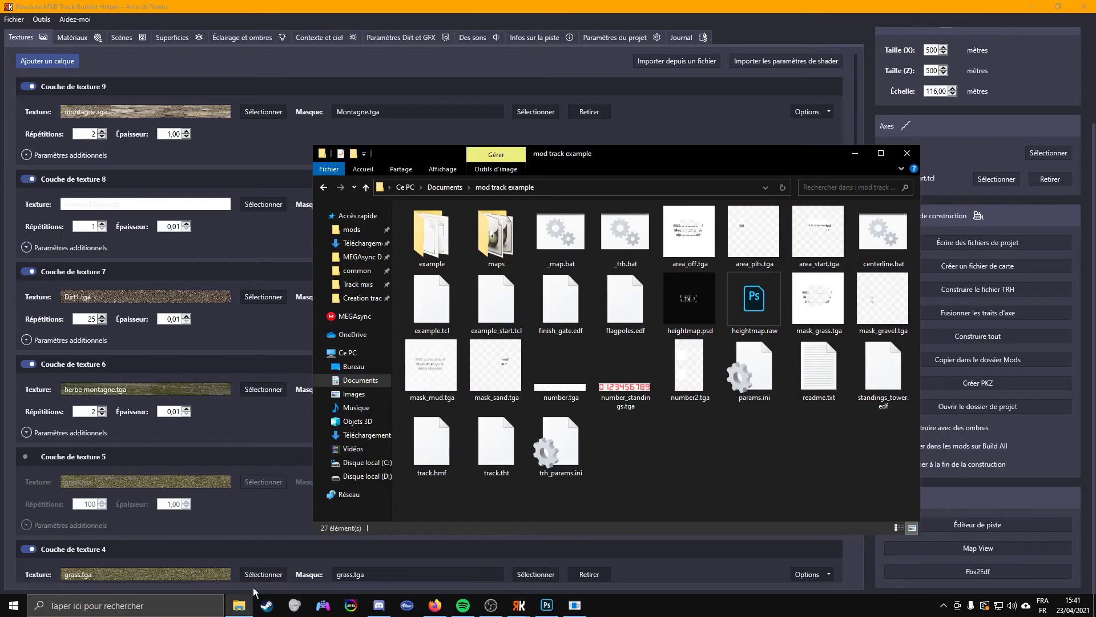
double_click(484, 241)
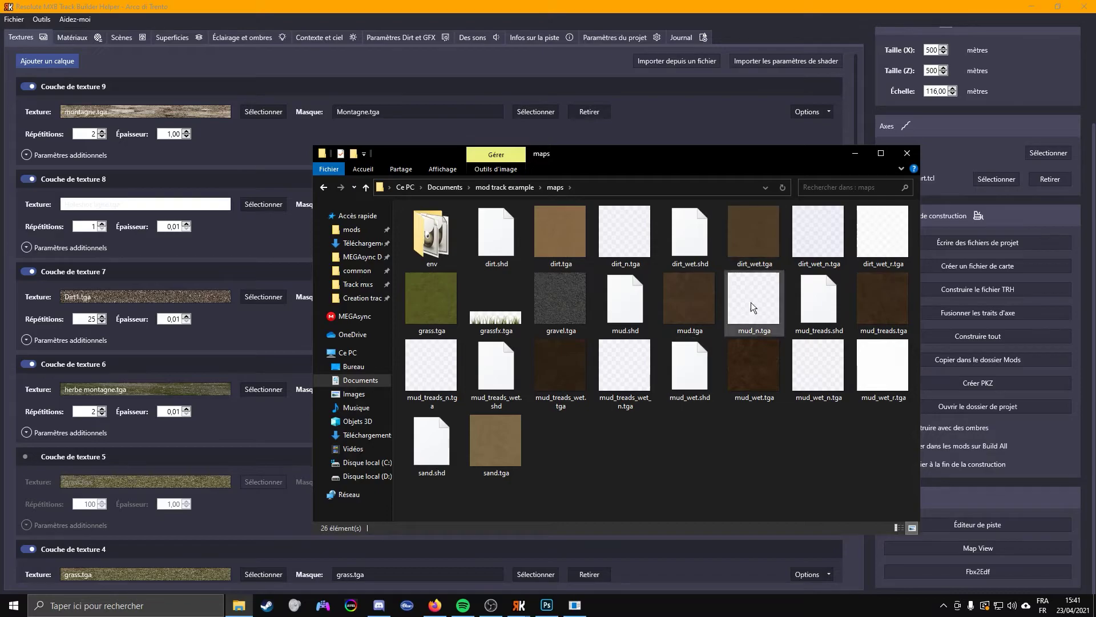
key(alt+Left)
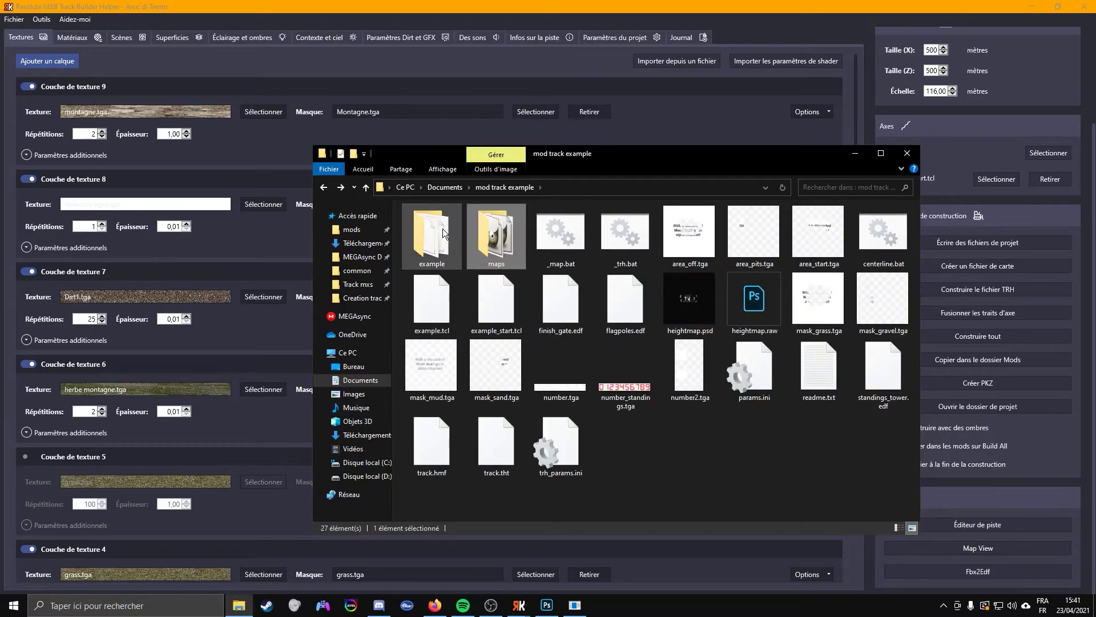
double_click(431, 231)
drag(455, 440, 690, 434)
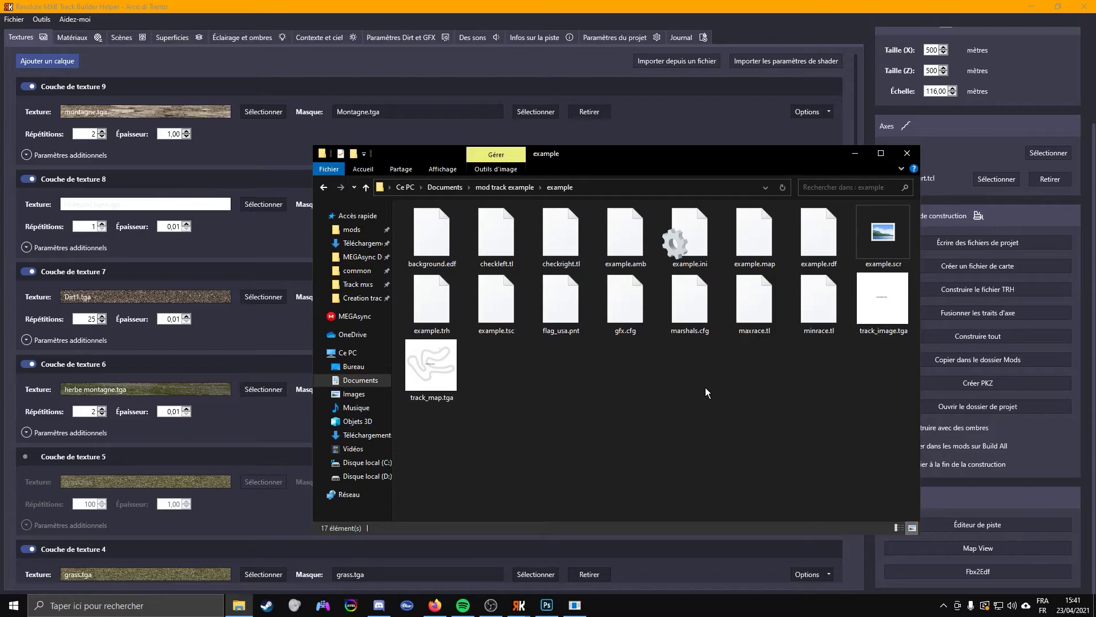
key(alt+Left)
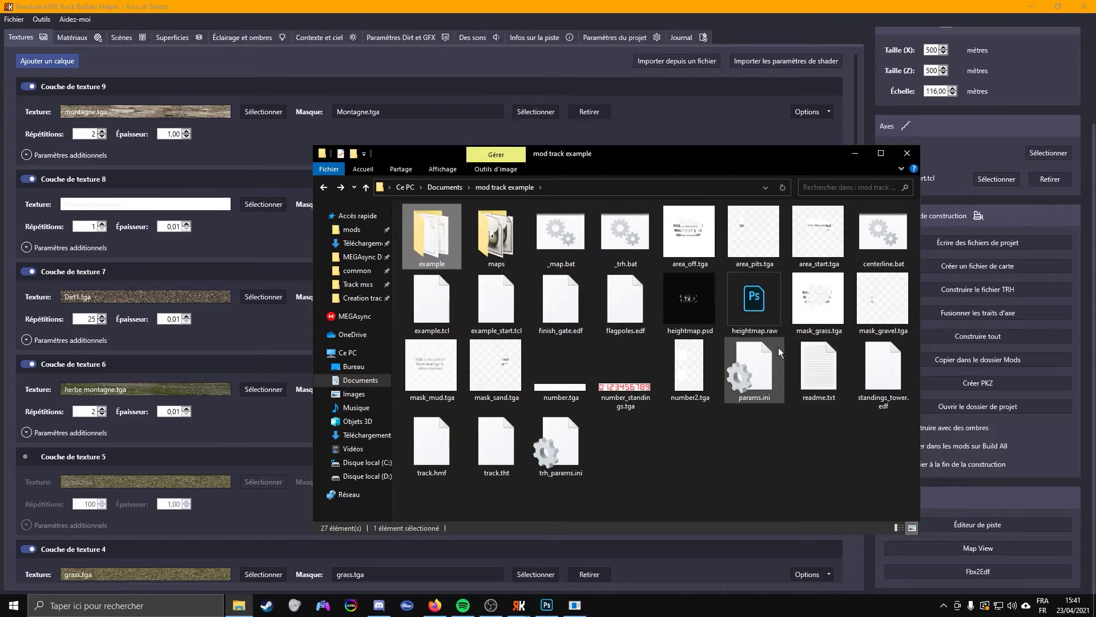
click(854, 153)
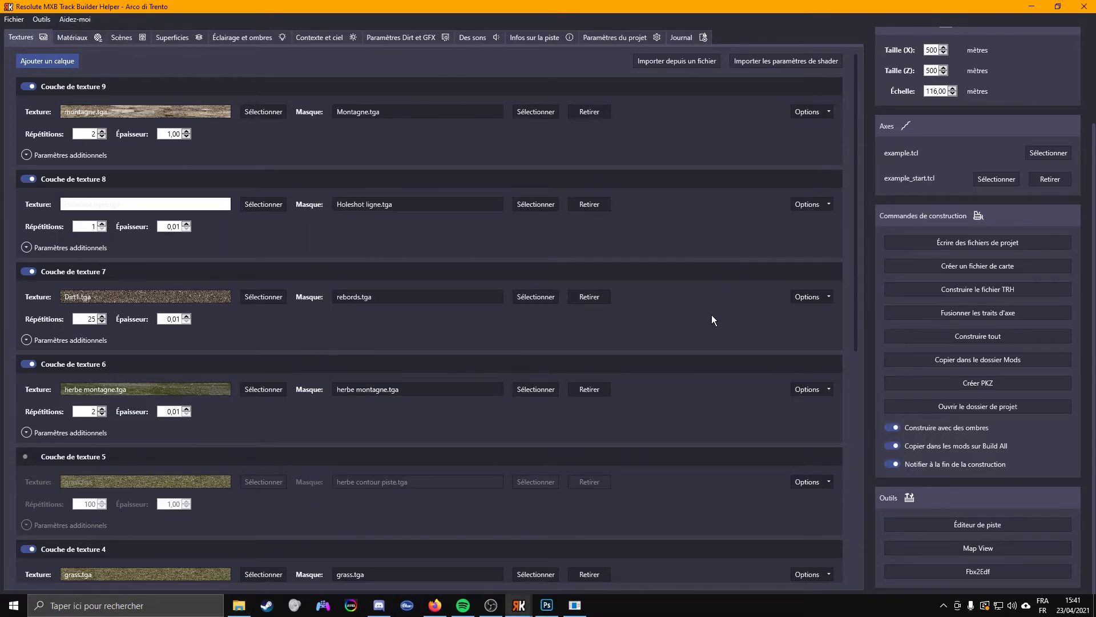
Review the project's settings from materials, scenes and surfaces through lighting and shadows to background and sky.
click(80, 39)
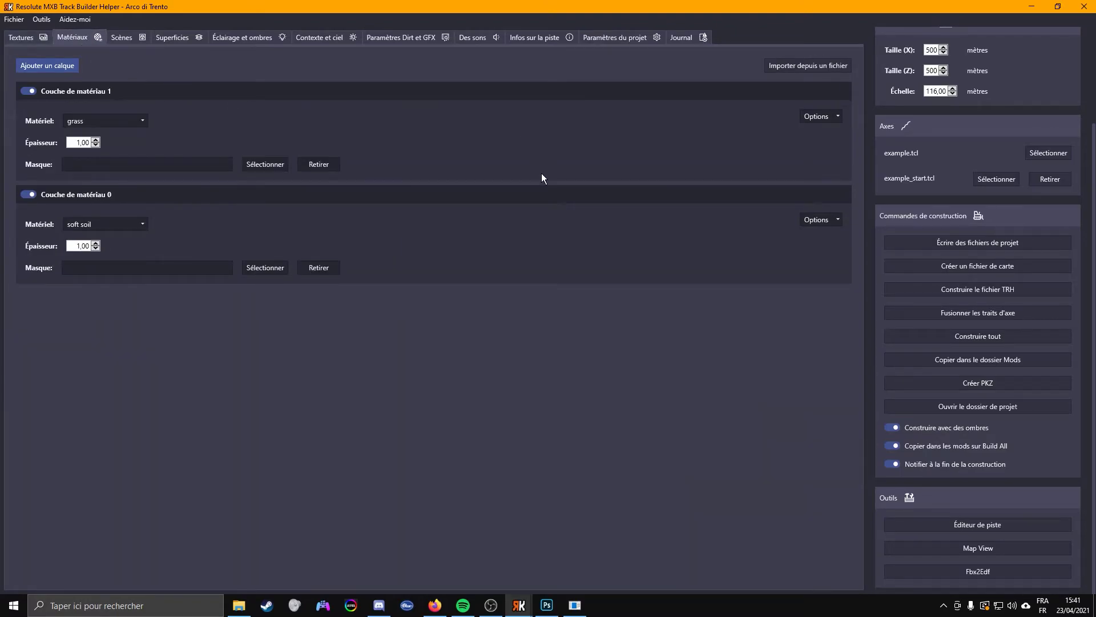
click(125, 38)
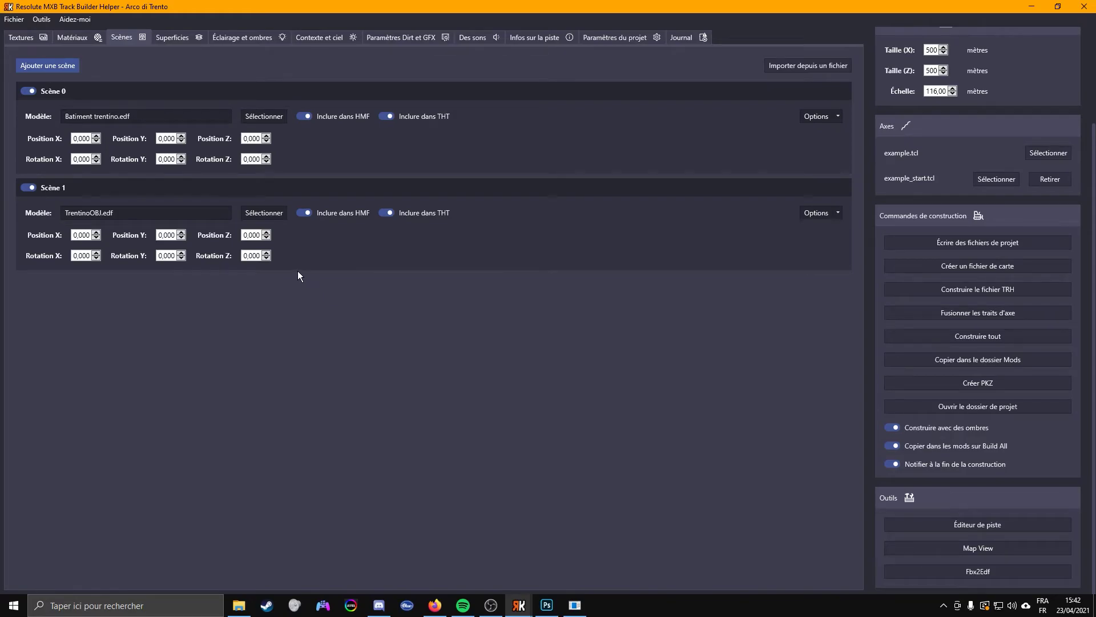
click(183, 35)
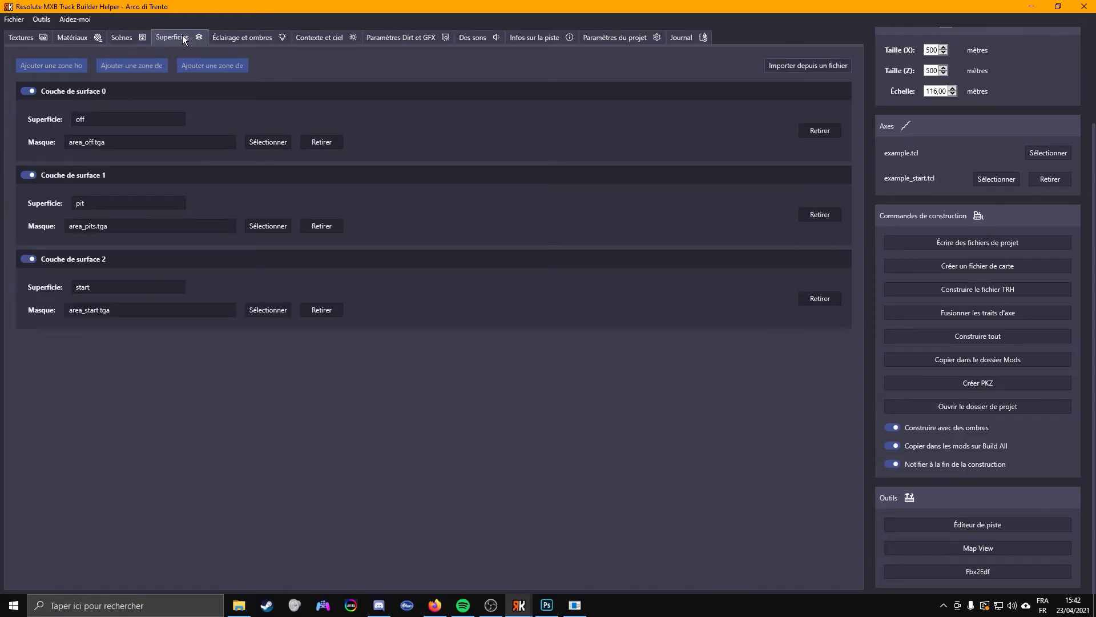
click(238, 39)
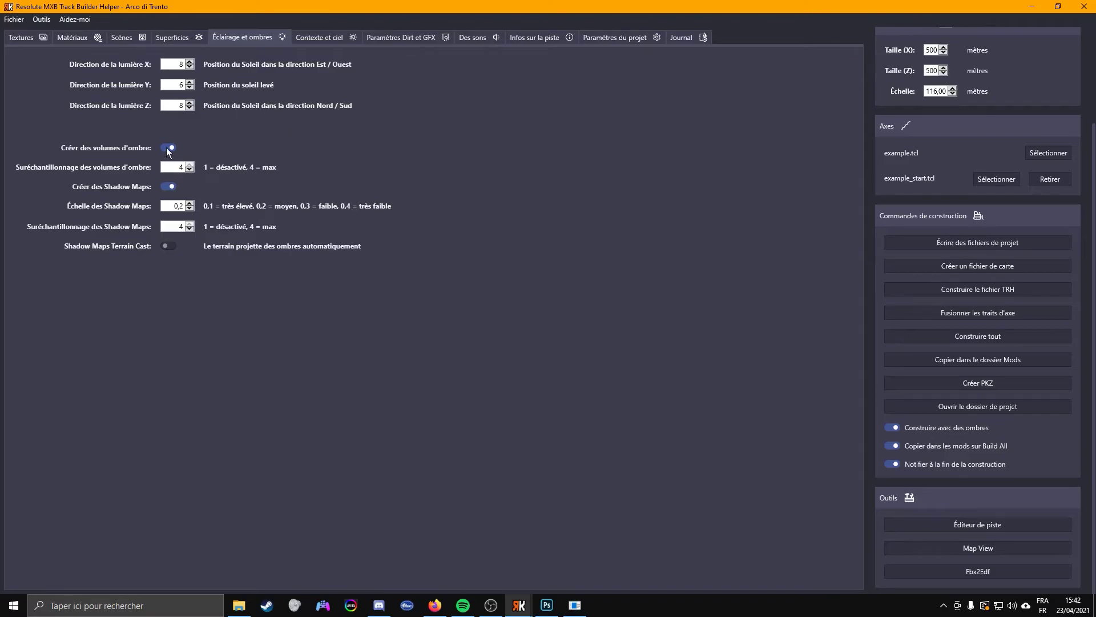
click(311, 36)
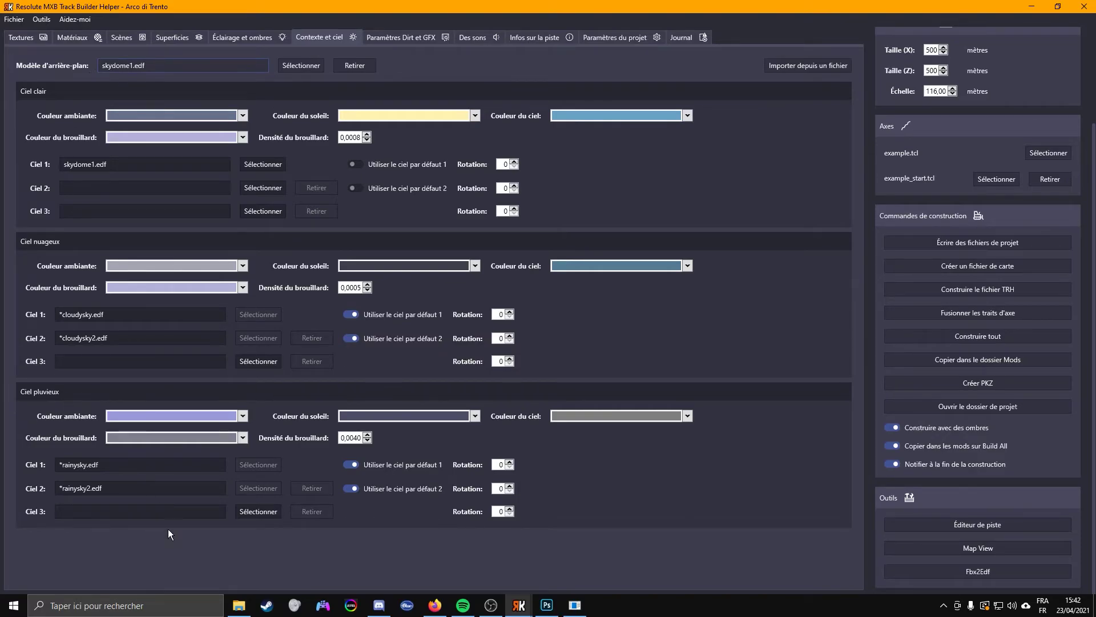
mouse_move(237, 610)
Show the dirt and GFX settings and inspect the dirt colour in its advanced colour picker.
click(401, 35)
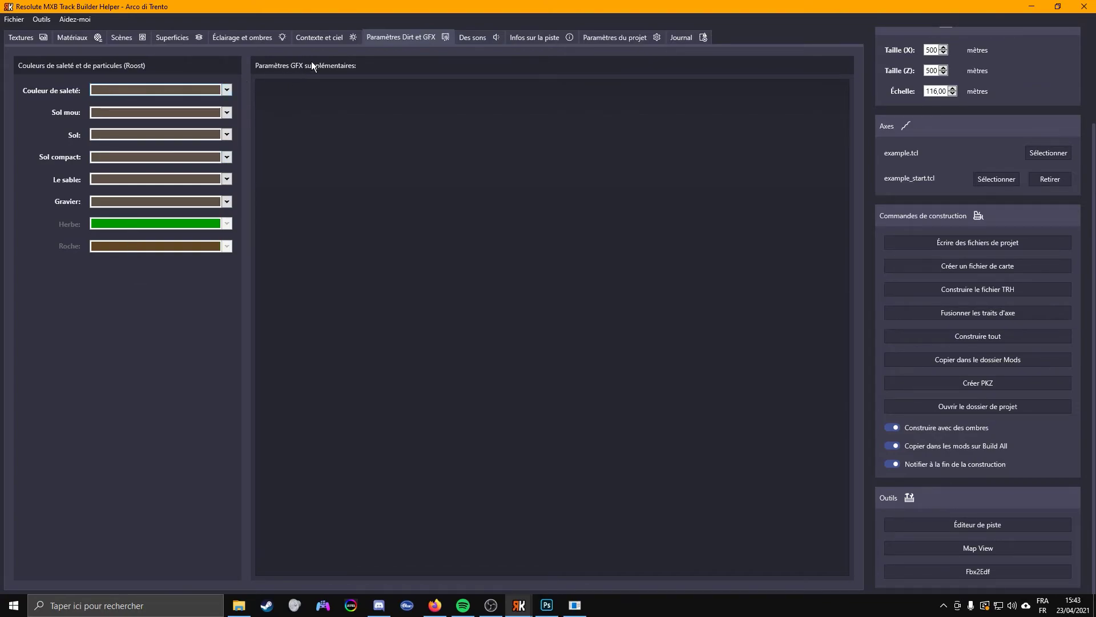
click(197, 90)
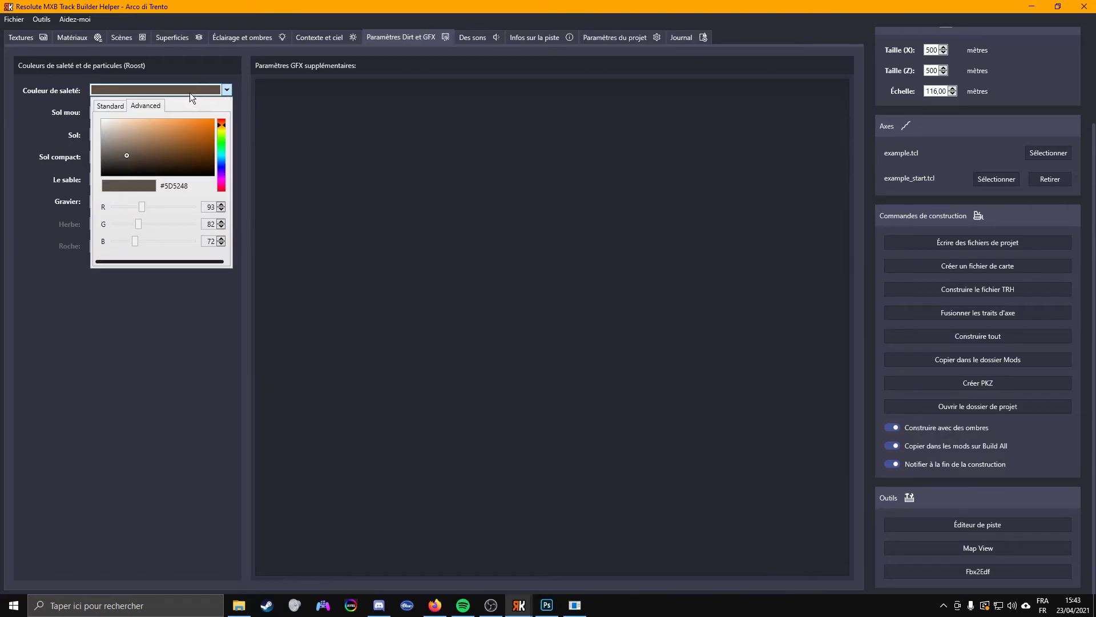
click(227, 90)
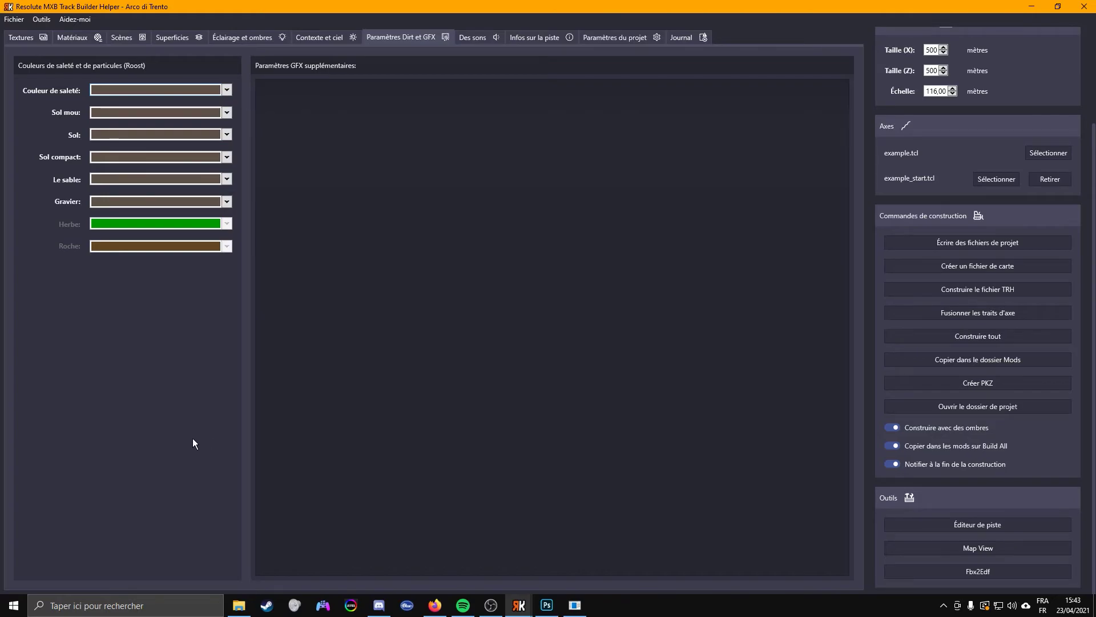
Show the project's texture layers and view the Dirt1.tga texture in Photoshop.
click(30, 38)
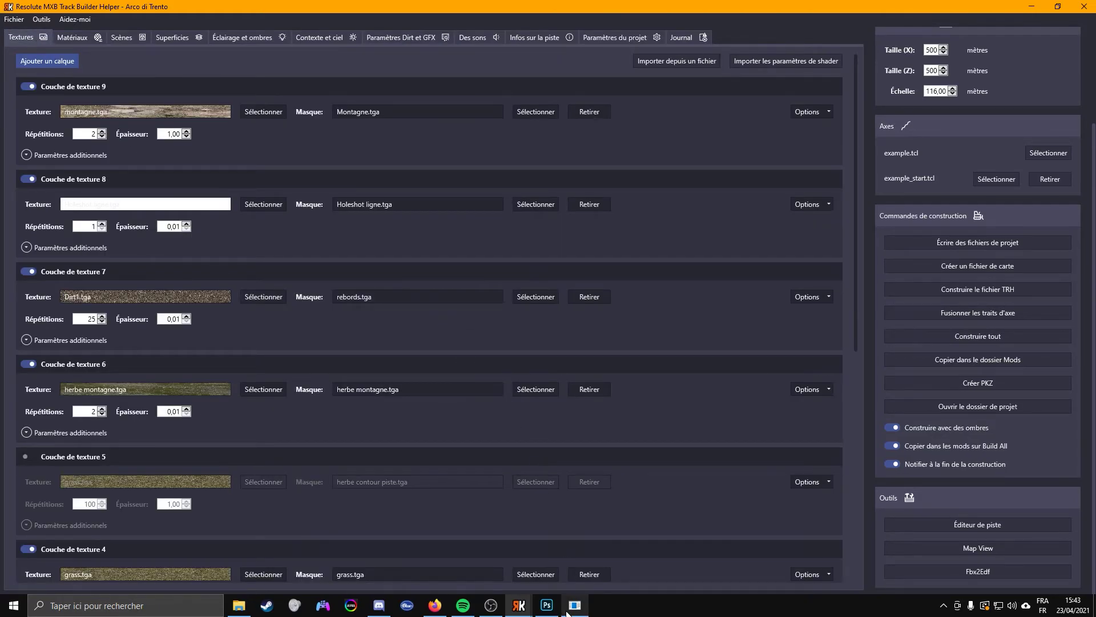
click(547, 605)
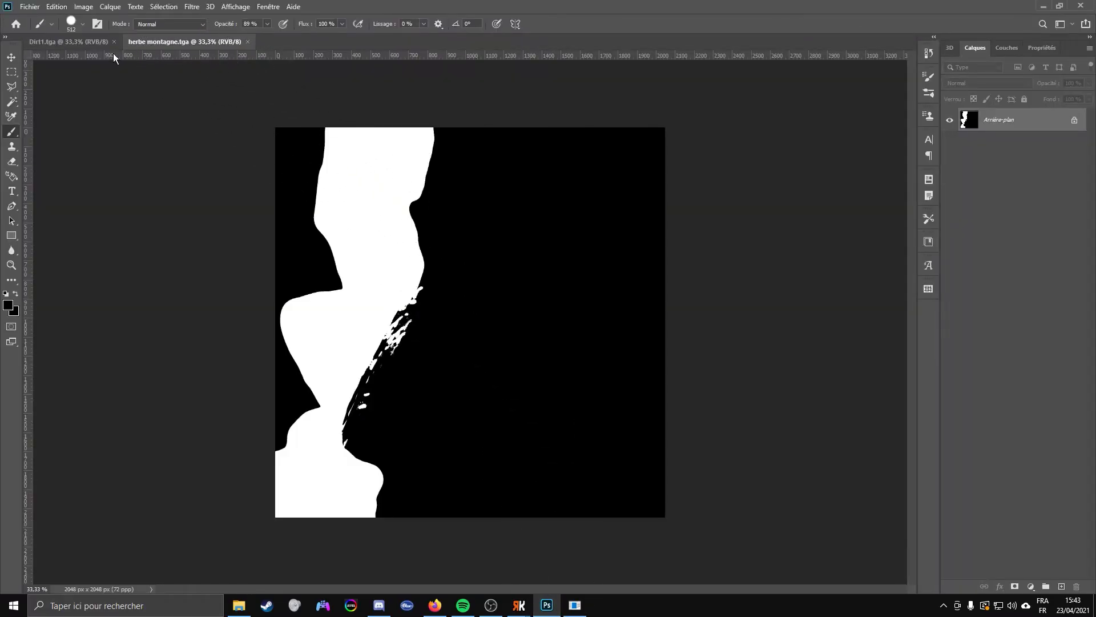
click(56, 39)
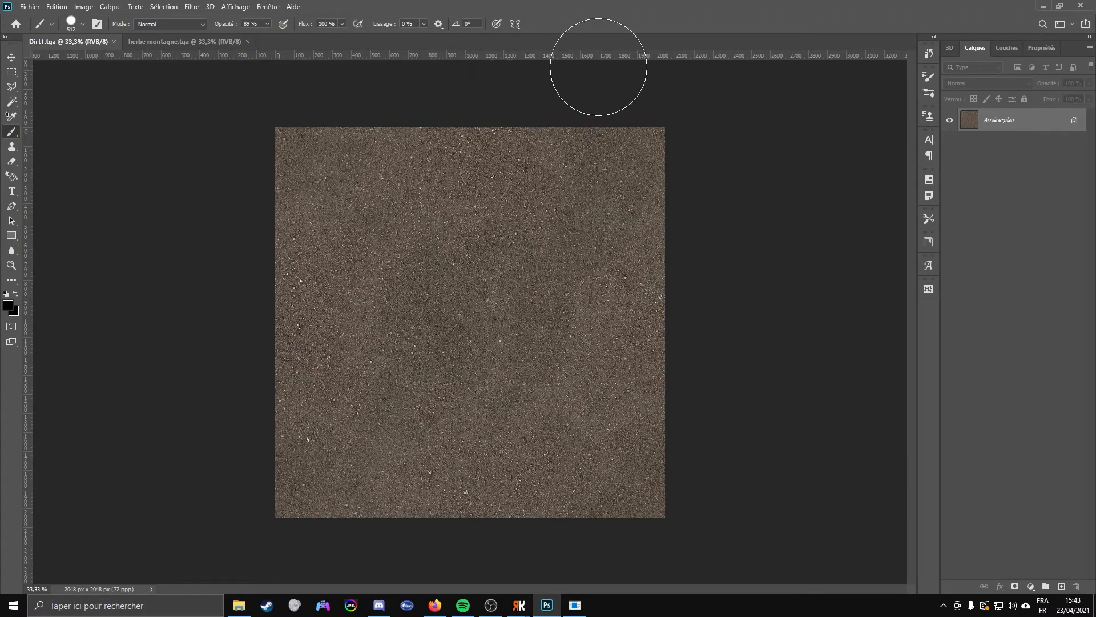
click(1043, 6)
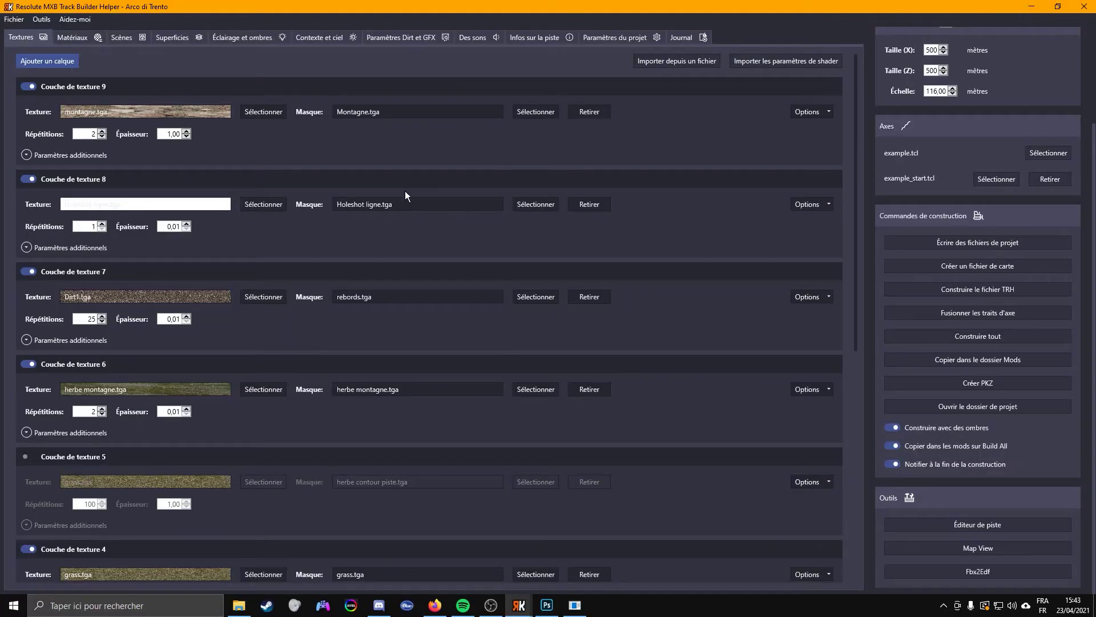
Return to the dirt and particle colours and check the dirt colour's hex code.
click(519, 37)
click(420, 37)
click(154, 93)
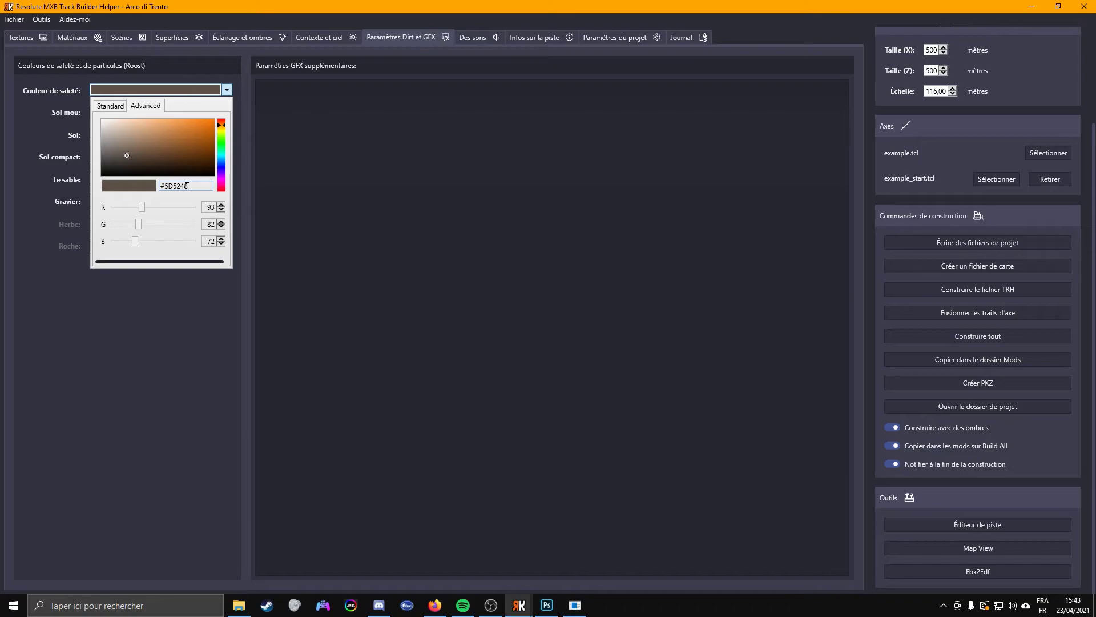
click(128, 270)
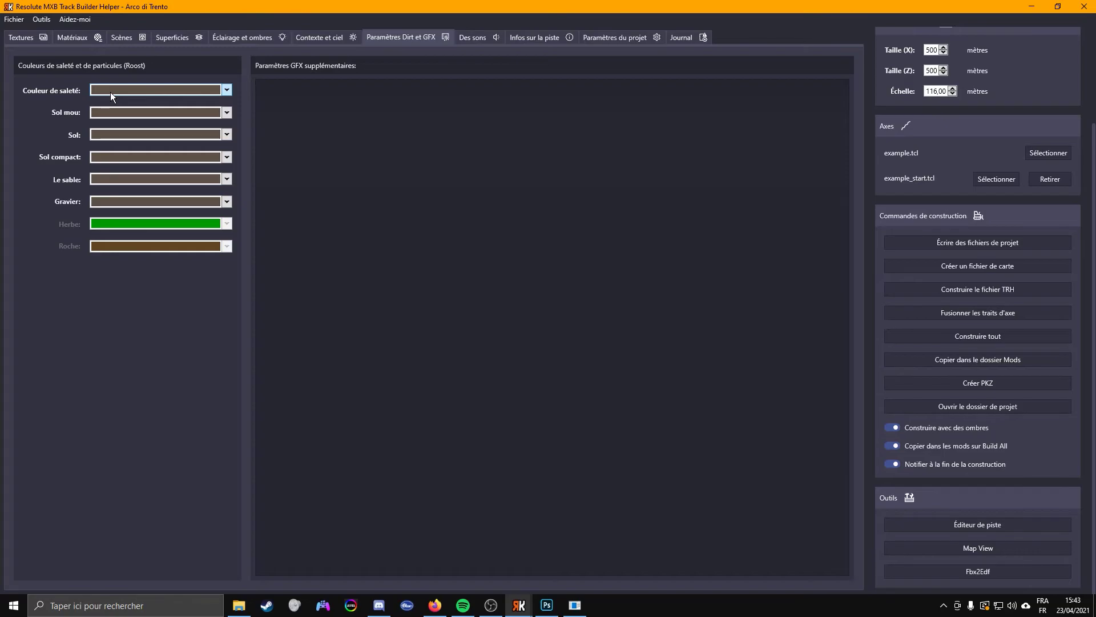
Revisit the project's texture, material, scene and surface layers.
click(29, 37)
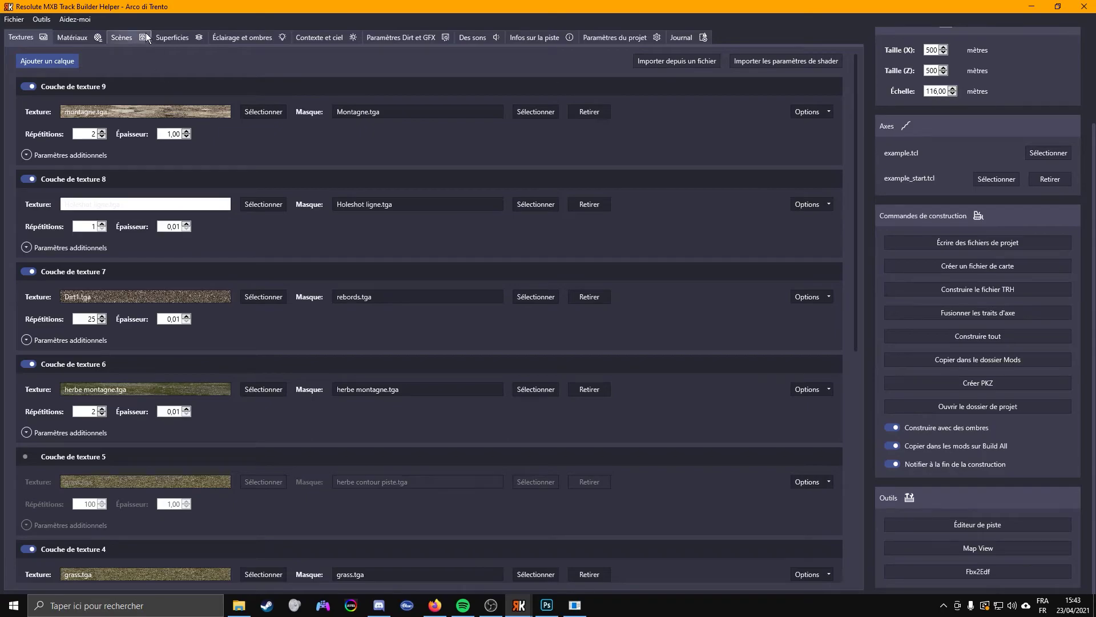
click(78, 38)
click(130, 36)
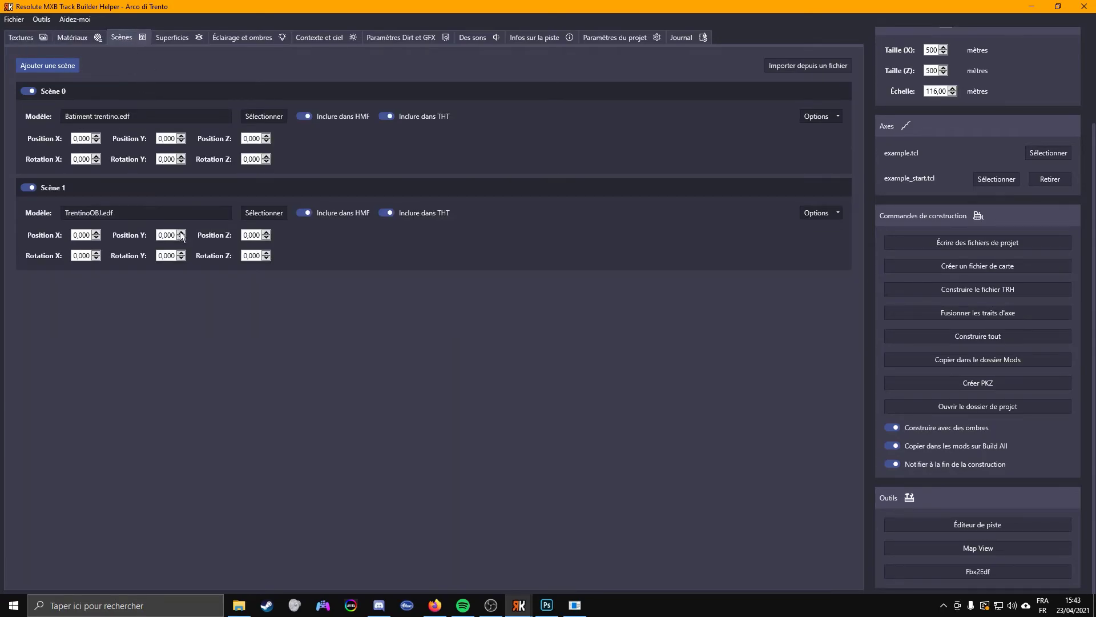
click(188, 38)
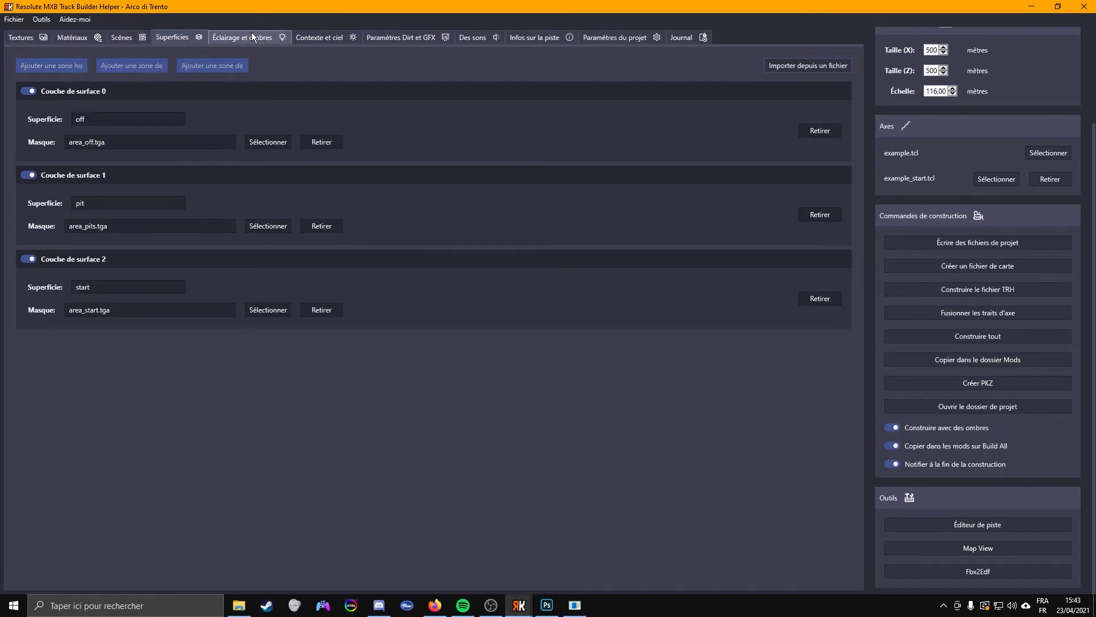
Go through the dirt and GFX settings, the sounds and the track information.
click(414, 36)
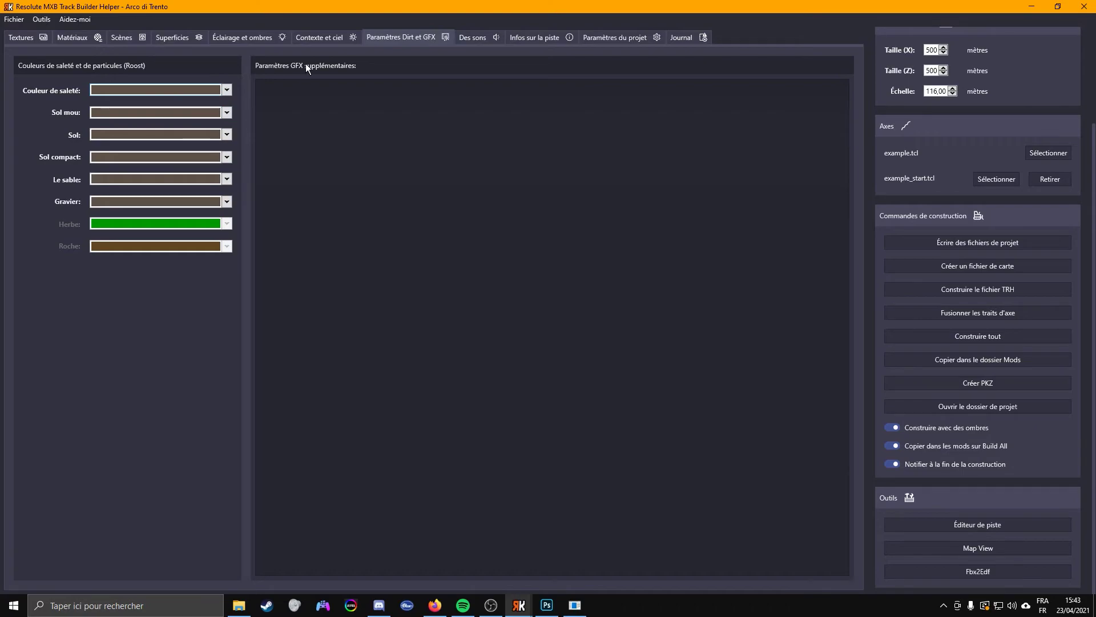
click(484, 38)
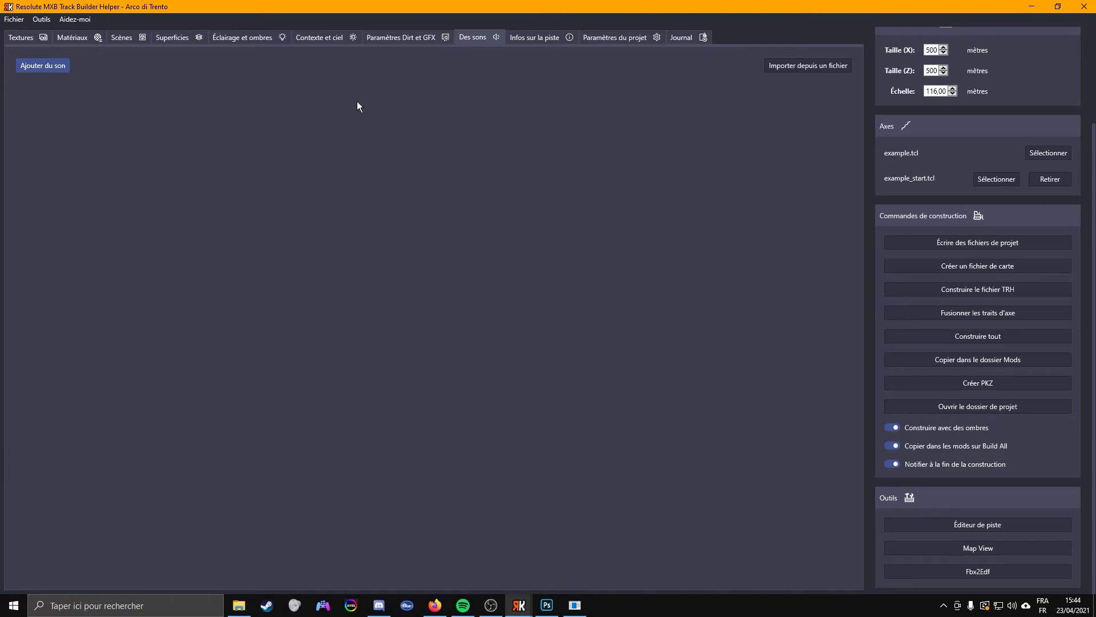
click(545, 41)
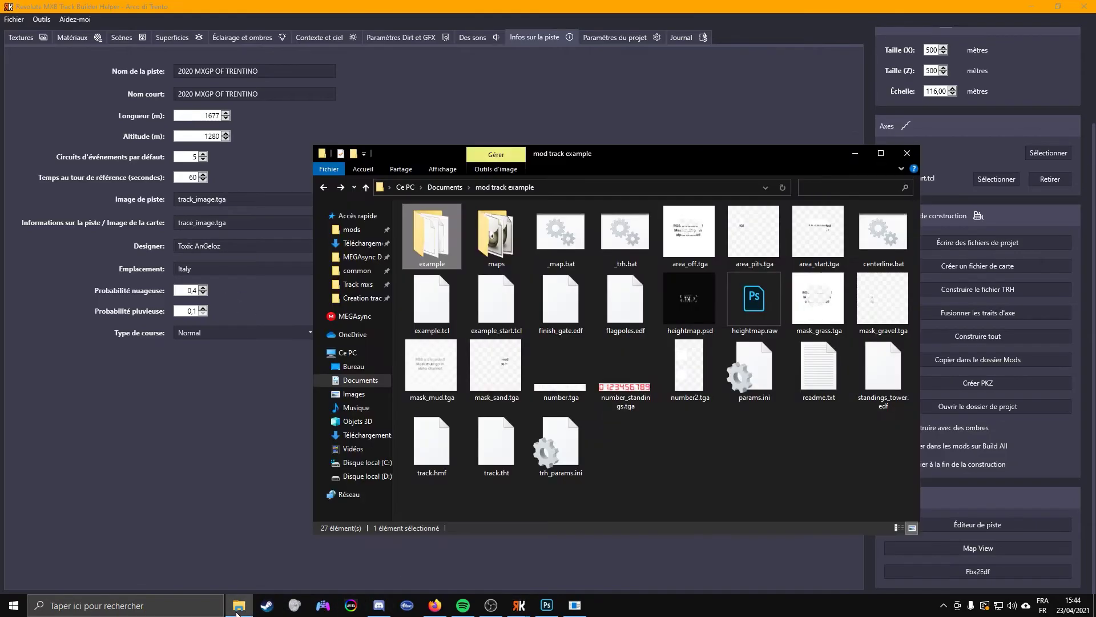
Browse the Arco di trento folder under Creation track for the track and trace image files.
click(239, 605)
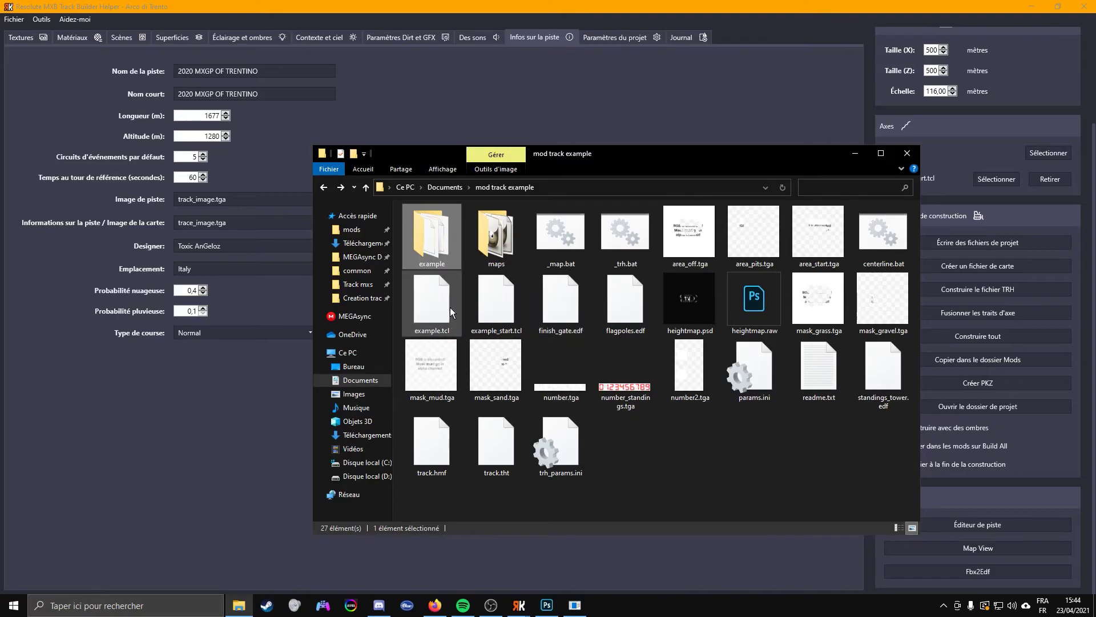
click(355, 298)
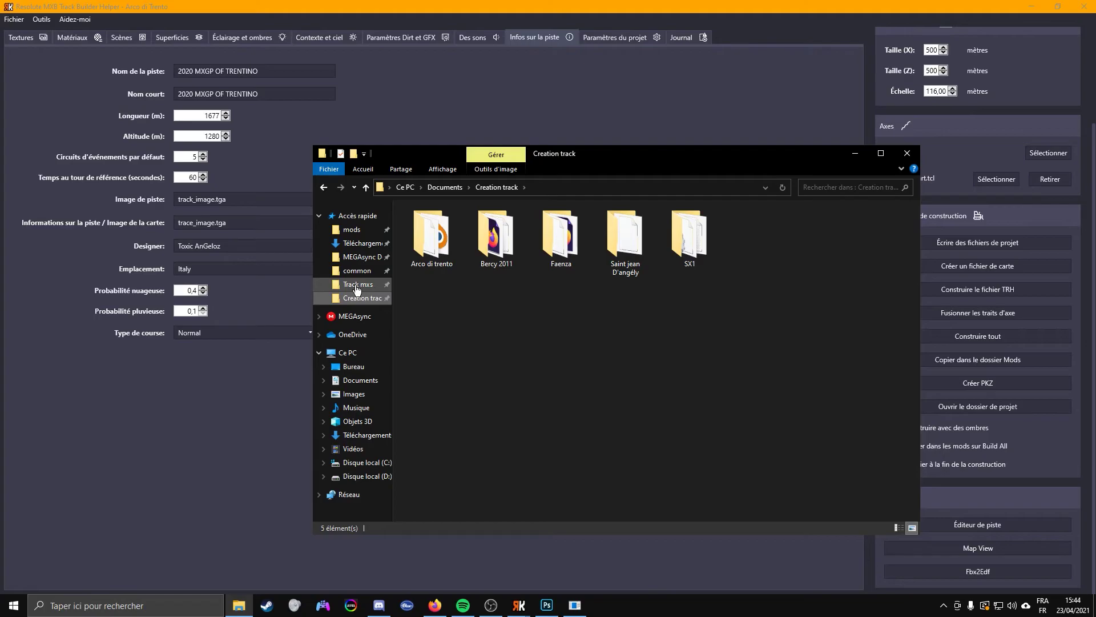
double_click(417, 232)
scroll(594, 381, down, 5)
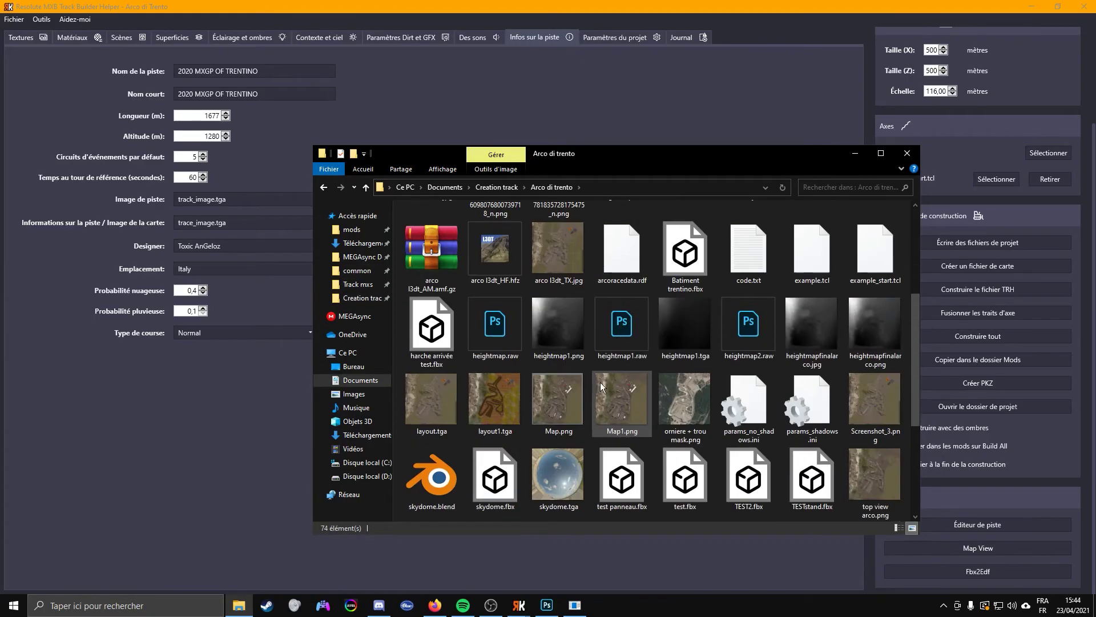
drag(916, 386, 924, 471)
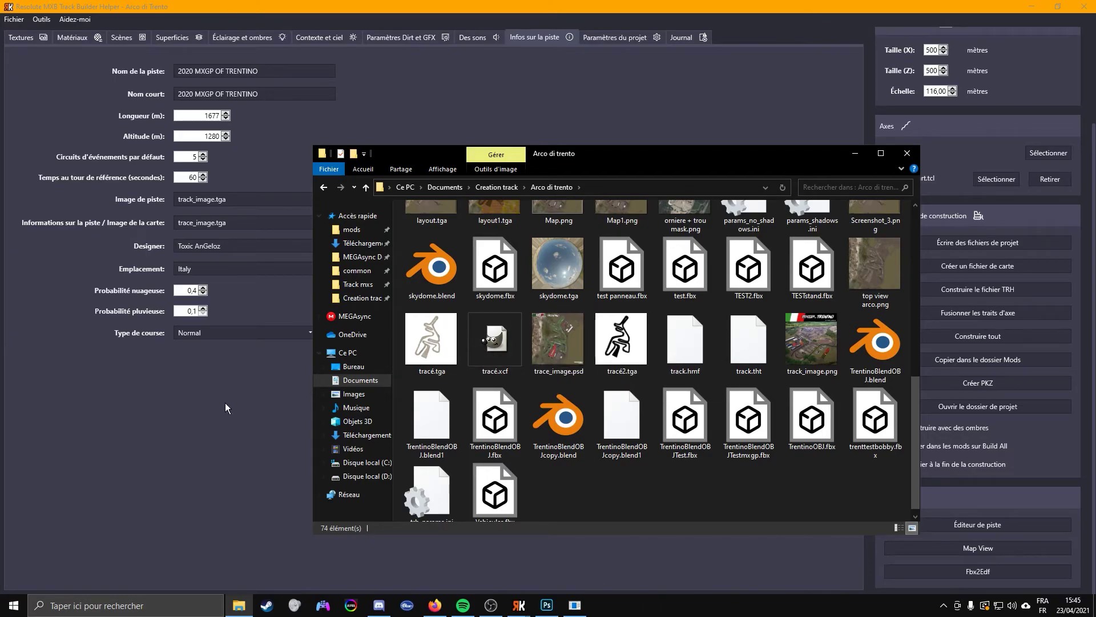
Return to the track information and examine the available race types.
click(111, 219)
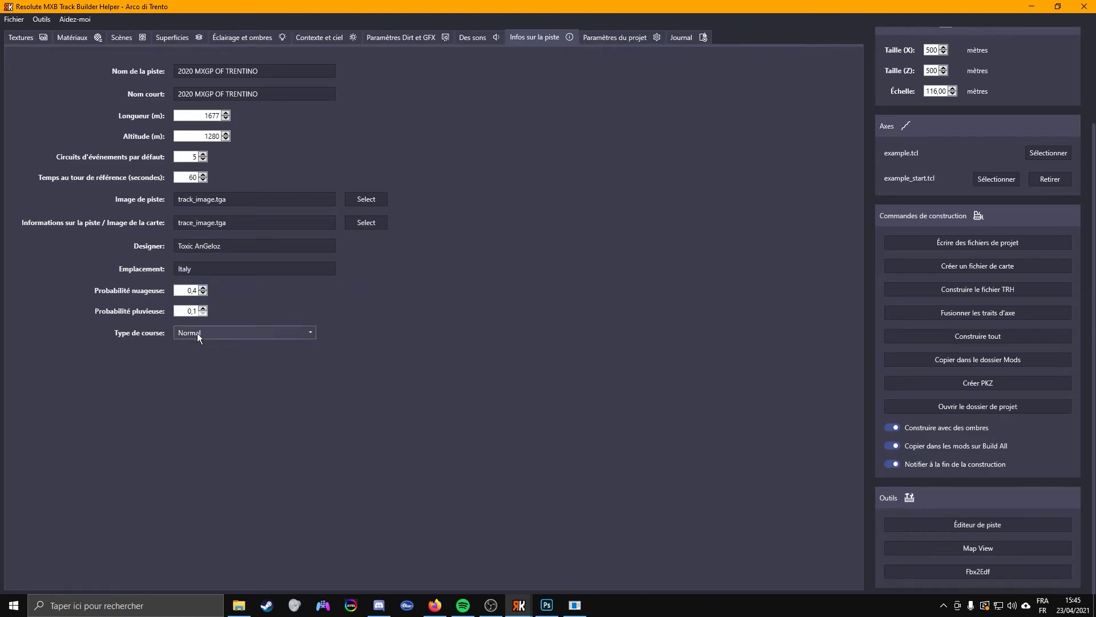
click(226, 338)
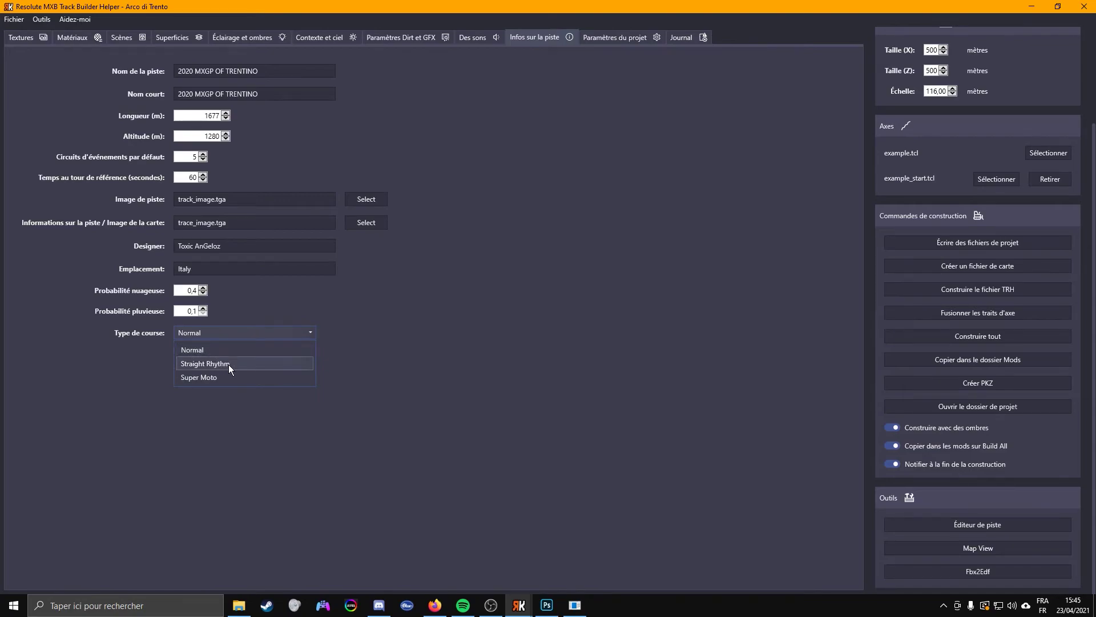
click(228, 327)
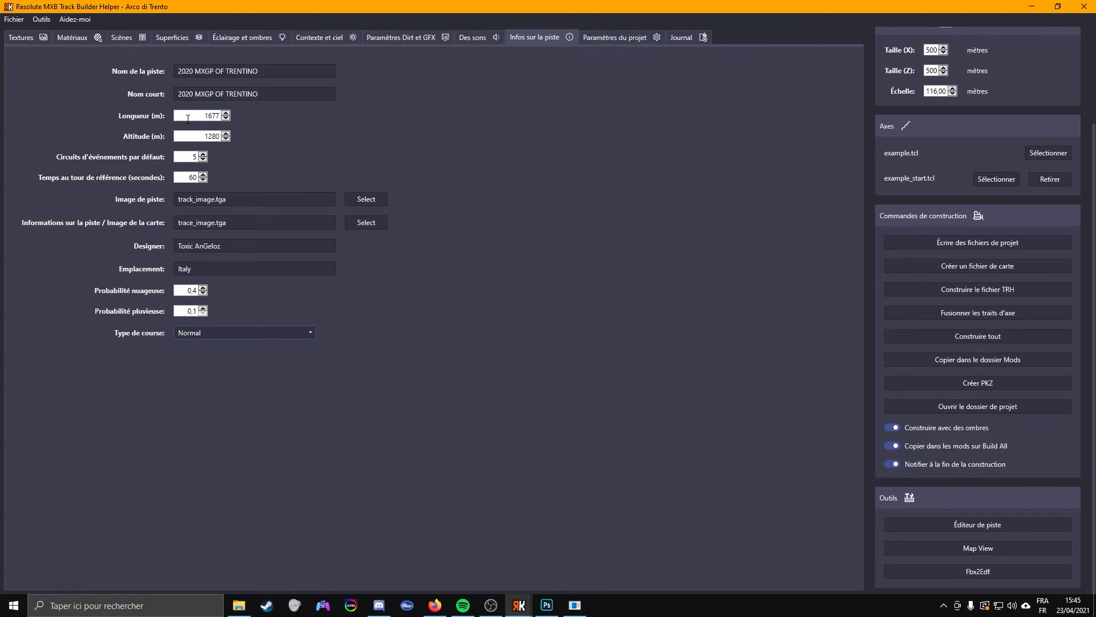
Open the Arco di Trento track in Track Editor to check its length, and close the editor.
click(969, 523)
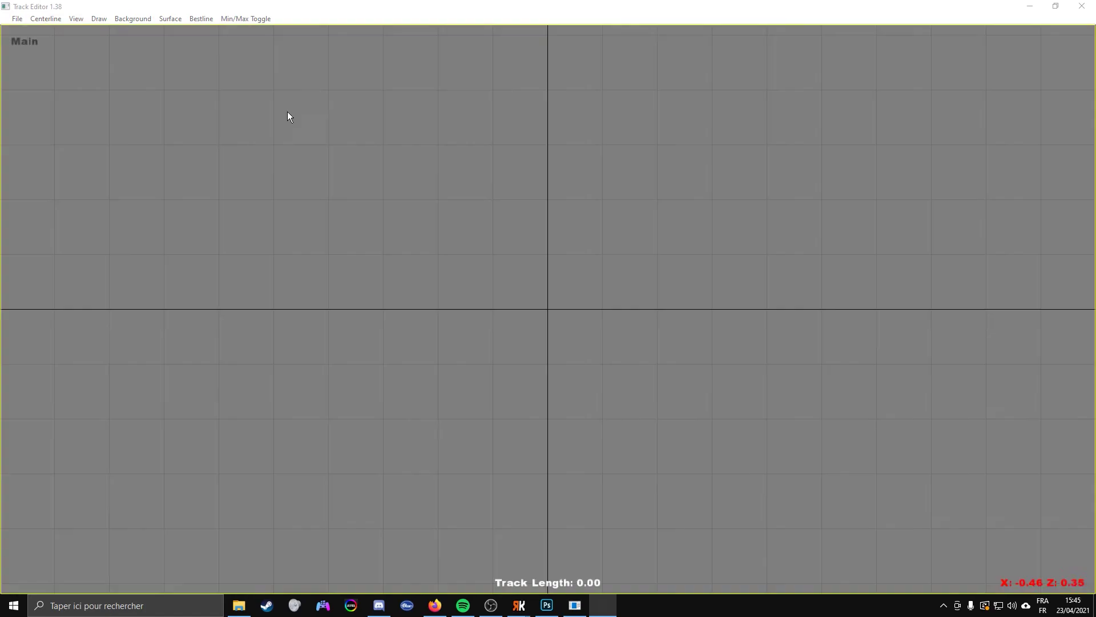
click(18, 18)
click(26, 32)
double_click(122, 113)
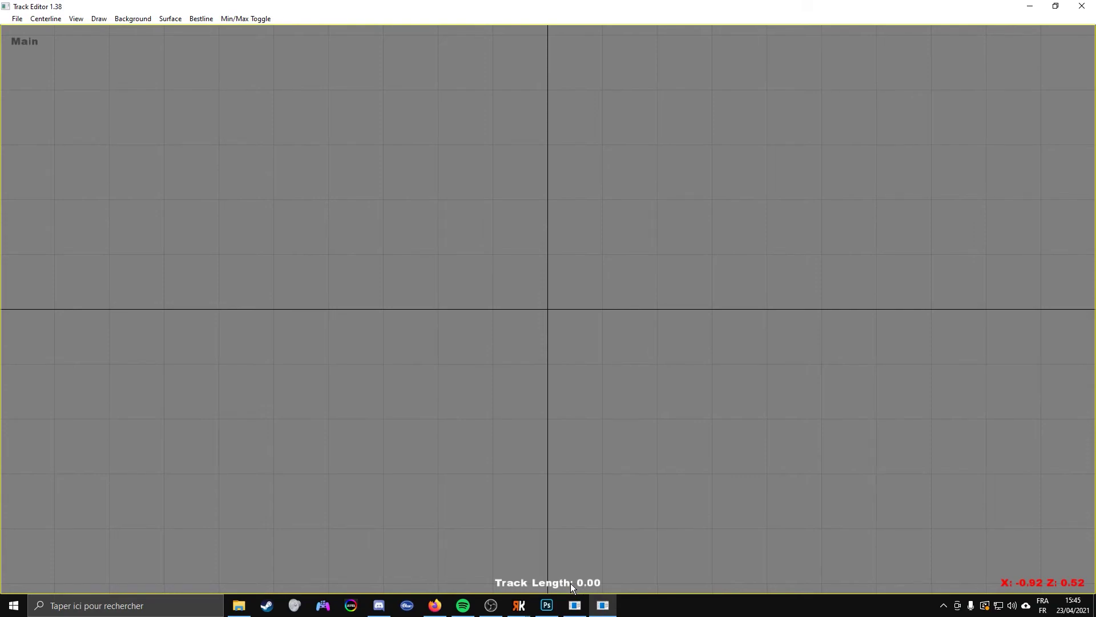
scroll(790, 397, down, 10)
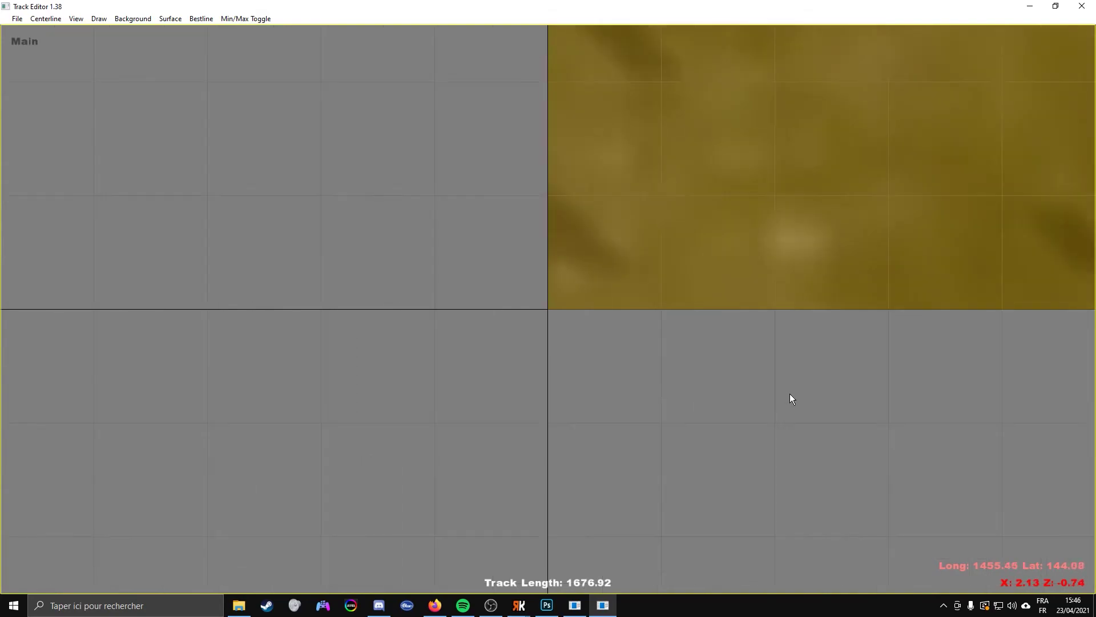
scroll(797, 266, up, 2)
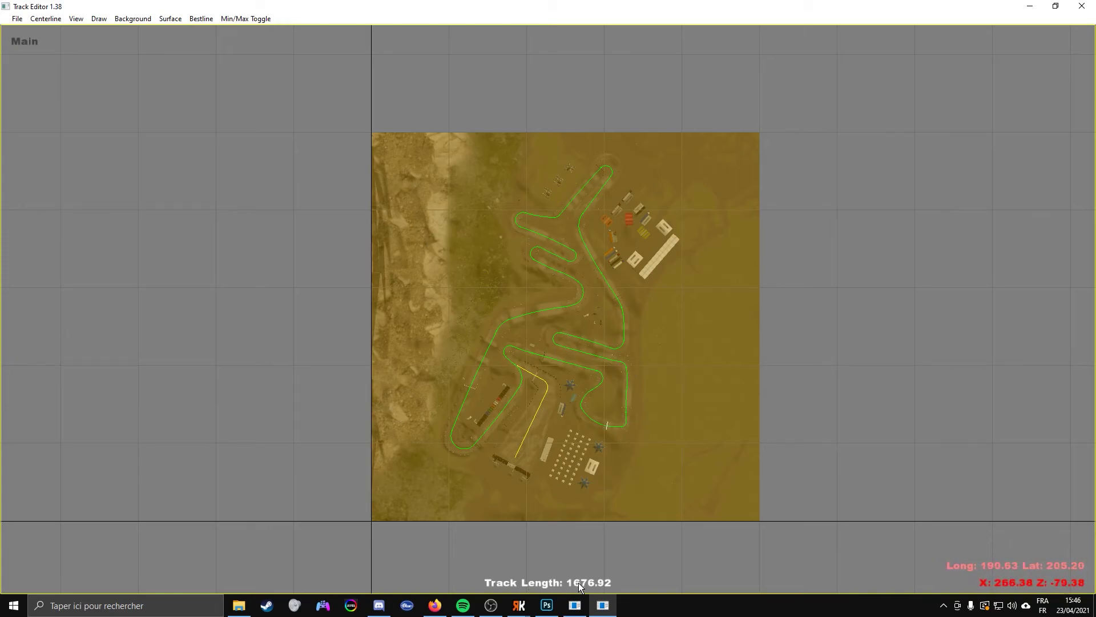
click(1080, 6)
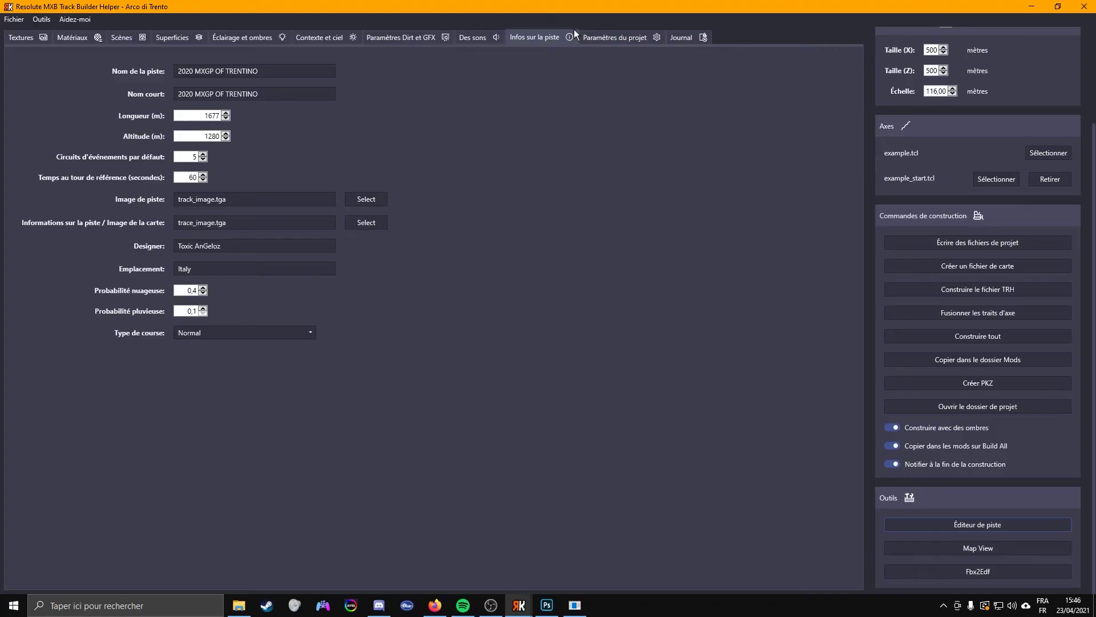
Examine the project's folder settings and event journal, and return to the texture layers.
click(609, 36)
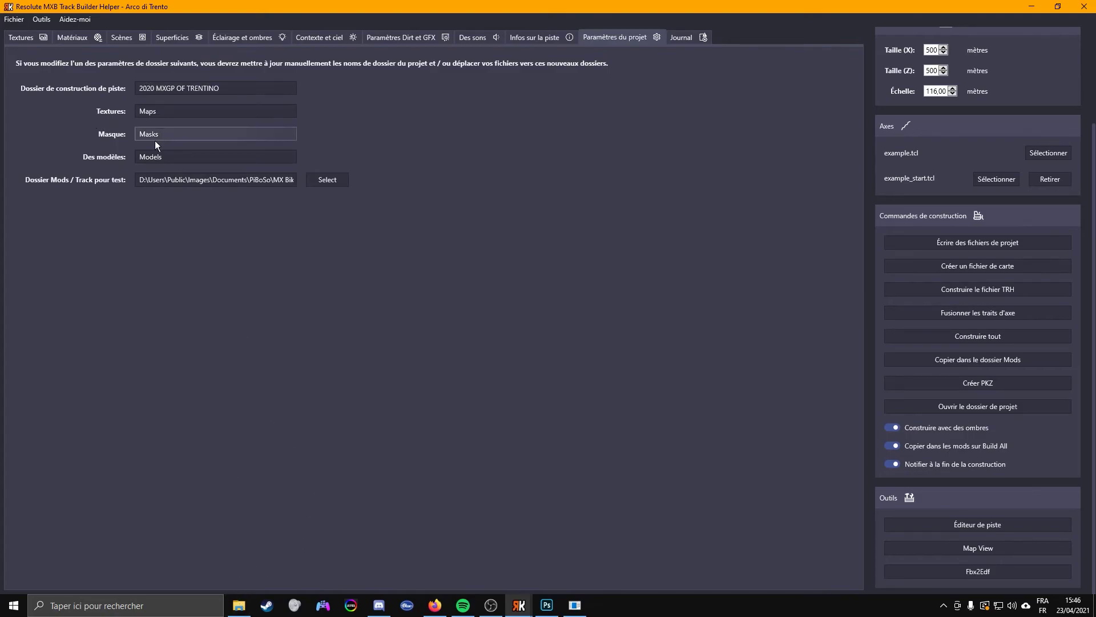
click(677, 39)
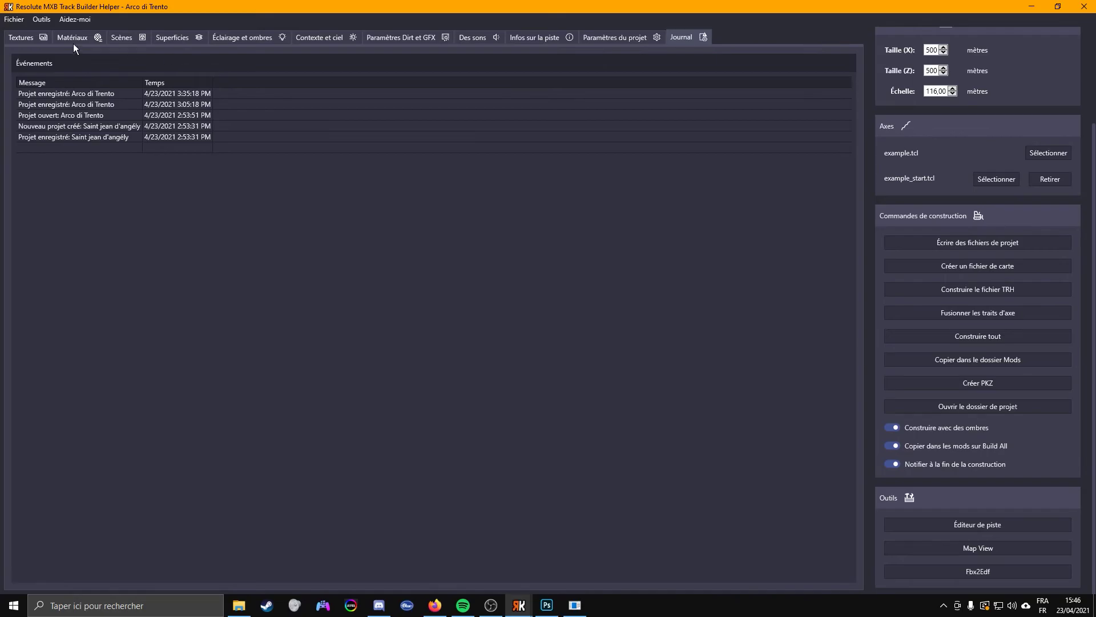
click(23, 37)
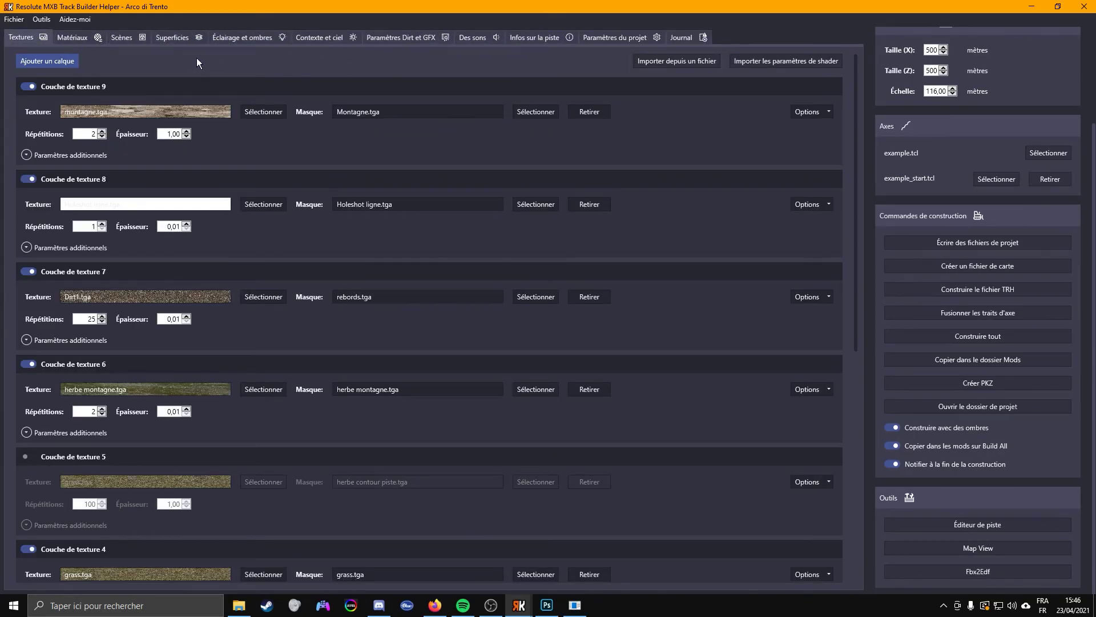
Check the height map settings and view heightmapfinalarco.png from the Arco di trento folder.
scroll(920, 284, up, 3)
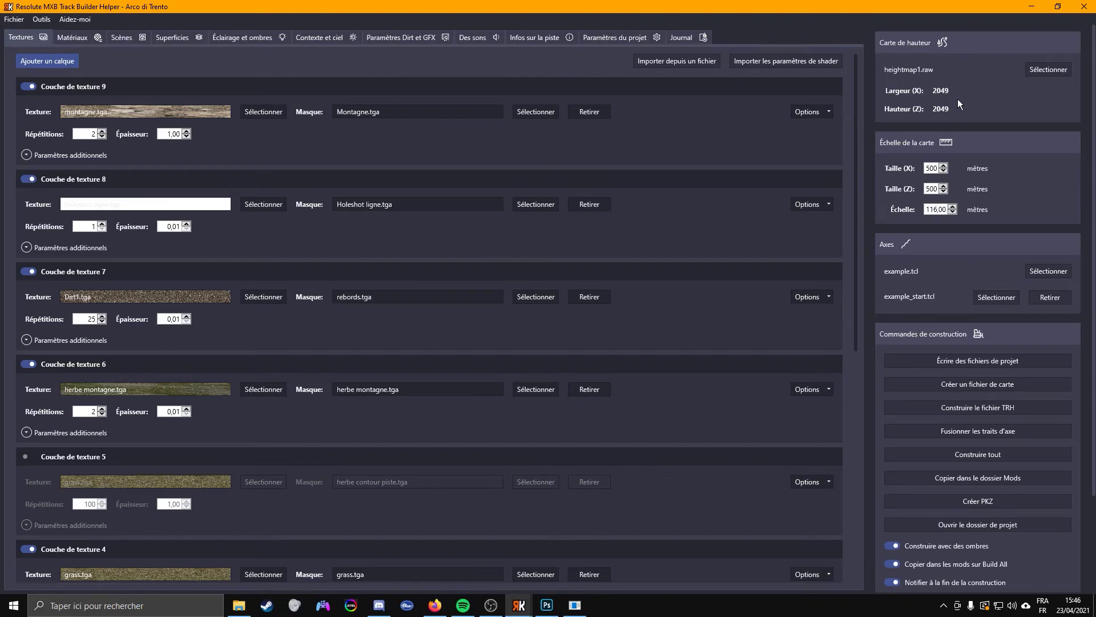
click(238, 605)
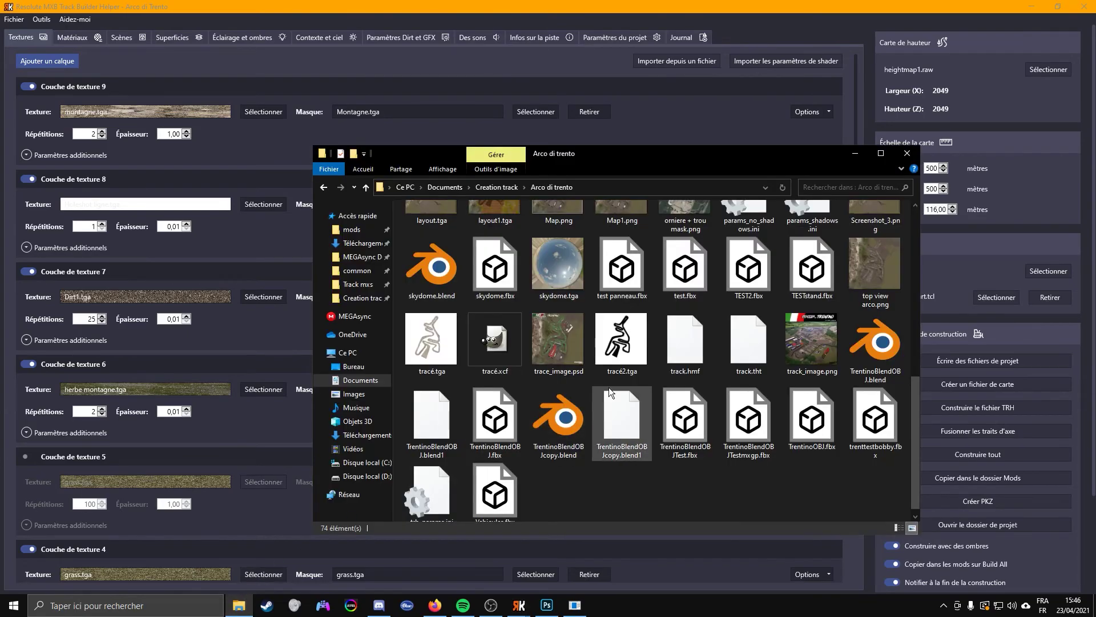
scroll(688, 428, up, 3)
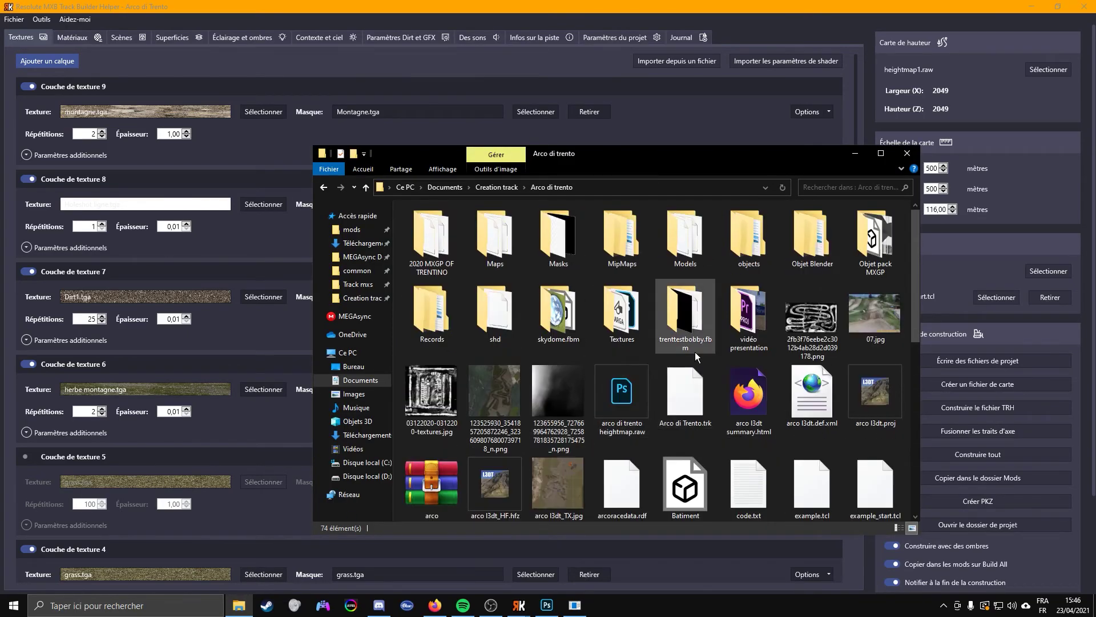
scroll(694, 352, down, 3)
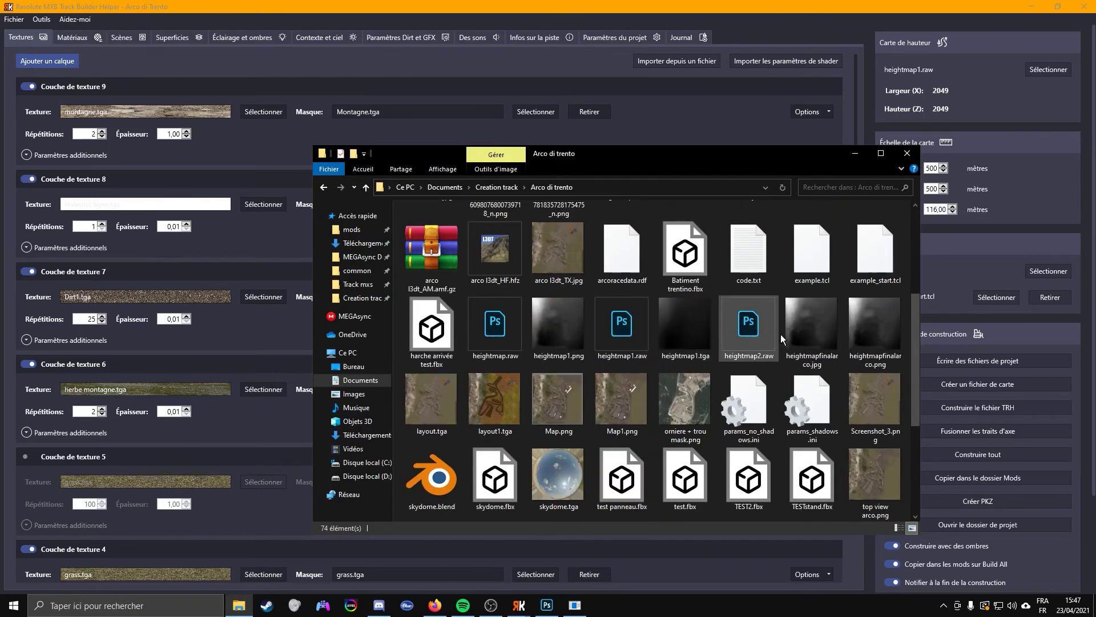
double_click(854, 330)
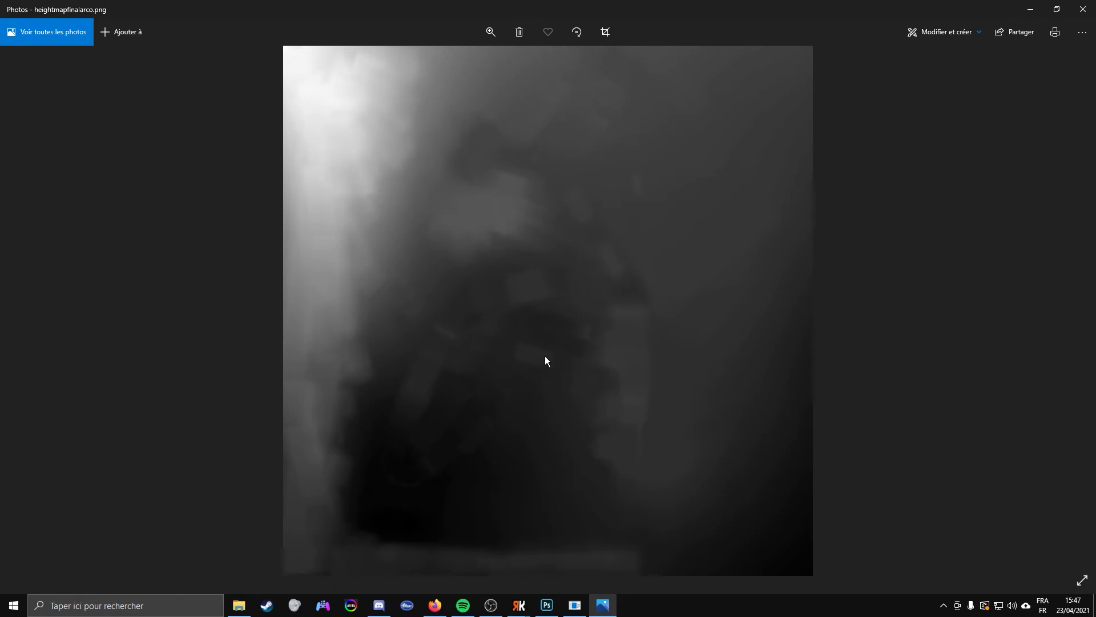
click(1083, 9)
click(849, 158)
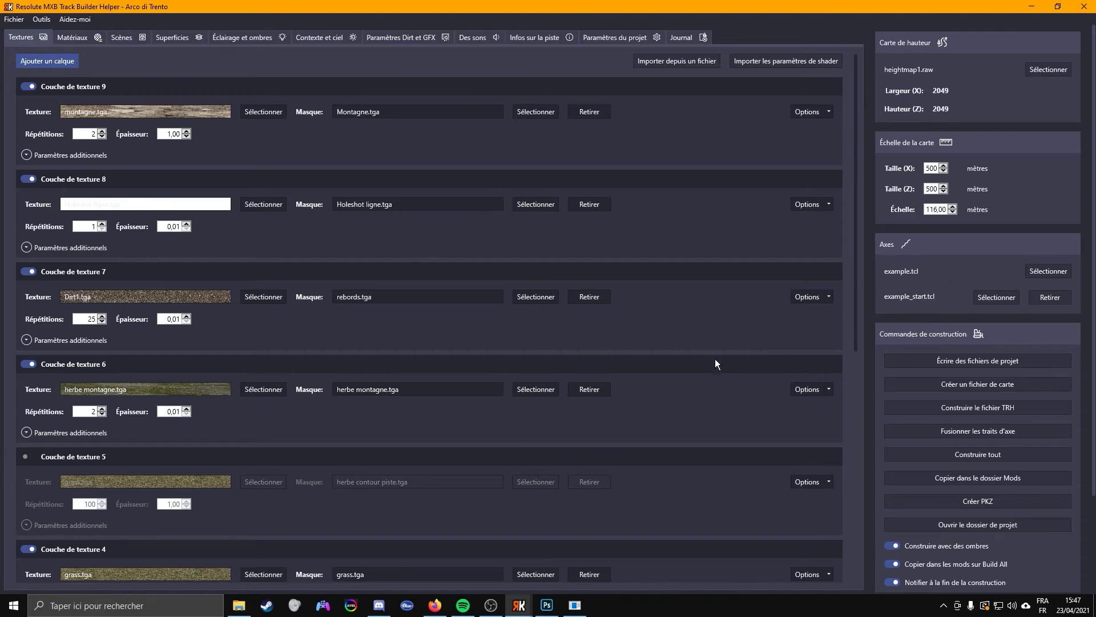
Reopen the Arco di trento folder from Creation track and look through its height map files.
click(244, 602)
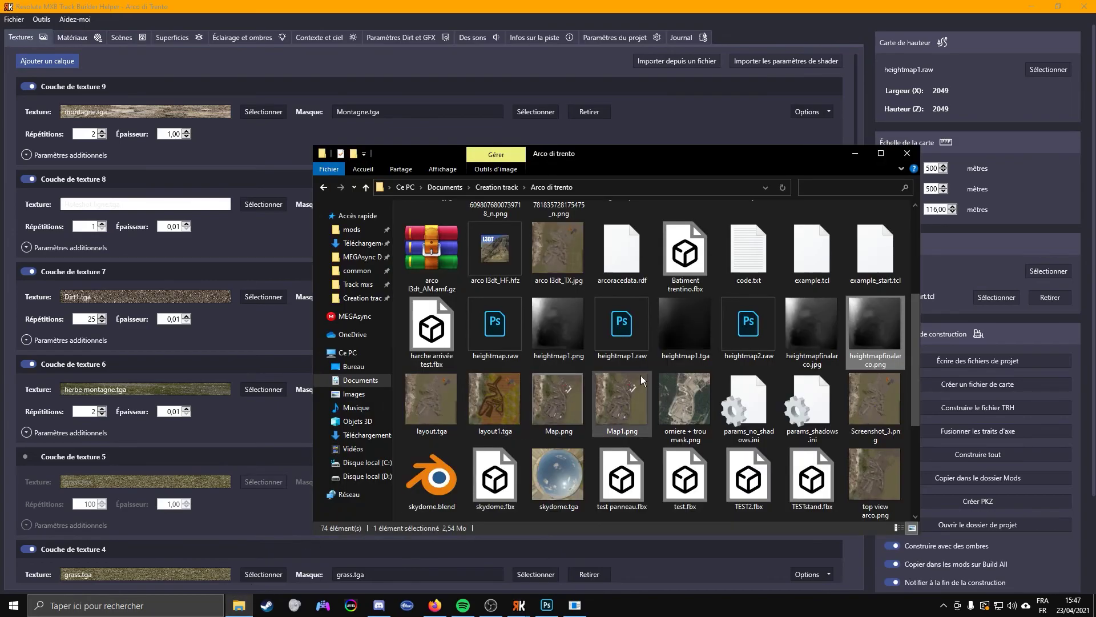
key(alt+Up)
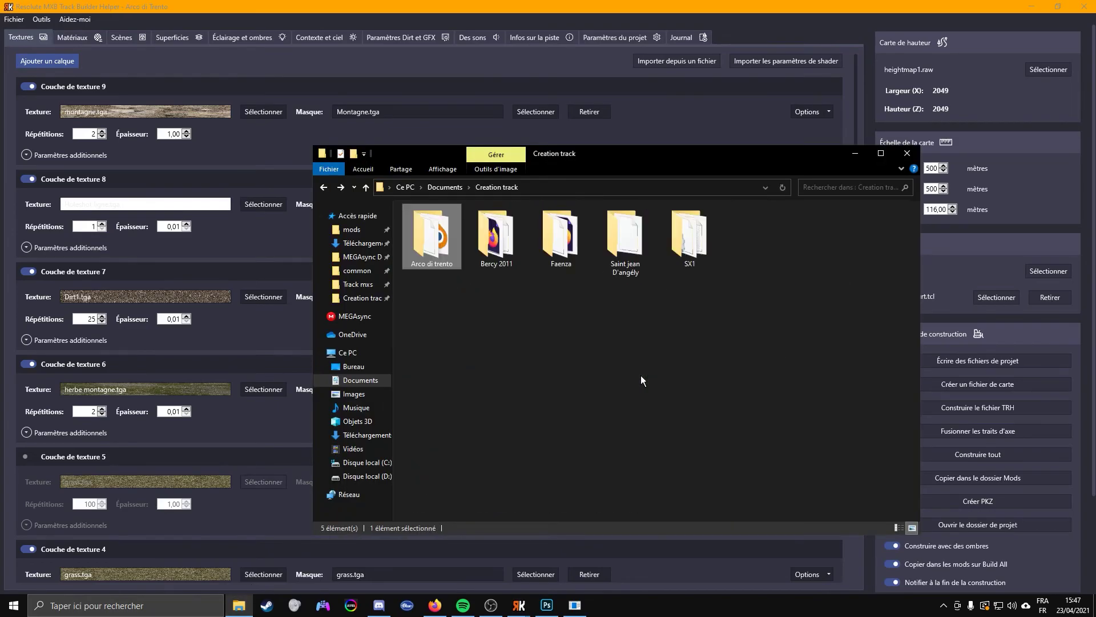
double_click(435, 241)
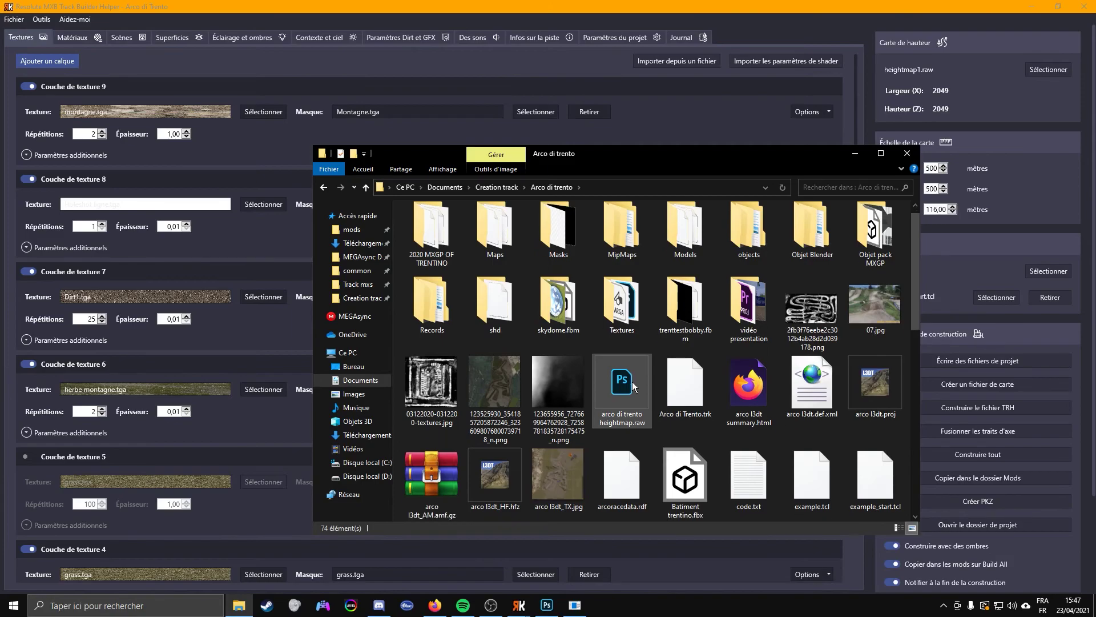
scroll(632, 381, down, 3)
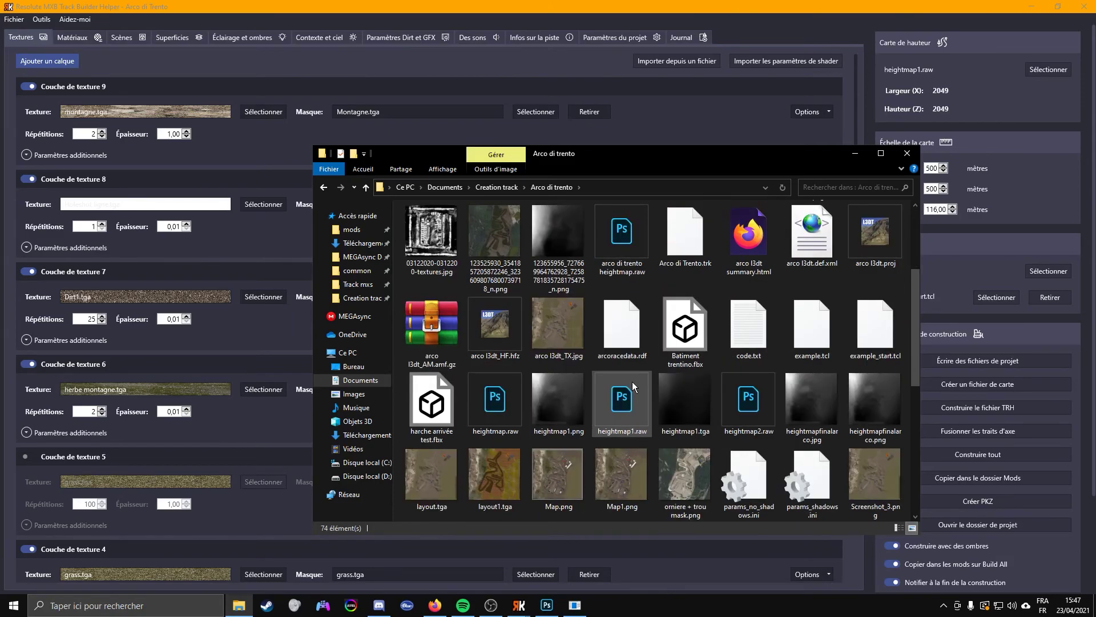
click(854, 153)
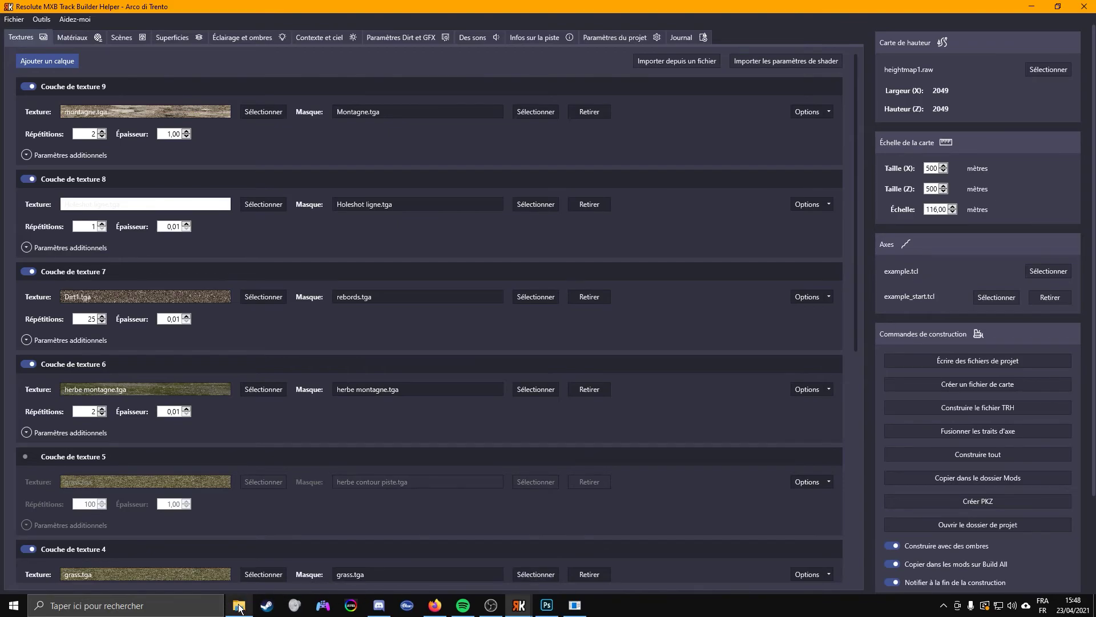
Show the Arco di trento files beside the project's height map and axes settings.
mouse_move(239, 608)
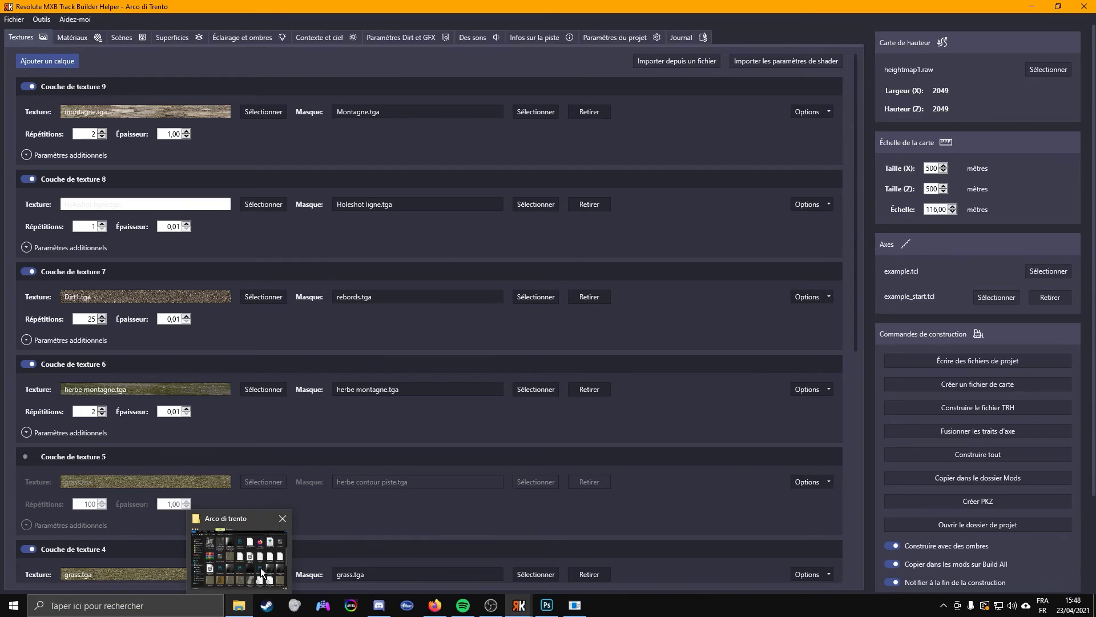
click(239, 553)
drag(746, 156, 630, 166)
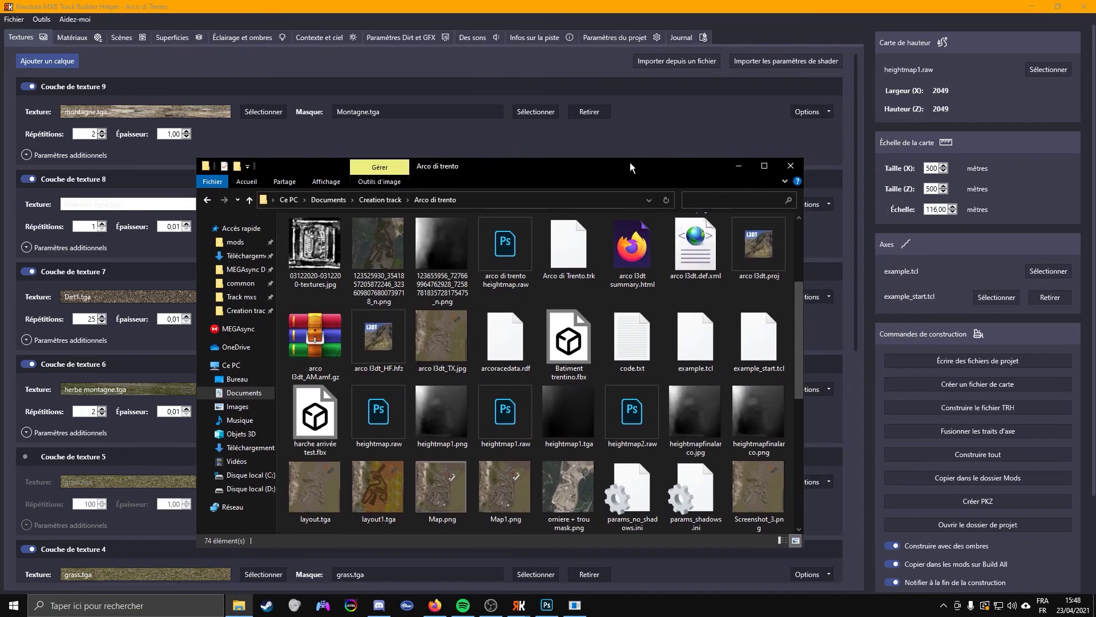
click(739, 167)
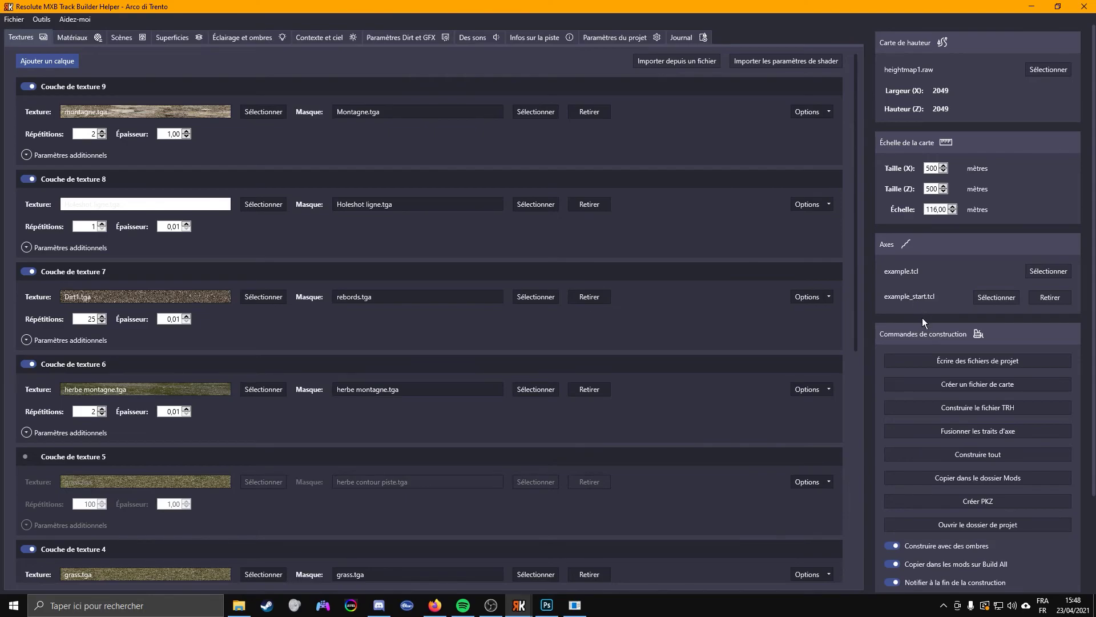
Review the build commands and examine the built track files in the 2020 MXGP OF TRENTINO folder.
scroll(921, 317, down, 3)
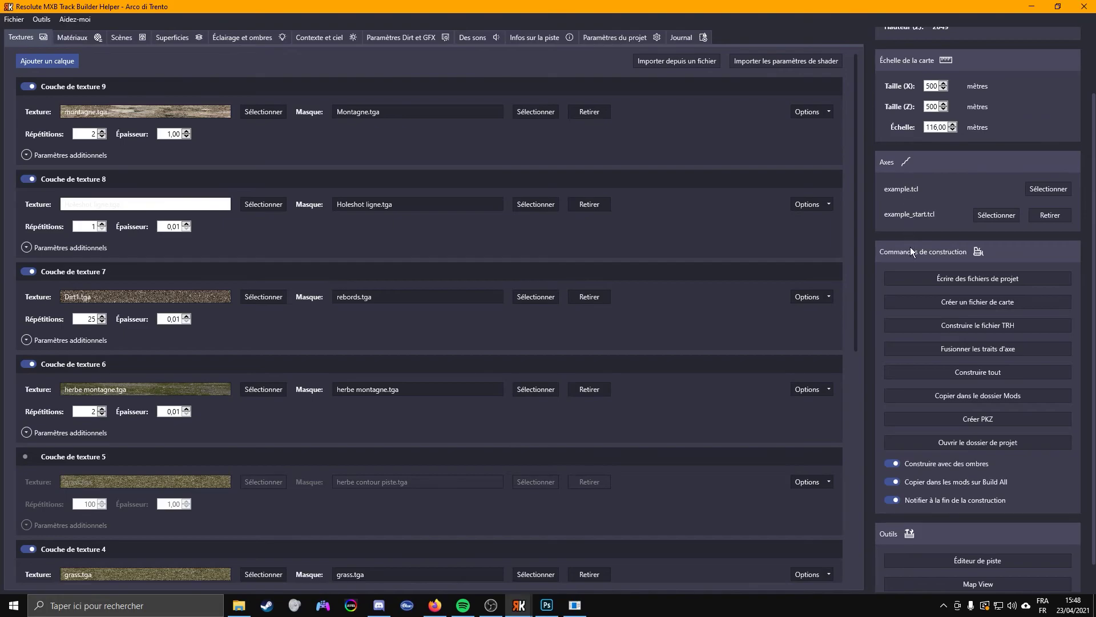
scroll(926, 249, down, 1)
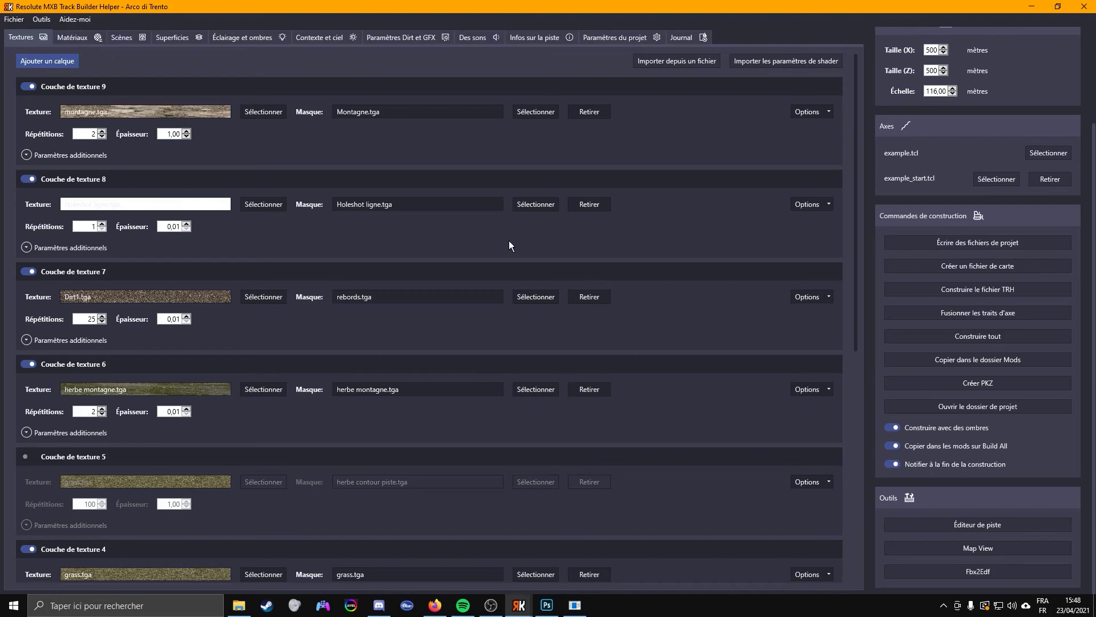
click(239, 605)
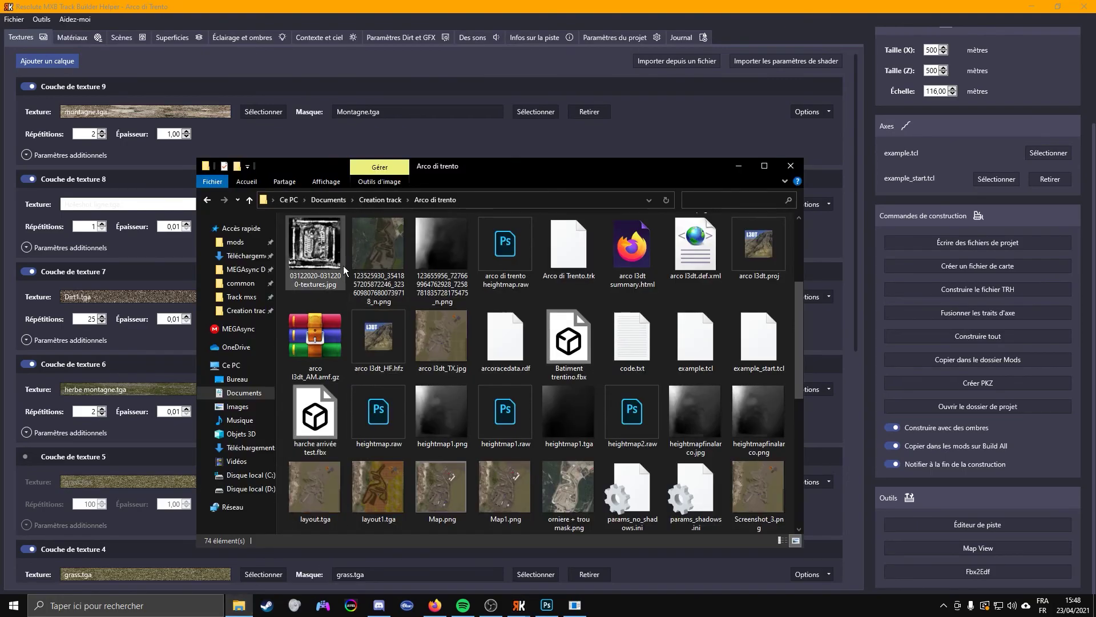
double_click(316, 254)
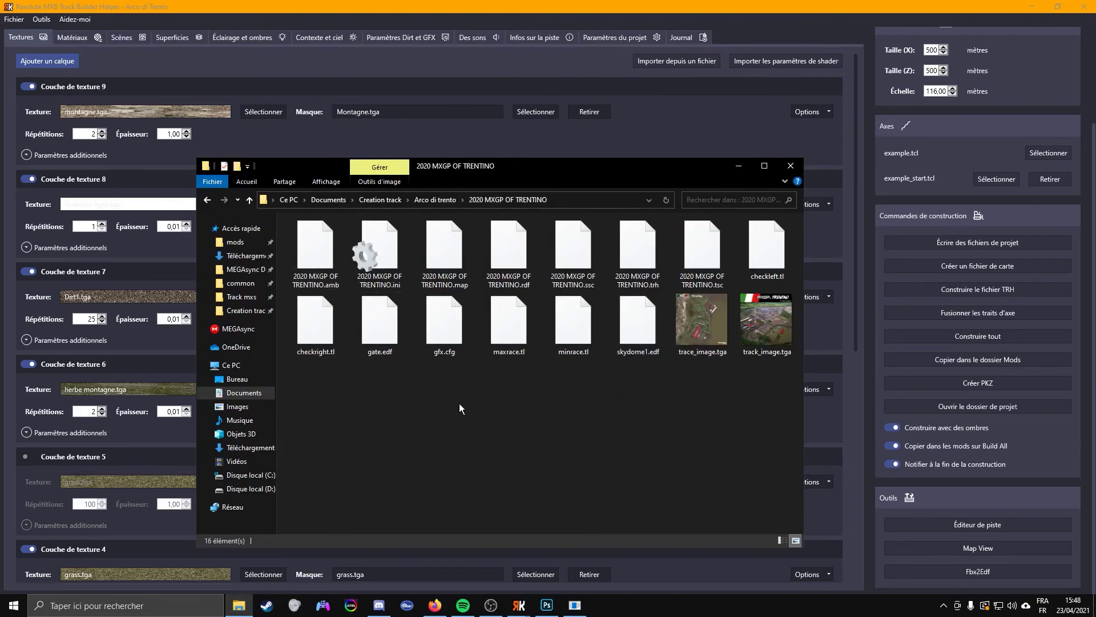
click(738, 165)
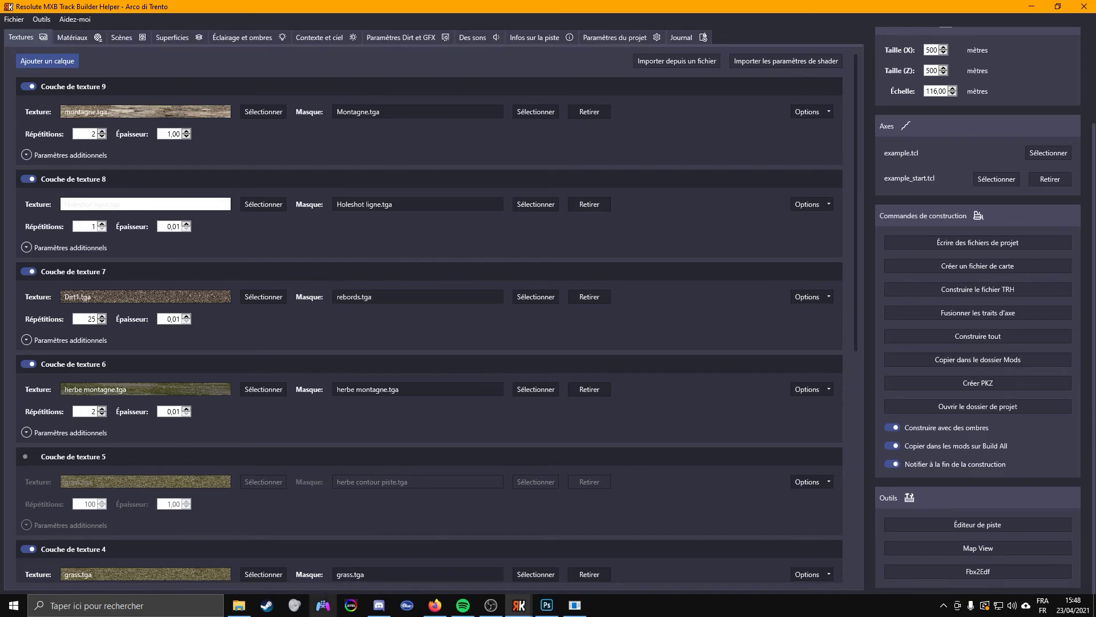
click(238, 604)
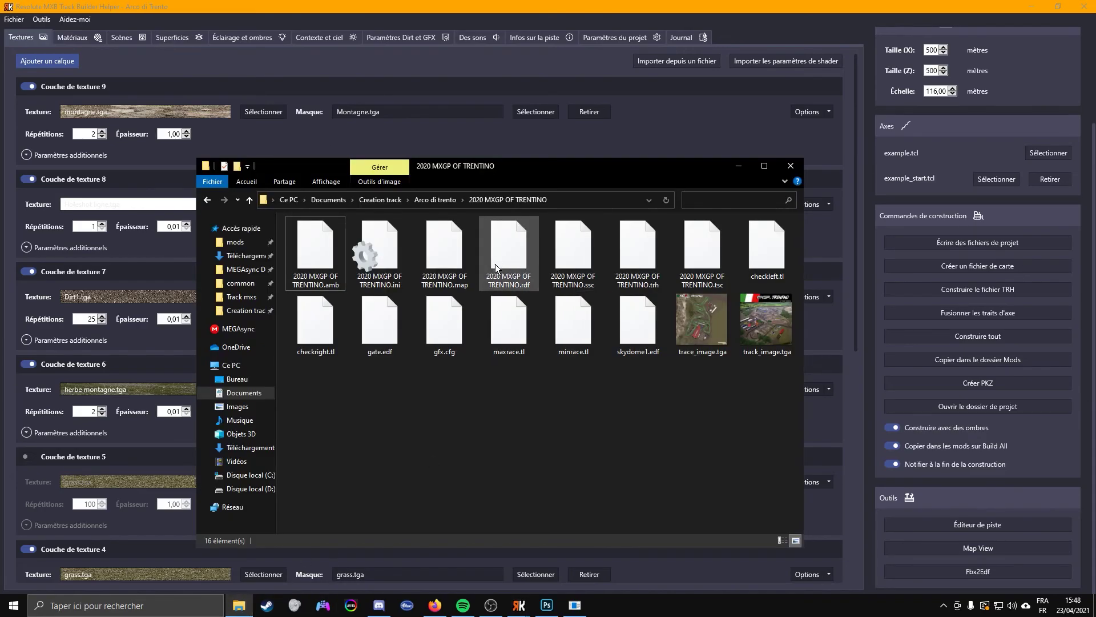
Return to the Arco di trento folder and find the track.hmf file among its project files.
key(BackSpace)
scroll(588, 437, down, 5)
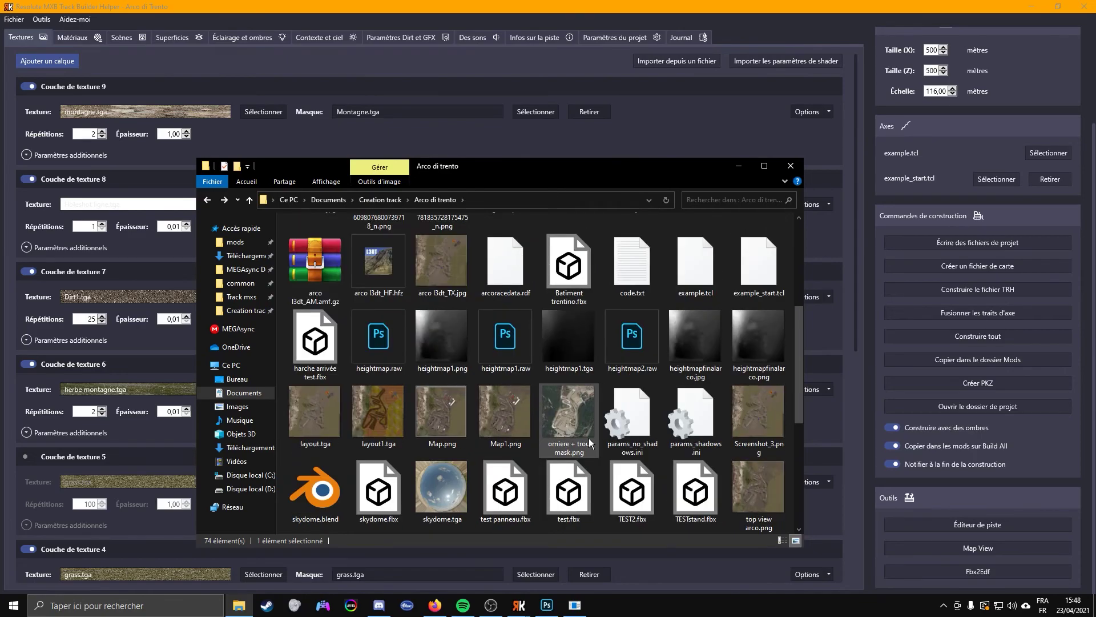
scroll(588, 437, down, 1)
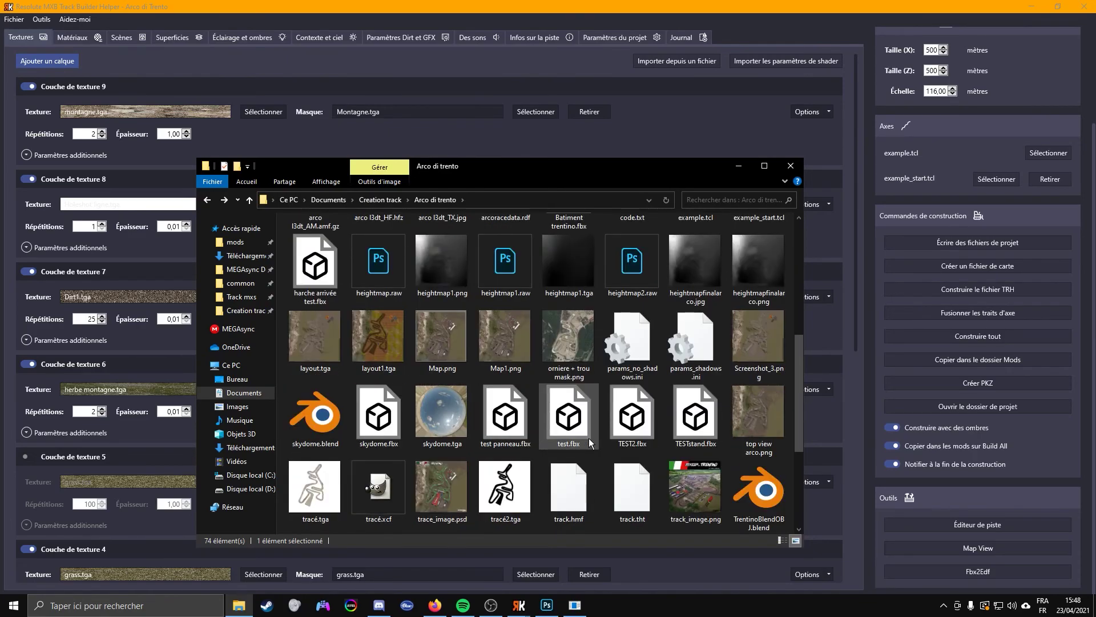
scroll(620, 415, down, 1)
click(564, 429)
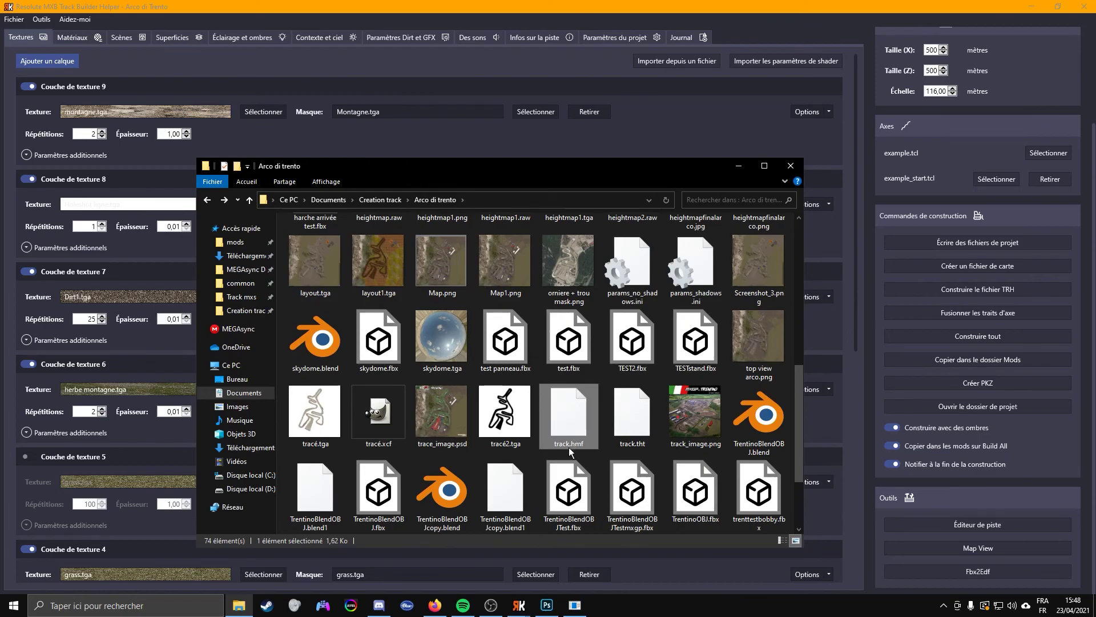
Review the built files in Arco di trento's 2020 MXGP OF TRENTINO folder, then put the file browser away.
scroll(570, 447, up, 6)
double_click(315, 251)
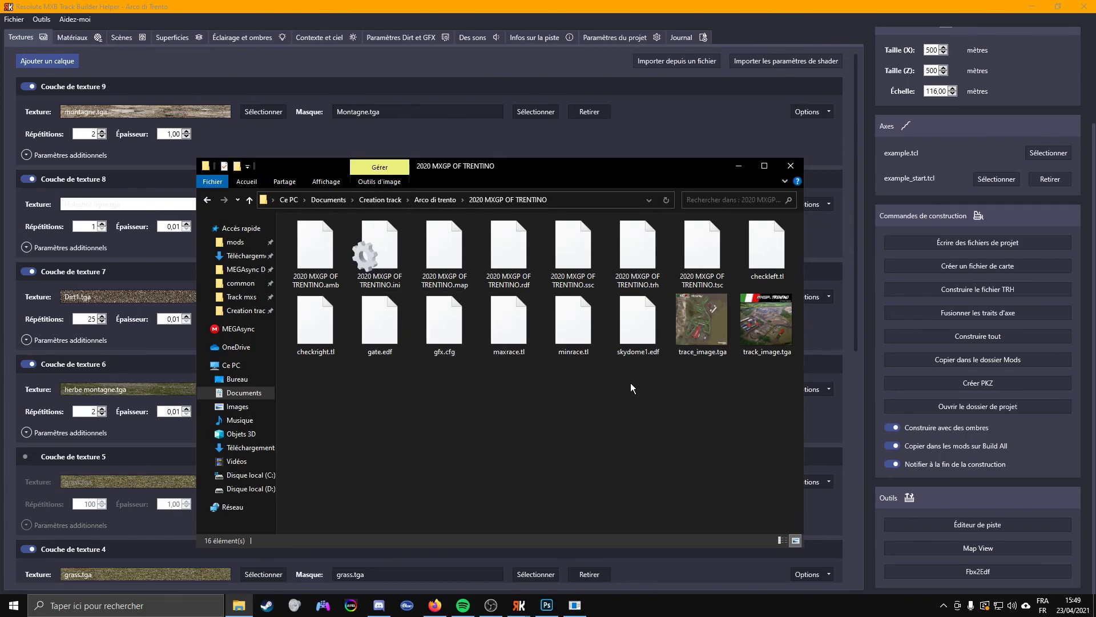
drag(692, 406, 568, 396)
click(738, 166)
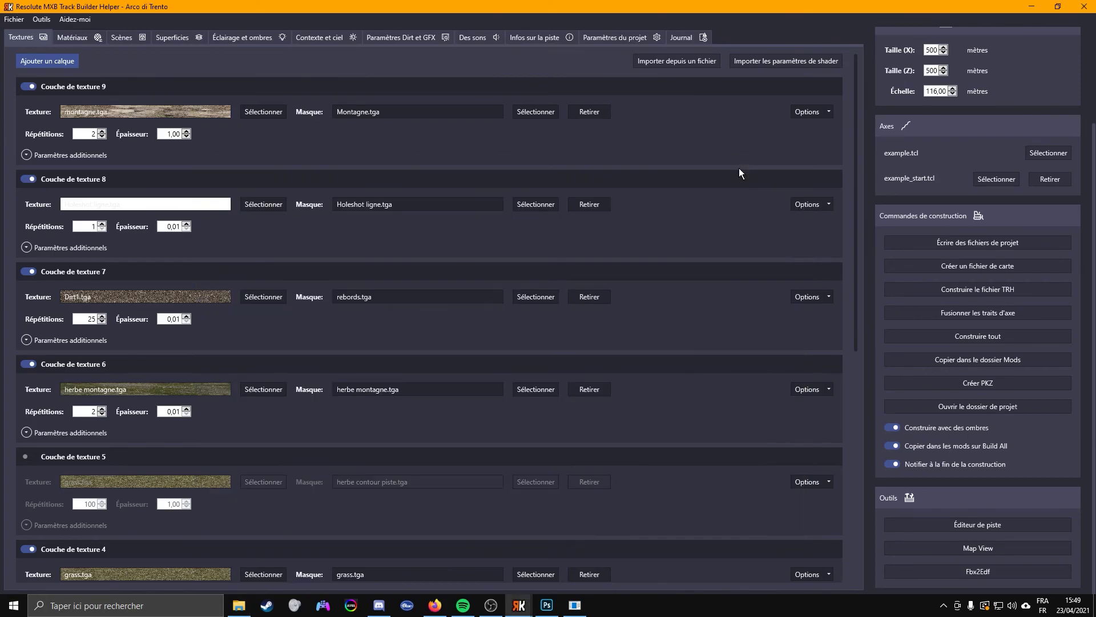
Bring back the file browser and show where the 2020 MXGP OF TRENTINO build folder sits inside Arco di trento.
click(240, 609)
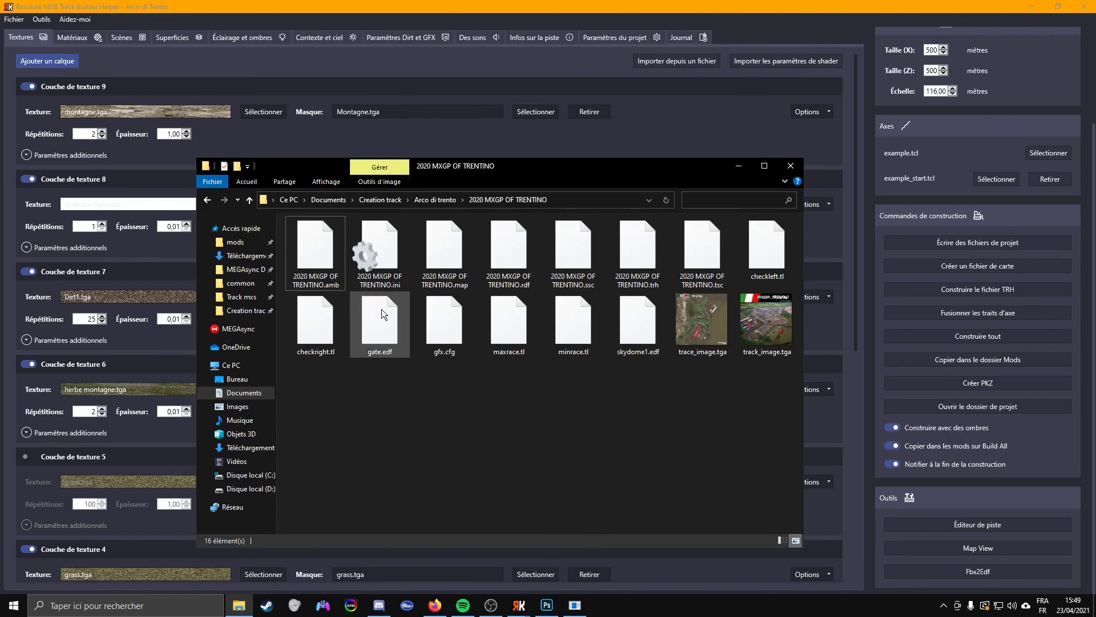
key(BackSpace)
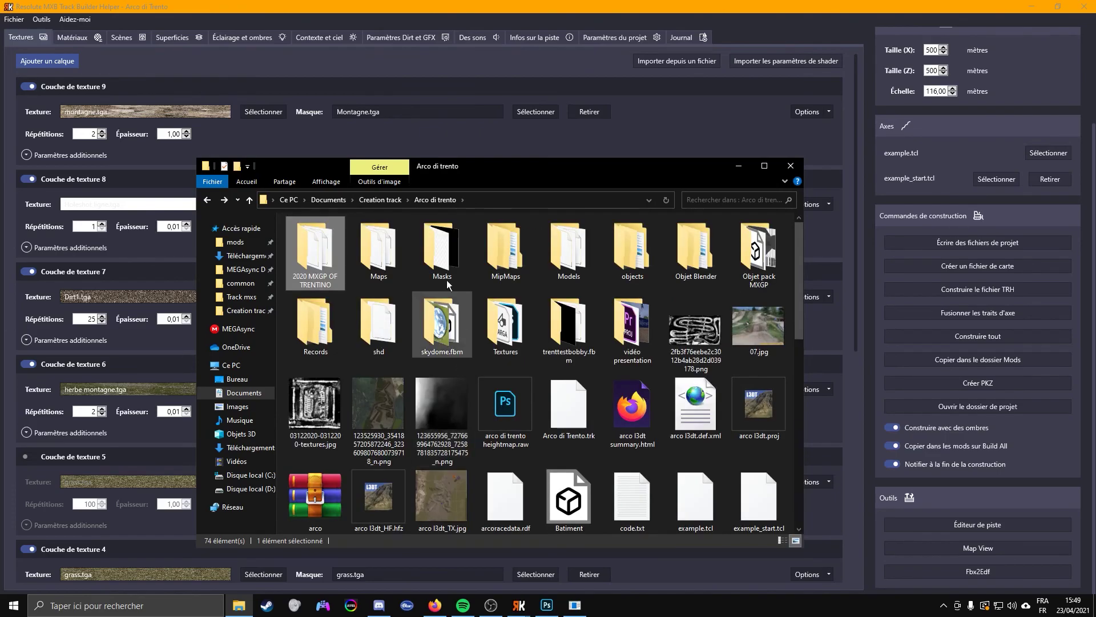
double_click(316, 257)
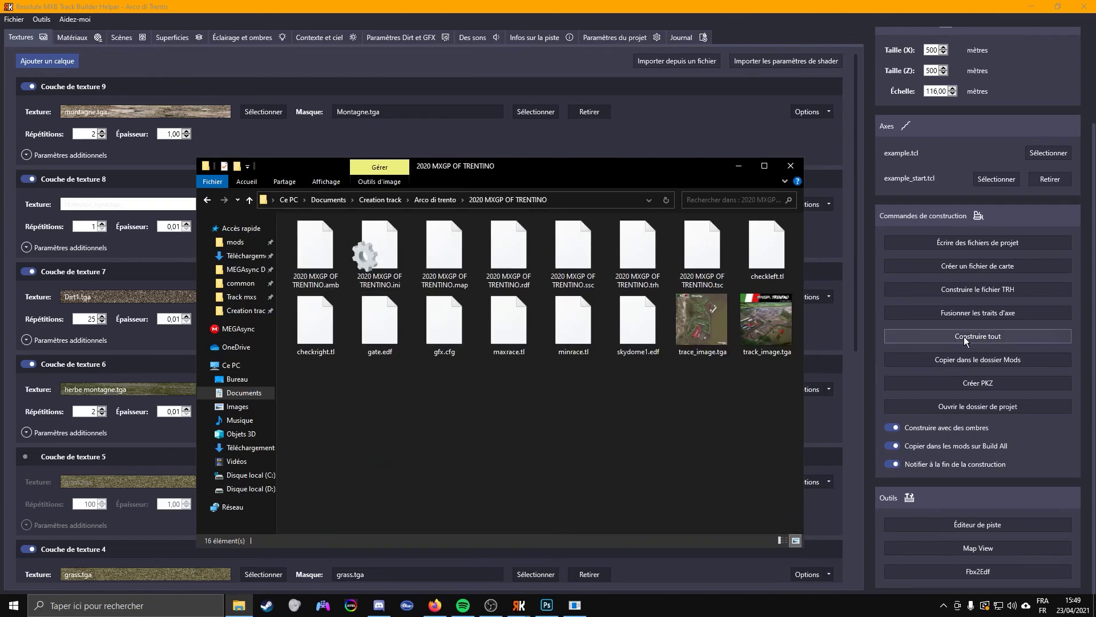
Open the 2020 MXGP OF TRENTINO folder under tracks, motocross in the MX Bikes mods folder and examine its files.
click(249, 246)
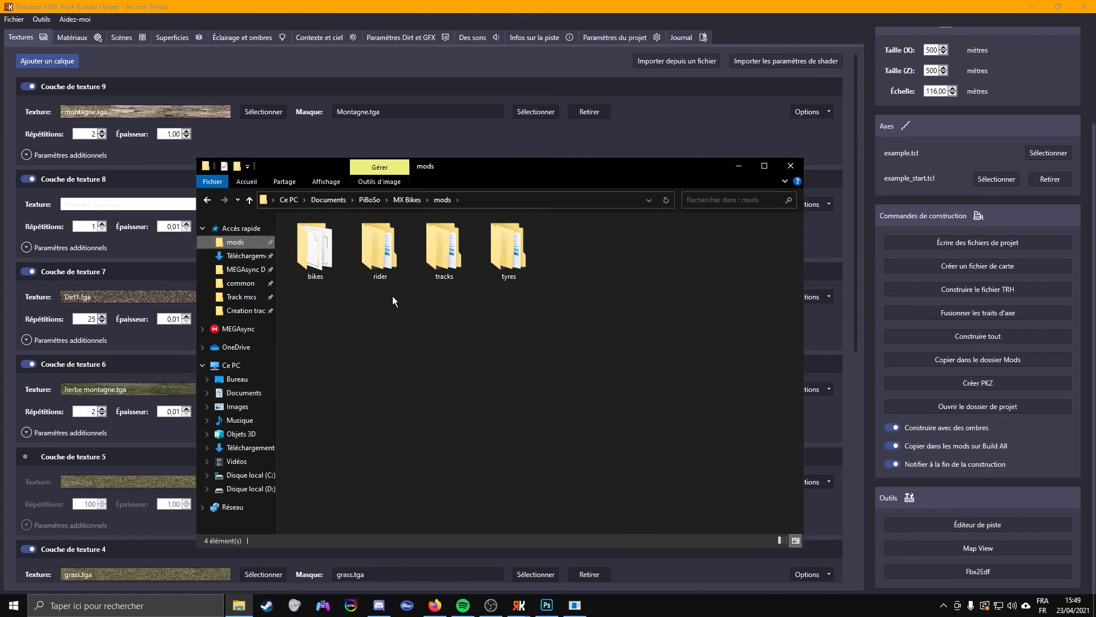
double_click(443, 253)
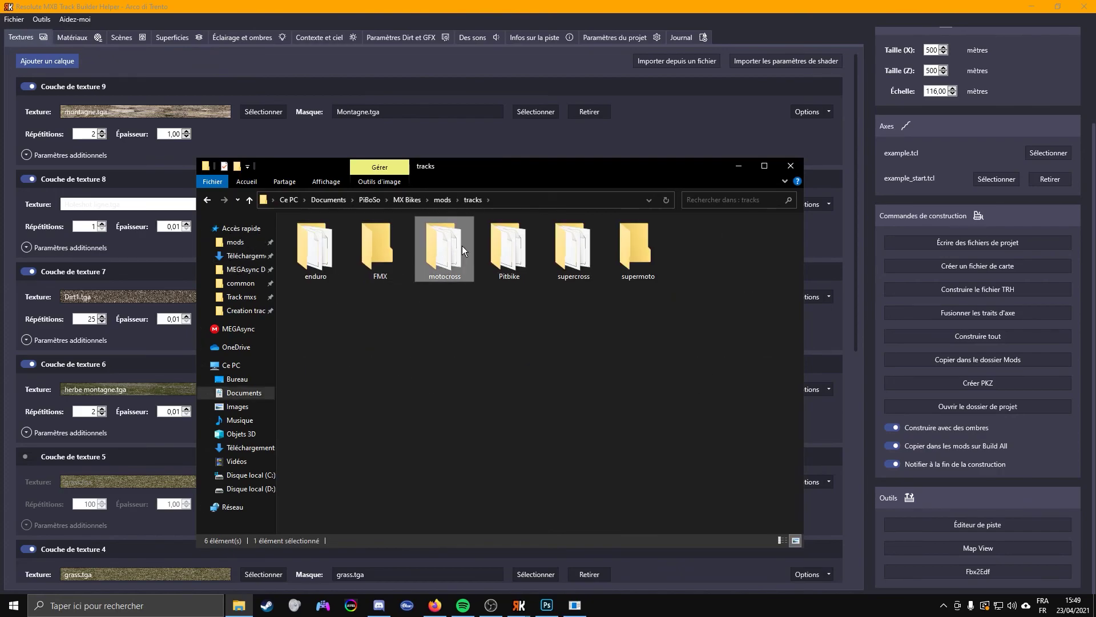
double_click(461, 245)
double_click(464, 248)
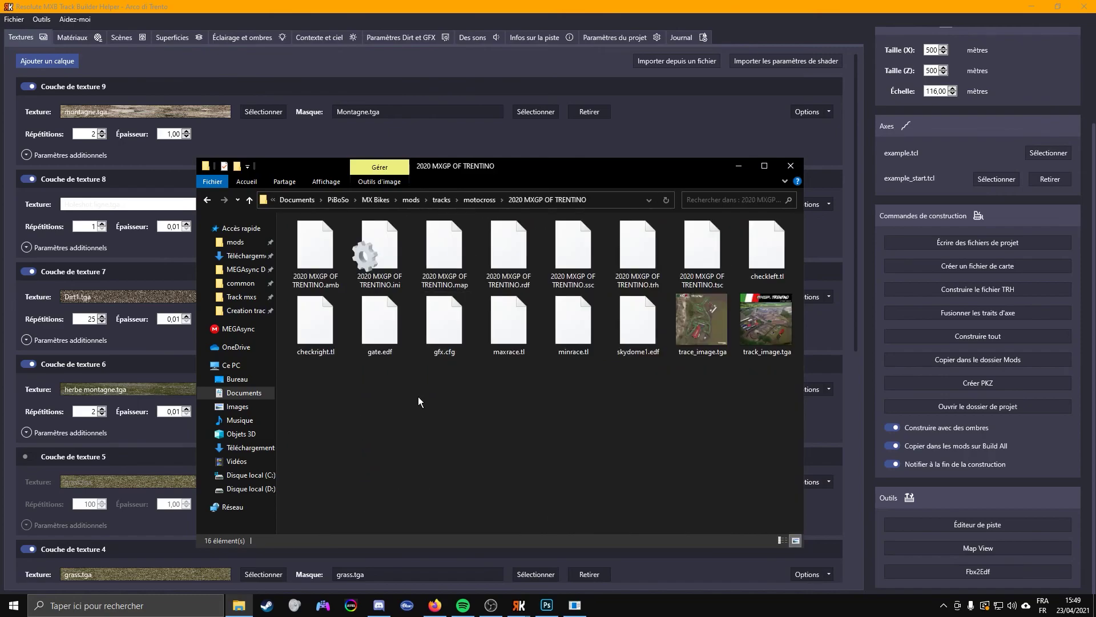
drag(336, 379, 516, 492)
Go back through Creation track to Arco di trento's own 2020 MXGP OF TRENTINO folder, check its files and return to the track builder.
click(248, 311)
double_click(334, 237)
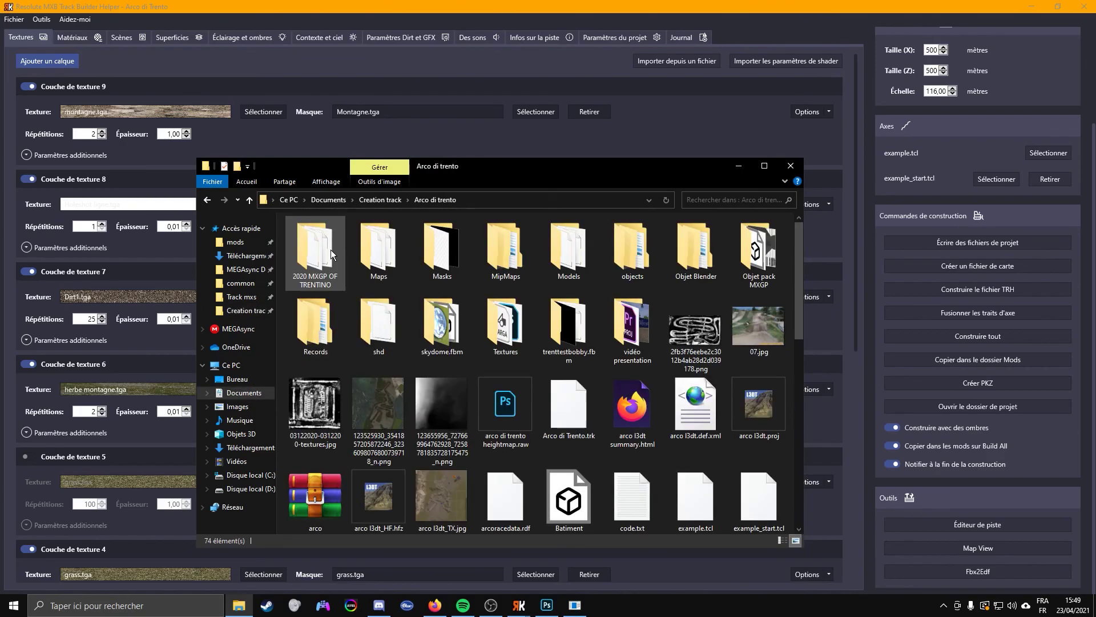
double_click(536, 403)
drag(378, 365, 462, 451)
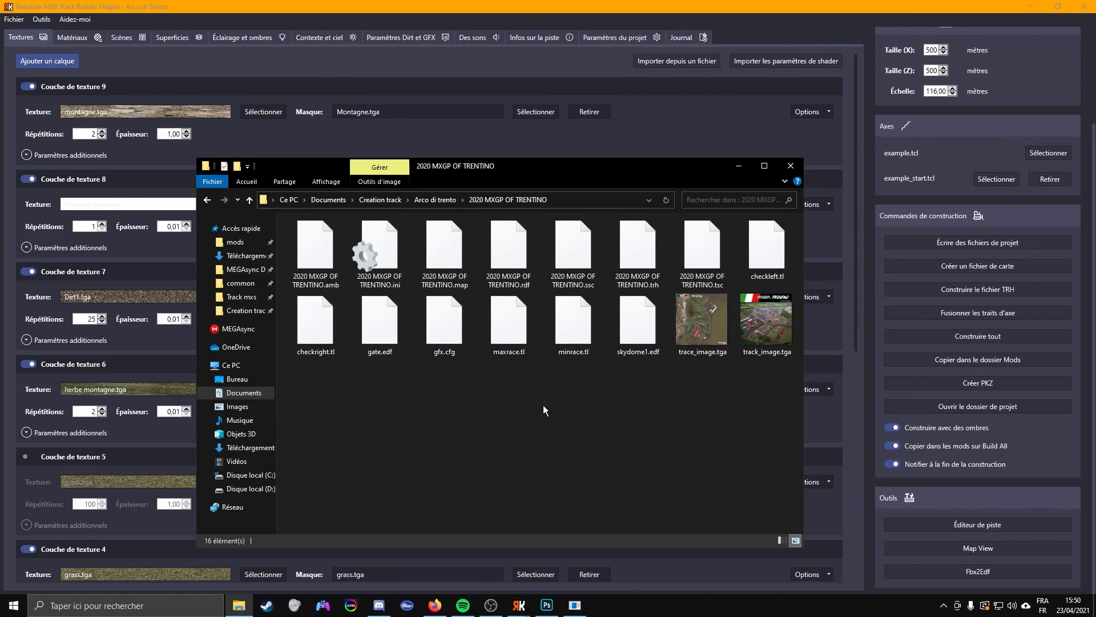
click(738, 165)
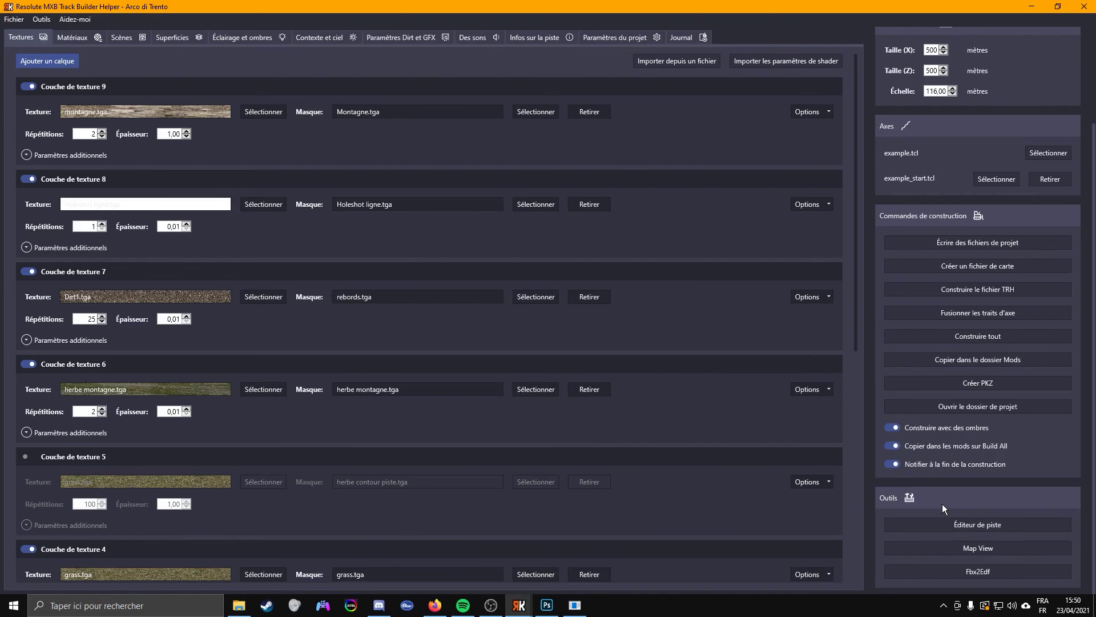
Review the build commands and options along with the height map, map scale and axes settings.
scroll(942, 503, up, 1)
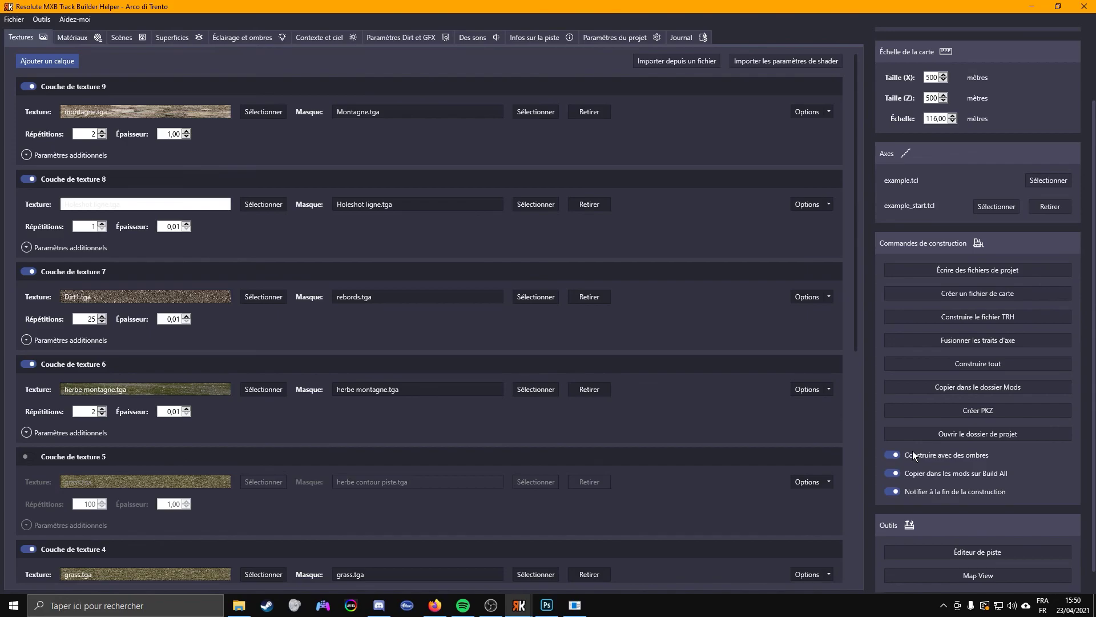
scroll(913, 450, down, 1)
scroll(934, 438, up, 4)
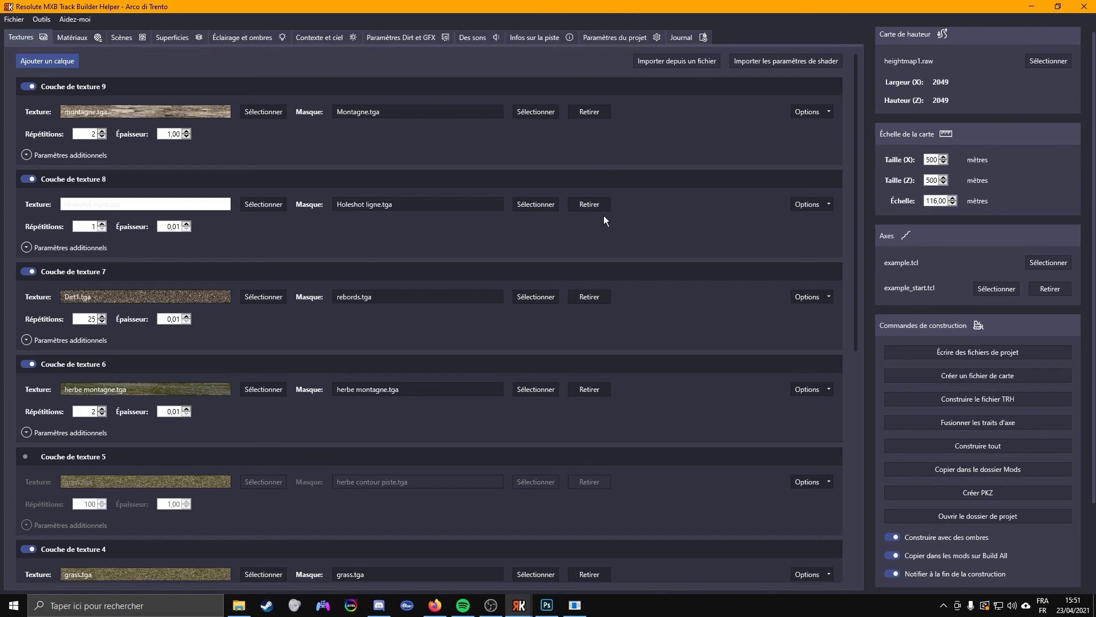
key(alt+Tab)
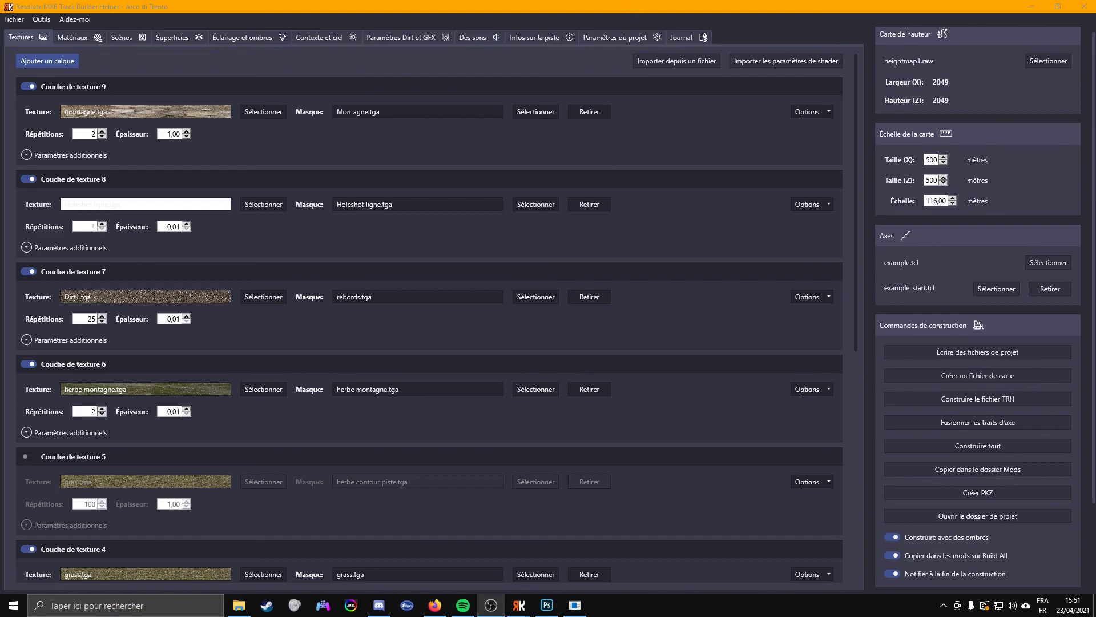